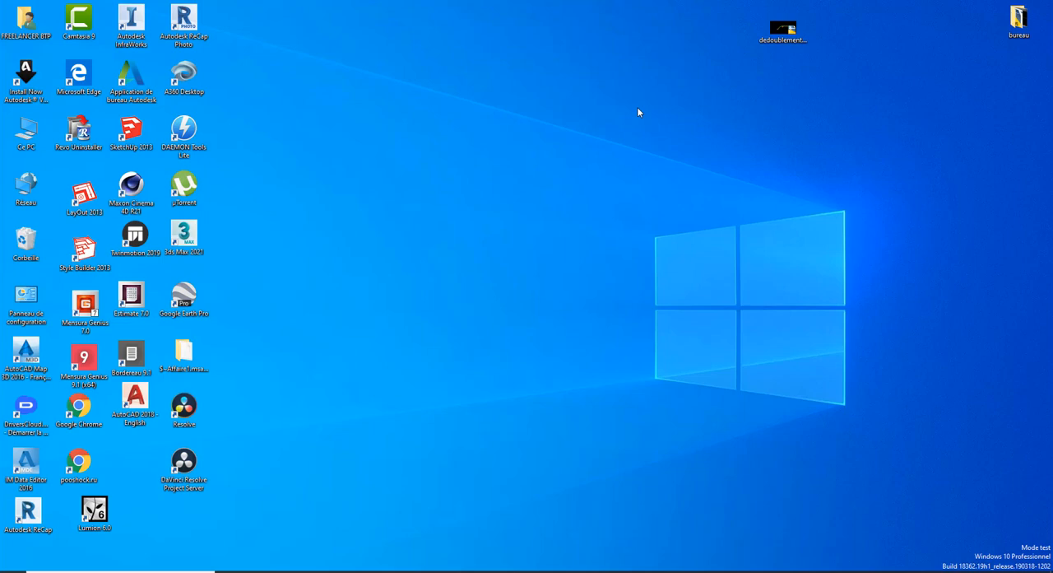
pyautogui.rightClick(393, 112)
pyautogui.click(414, 147)
pyautogui.rightClick(394, 151)
pyautogui.click(428, 178)
# Step: Switch to Mensura Genius, start importing a drawing file and browse to the Bureau folder
pyautogui.click(365, 569)
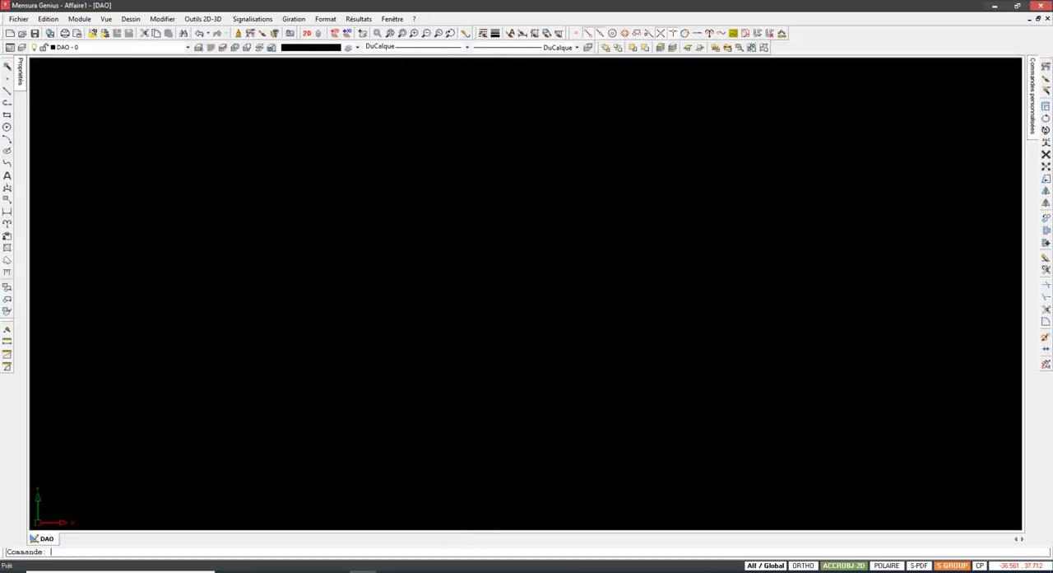
pyautogui.click(22, 20)
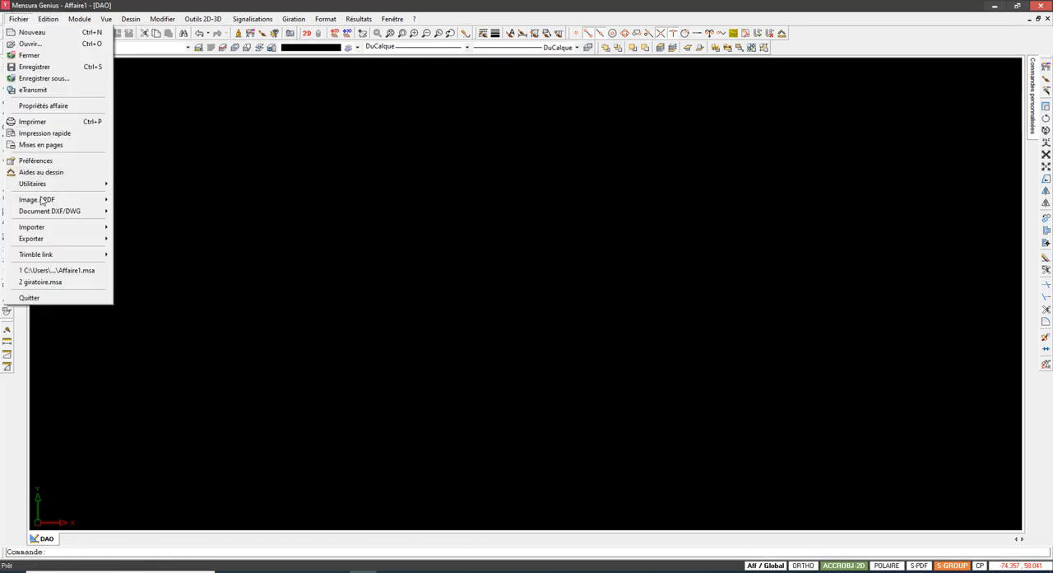
pyautogui.moveTo(82, 211)
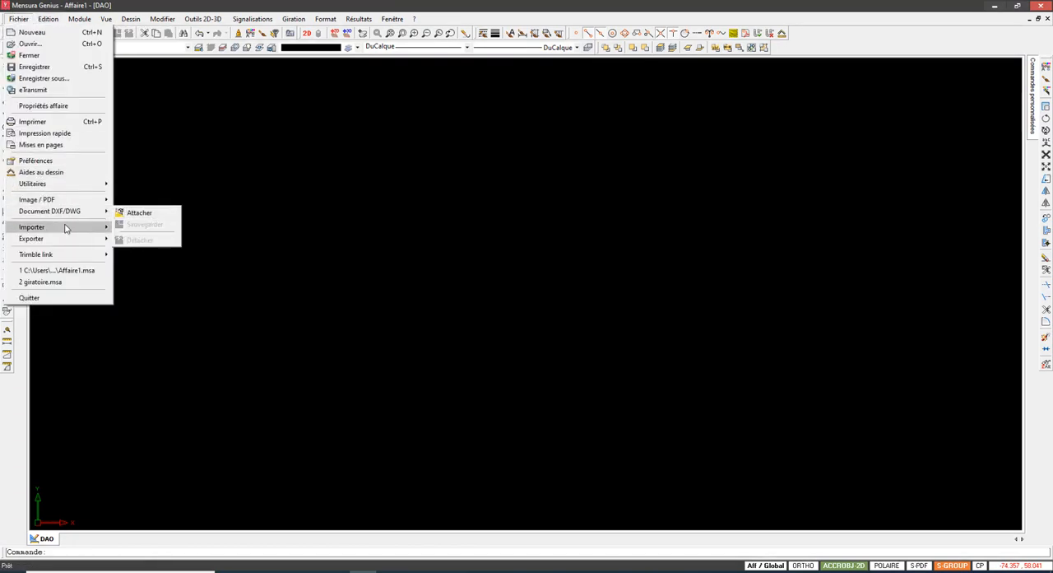
pyautogui.moveTo(71, 228)
pyautogui.click(156, 255)
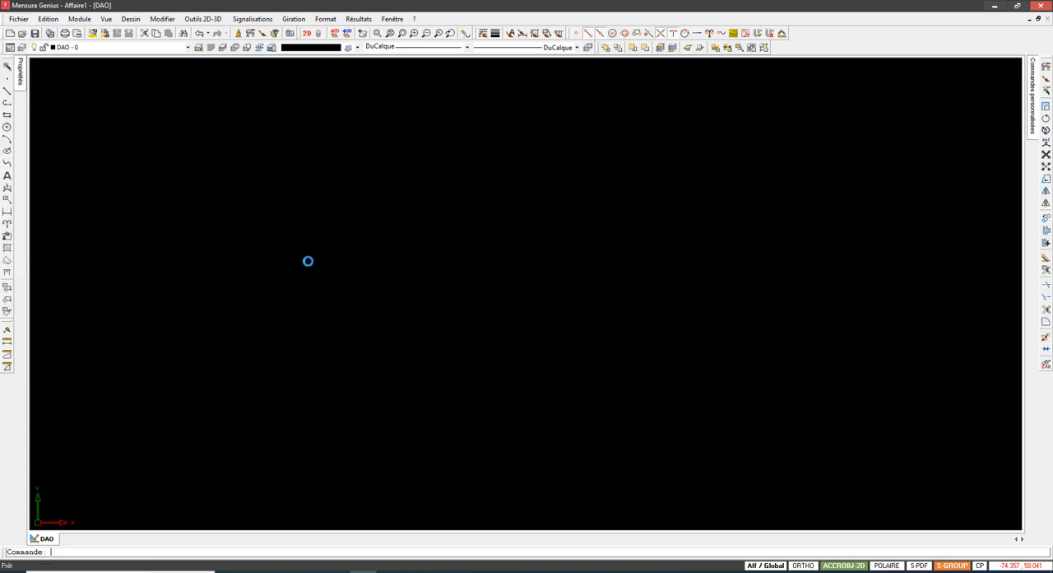
pyautogui.click(59, 100)
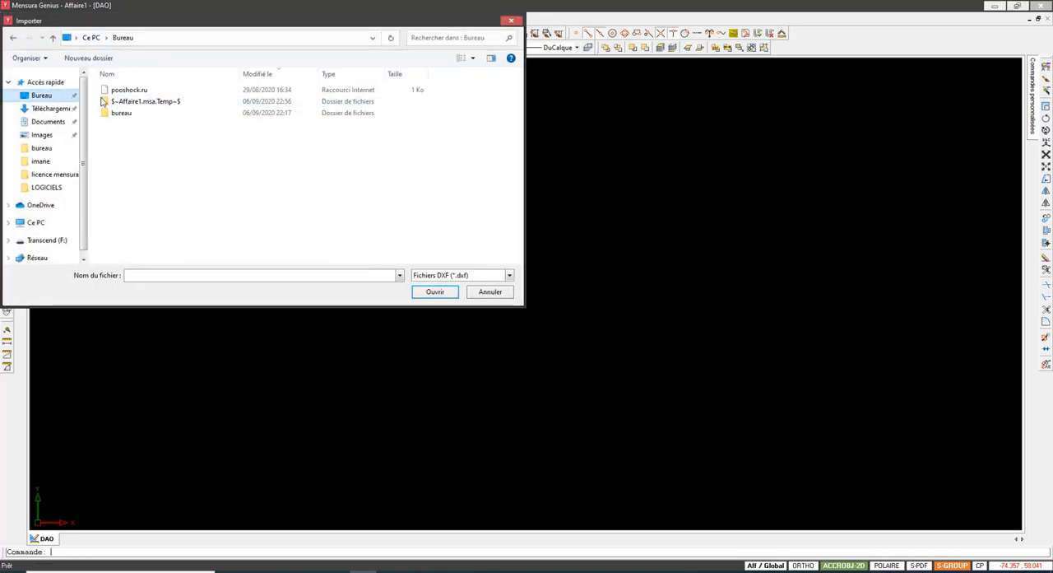
# Step: Filter the import files to DWG format and open dedoublement.dwg
pyautogui.click(136, 101)
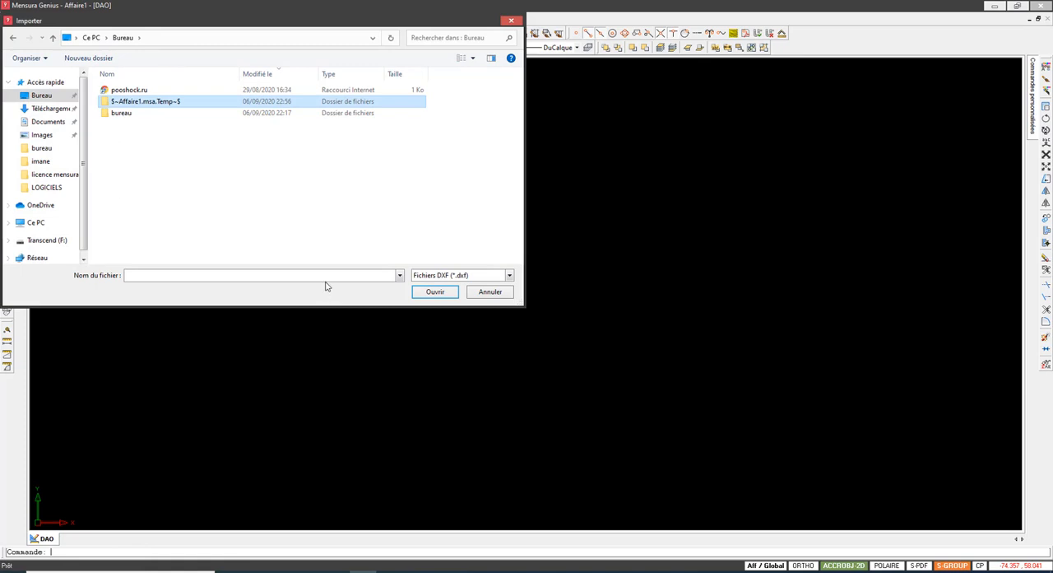
pyautogui.click(463, 276)
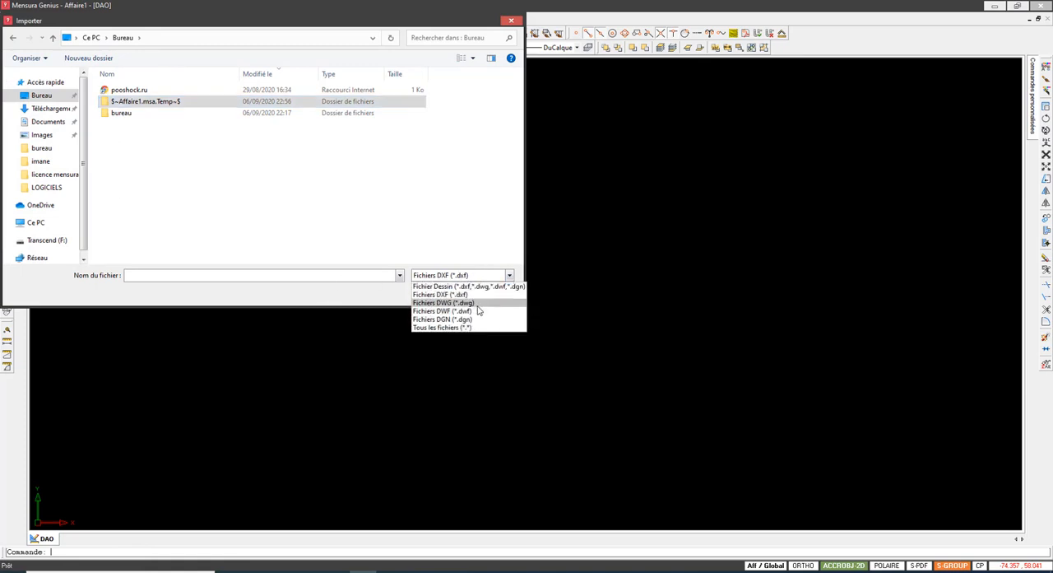
pyautogui.click(476, 303)
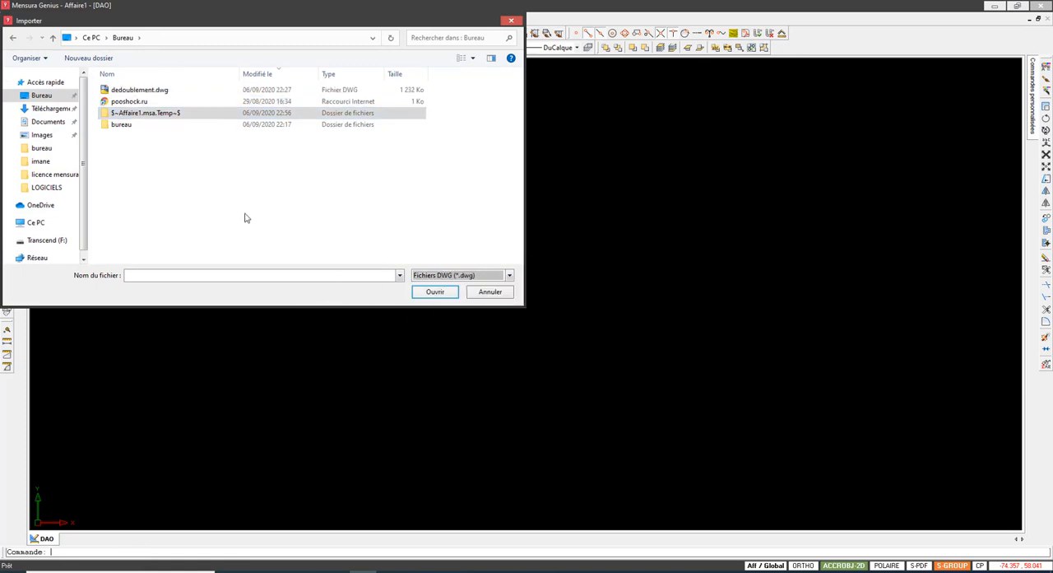
pyautogui.click(145, 89)
pyautogui.click(435, 292)
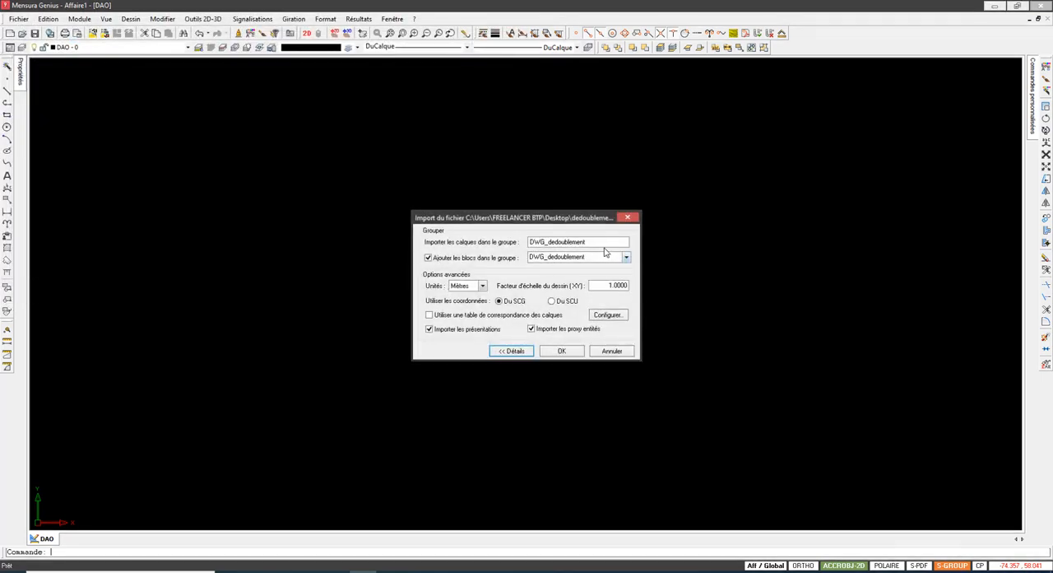
# Step: Name the layer import group DWG, shorten the block group name, and import the drawing in metres
pyautogui.moveTo(606, 242); pyautogui.dragTo(545, 255)
pyautogui.press('Delete')
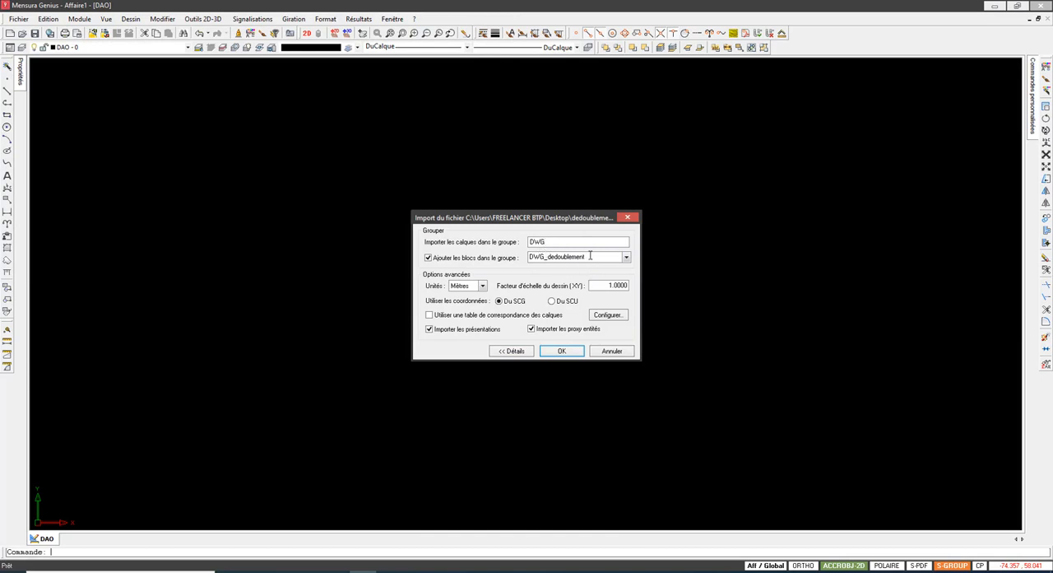
pyautogui.click(591, 256)
pyautogui.click(596, 256)
pyautogui.press('BackSpace')
pyautogui.press('BackSpace')
pyautogui.press('BackSpace')
pyautogui.press('BackSpace')
pyautogui.press('BackSpace')
pyautogui.press('BackSpace')
pyautogui.press('BackSpace')
pyautogui.press('BackSpace')
pyautogui.press('BackSpace')
pyautogui.press('BackSpace')
pyautogui.press('BackSpace')
pyautogui.press('BackSpace')
pyautogui.press('BackSpace')
pyautogui.click(568, 354)
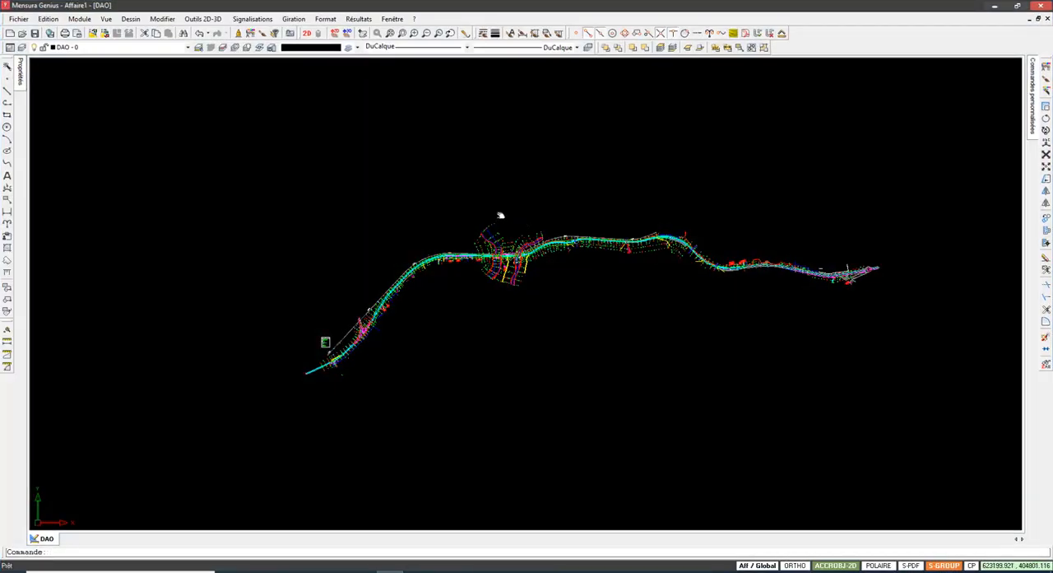
# Step: Examine the southwestern part of the imported survey, around the road junction, the railway line and the fuel station
pyautogui.scroll(4, 301, 352)
pyautogui.scroll(8, 301, 354)
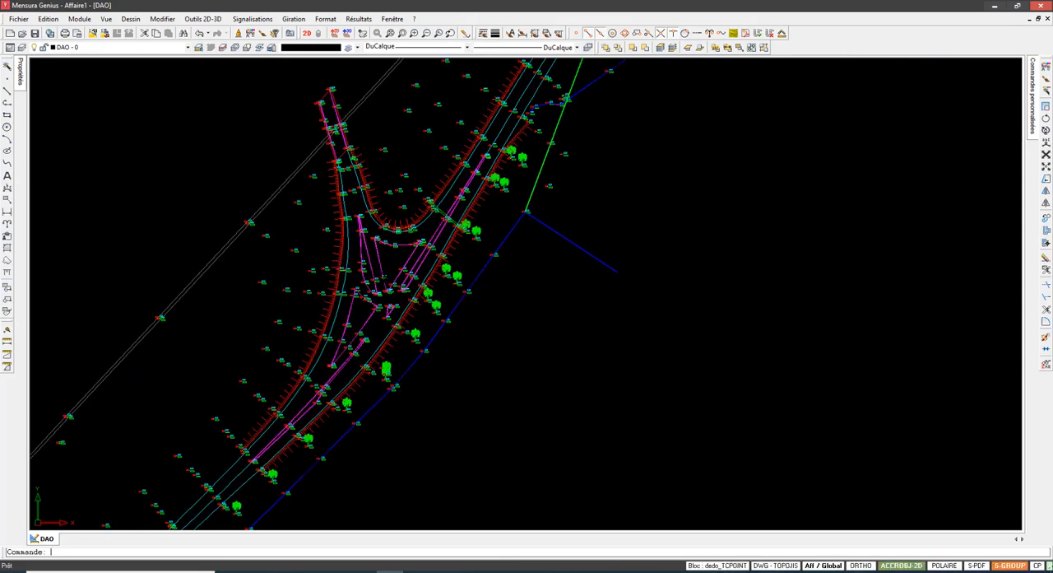
pyautogui.scroll(-2, 393, 284)
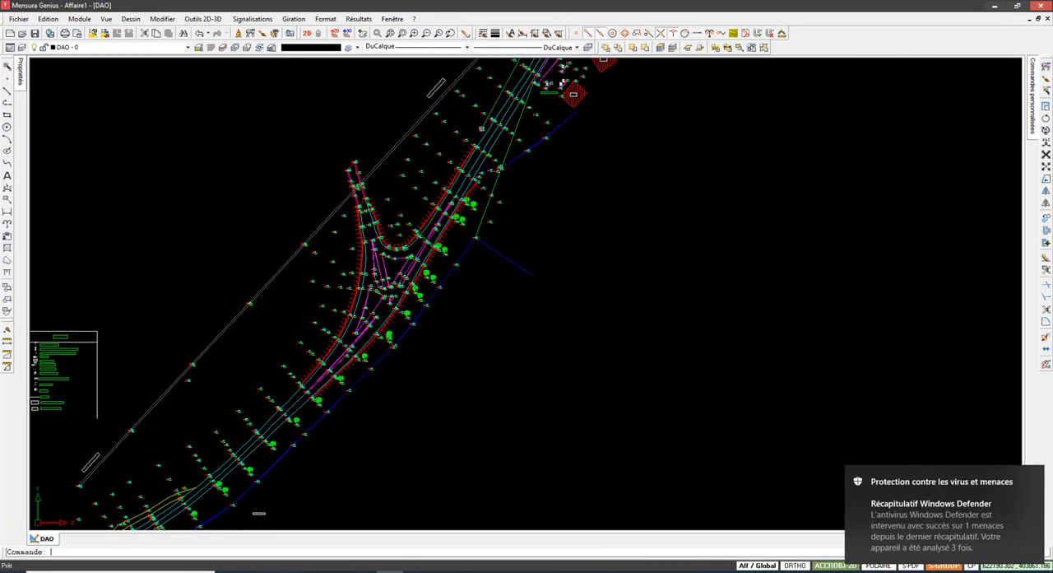
pyautogui.click(1037, 476)
pyautogui.scroll(-5, 344, 334)
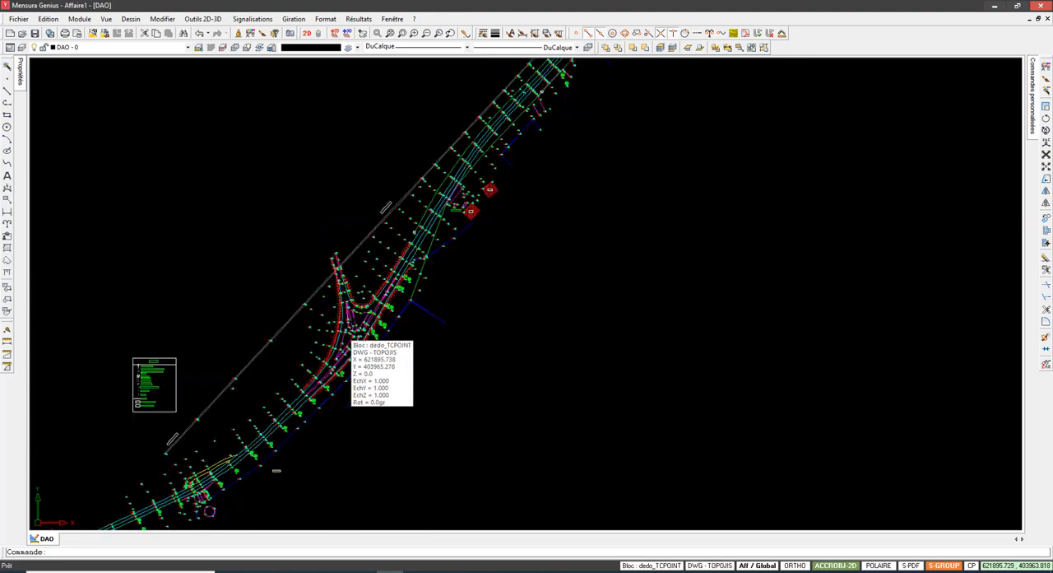
pyautogui.moveTo(674, 174); pyautogui.dragTo(518, 209, button='middle')
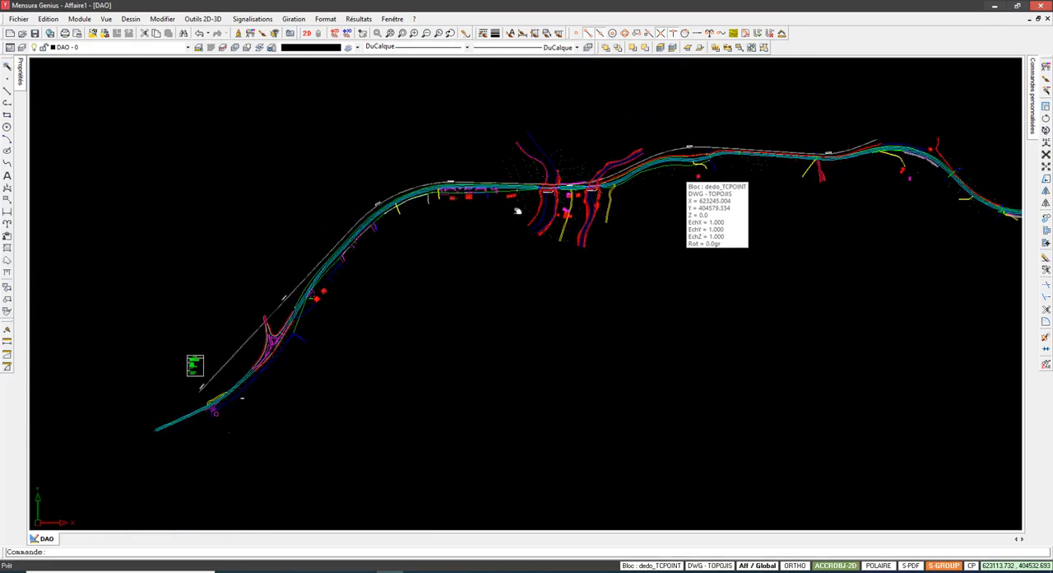
pyautogui.moveTo(293, 297); pyautogui.dragTo(307, 289, button='middle')
pyautogui.scroll(8, 329, 272)
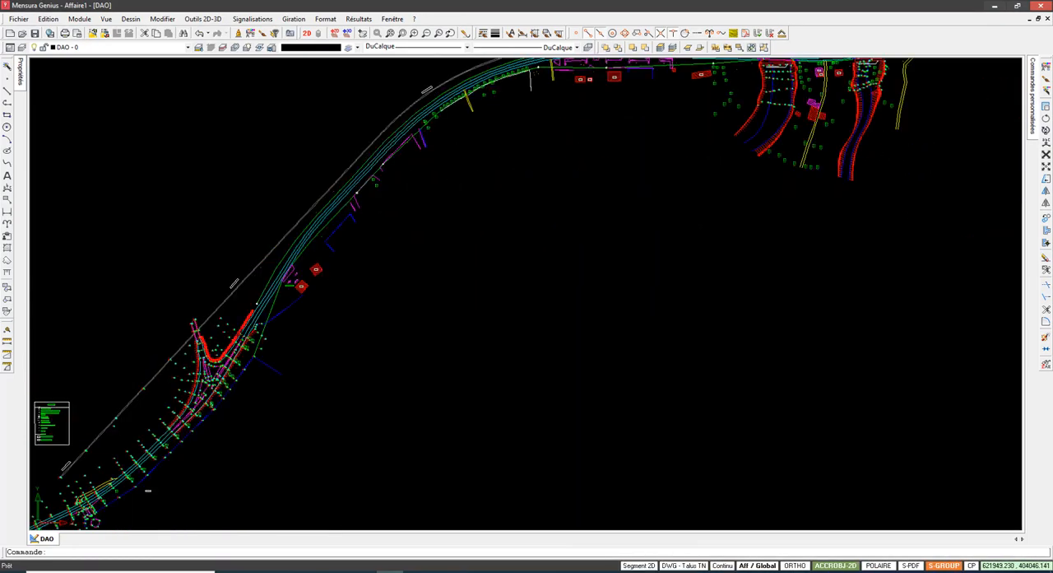
pyautogui.scroll(-3, 333, 265)
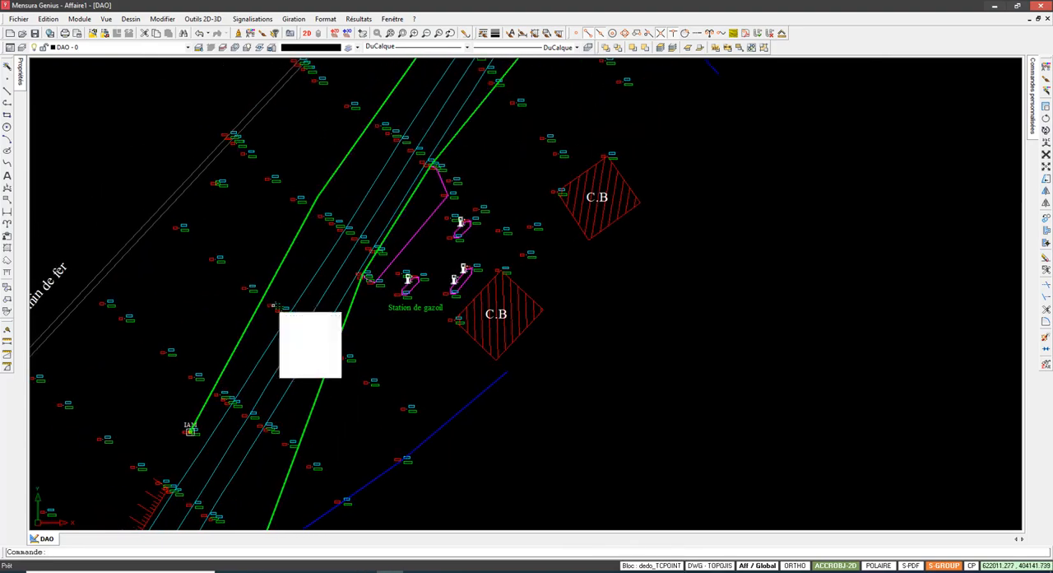
pyautogui.scroll(-3, 305, 286)
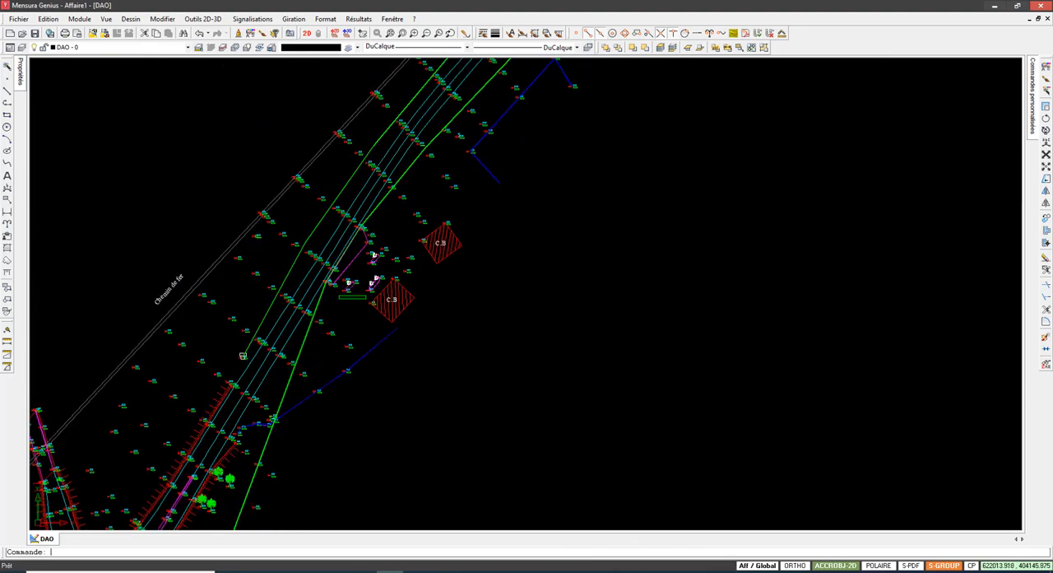
pyautogui.scroll(-8, 243, 356)
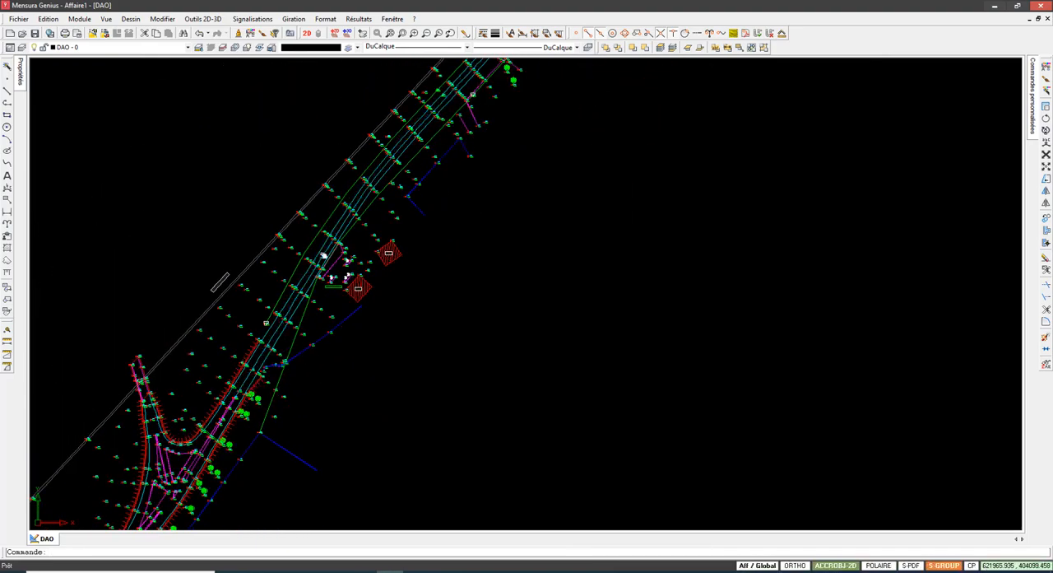
# Step: Inspect the middle stretch of the road survey, including the river crossings, side tracks and railway line
pyautogui.moveTo(384, 205); pyautogui.dragTo(237, 310, button='middle')
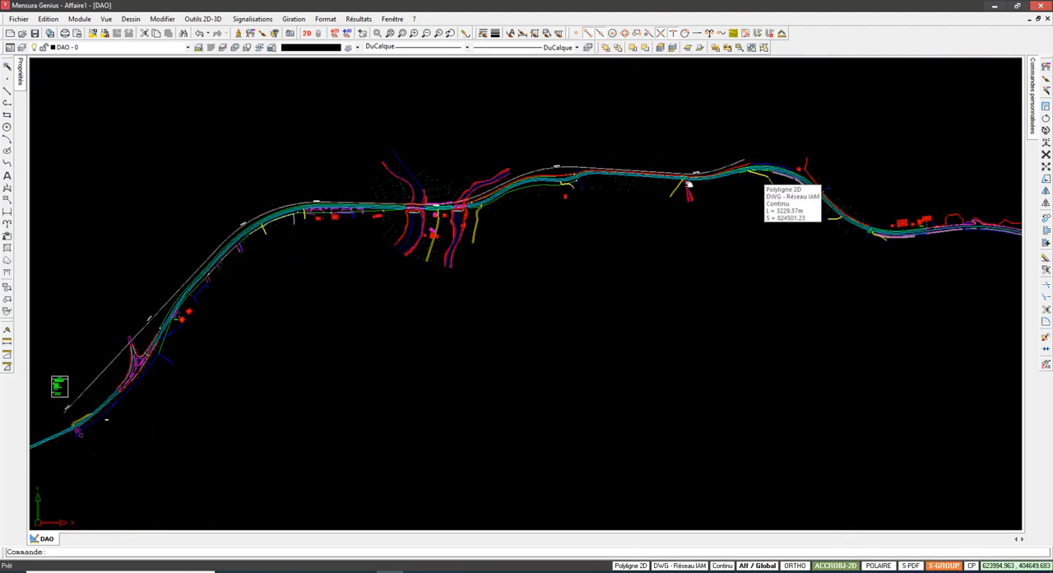
pyautogui.scroll(3, 792, 171)
pyautogui.scroll(2, 708, 156)
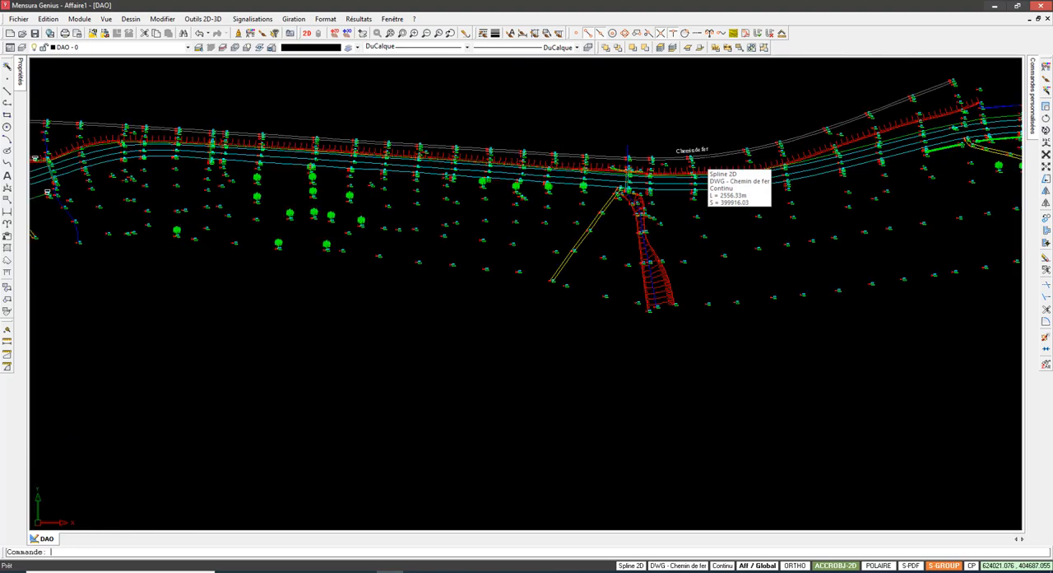
pyautogui.scroll(-2, 708, 157)
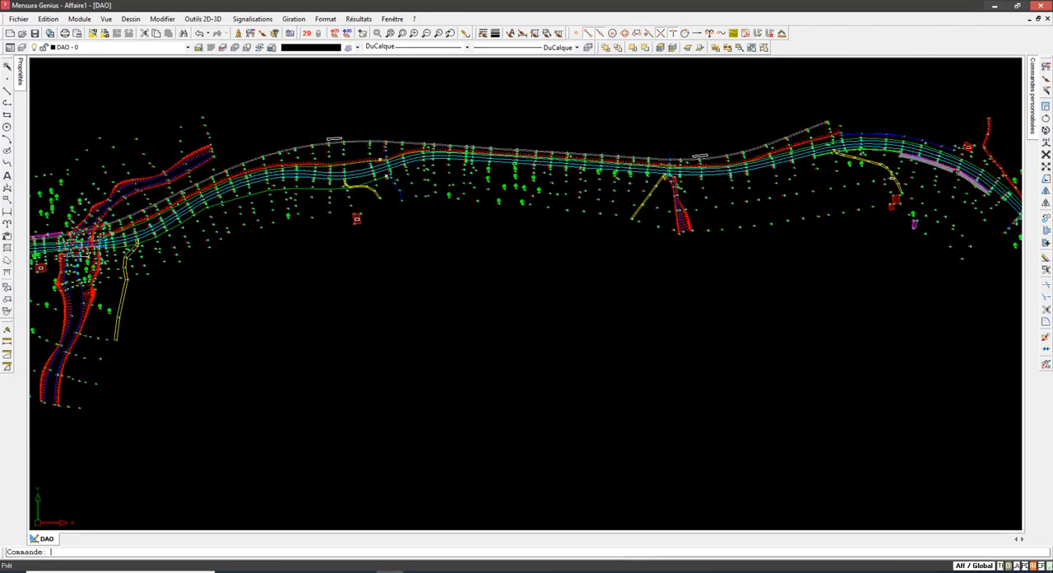
pyautogui.moveTo(733, 156); pyautogui.dragTo(667, 163, button='middle')
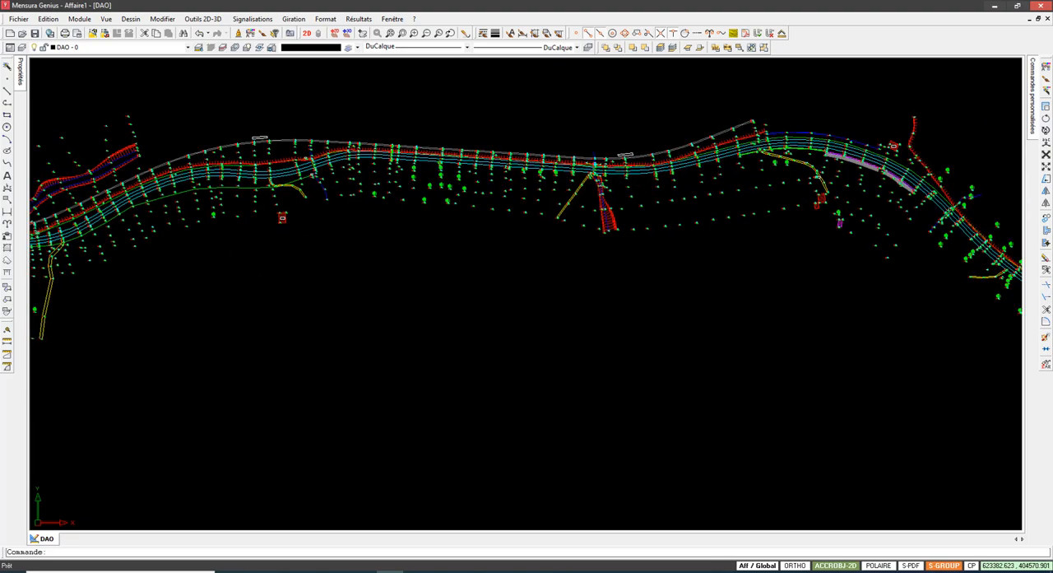
pyautogui.scroll(4, 279, 221)
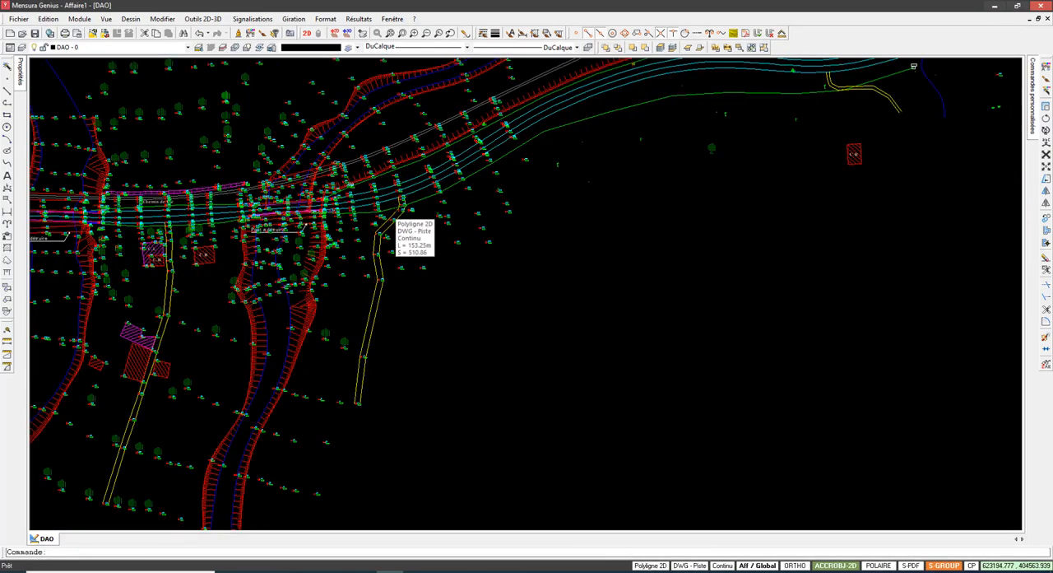
pyautogui.scroll(-3, 390, 216)
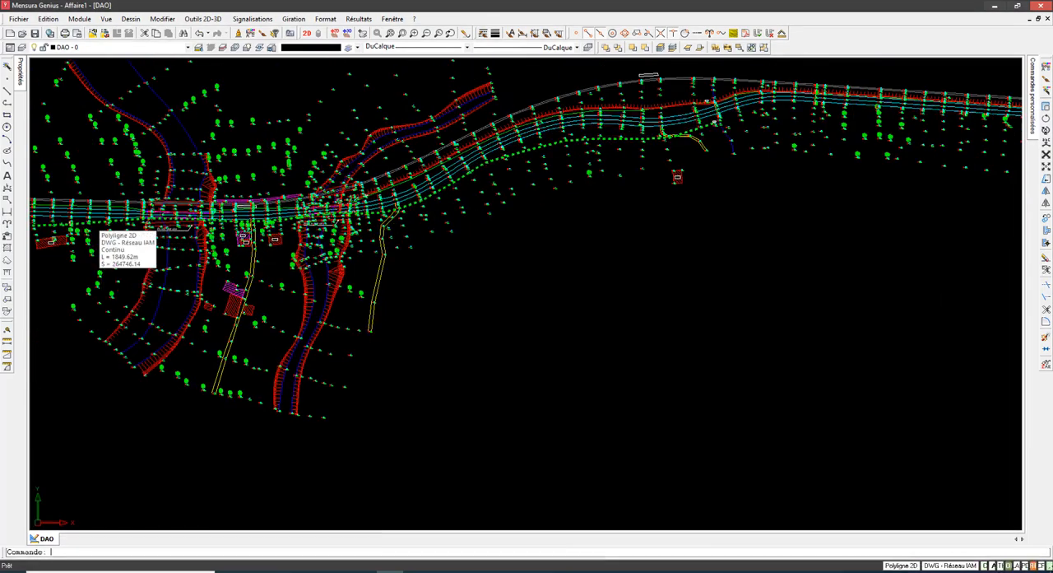
pyautogui.scroll(-5, 380, 220)
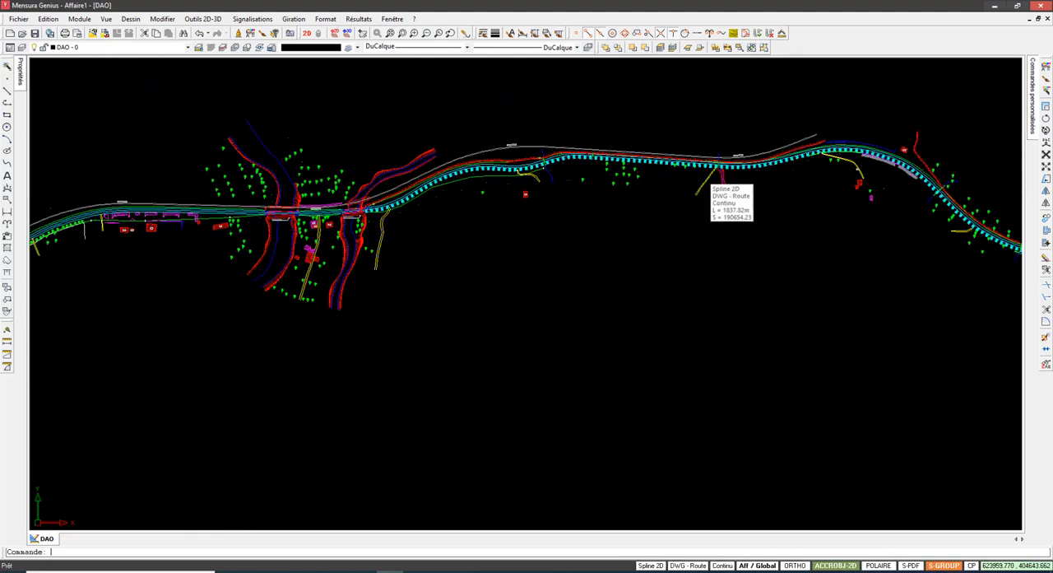
pyautogui.moveTo(732, 189); pyautogui.dragTo(615, 173, button='middle')
pyautogui.moveTo(247, 200); pyautogui.dragTo(486, 176, button='middle')
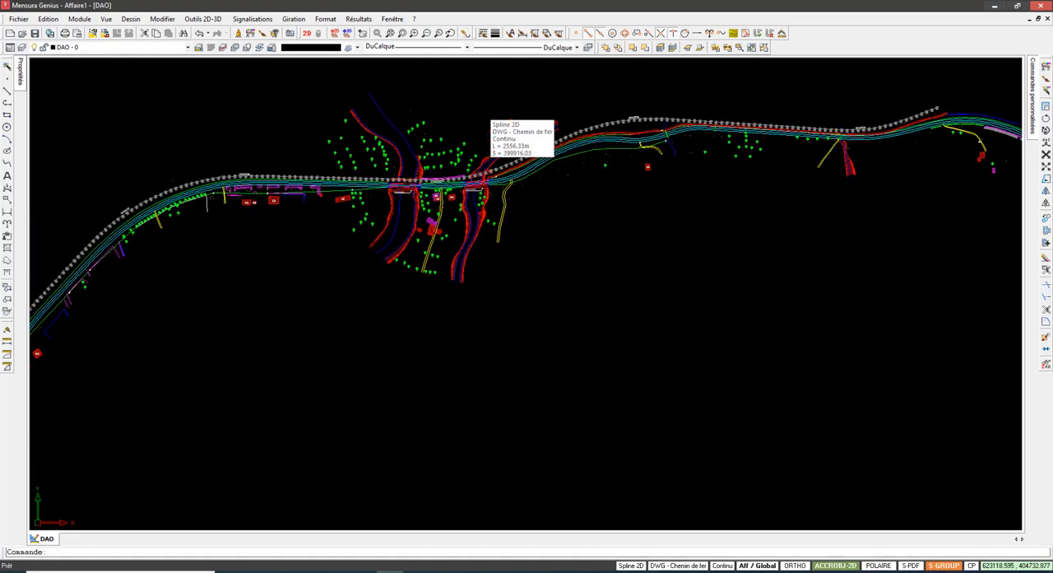
pyautogui.scroll(3, 428, 199)
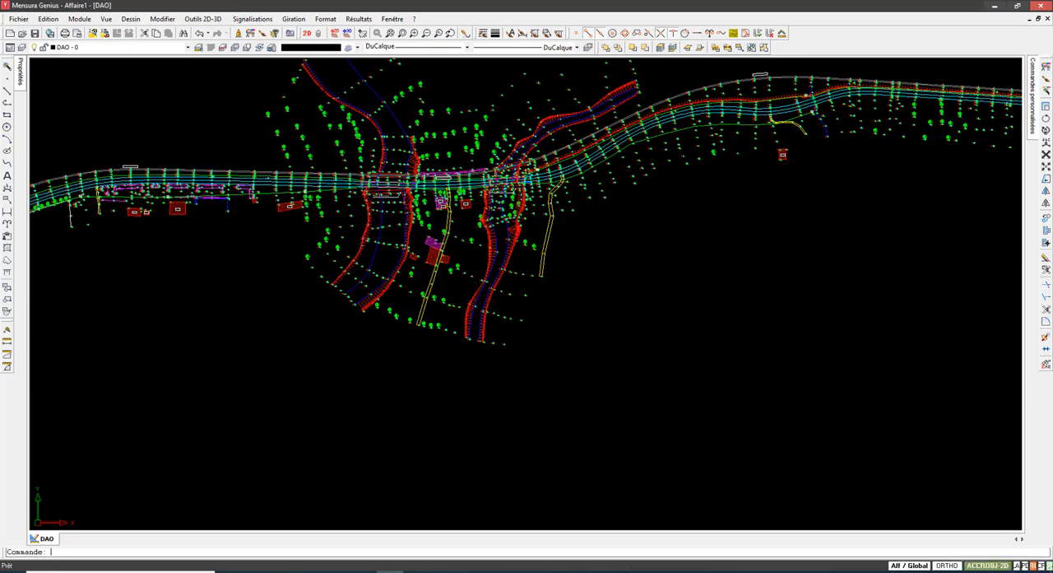
pyautogui.scroll(-1, 382, 253)
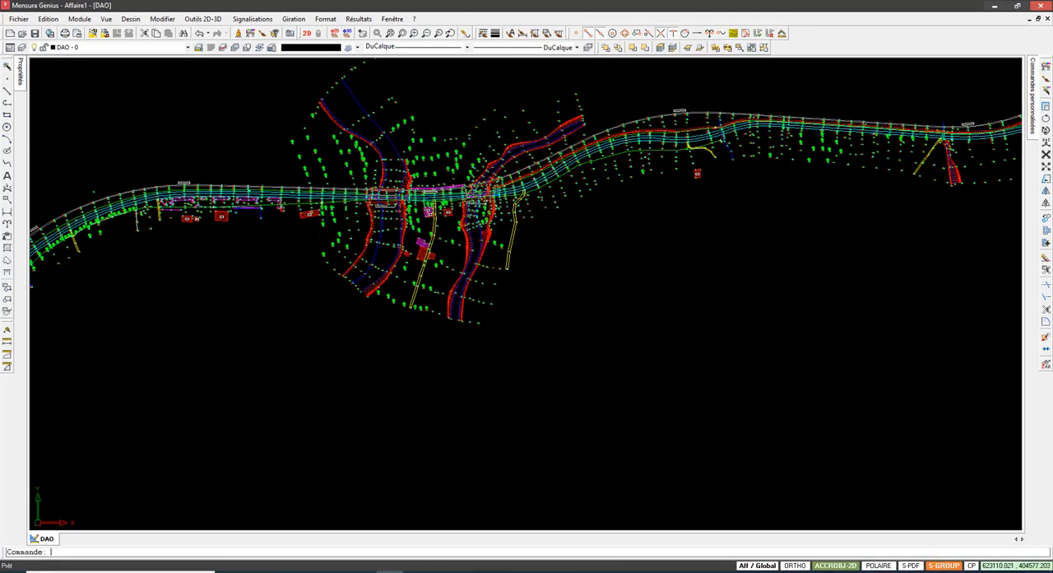
pyautogui.moveTo(575, 254); pyautogui.dragTo(496, 265, button='middle')
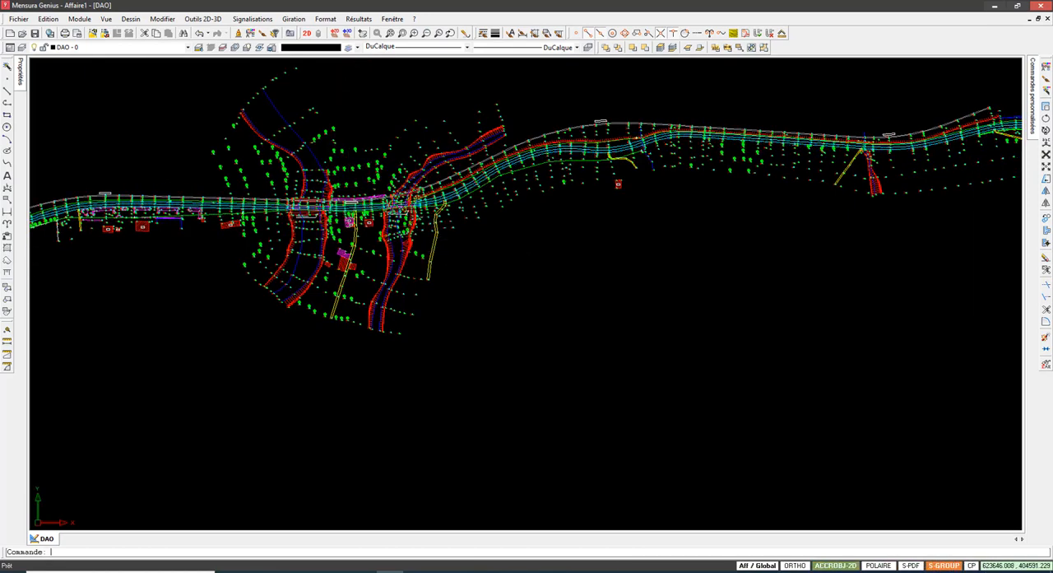
pyautogui.moveTo(636, 202); pyautogui.dragTo(626, 203, button='middle')
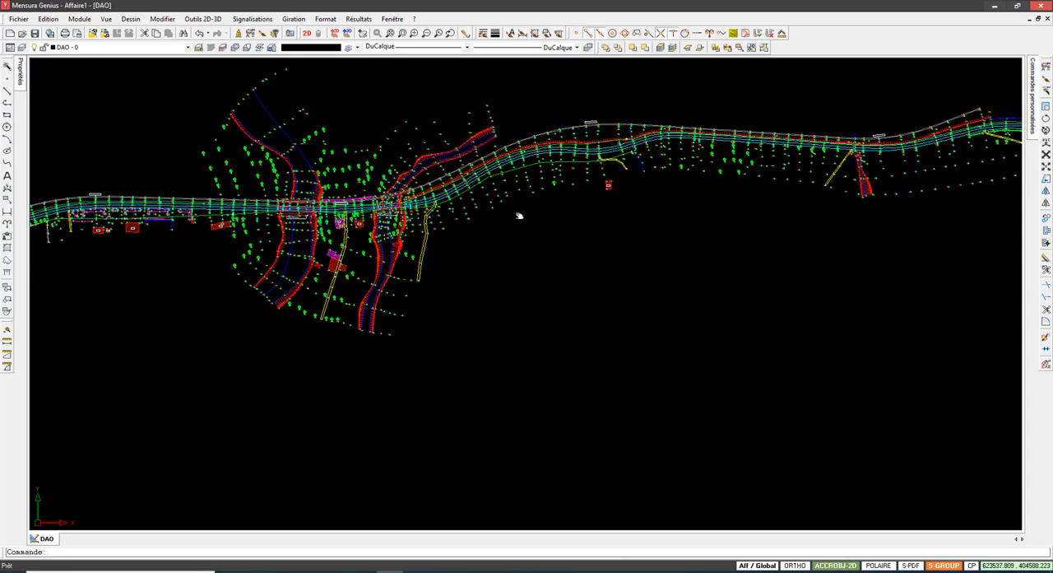
pyautogui.scroll(-2, 518, 216)
pyautogui.scroll(2, 574, 224)
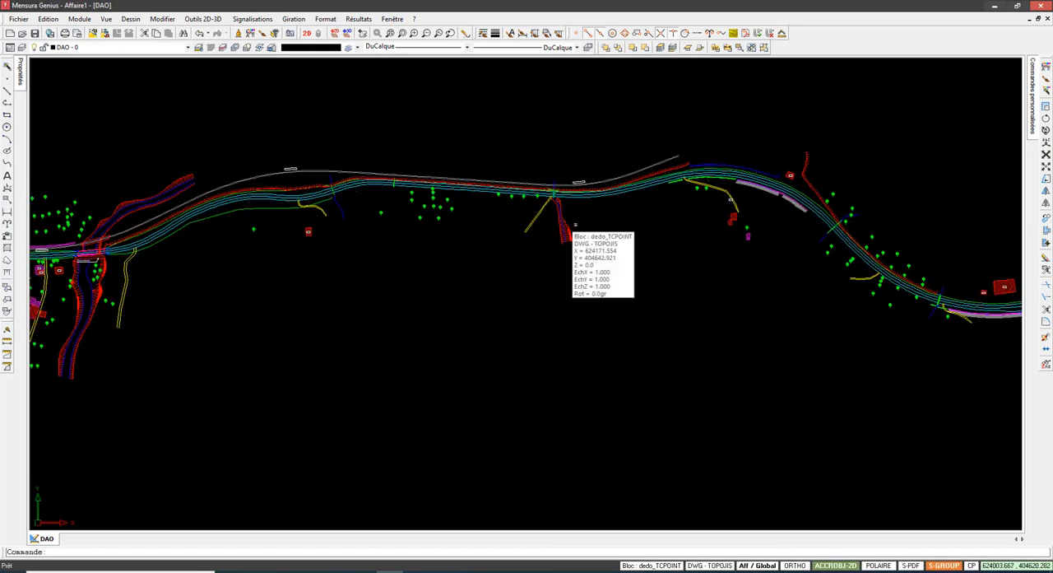
# Step: Review the eastern stretch of the existing road as far as the roundabout at its end
pyautogui.moveTo(728, 200); pyautogui.dragTo(492, 196, button='middle')
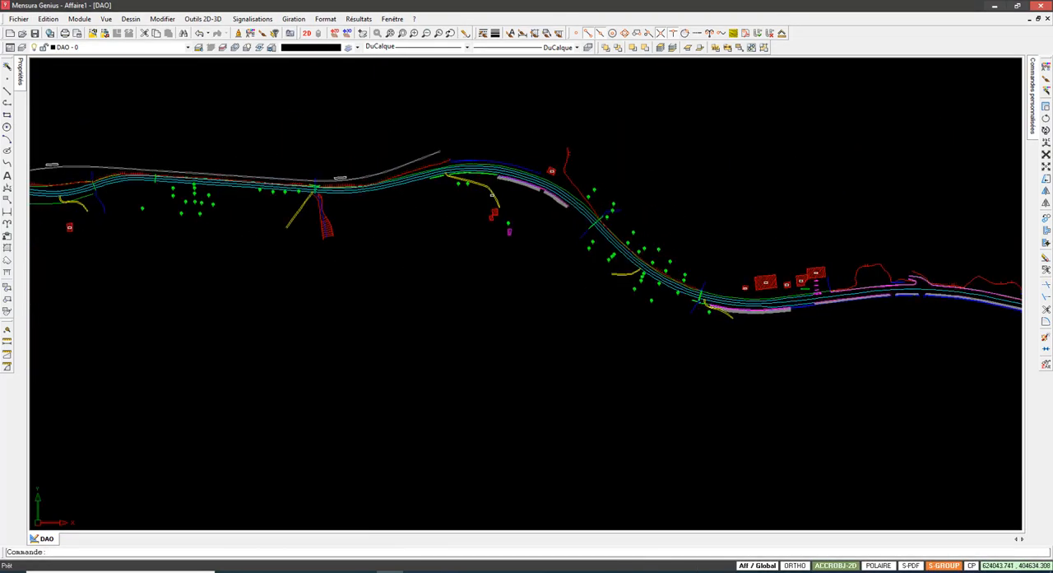
pyautogui.moveTo(929, 286); pyautogui.dragTo(627, 205, button='middle')
pyautogui.scroll(4, 629, 207)
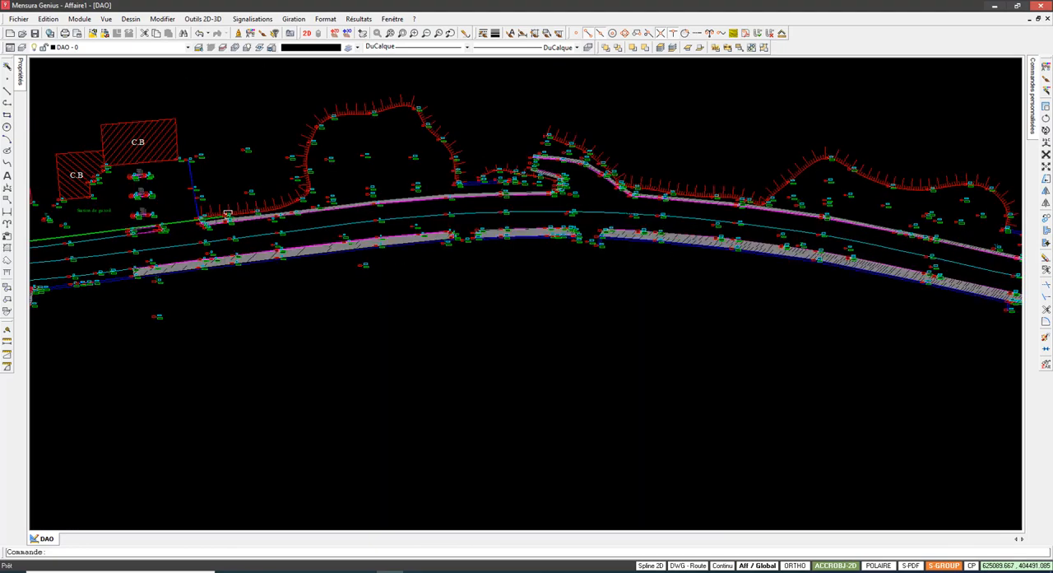
pyautogui.scroll(-3, 629, 209)
pyautogui.moveTo(739, 274); pyautogui.dragTo(399, 244, button='middle')
pyautogui.moveTo(862, 295); pyautogui.dragTo(532, 286, button='middle')
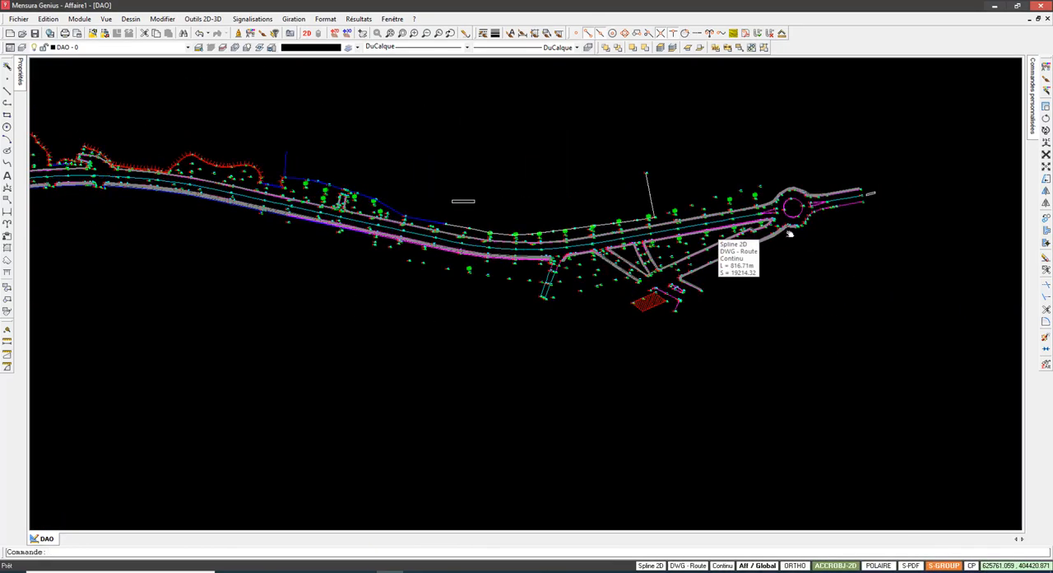
# Step: Examine the existing road junction in the southwestern part of the survey, including its kerbed islands, embankments and road edges
pyautogui.scroll(-3, 788, 234)
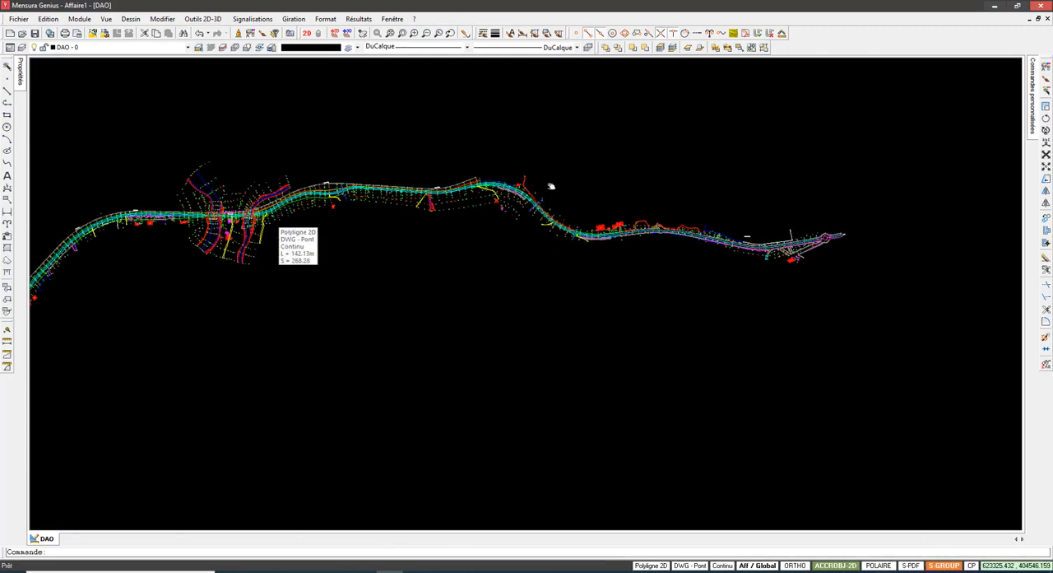
pyautogui.moveTo(552, 186); pyautogui.dragTo(718, 142, button='middle')
pyautogui.scroll(5, 467, 273)
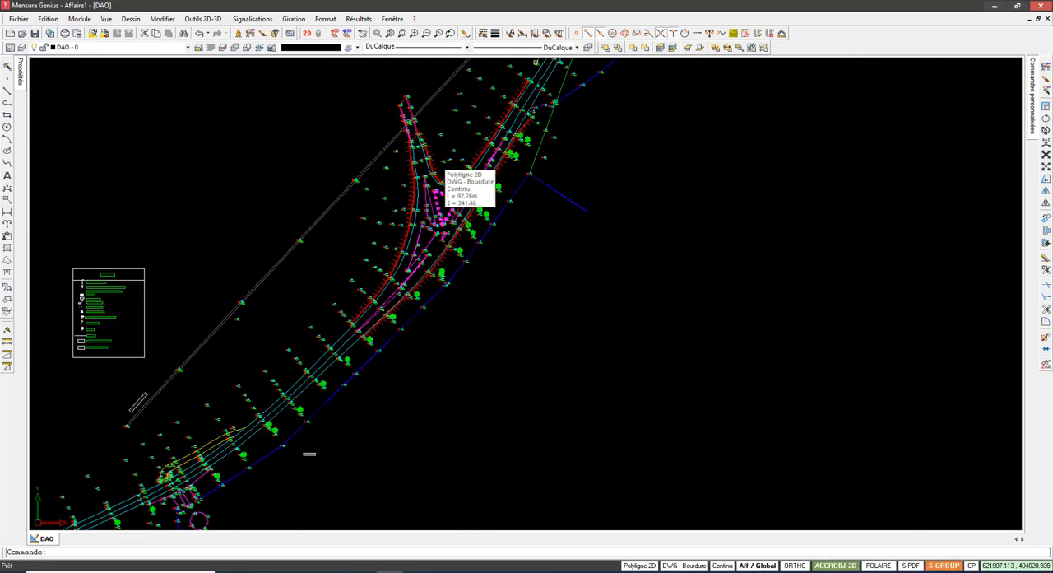
pyautogui.scroll(3, 399, 135)
pyautogui.scroll(-4, 492, 253)
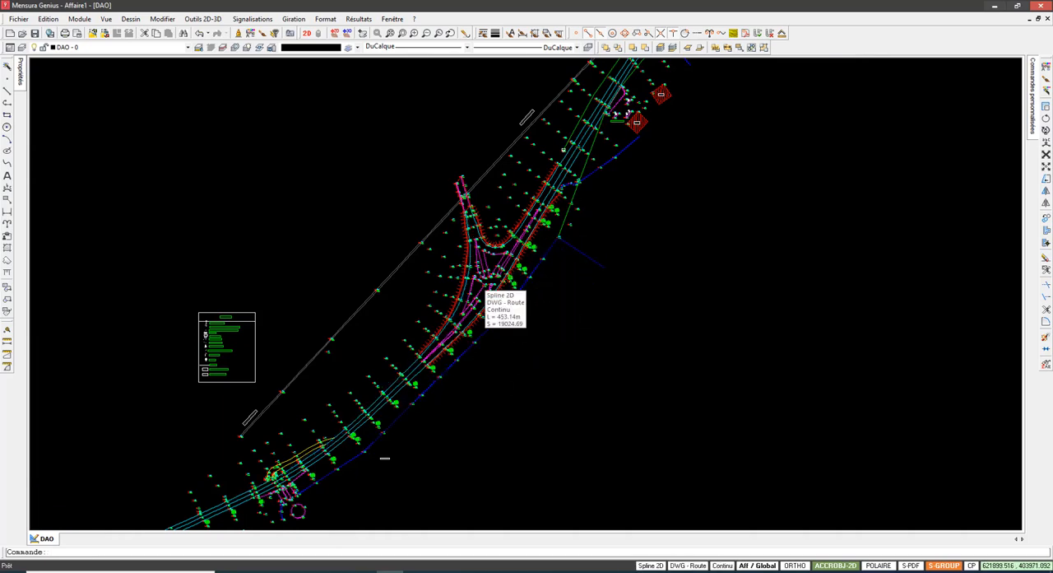
pyautogui.moveTo(475, 277); pyautogui.dragTo(498, 250, button='middle')
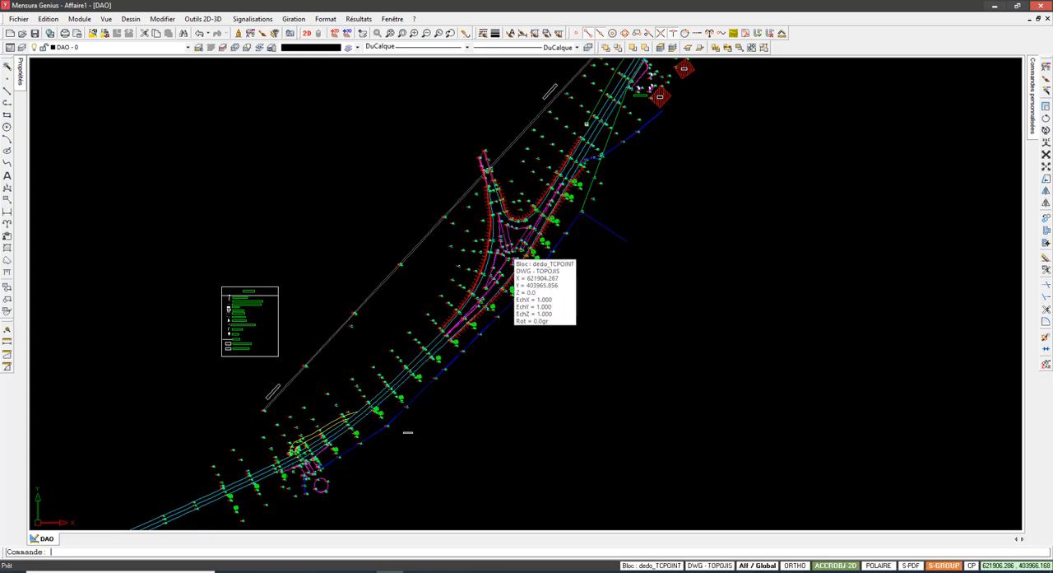
pyautogui.scroll(1, 483, 139)
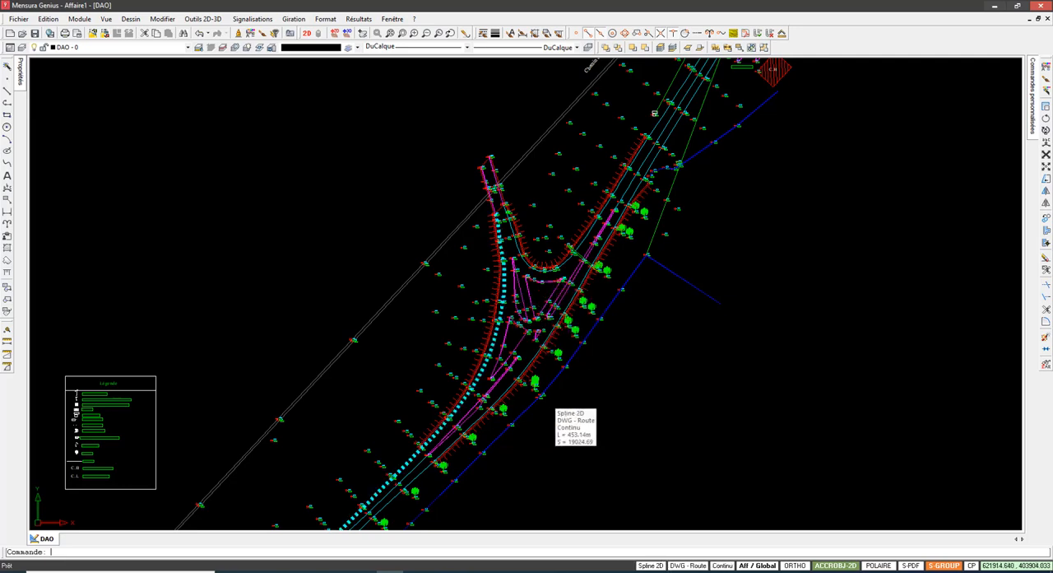
pyautogui.scroll(1, 412, 495)
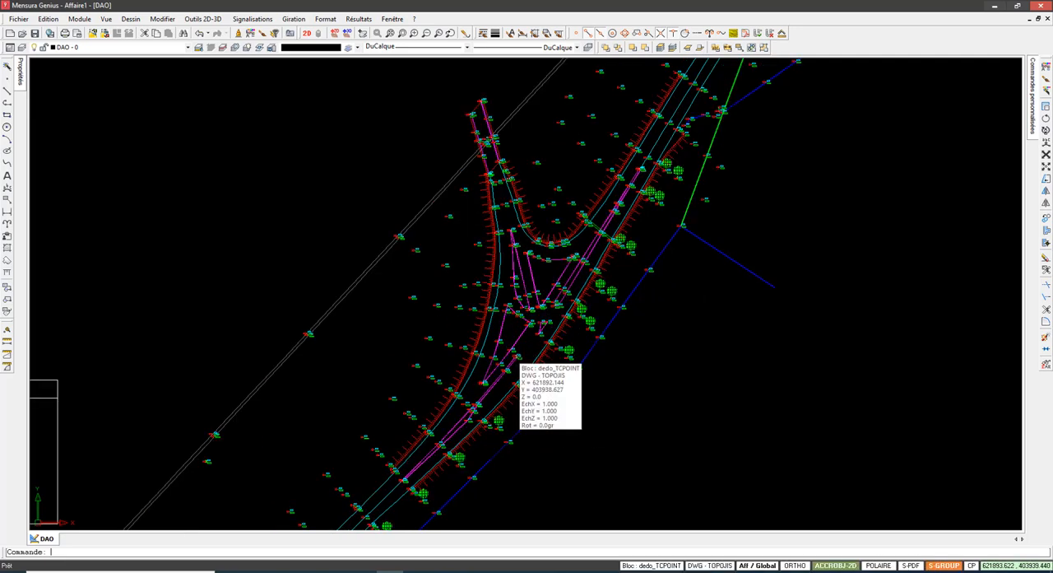
pyautogui.scroll(1, 593, 294)
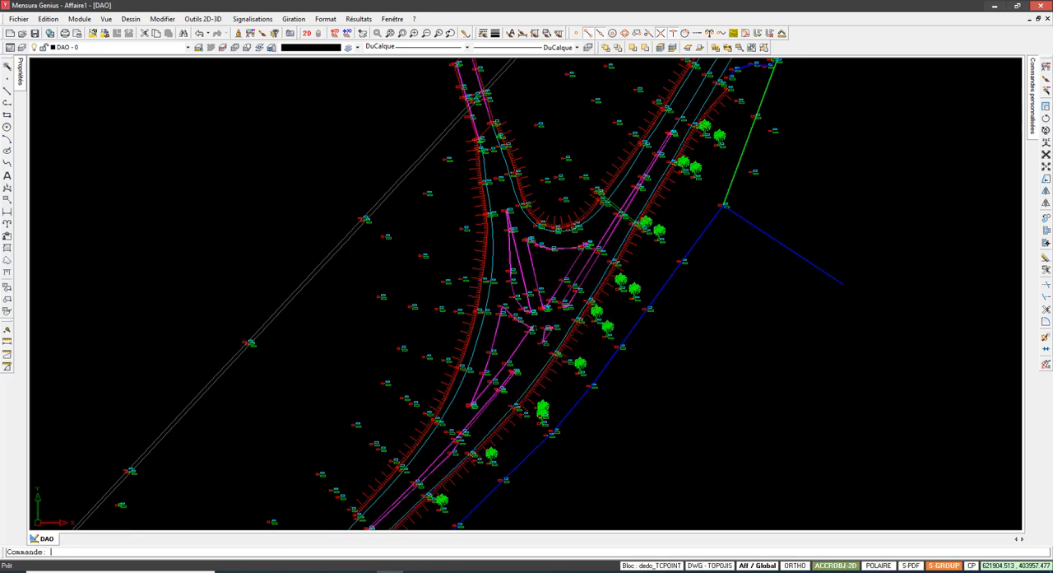
pyautogui.scroll(-2, 556, 177)
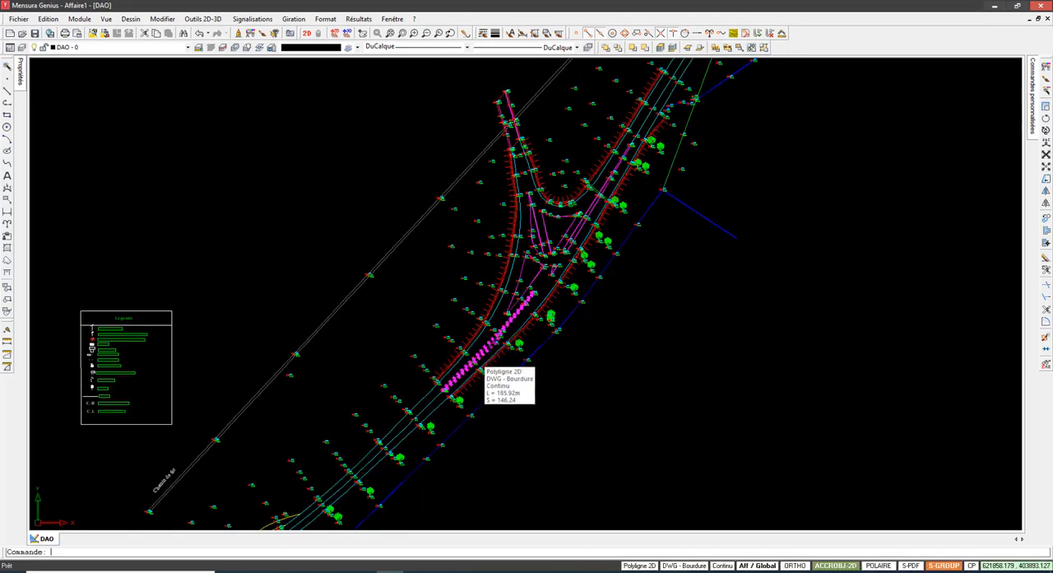
pyautogui.scroll(2, 514, 324)
pyautogui.scroll(-1, 497, 444)
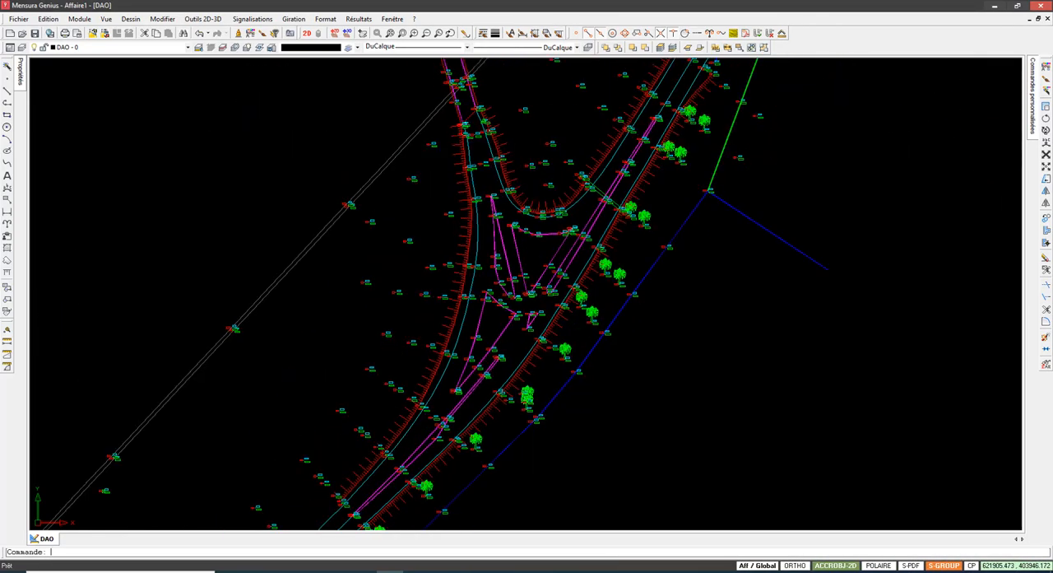
pyautogui.scroll(1, 488, 342)
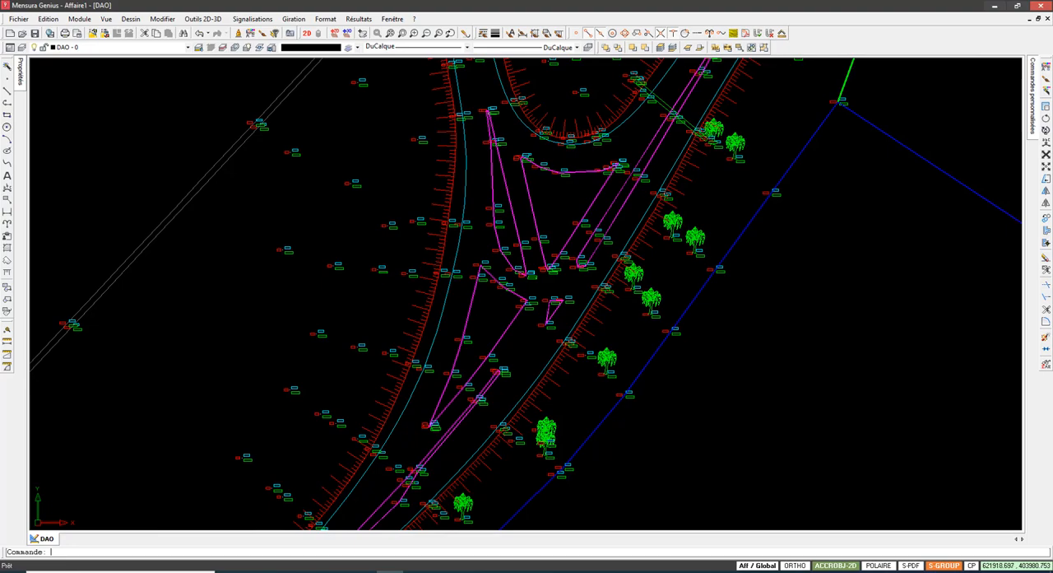
pyautogui.scroll(-1, 529, 238)
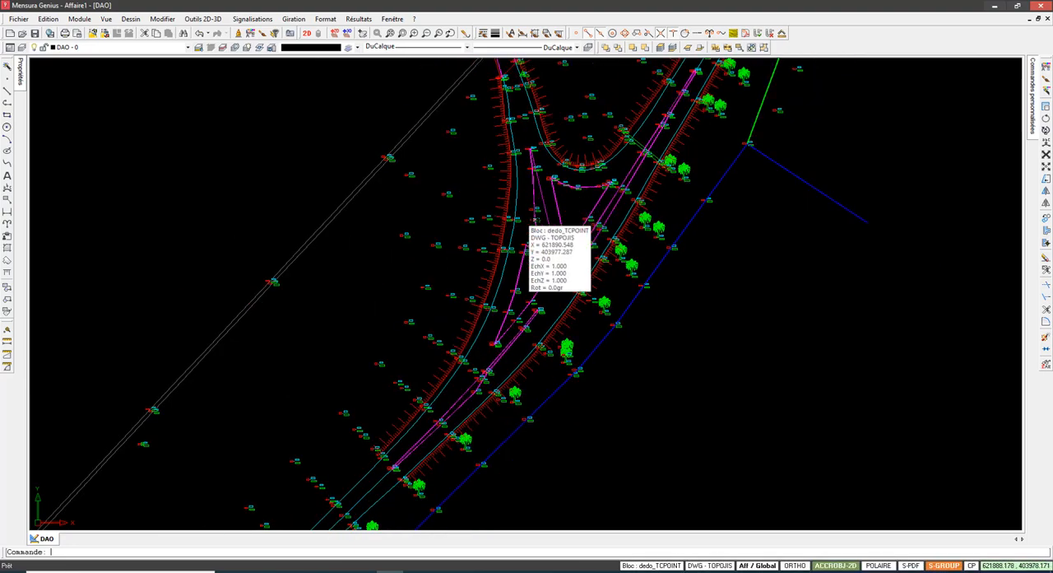
pyautogui.scroll(-2, 530, 231)
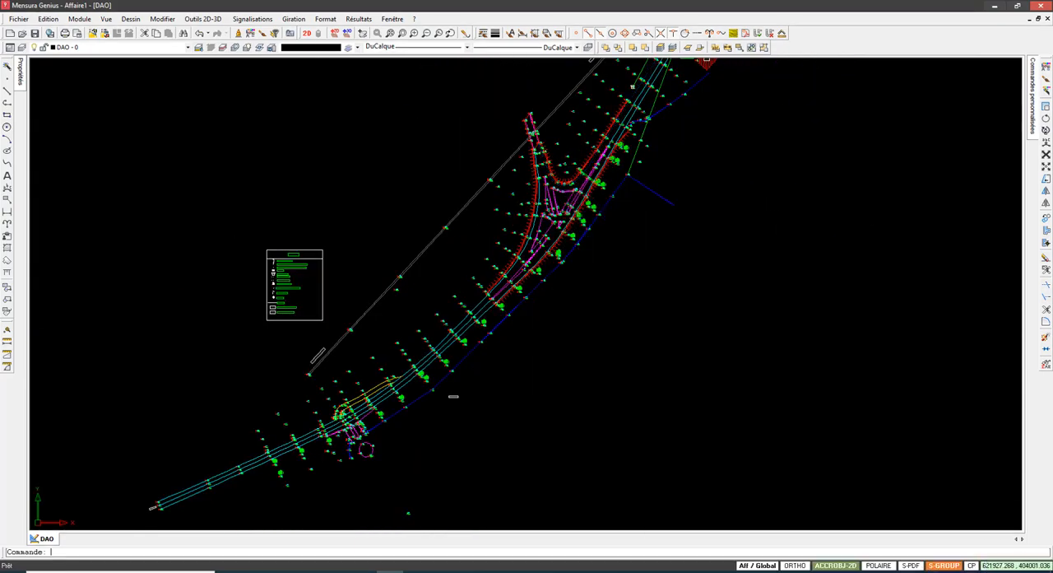
# Step: Review the road alignment from the southwestern junction past the river crossings, including the bridge and the buildings beside the road
pyautogui.moveTo(583, 183); pyautogui.dragTo(525, 280, button='middle')
pyautogui.scroll(-2, 533, 269)
pyautogui.moveTo(466, 327); pyautogui.dragTo(234, 461, button='middle')
pyautogui.moveTo(832, 186); pyautogui.dragTo(624, 241, button='middle')
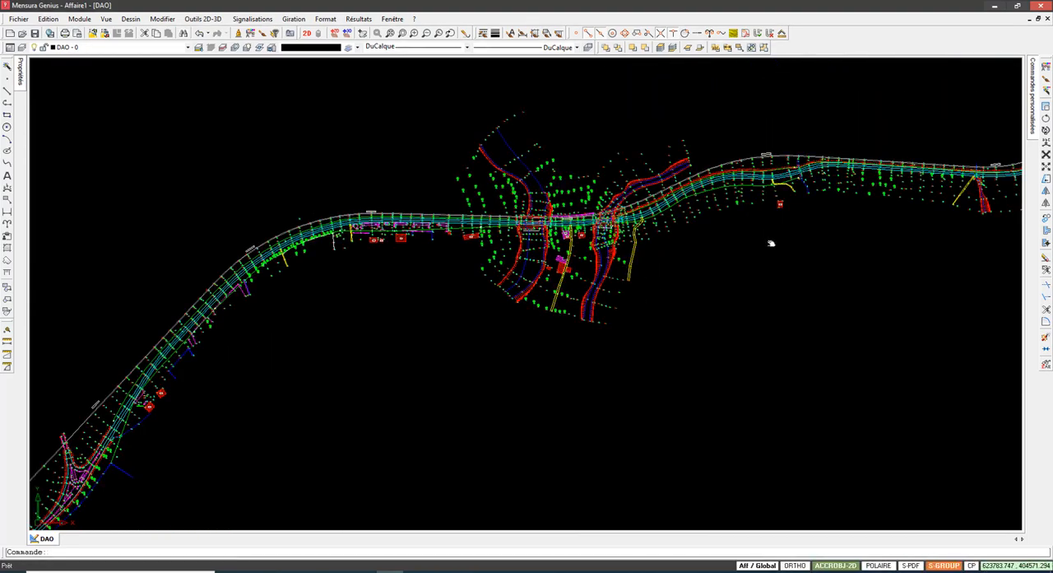
pyautogui.moveTo(771, 242); pyautogui.dragTo(509, 292, button='middle')
pyautogui.scroll(-2, 640, 264)
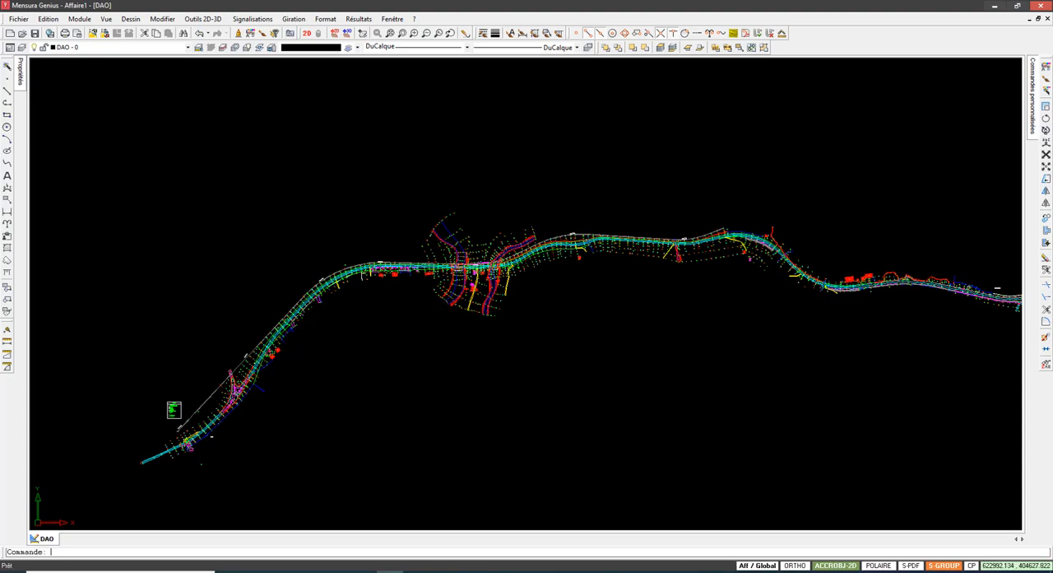
pyautogui.scroll(2, 447, 277)
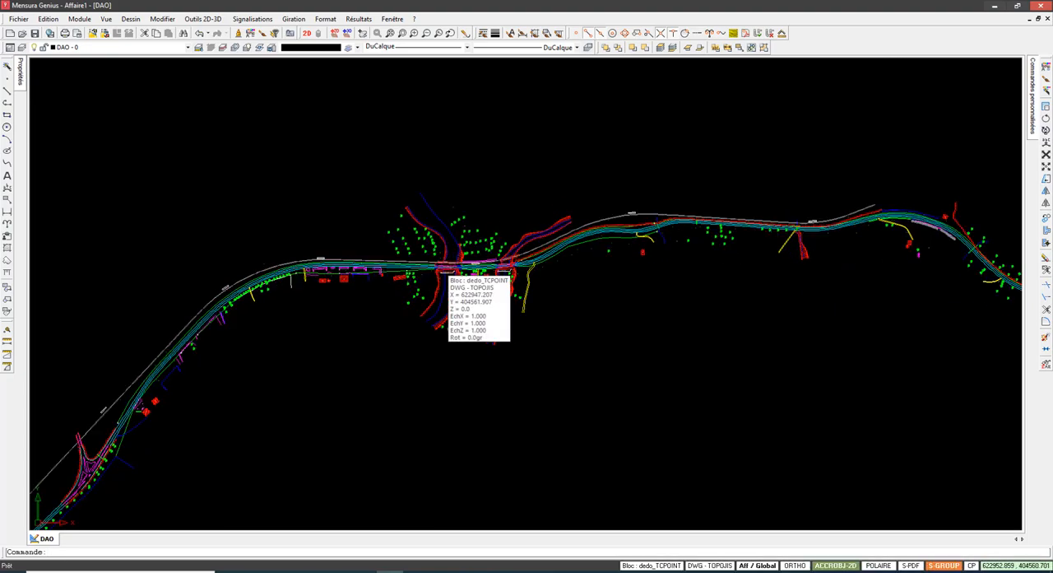
pyautogui.scroll(4, 396, 270)
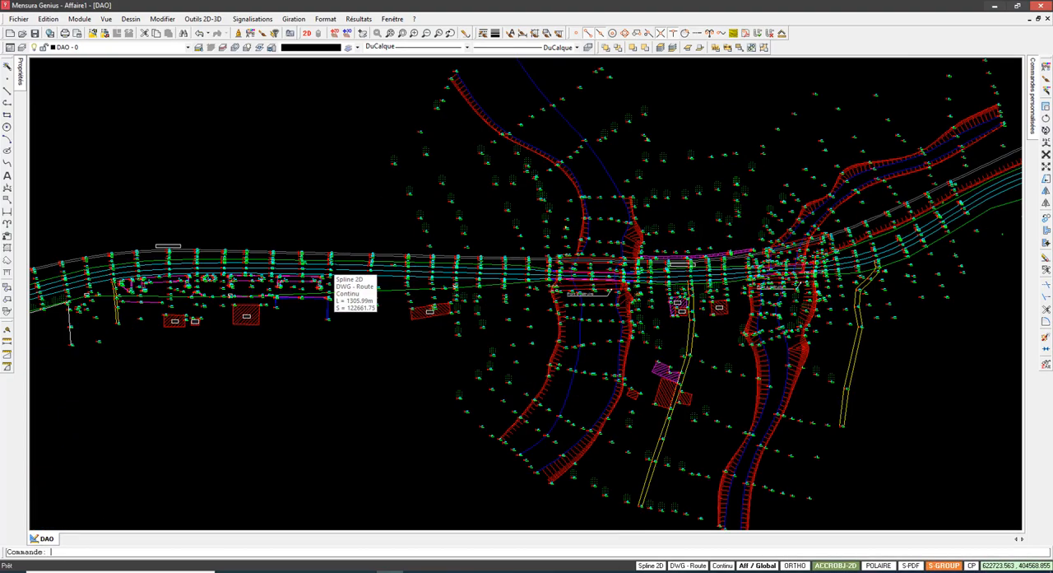
pyautogui.scroll(2, 331, 272)
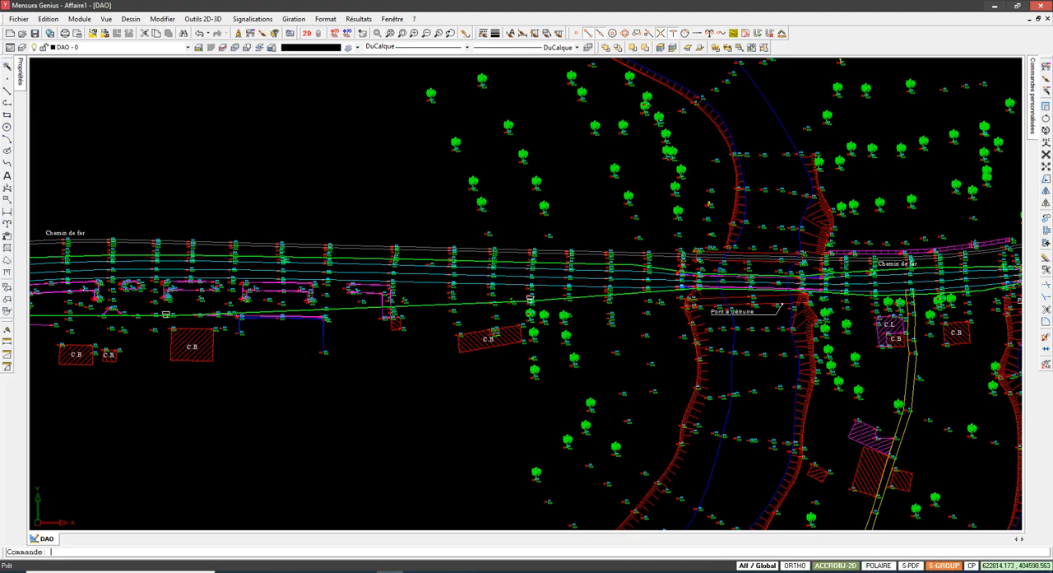
pyautogui.scroll(-2, 490, 214)
pyautogui.moveTo(245, 242); pyautogui.dragTo(581, 199, button='middle')
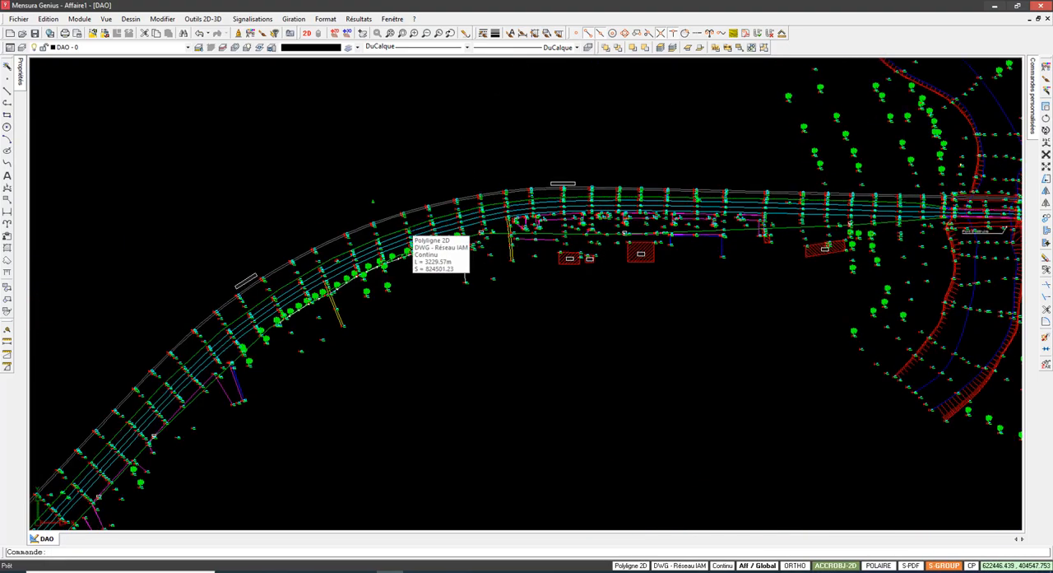
# Step: Inspect the curved road stretch west of the river crossings, covering the railway, tree row, fence and surveyed point elevations
pyautogui.scroll(6, 407, 228)
pyautogui.scroll(-6, 475, 258)
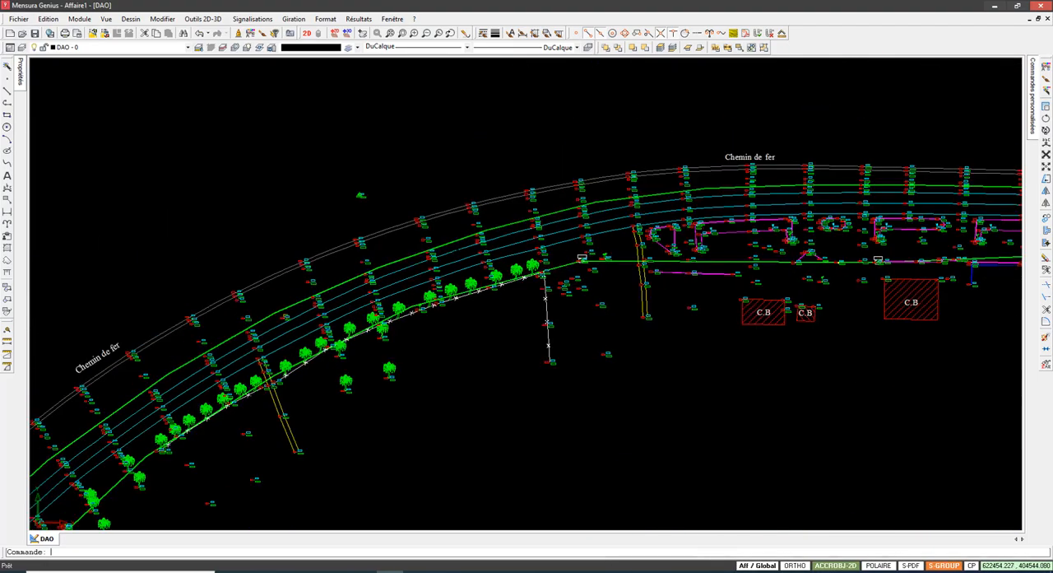
pyautogui.moveTo(475, 257)
pyautogui.mouseDown(button='middle')
pyautogui.moveTo(296, 272)
pyautogui.moveTo(610, 181)
pyautogui.mouseUp(button='middle')
pyautogui.scroll(6, 363, 265)
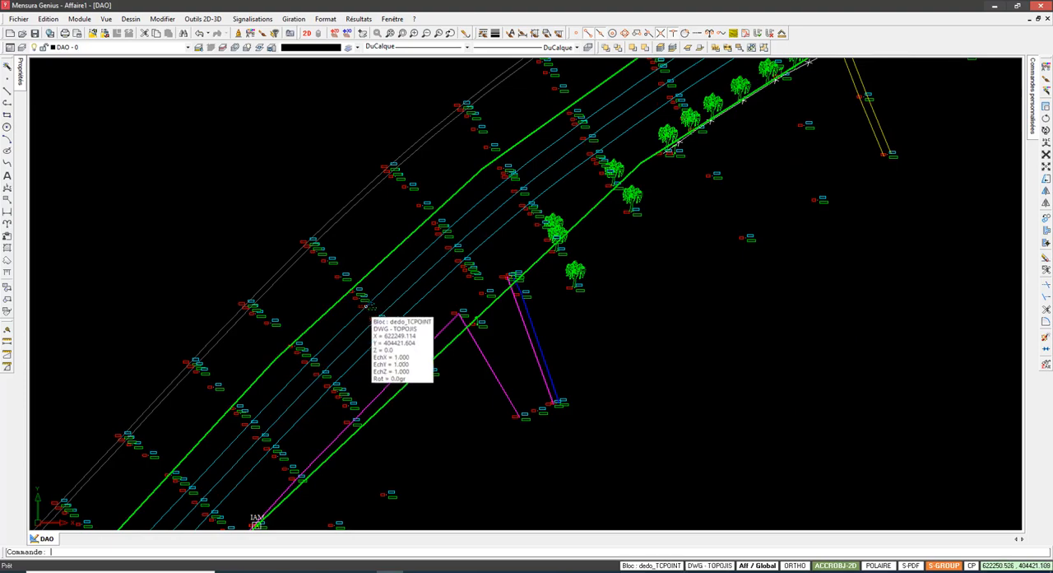
pyautogui.scroll(2, 366, 305)
pyautogui.scroll(1, 459, 413)
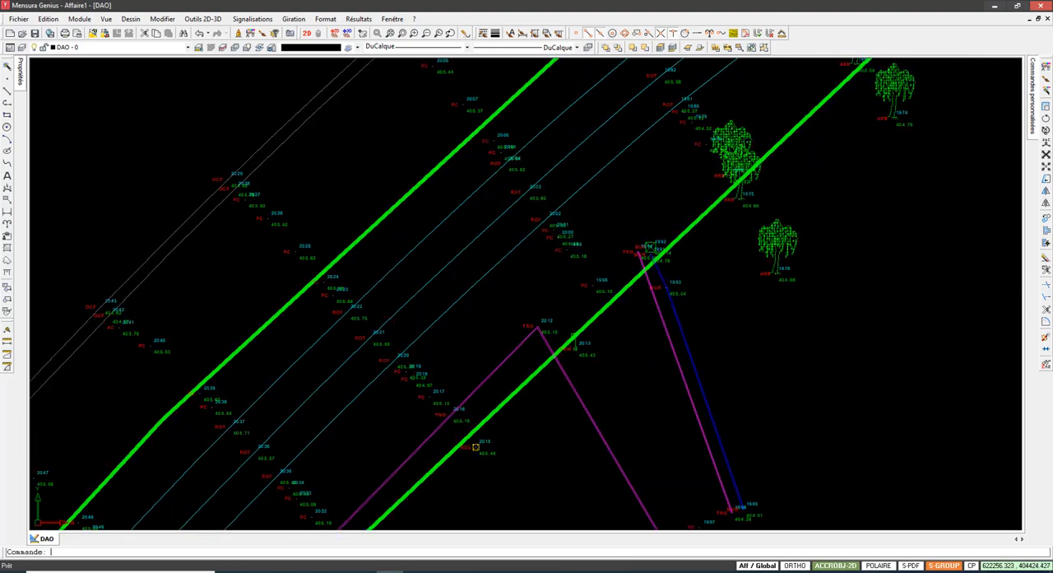
pyautogui.scroll(-3, 472, 271)
pyautogui.moveTo(542, 168); pyautogui.dragTo(417, 315, button='middle')
pyautogui.moveTo(570, 209)
pyautogui.mouseDown(button='middle')
pyautogui.moveTo(471, 285)
pyautogui.moveTo(340, 321)
pyautogui.mouseUp(button='middle')
pyautogui.moveTo(614, 186); pyautogui.dragTo(397, 269, button='middle')
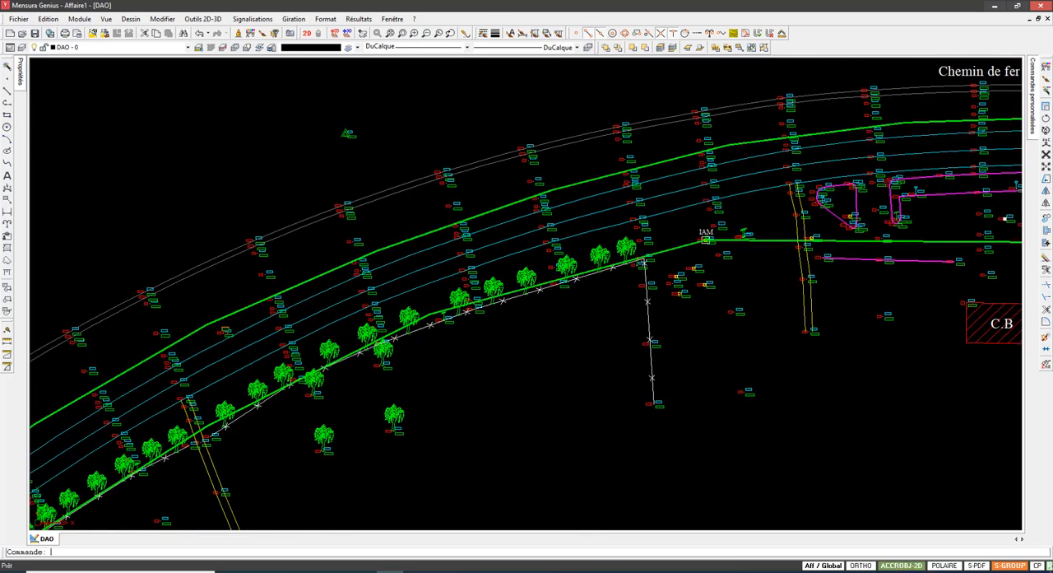
# Step: Trace the green Réseau IAM lines on both sides of the road southwestward along the railway curve
pyautogui.scroll(-3, 760, 169)
pyautogui.moveTo(397, 308); pyautogui.dragTo(532, 183, button='middle')
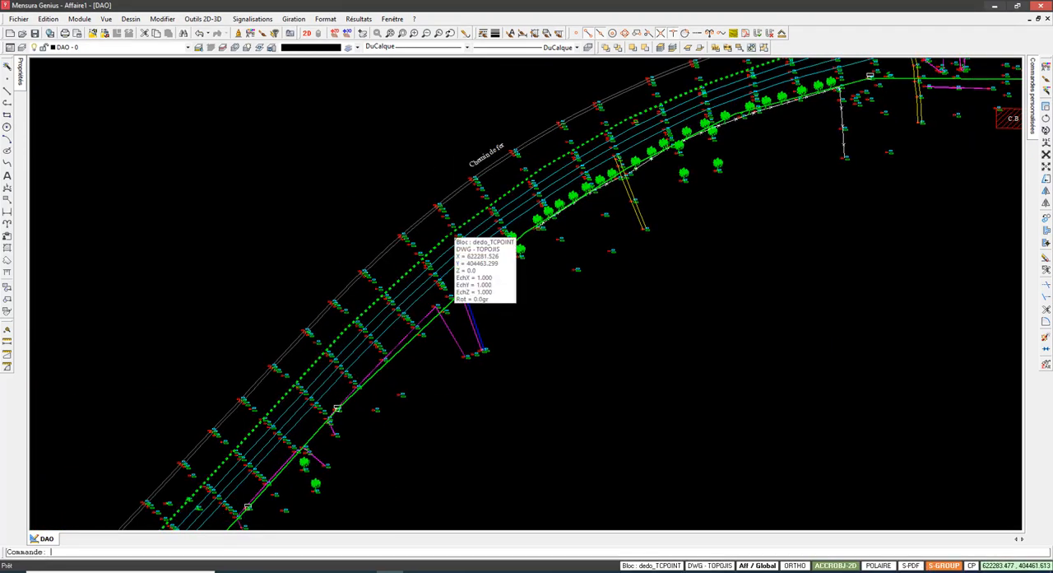
pyautogui.scroll(1, 432, 231)
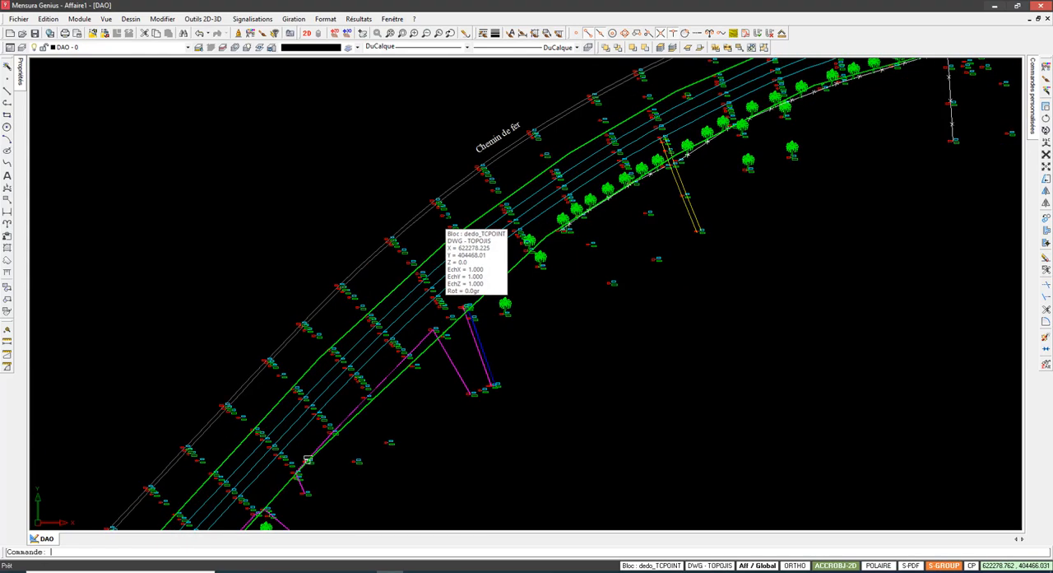
pyautogui.scroll(-2, 443, 217)
pyautogui.moveTo(328, 381); pyautogui.dragTo(481, 218, button='middle')
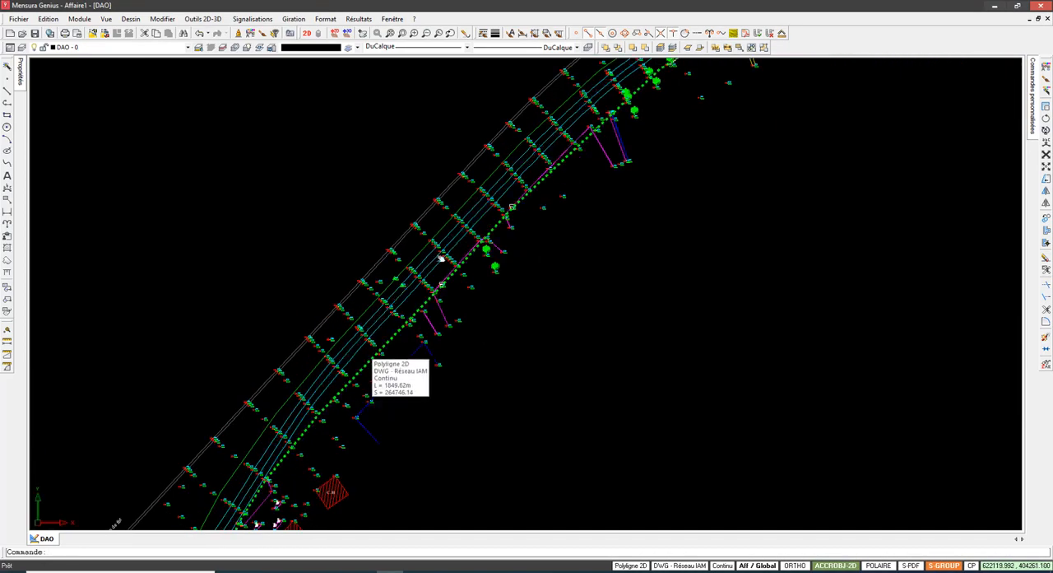
pyautogui.moveTo(325, 417)
pyautogui.mouseDown(button='middle')
pyautogui.moveTo(458, 232)
pyautogui.moveTo(417, 230)
pyautogui.mouseUp(button='middle')
pyautogui.scroll(-2, 459, 231)
pyautogui.scroll(1, 332, 363)
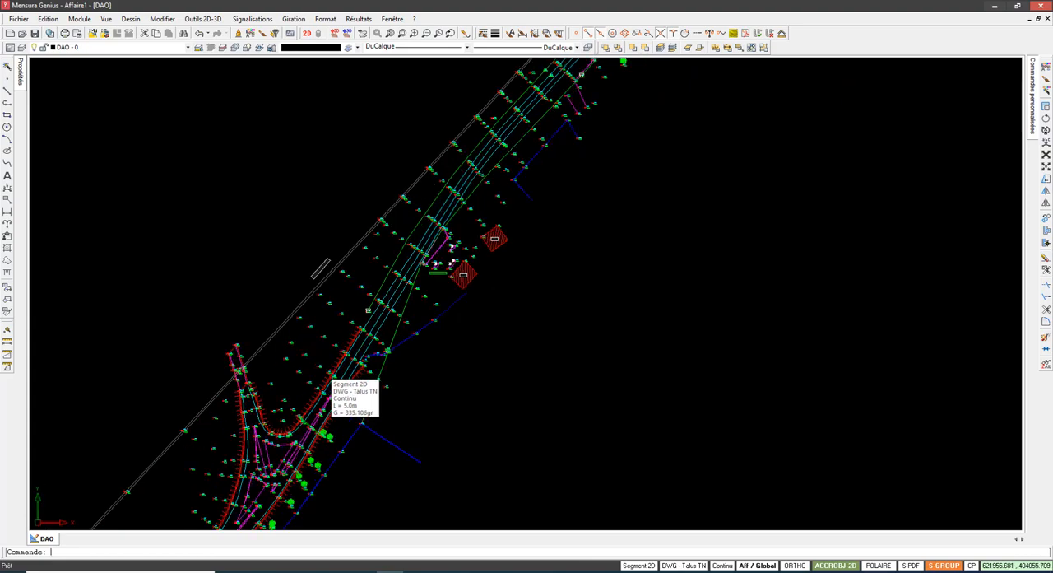
pyautogui.moveTo(434, 165); pyautogui.dragTo(376, 253, button='middle')
# Step: Examine the green network lines and surroundings near the fuel station and the two C.B buildings
pyautogui.scroll(7, 350, 305)
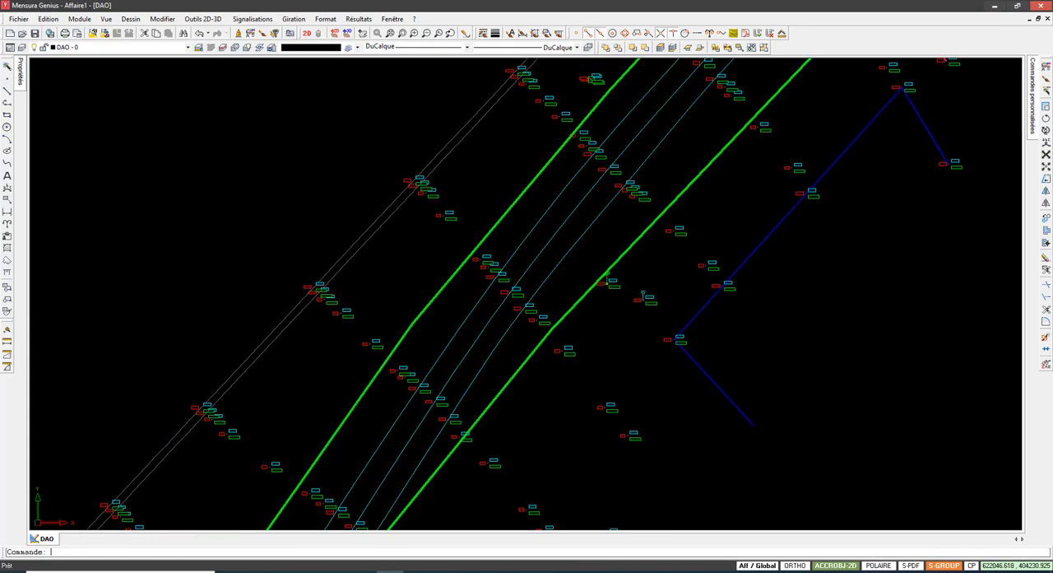
pyautogui.scroll(-4, 354, 289)
pyautogui.moveTo(394, 352); pyautogui.dragTo(455, 151, button='middle')
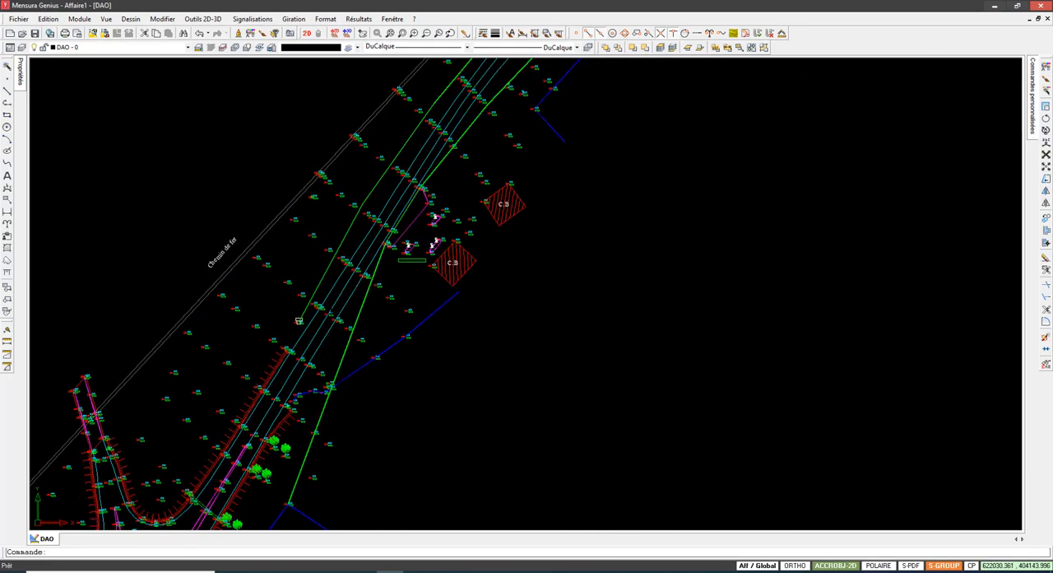
pyautogui.scroll(4, 422, 215)
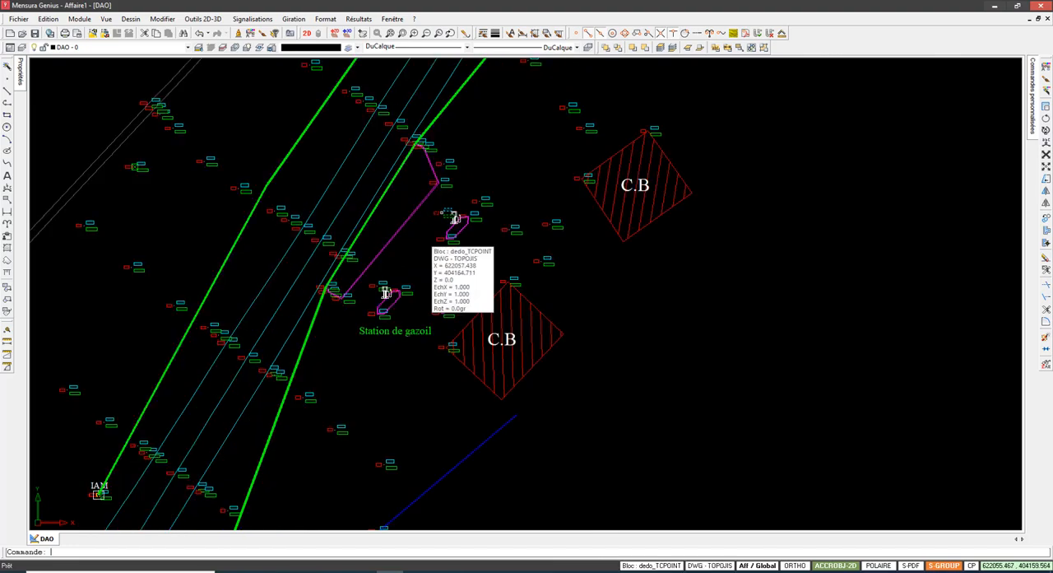
pyautogui.scroll(-1, 403, 211)
pyautogui.moveTo(403, 212); pyautogui.dragTo(377, 281, button='middle')
pyautogui.scroll(2, 403, 243)
pyautogui.scroll(-2, 414, 253)
pyautogui.scroll(-3, 409, 236)
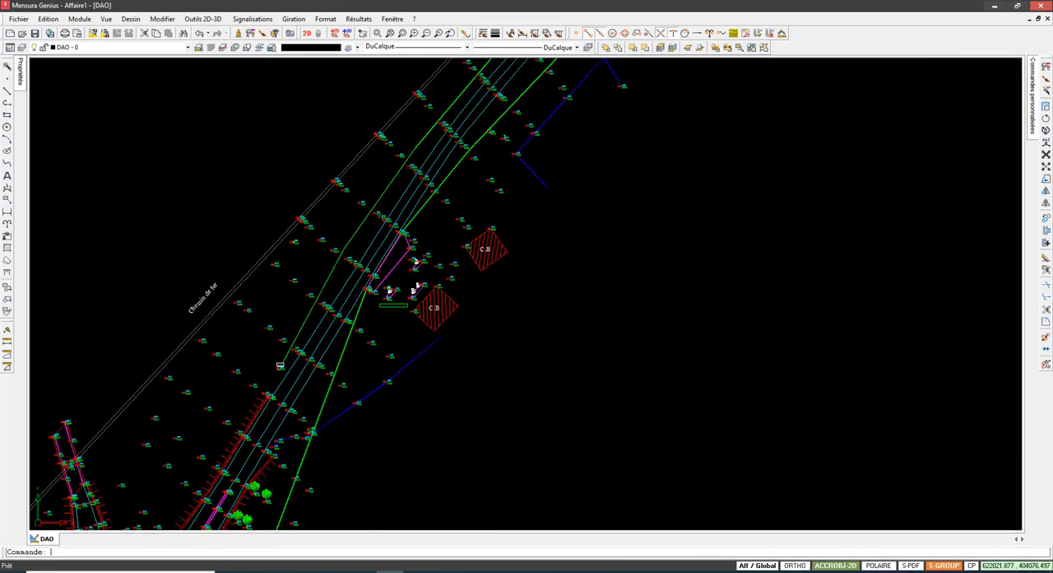
# Step: Select the green network line east of the junction to identify its layer, declining to save the project
pyautogui.moveTo(370, 335); pyautogui.dragTo(412, 189, button='middle')
pyautogui.scroll(4, 333, 338)
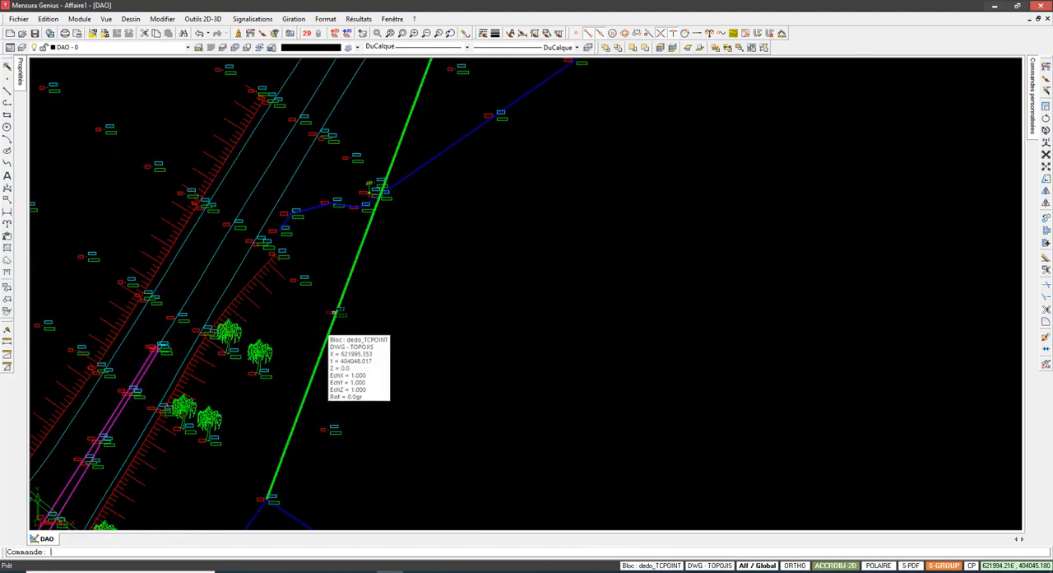
pyautogui.scroll(4, 337, 349)
pyautogui.scroll(-3, 332, 342)
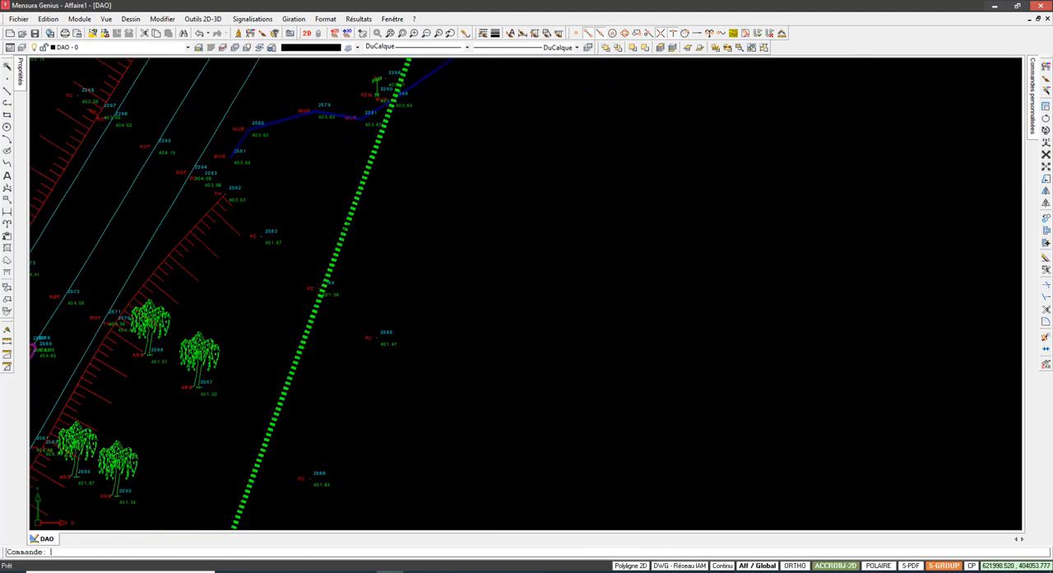
pyautogui.click(359, 188)
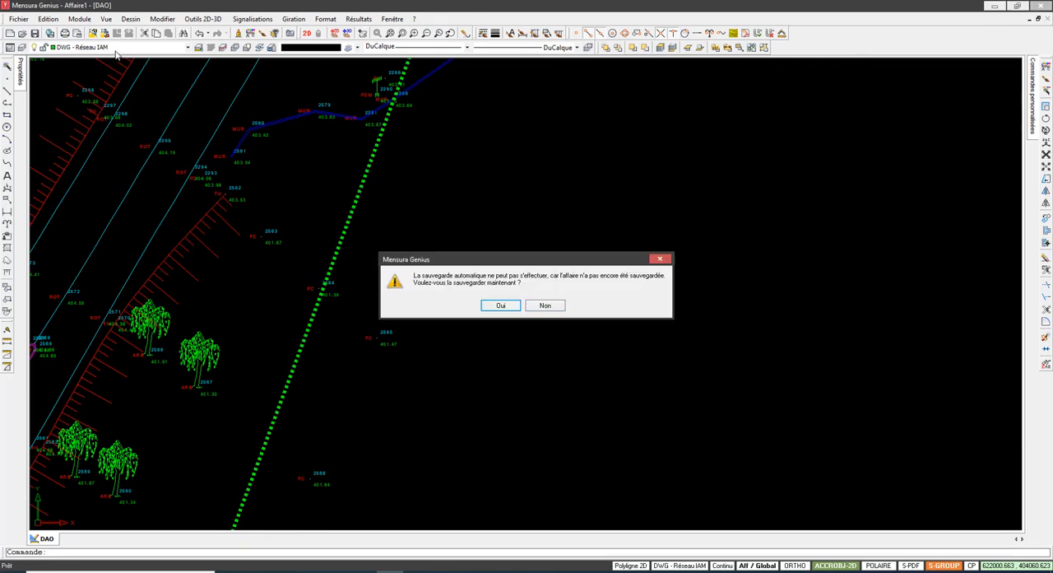
pyautogui.click(545, 305)
pyautogui.press('Escape')
# Step: Follow the road and its green Réseau IAM lines northeast from the junction, around the curve and past the C.B buildings
pyautogui.scroll(-5, 412, 254)
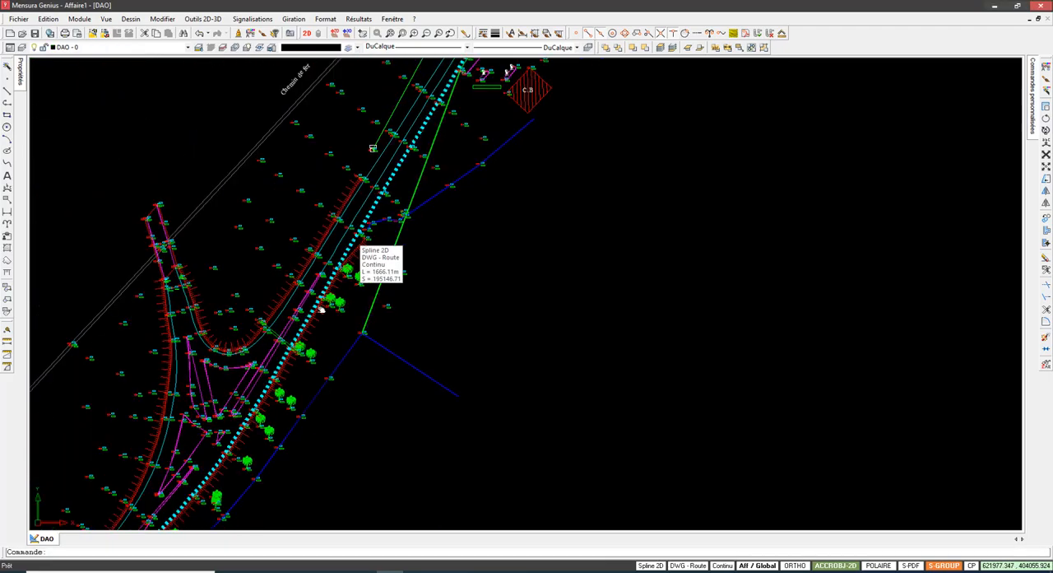
pyautogui.moveTo(388, 171); pyautogui.dragTo(269, 415, button='middle')
pyautogui.moveTo(442, 191); pyautogui.dragTo(307, 353, button='middle')
pyautogui.moveTo(499, 116); pyautogui.dragTo(307, 340, button='middle')
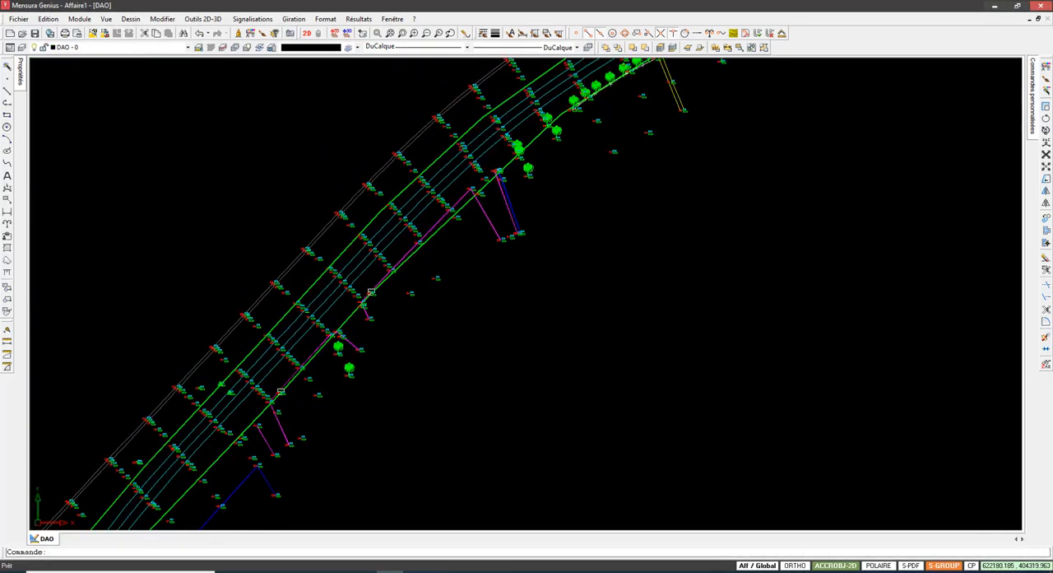
pyautogui.moveTo(610, 81); pyautogui.dragTo(471, 192, button='middle')
pyautogui.moveTo(947, 70)
pyautogui.mouseDown(button='middle')
pyautogui.moveTo(834, 133)
pyautogui.moveTo(675, 193)
pyautogui.mouseUp(button='middle')
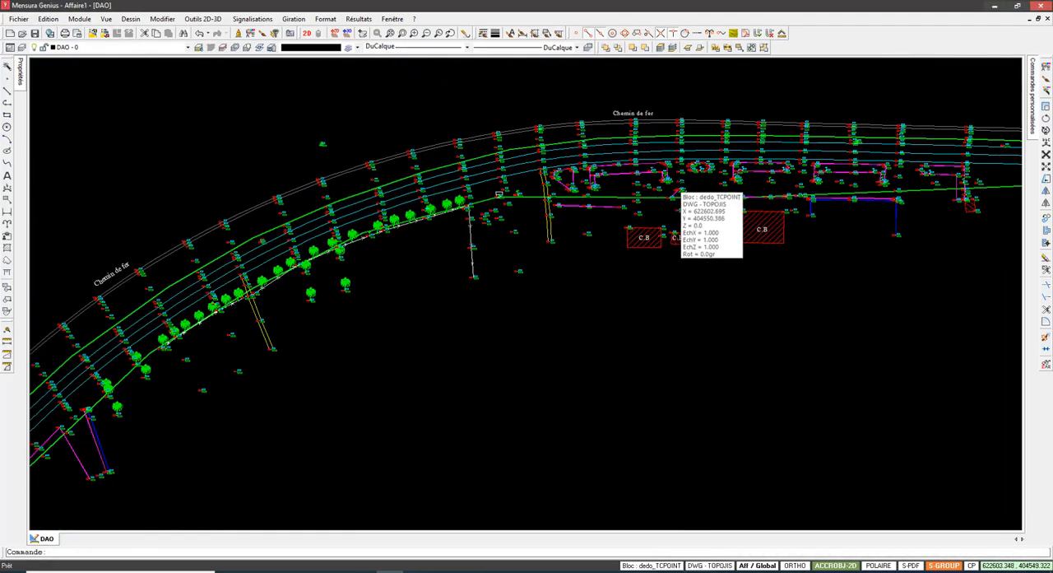
pyautogui.scroll(4, 695, 158)
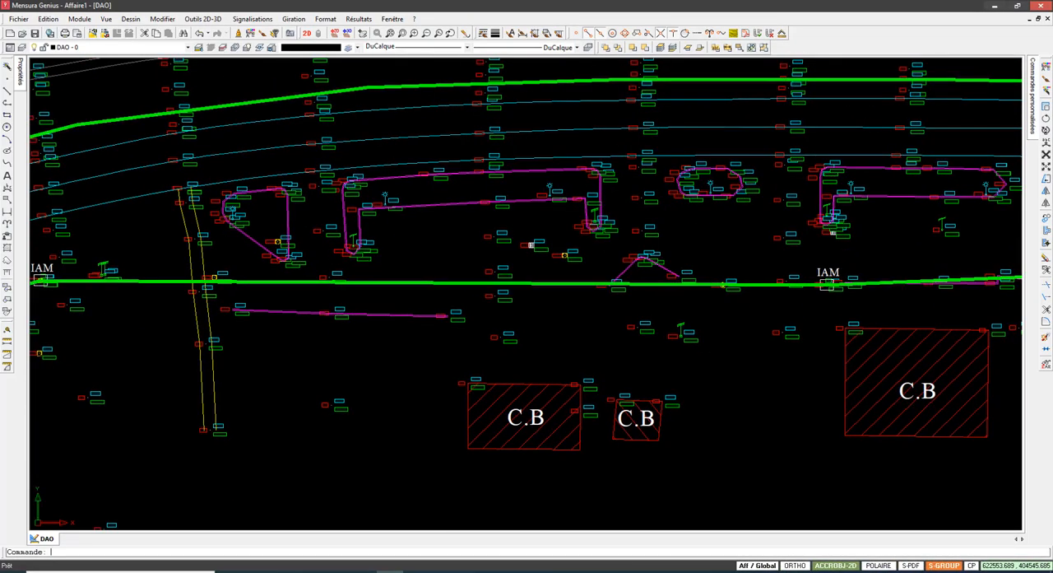
pyautogui.moveTo(828, 284); pyautogui.dragTo(639, 315, button='middle')
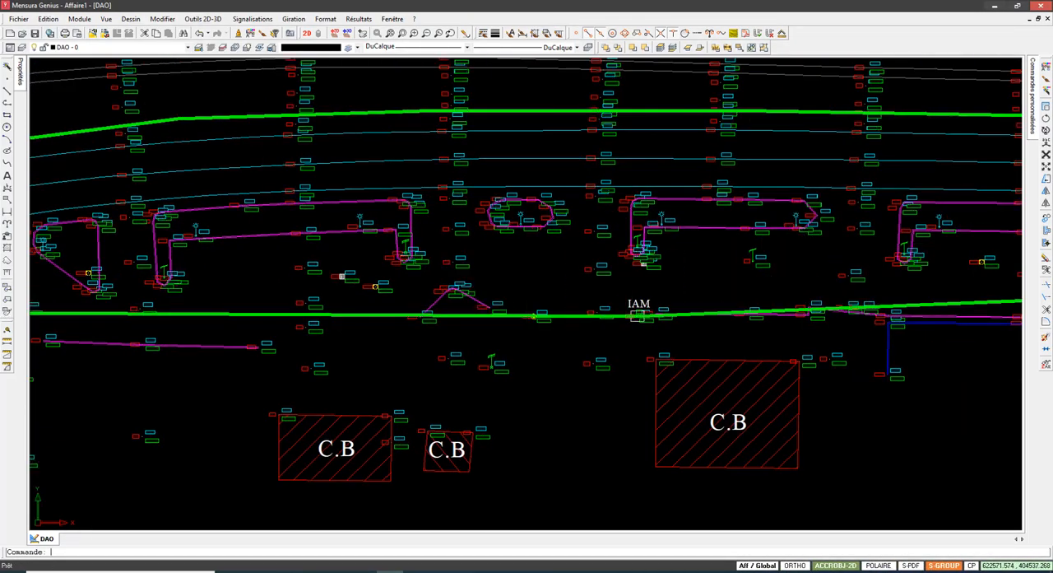
pyautogui.scroll(-1, 524, 324)
pyautogui.moveTo(997, 264); pyautogui.dragTo(469, 283, button='middle')
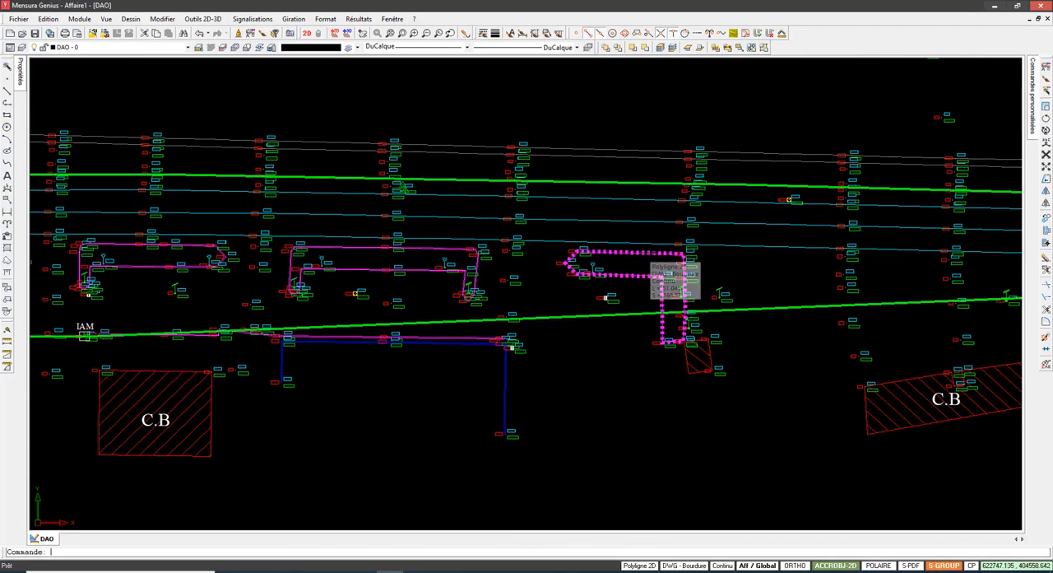
pyautogui.moveTo(217, 265)
pyautogui.mouseDown(button='middle')
pyautogui.moveTo(232, 266)
pyautogui.moveTo(81, 290)
pyautogui.mouseUp(button='middle')
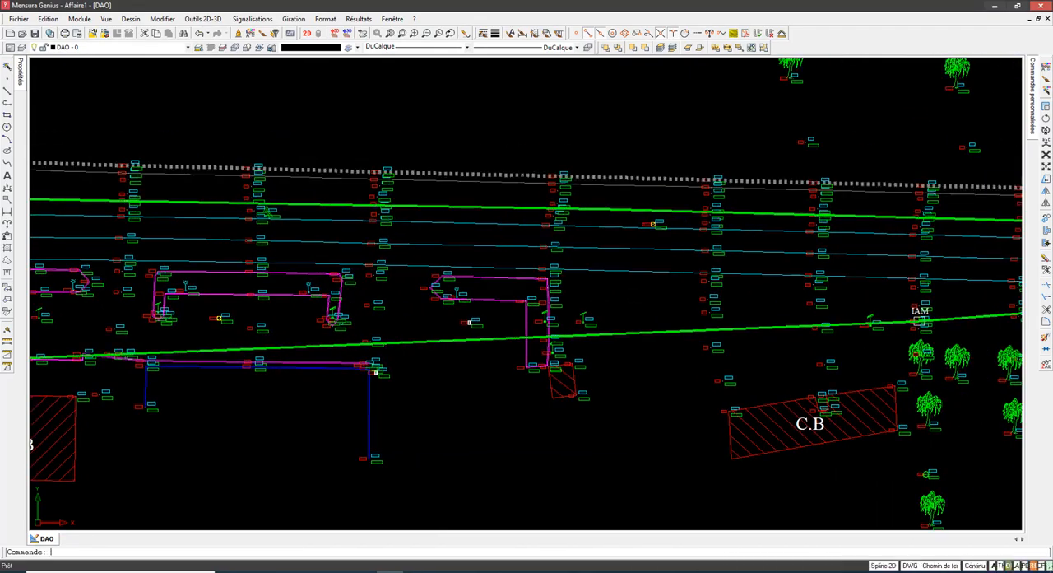
# Step: Examine the Chemin de fer lines running north of the road, from the tree-lined curve to the easternmost C.B building
pyautogui.moveTo(247, 168); pyautogui.dragTo(587, 167, button='middle')
pyautogui.moveTo(214, 272); pyautogui.dragTo(943, 193, button='middle')
pyautogui.moveTo(280, 264)
pyautogui.mouseDown(button='middle')
pyautogui.moveTo(809, 211)
pyautogui.moveTo(358, 390)
pyautogui.mouseUp(button='middle')
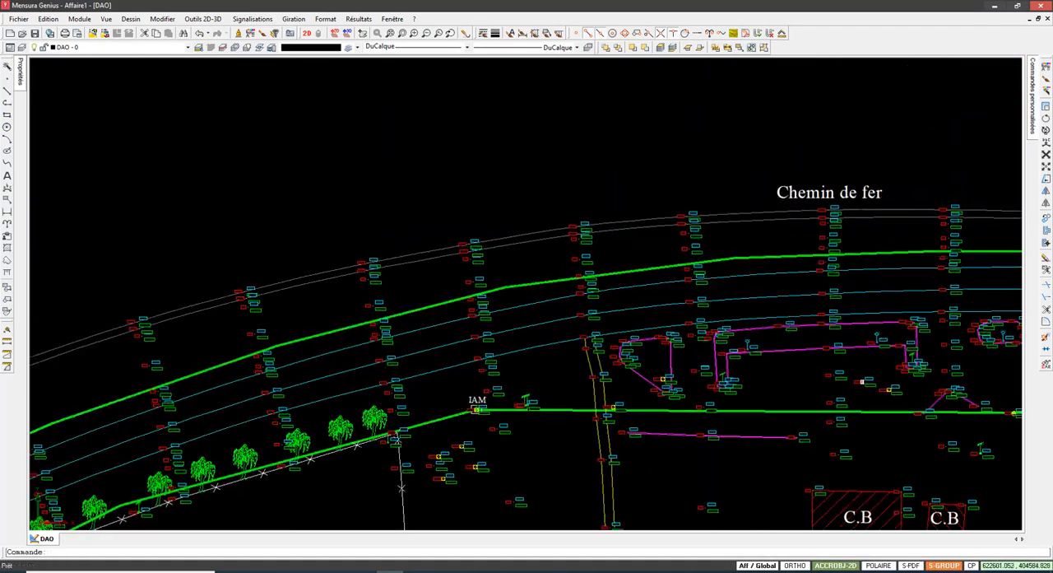
pyautogui.scroll(3, 842, 199)
pyautogui.scroll(-4, 669, 209)
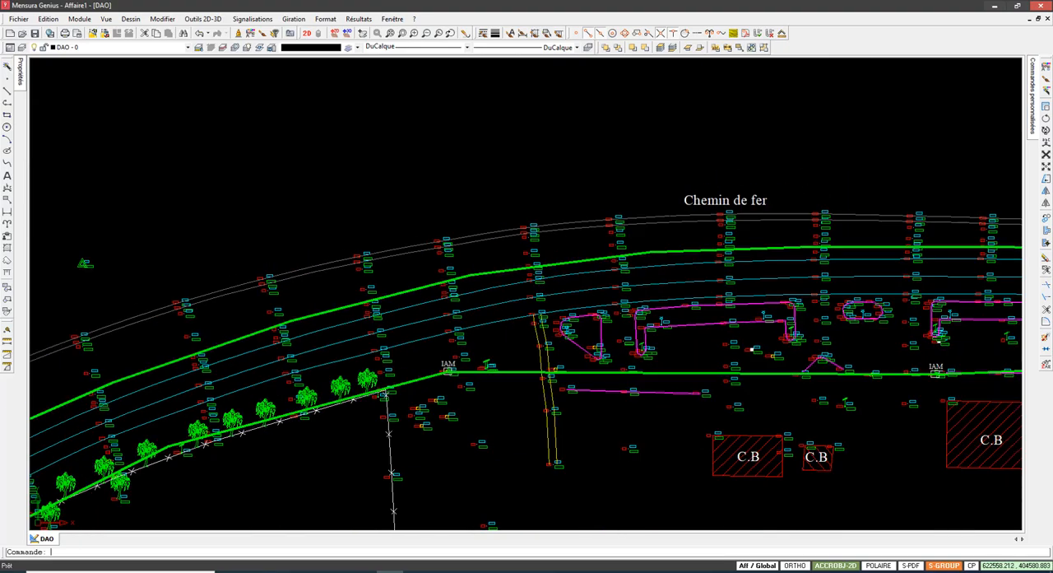
pyautogui.scroll(-2, 553, 262)
pyautogui.moveTo(553, 261); pyautogui.dragTo(345, 265, button='middle')
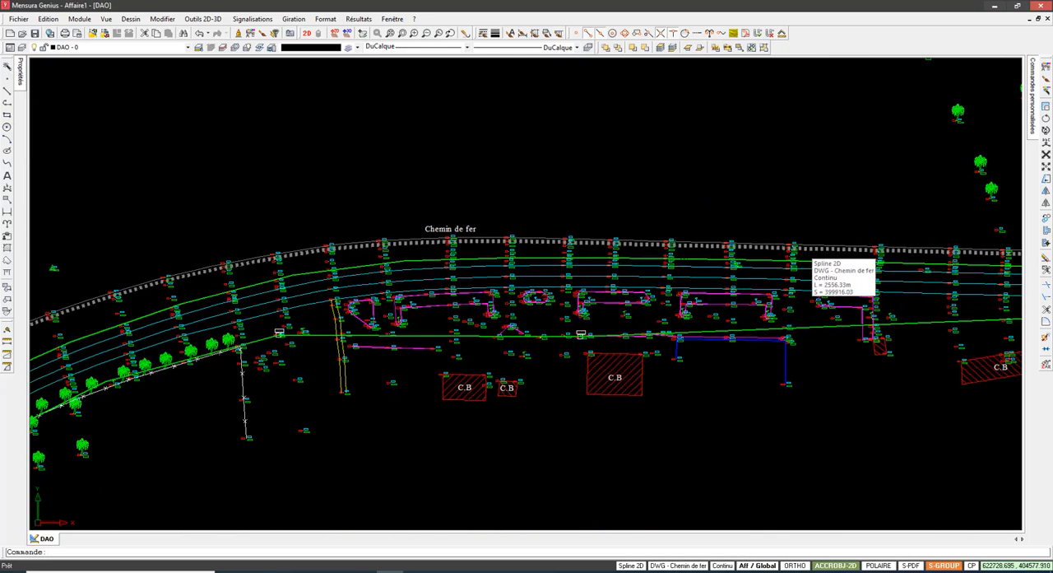
pyautogui.moveTo(873, 254); pyautogui.dragTo(617, 249, button='middle')
pyautogui.moveTo(804, 250); pyautogui.dragTo(596, 234, button='middle')
pyautogui.scroll(1, 596, 234)
pyautogui.moveTo(254, 251); pyautogui.dragTo(410, 230, button='middle')
pyautogui.scroll(3, 412, 229)
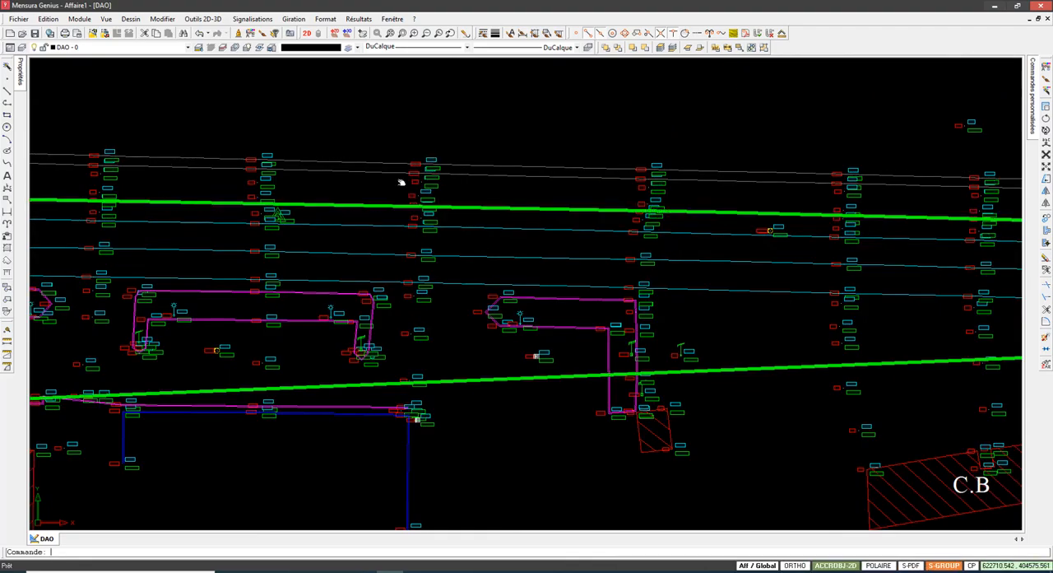
# Step: Examine the strip between the railway, the upper green network line and the road along the magenta kerb islands
pyautogui.moveTo(400, 181); pyautogui.dragTo(683, 172, button='middle')
pyautogui.moveTo(547, 187); pyautogui.dragTo(833, 194, button='middle')
pyautogui.scroll(-2, 520, 186)
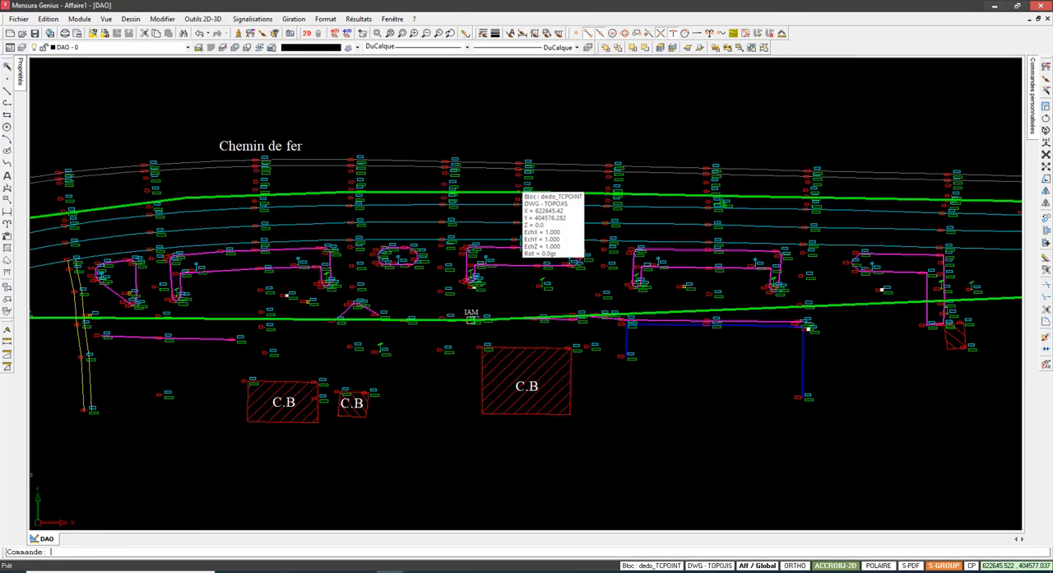
pyautogui.moveTo(342, 197); pyautogui.dragTo(531, 191, button='middle')
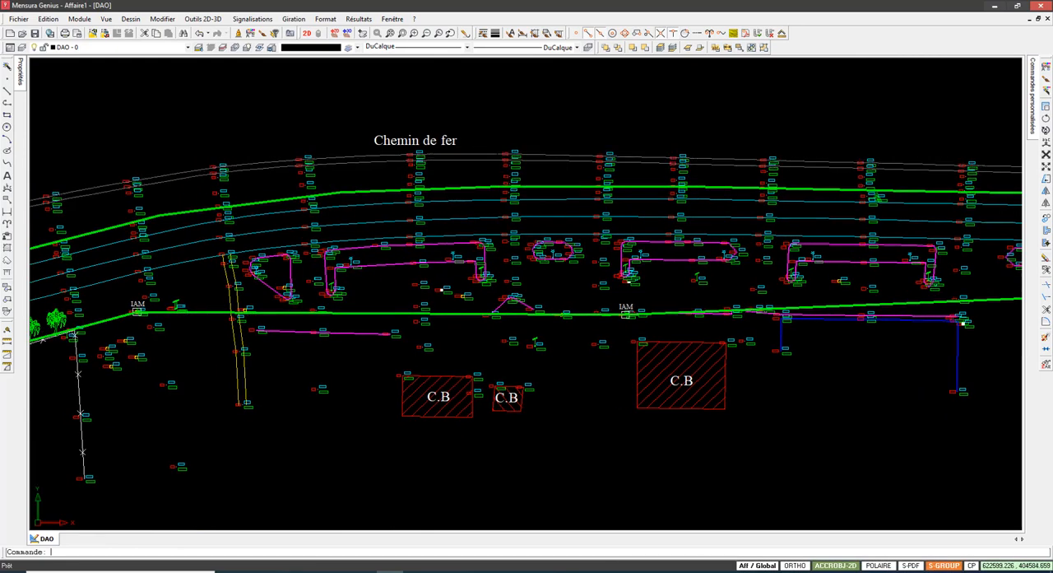
pyautogui.scroll(2, 498, 161)
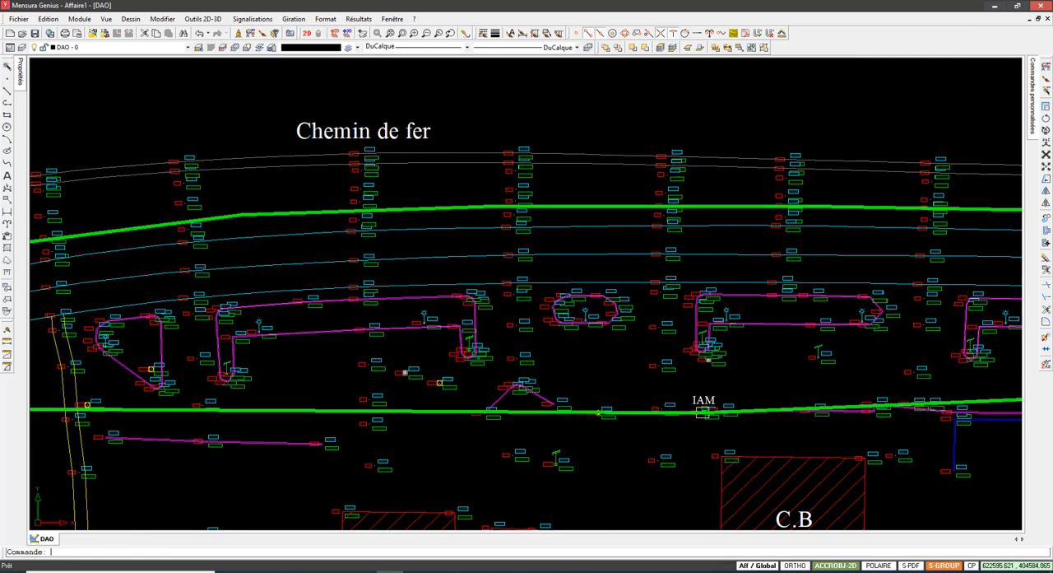
pyautogui.moveTo(369, 154); pyautogui.dragTo(629, 97, button='middle')
pyautogui.scroll(-3, 447, 172)
pyautogui.moveTo(748, 187); pyautogui.dragTo(359, 211, button='middle')
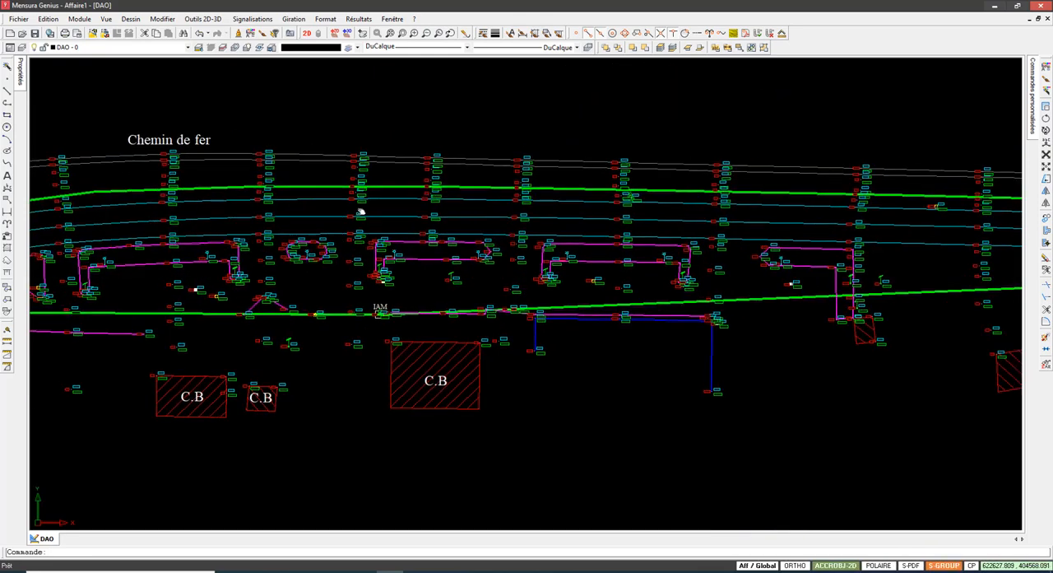
pyautogui.scroll(-3, 479, 228)
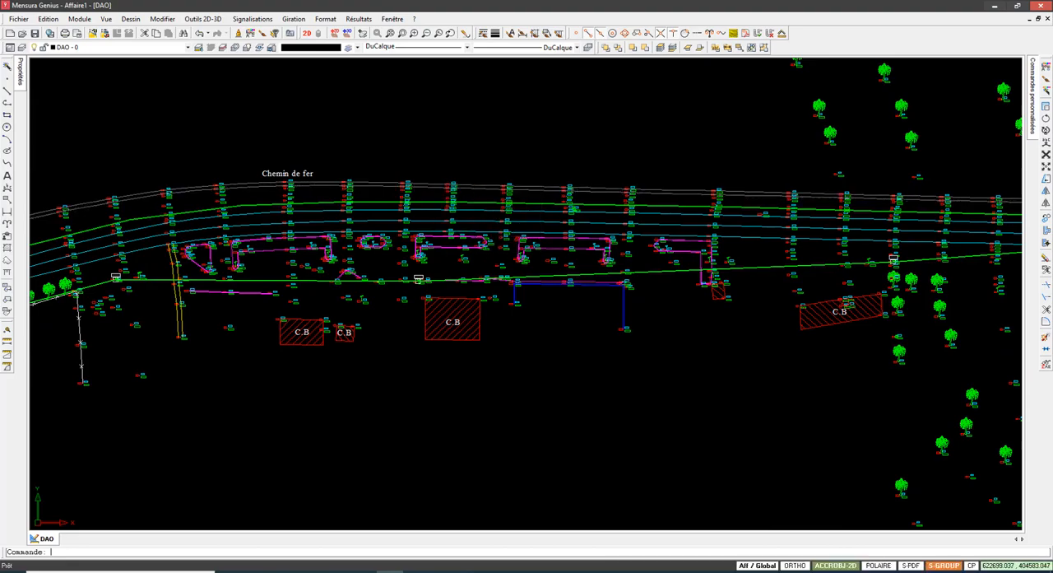
pyautogui.moveTo(961, 226); pyautogui.dragTo(704, 227, button='middle')
pyautogui.moveTo(898, 235); pyautogui.dragTo(722, 231, button='middle')
# Step: Review the road and railway alignment east of the two river crossings, including an overview of the surveyed route
pyautogui.scroll(-6, 496, 260)
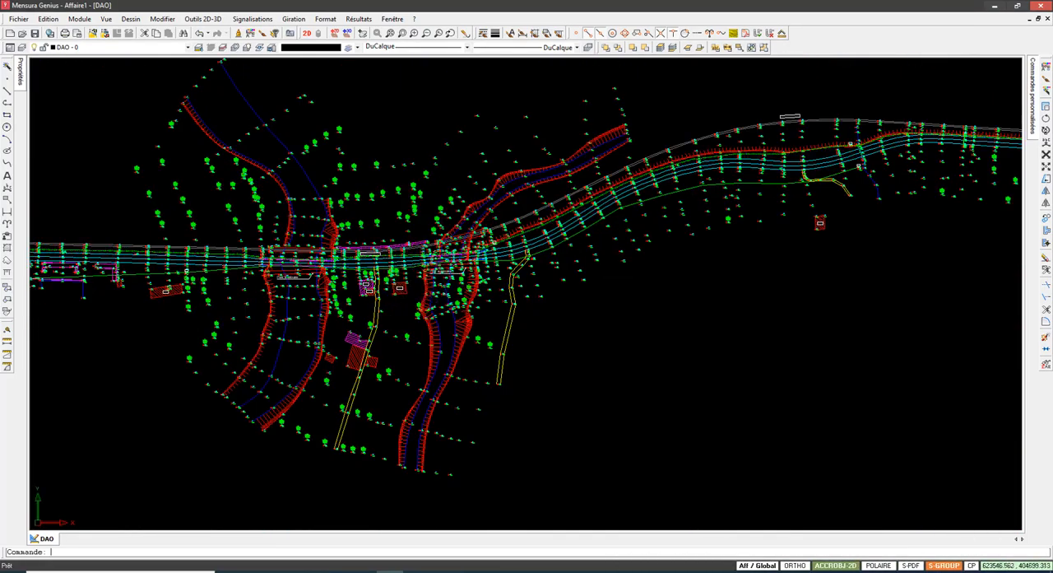
pyautogui.scroll(3, 881, 119)
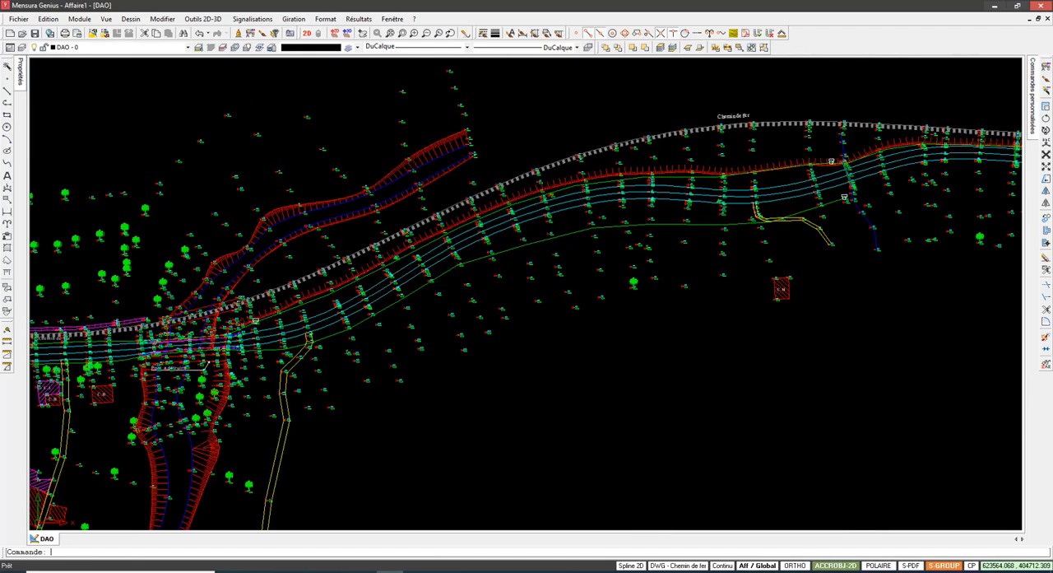
pyautogui.moveTo(408, 248)
pyautogui.mouseDown(button='middle')
pyautogui.moveTo(438, 238)
pyautogui.moveTo(151, 293)
pyautogui.mouseUp(button='middle')
pyautogui.scroll(-5, 452, 205)
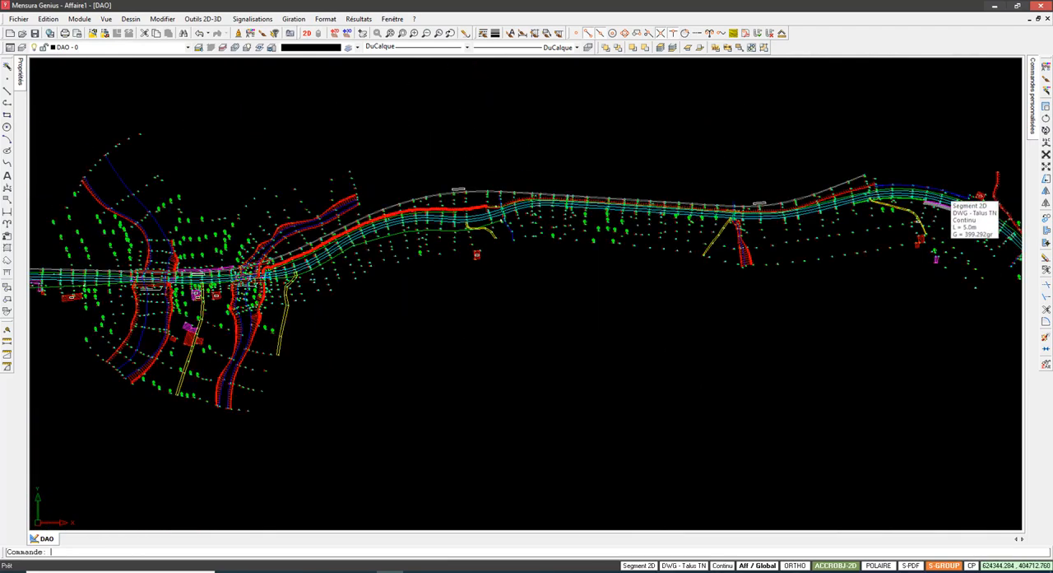
pyautogui.scroll(-4, 639, 212)
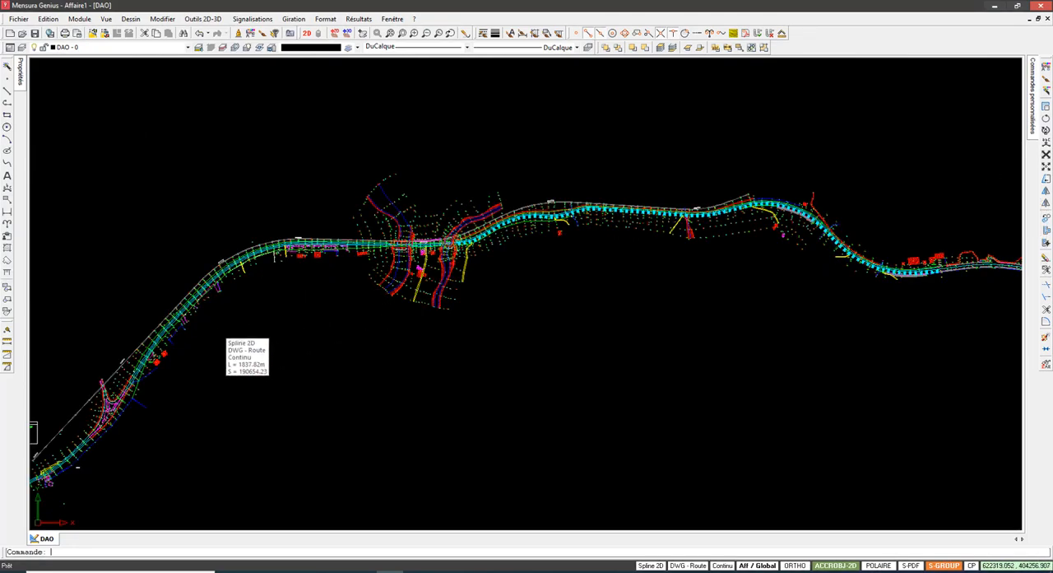
pyautogui.moveTo(304, 266); pyautogui.dragTo(408, 199, button='middle')
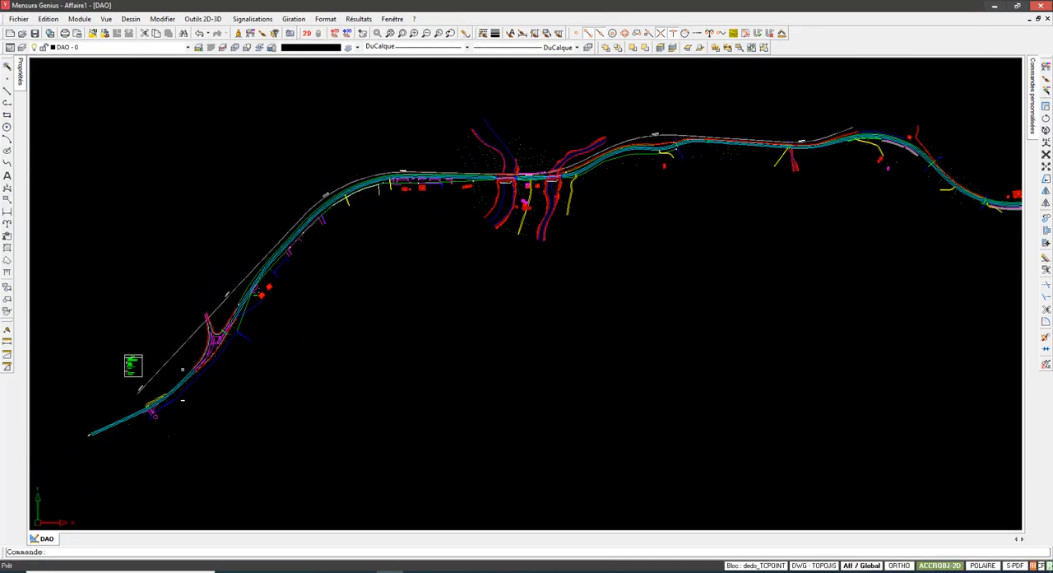
# Step: Examine the junction's surroundings, covering the wall, the Réseau IAM line, the Talus TN embankment and the road edges
pyautogui.scroll(6, 206, 358)
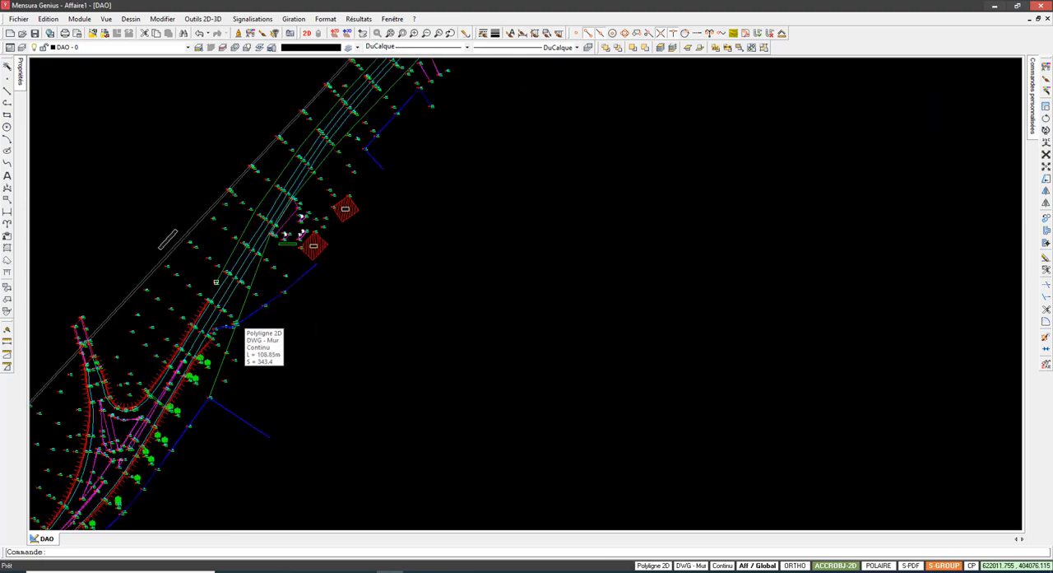
pyautogui.scroll(-2, 342, 210)
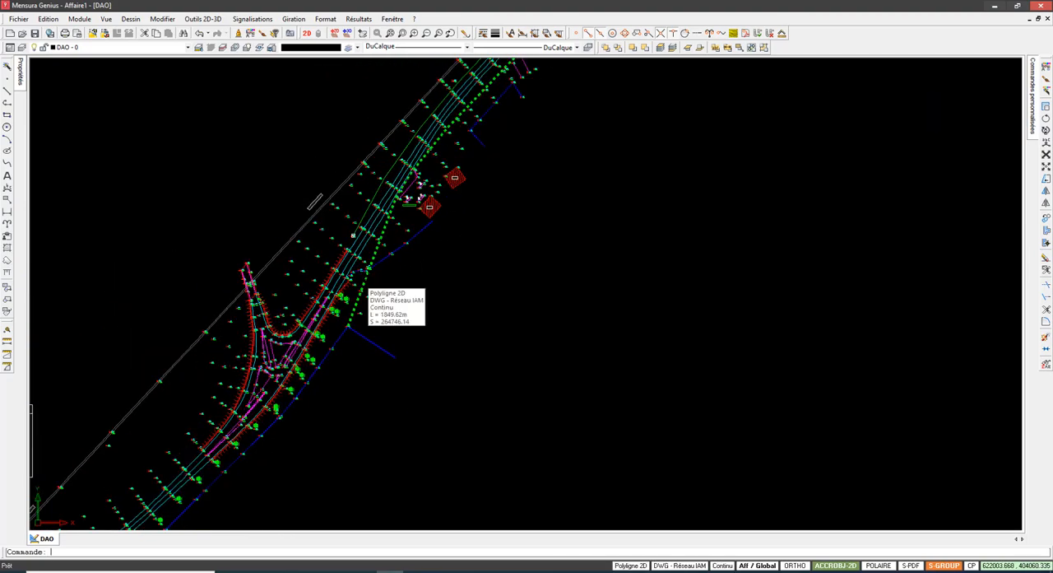
pyautogui.scroll(-3, 367, 282)
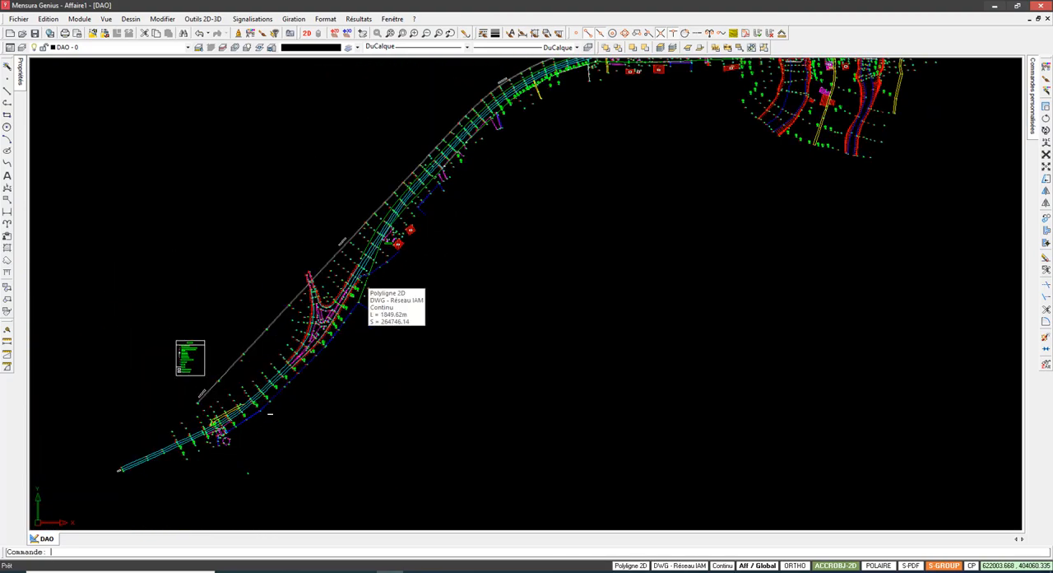
pyautogui.scroll(3, 329, 286)
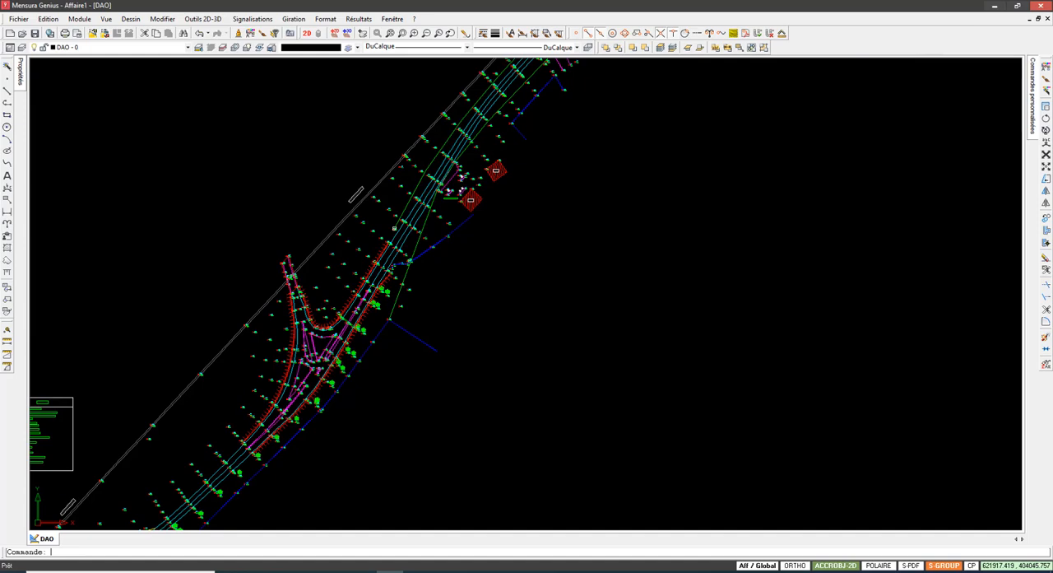
pyautogui.scroll(3, 341, 339)
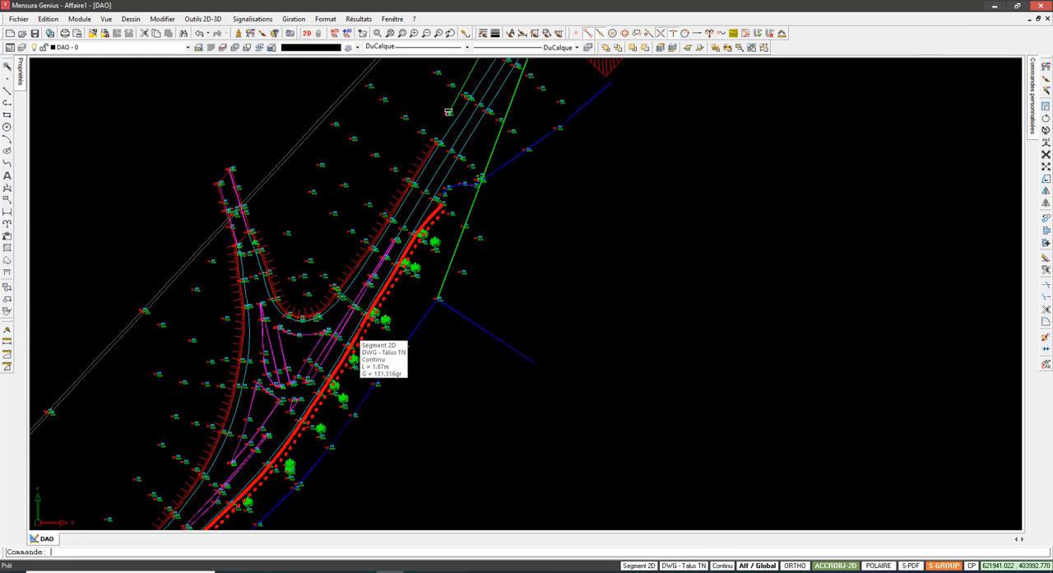
pyautogui.scroll(-2, 360, 334)
pyautogui.scroll(-3, 370, 340)
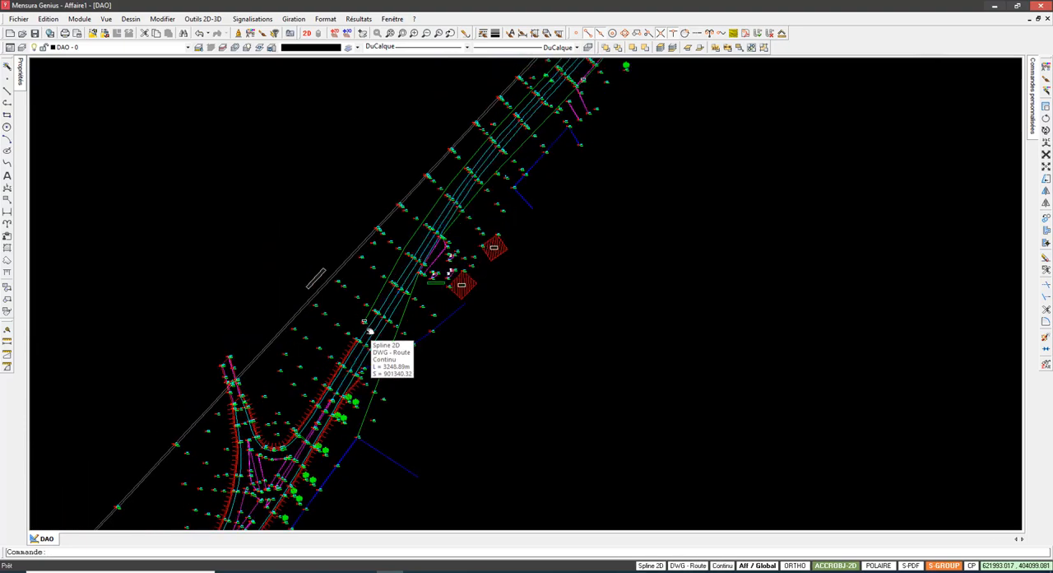
pyautogui.scroll(4, 370, 340)
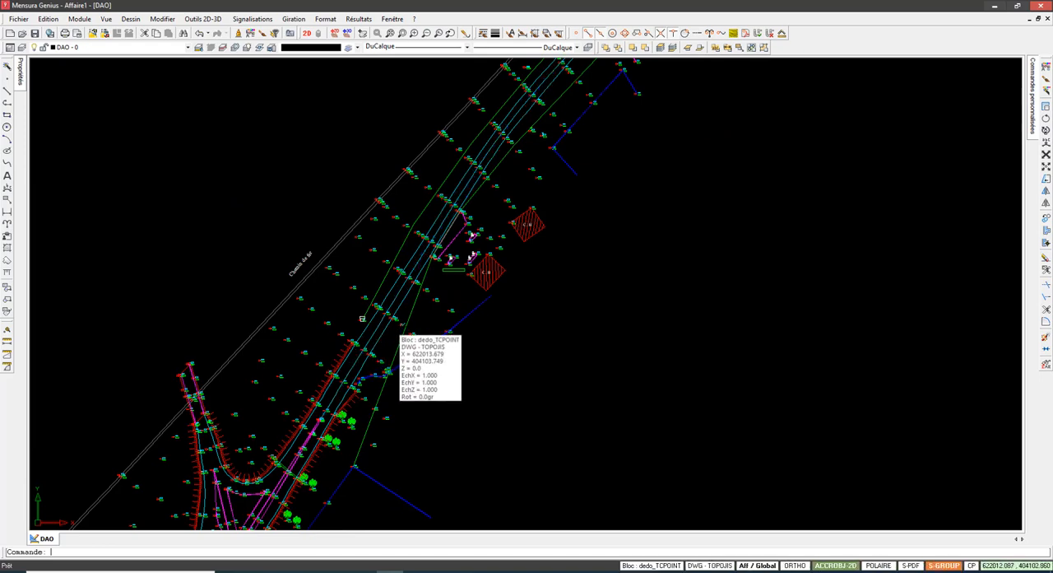
# Step: Trace the road northeast from the fuel station to the river crossings, and return to a close view of the junction
pyautogui.moveTo(382, 325); pyautogui.dragTo(319, 424, button='middle')
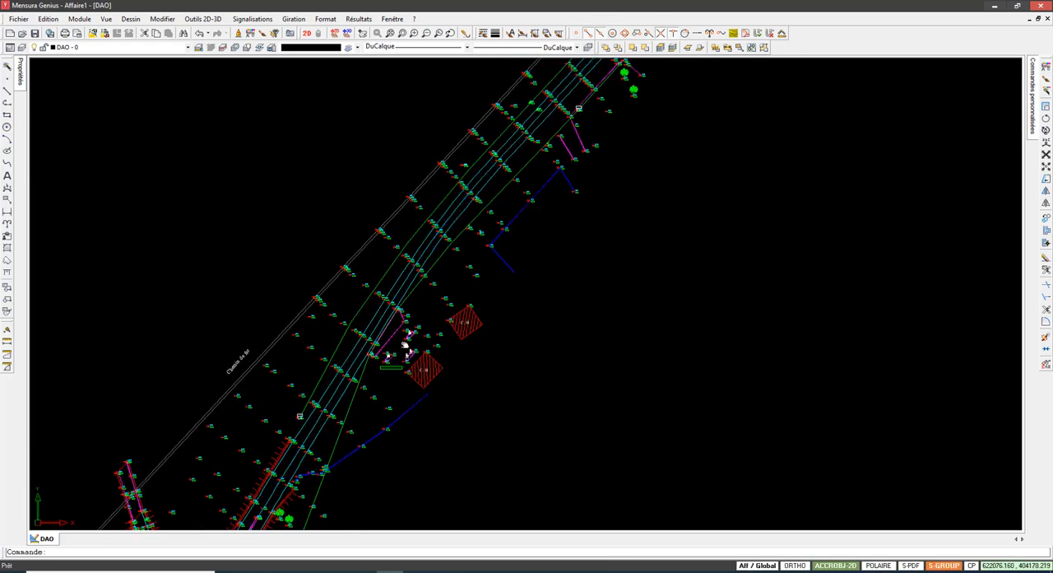
pyautogui.moveTo(465, 277); pyautogui.dragTo(324, 442, button='middle')
pyautogui.scroll(-5, 318, 440)
pyautogui.scroll(6, 720, 301)
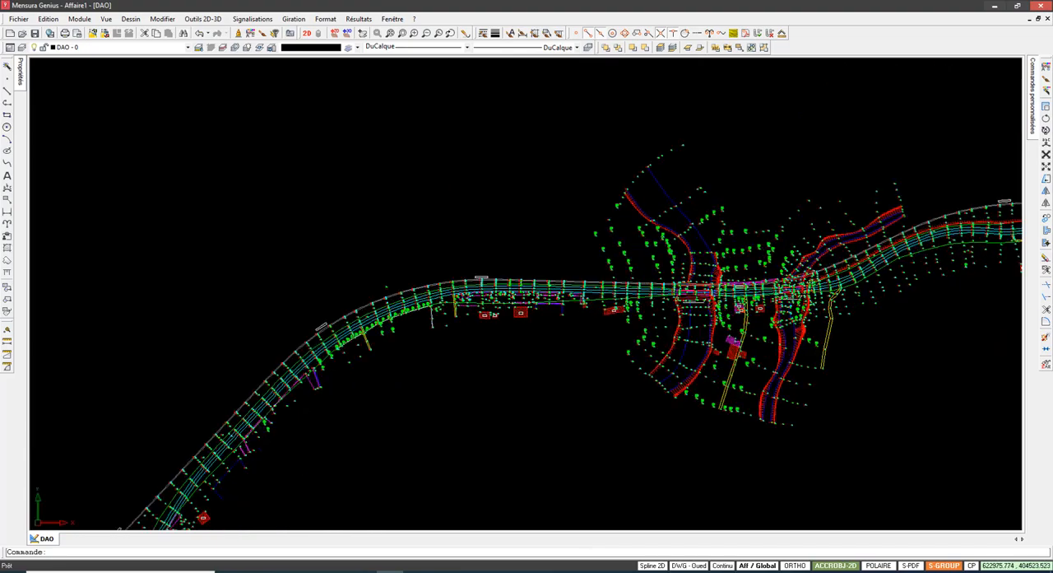
pyautogui.scroll(2, 721, 305)
pyautogui.scroll(-6, 721, 304)
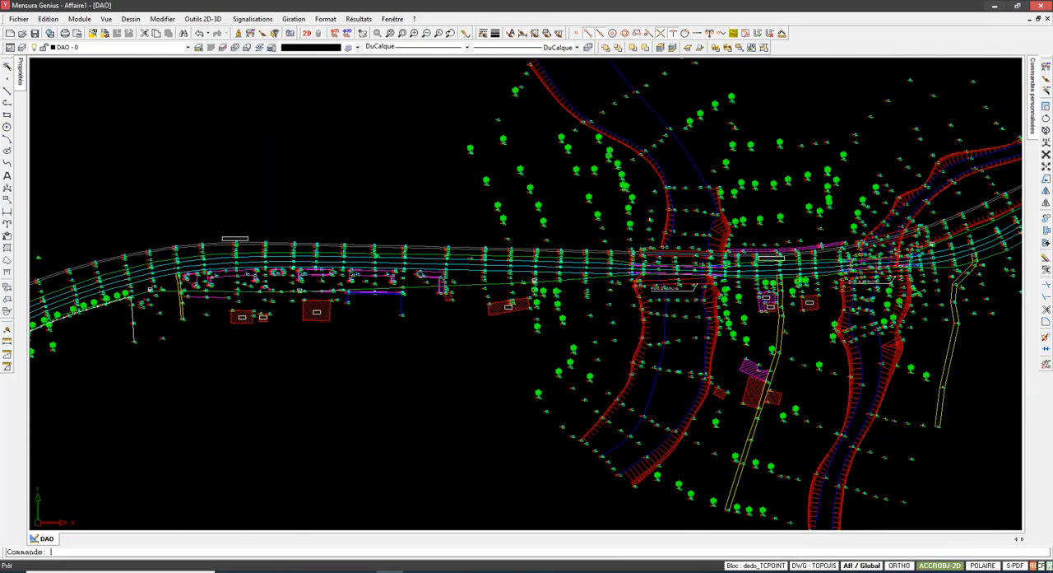
pyautogui.scroll(2, 659, 155)
pyautogui.scroll(2, 351, 398)
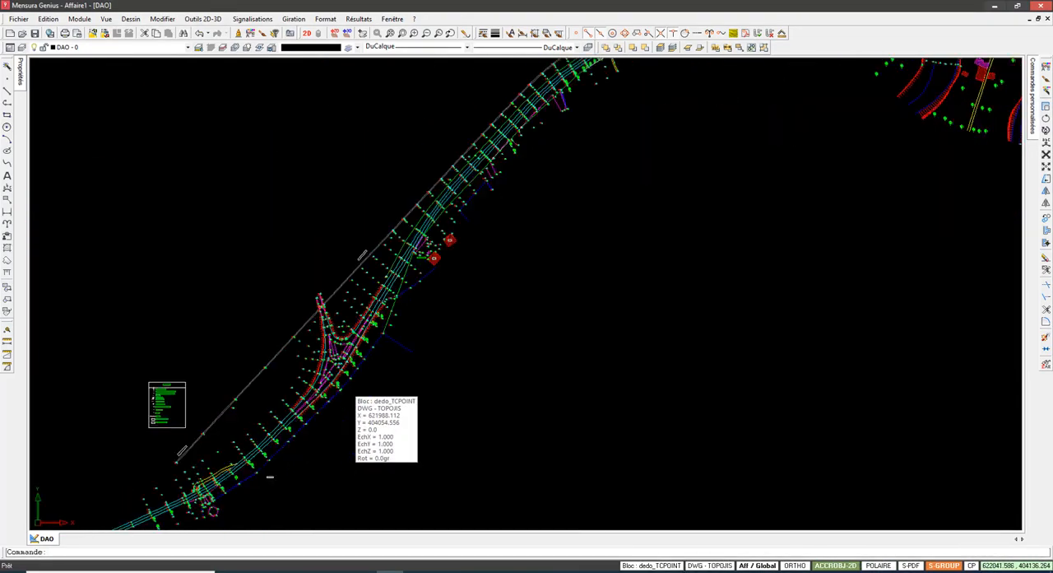
pyautogui.scroll(3, 354, 361)
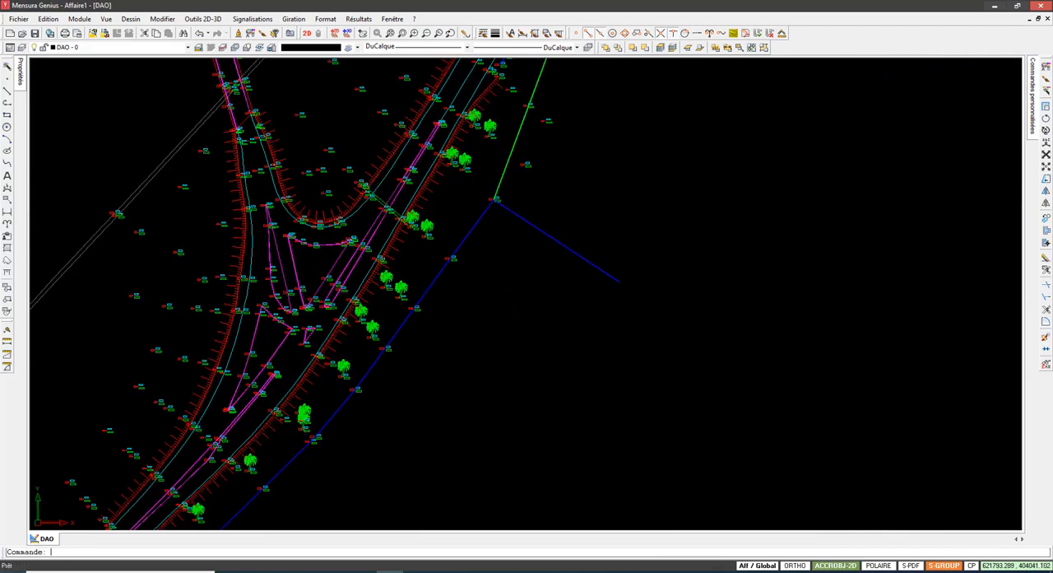
# Step: Open the Terrain (M.N.T.) module for the project
pyautogui.rightClick(39, 541)
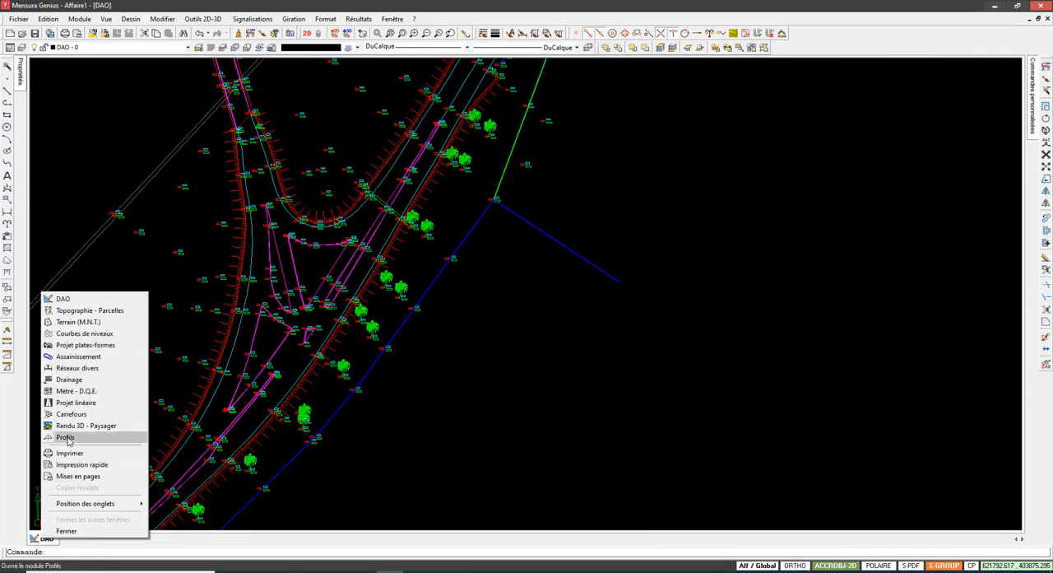
pyautogui.rightClick(45, 543)
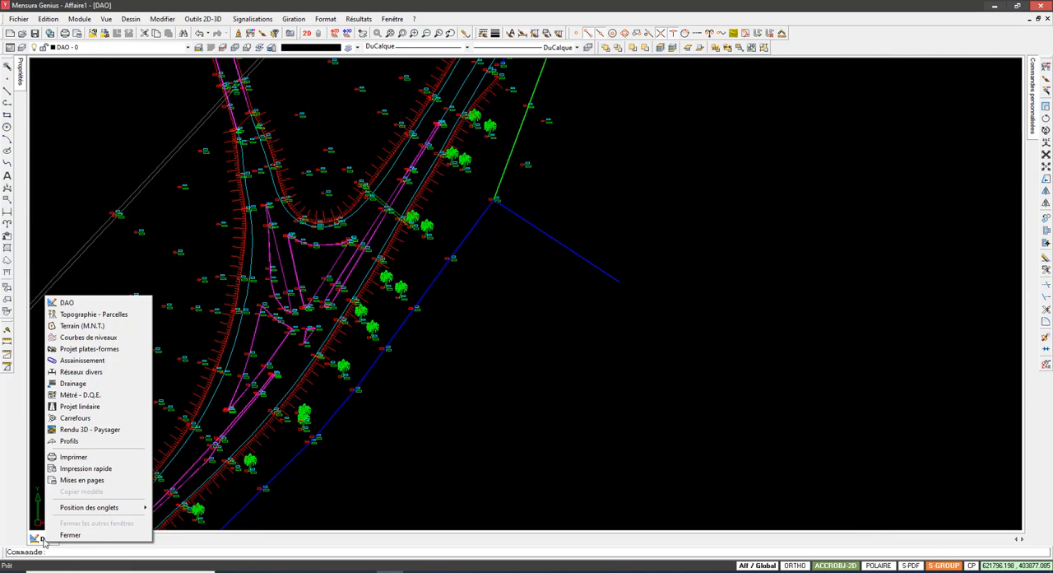
pyautogui.click(103, 327)
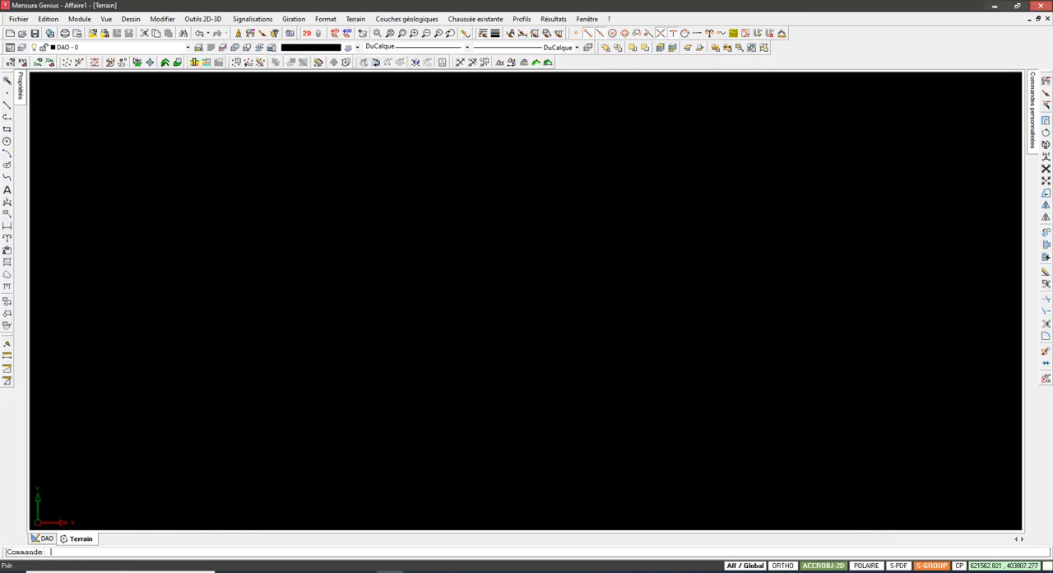
# Step: Add the DWG layers TOPOJIS and TopoMat to the Terrain view's global layer list
pyautogui.click(22, 48)
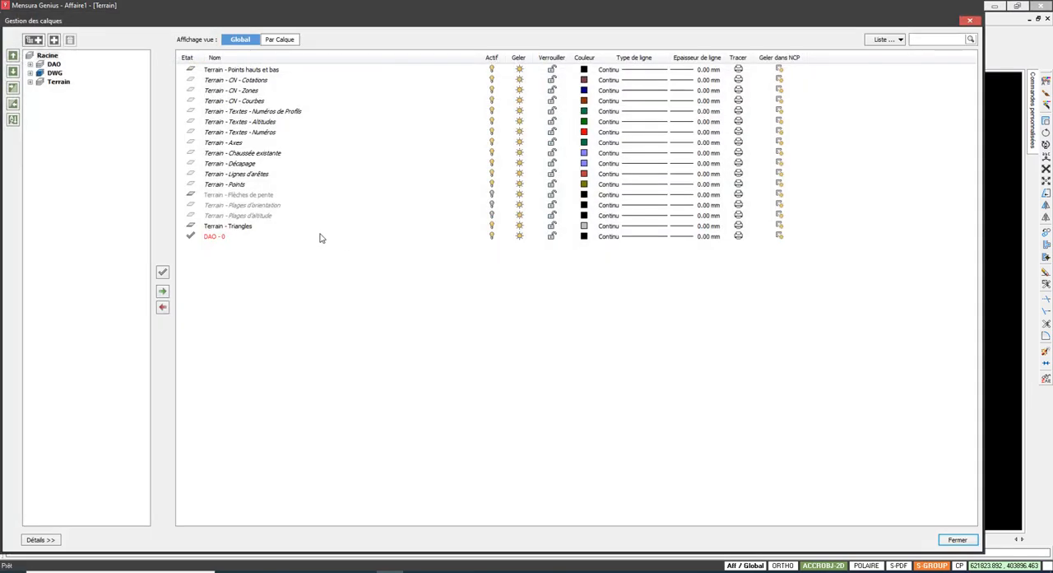
pyautogui.click(59, 72)
pyautogui.click(30, 73)
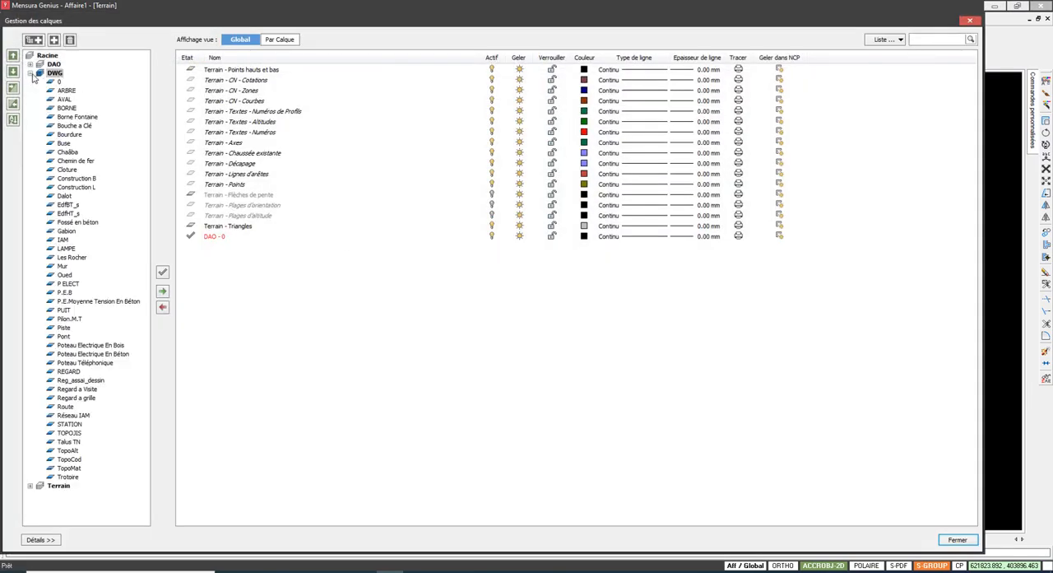
pyautogui.click(79, 469)
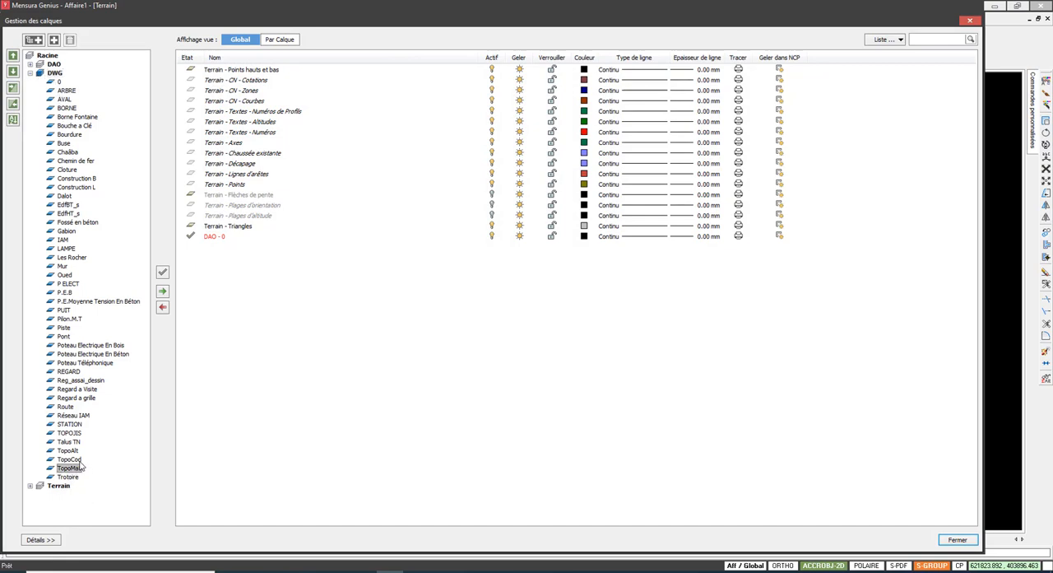
pyautogui.keyDown('ctrl'); pyautogui.click(72, 459); pyautogui.keyUp('ctrl')
pyautogui.keyDown('ctrl'); pyautogui.click(81, 435); pyautogui.keyUp('ctrl')
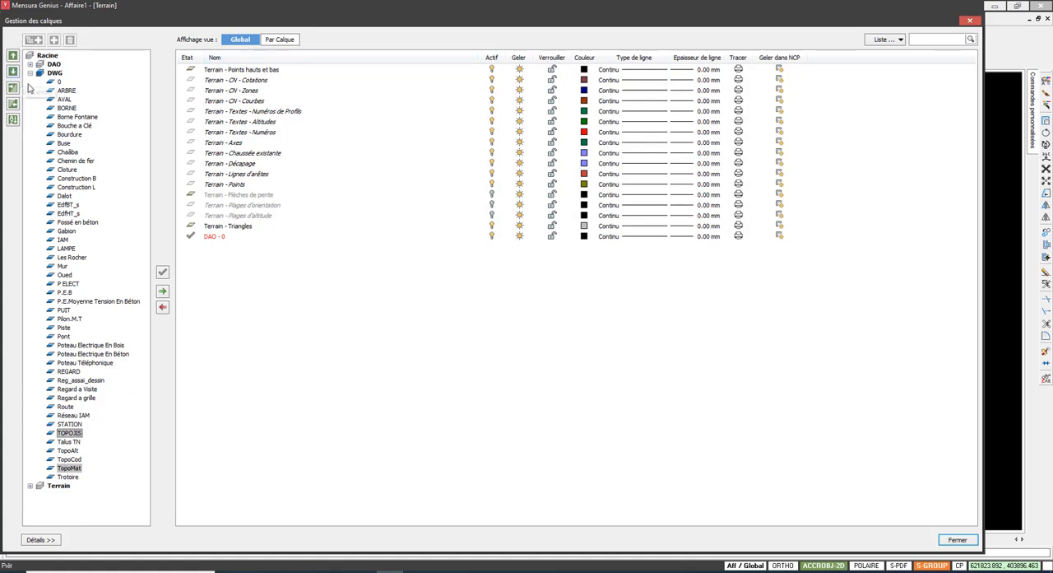
pyautogui.click(163, 291)
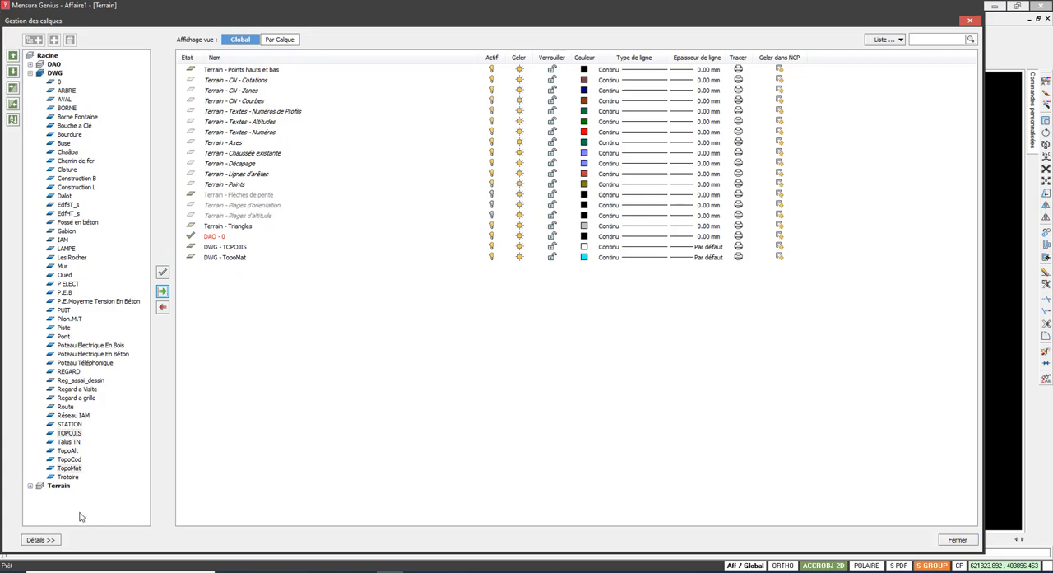
# Step: Add the DWG layers TopoCod and TopoAlt to the Terrain view and close the layer manager
pyautogui.click(75, 460)
pyautogui.click(163, 292)
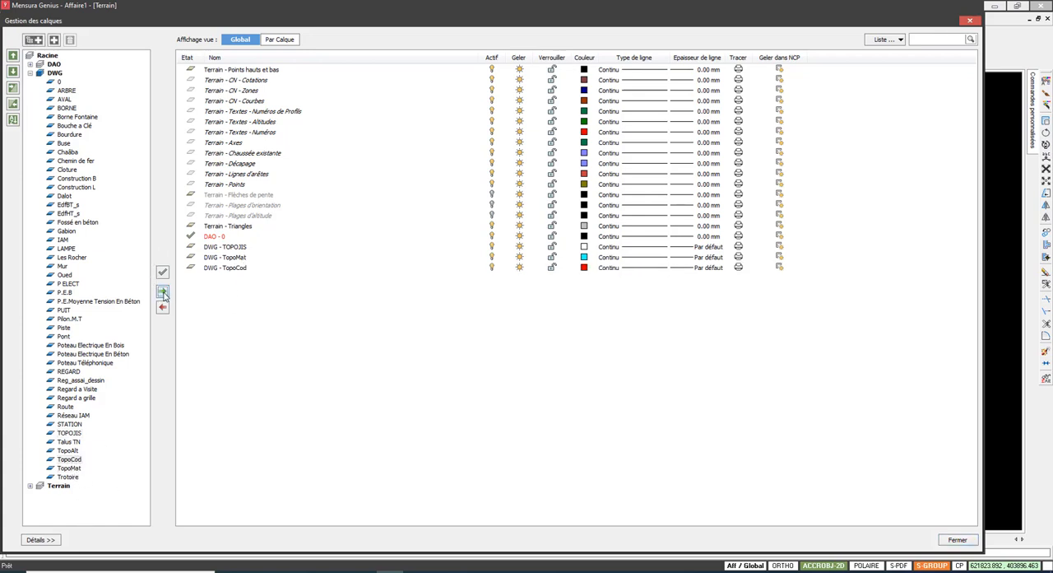
pyautogui.click(72, 451)
pyautogui.click(163, 292)
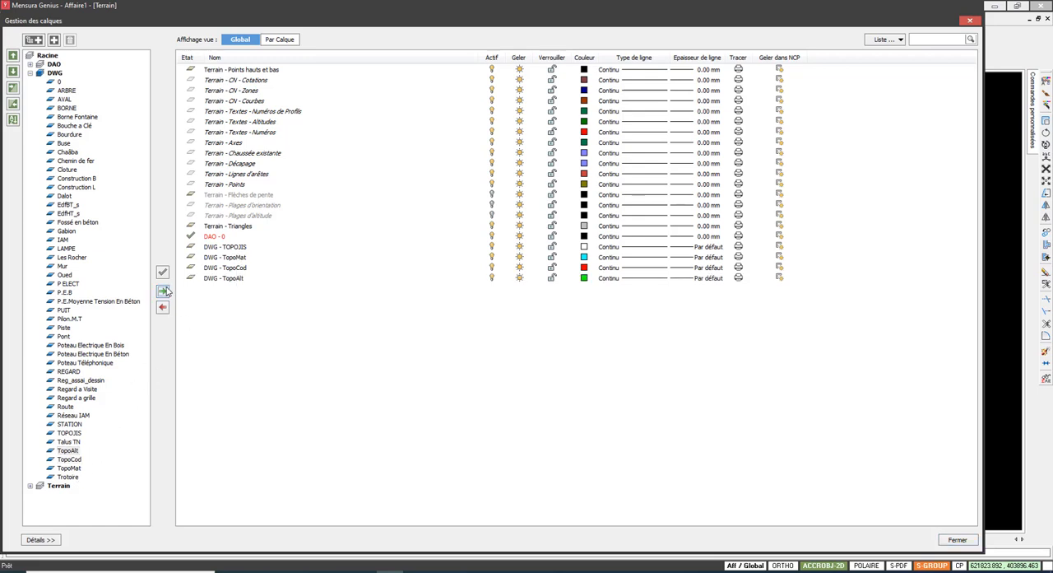
pyautogui.click(244, 279)
pyautogui.click(245, 268)
pyautogui.click(247, 257)
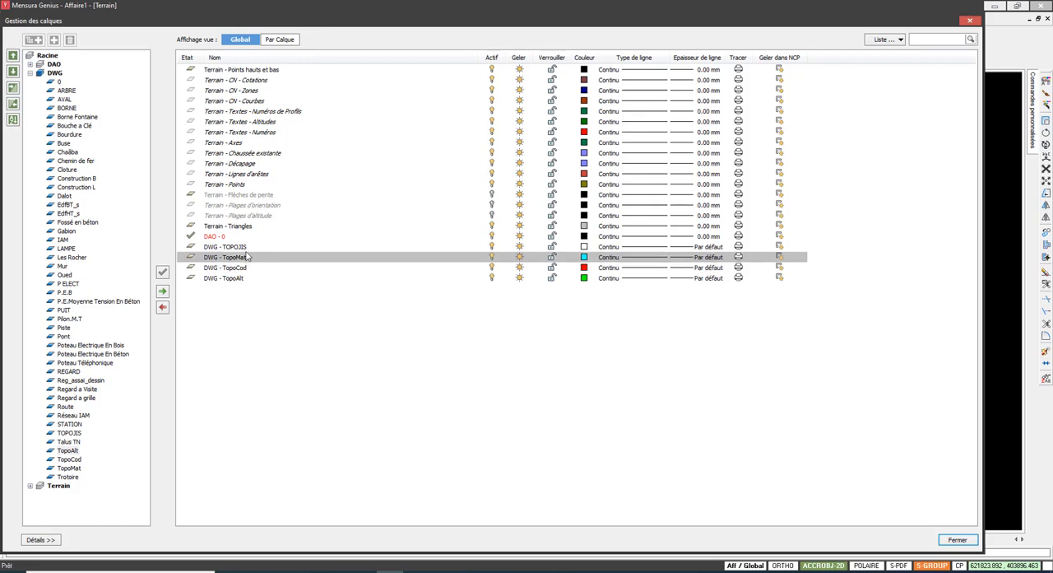
pyautogui.click(251, 247)
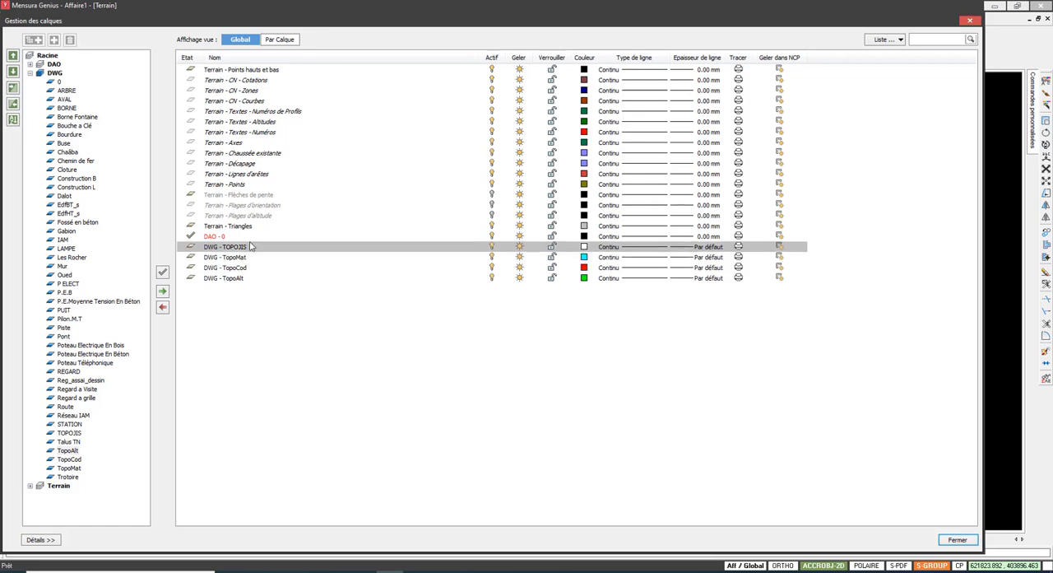
pyautogui.click(958, 540)
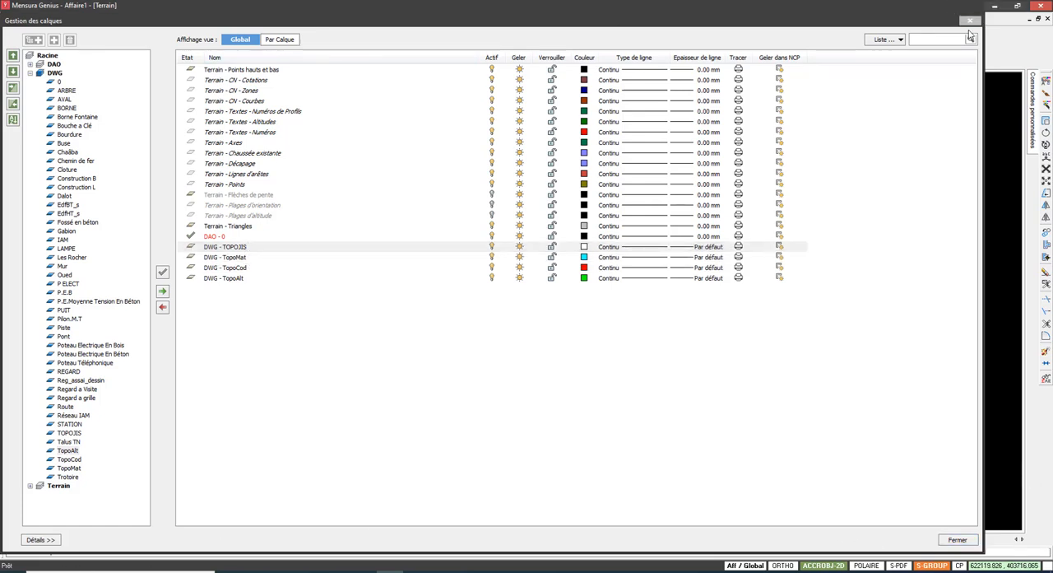
pyautogui.click(954, 544)
# Step: Set up terrain modelling from points and segments without 2D elements, converting dedo_TCPOINT blocks with ALT as number and altitude
pyautogui.scroll(-5, 411, 207)
pyautogui.moveTo(461, 265); pyautogui.dragTo(346, 459, button='middle')
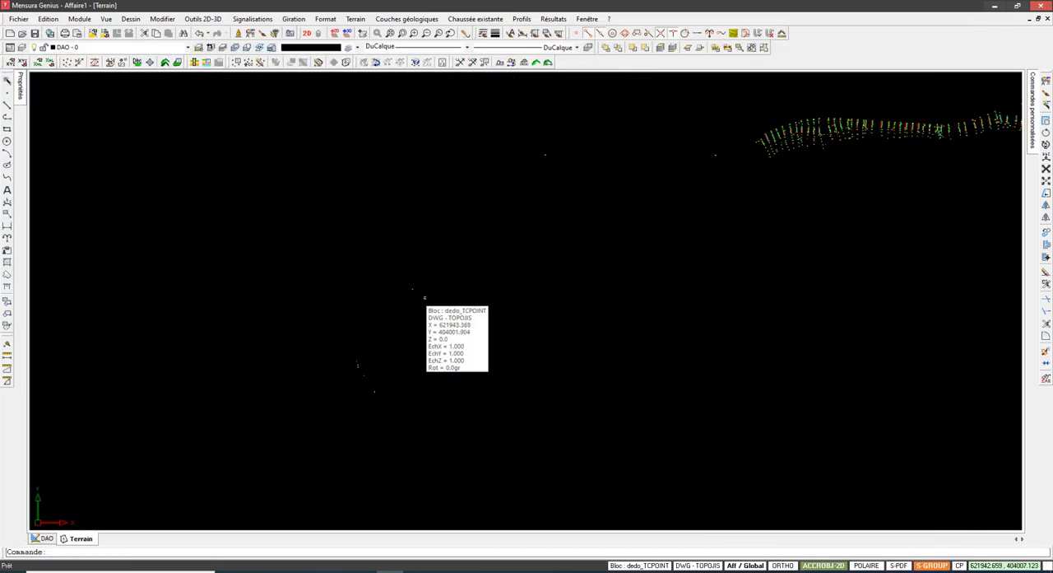
pyautogui.moveTo(654, 193)
pyautogui.mouseDown(button='middle')
pyautogui.moveTo(466, 258)
pyautogui.moveTo(478, 255)
pyautogui.mouseUp(button='middle')
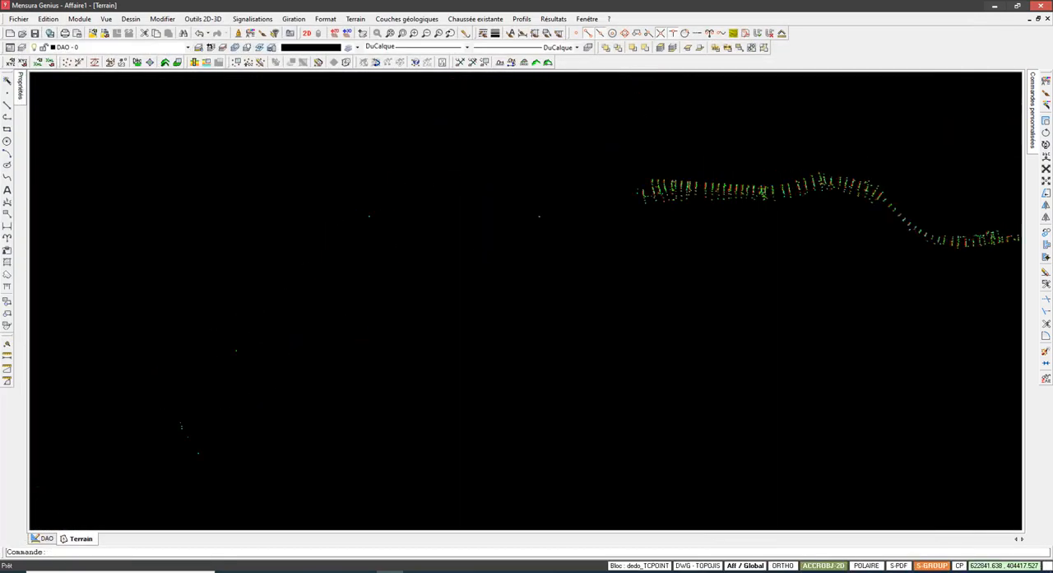
pyautogui.scroll(-2, 478, 255)
pyautogui.click(356, 18)
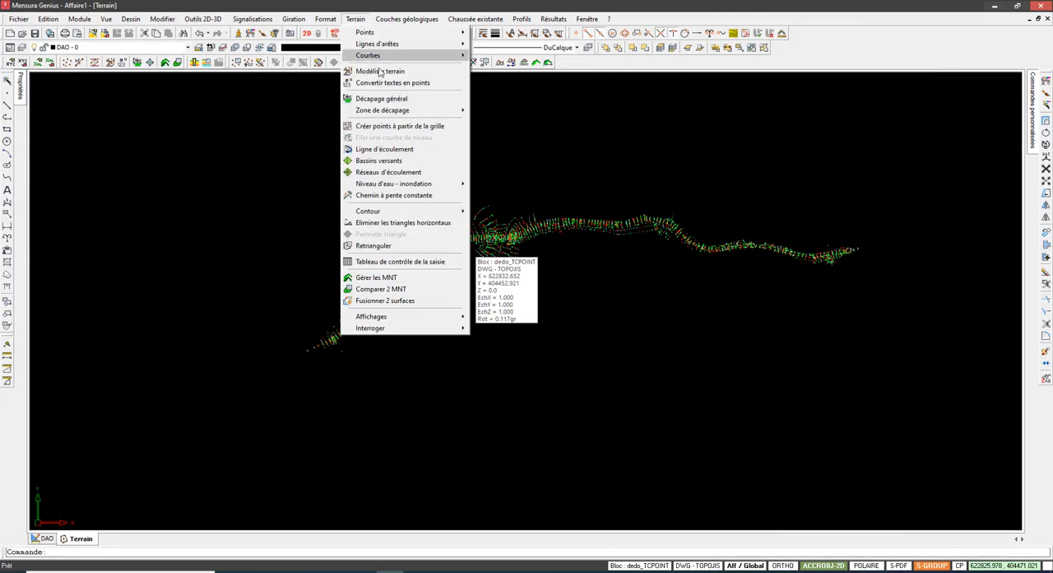
pyautogui.click(383, 71)
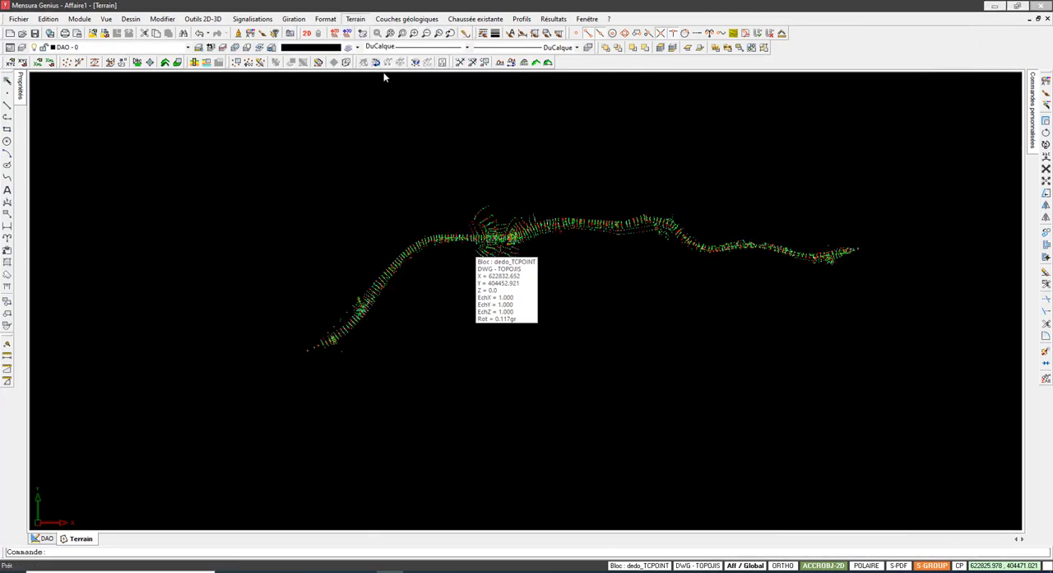
pyautogui.click(580, 260)
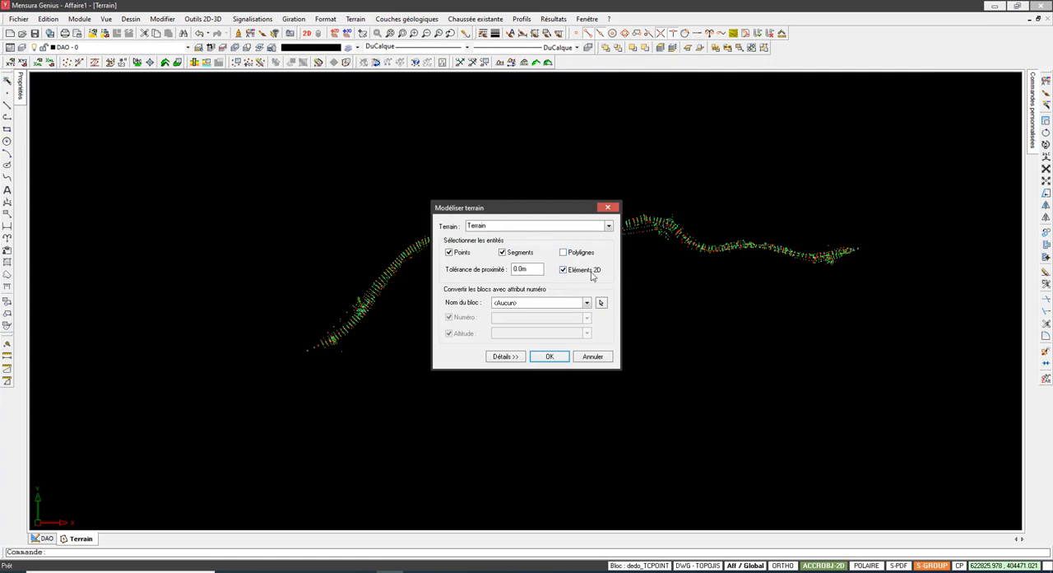
pyautogui.click(601, 302)
pyautogui.click(517, 266)
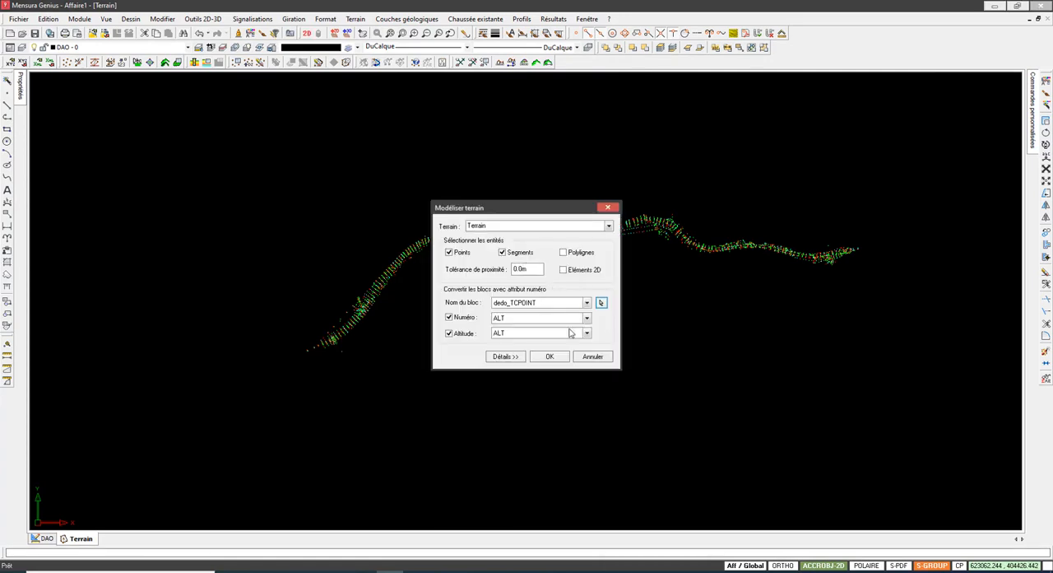
pyautogui.click(550, 357)
# Step: Select all objects of the survey and generate the triangulated terrain model from them
pyautogui.rightClick(593, 161)
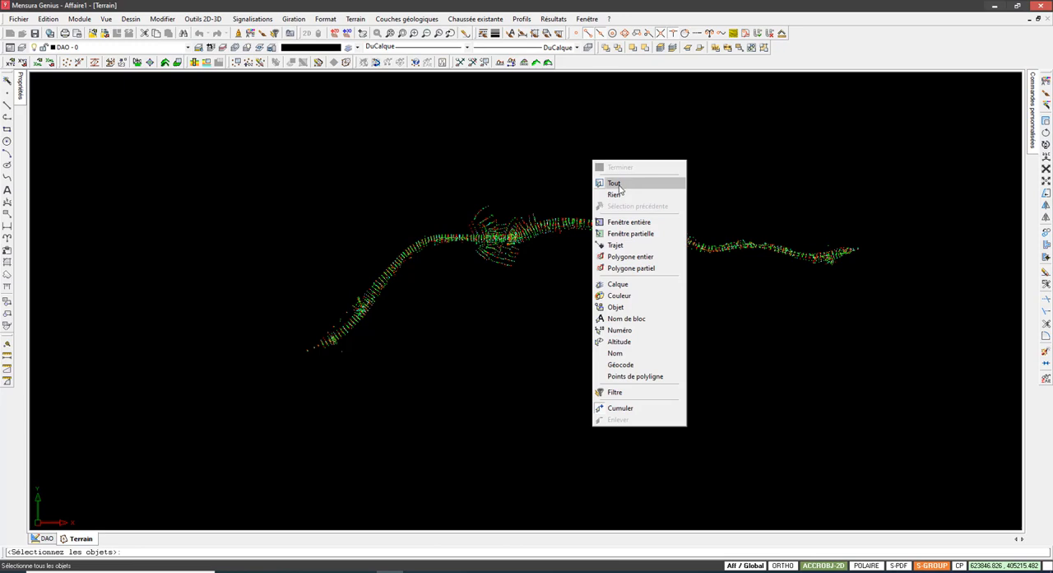
pyautogui.click(614, 184)
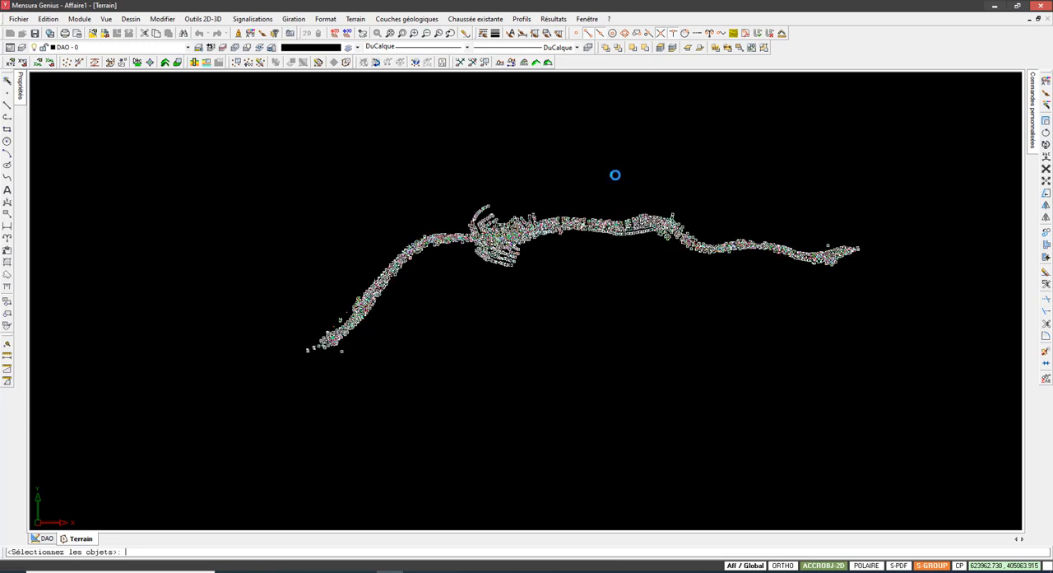
pyautogui.scroll(5, 489, 238)
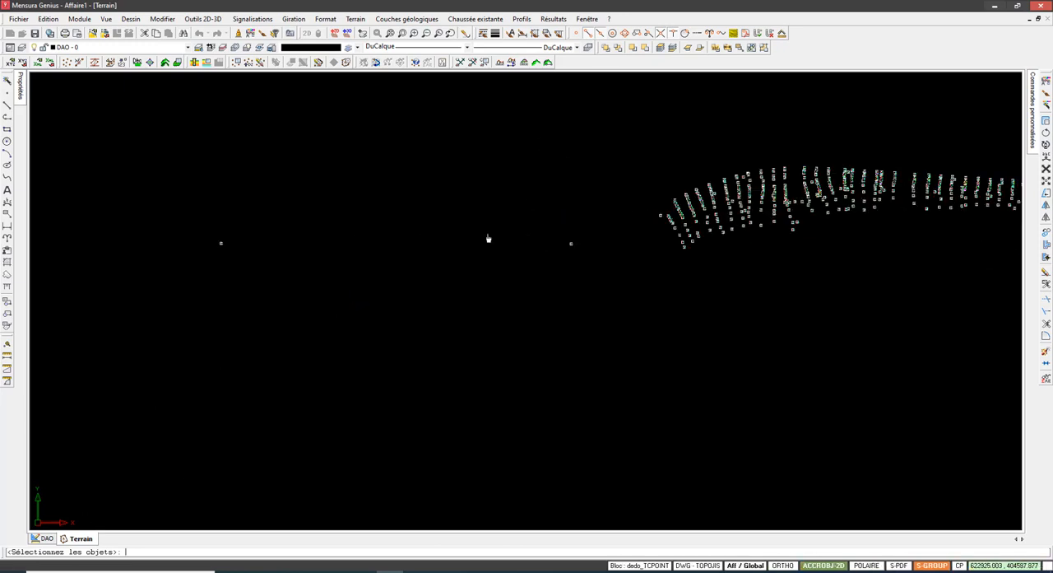
pyautogui.scroll(-2, 488, 237)
pyautogui.scroll(2, 488, 239)
pyautogui.scroll(-5, 204, 366)
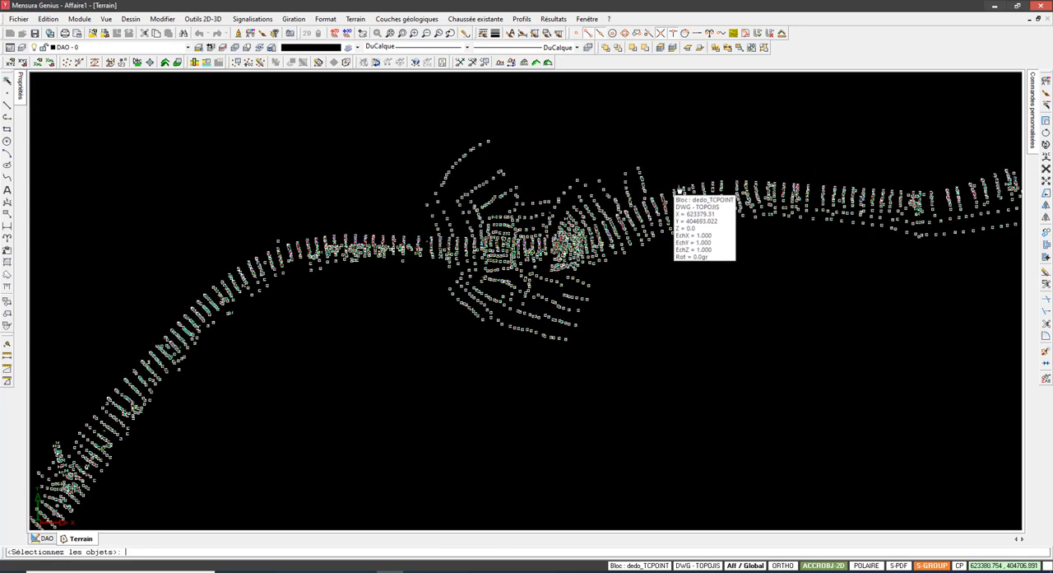
pyautogui.scroll(4, 751, 198)
pyautogui.scroll(-5, 541, 244)
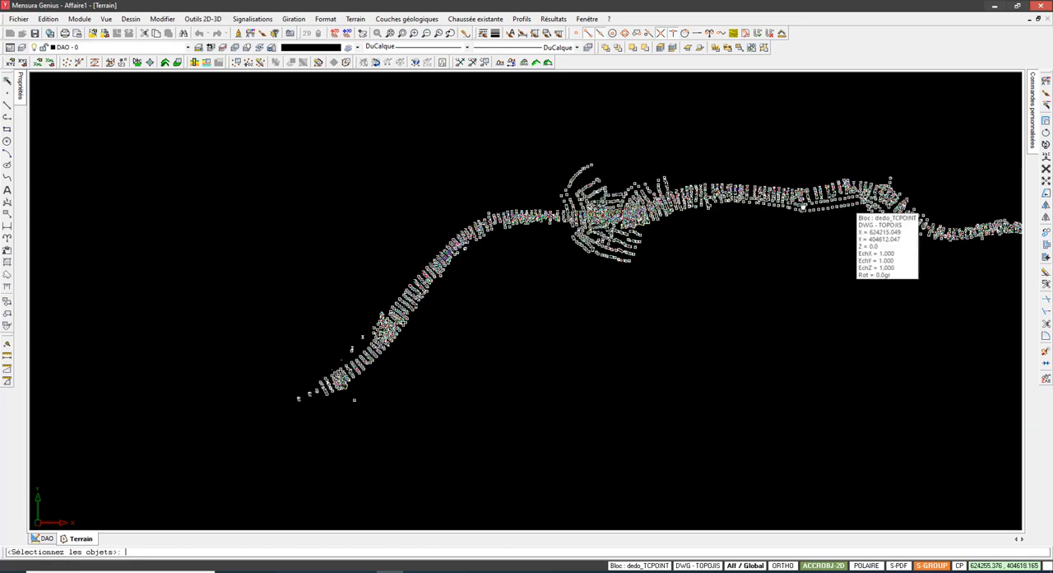
pyautogui.scroll(5, 532, 214)
pyautogui.moveTo(533, 214); pyautogui.dragTo(385, 216, button='middle')
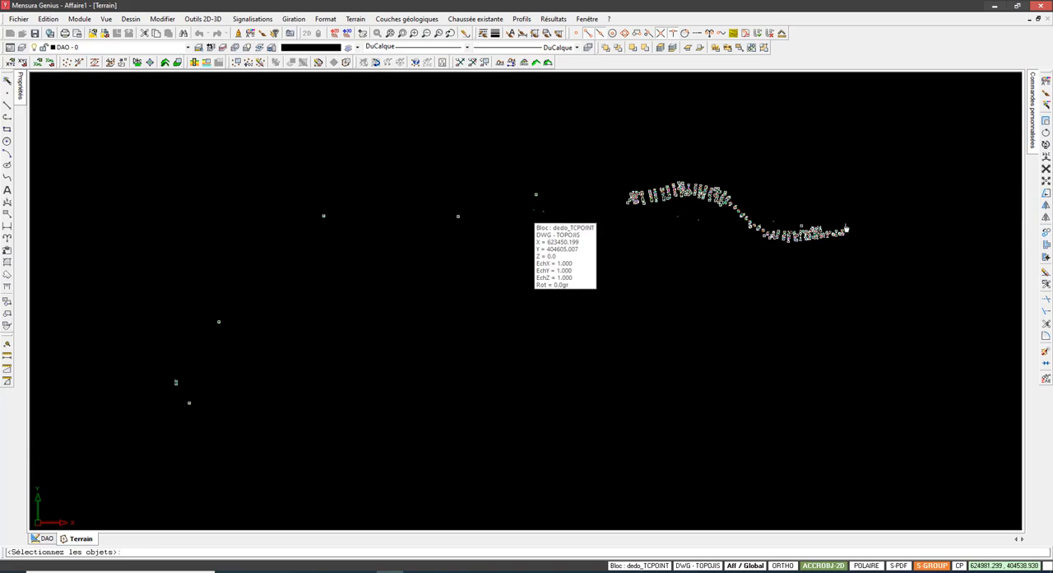
pyautogui.moveTo(874, 233); pyautogui.dragTo(788, 232, button='middle')
pyautogui.scroll(2, 648, 220)
pyautogui.moveTo(647, 218); pyautogui.dragTo(515, 214, button='middle')
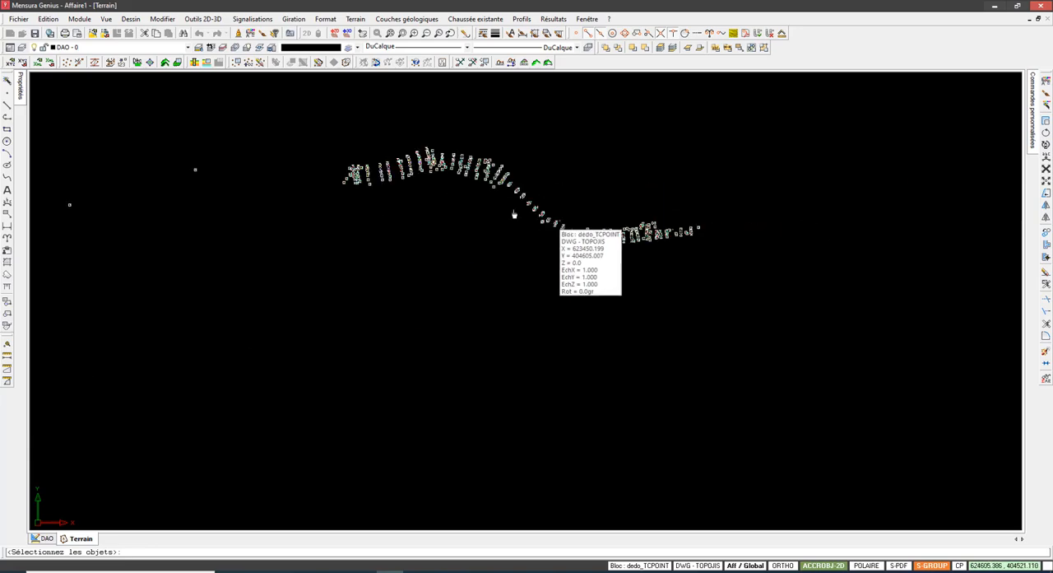
pyautogui.rightClick(547, 102)
pyautogui.click(564, 110)
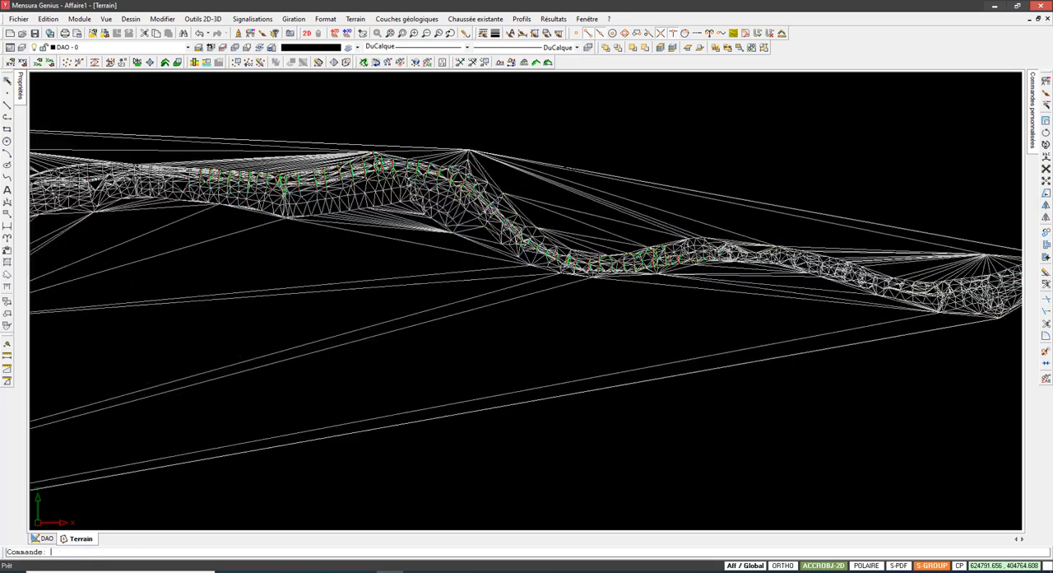
# Step: Define the terrain contour automatically with triangle elimination slightly above the minimum, removing the long triangles outside the survey strip
pyautogui.scroll(-3, 567, 168)
pyautogui.moveTo(729, 155); pyautogui.dragTo(846, 141, button='middle')
pyautogui.moveTo(449, 186); pyautogui.dragTo(574, 220, button='middle')
pyautogui.click(355, 19)
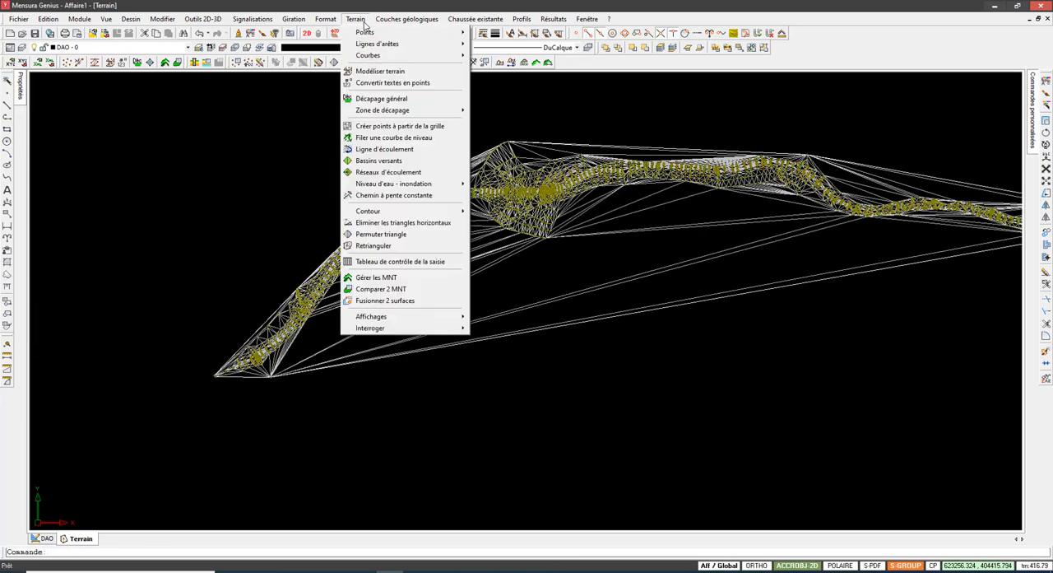
pyautogui.moveTo(505, 195); pyautogui.dragTo(501, 198, button='middle')
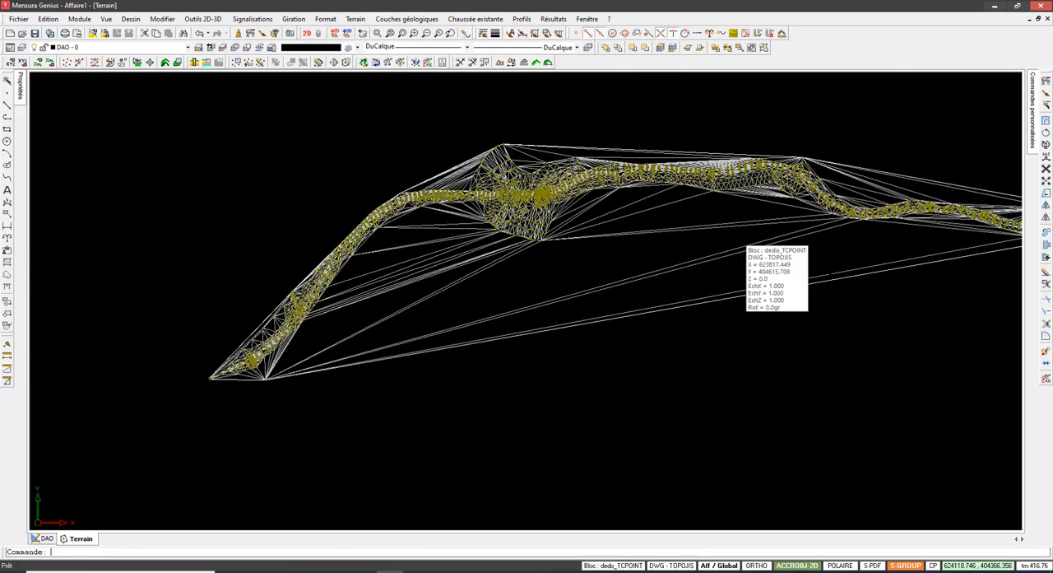
pyautogui.moveTo(743, 274); pyautogui.dragTo(504, 296, button='middle')
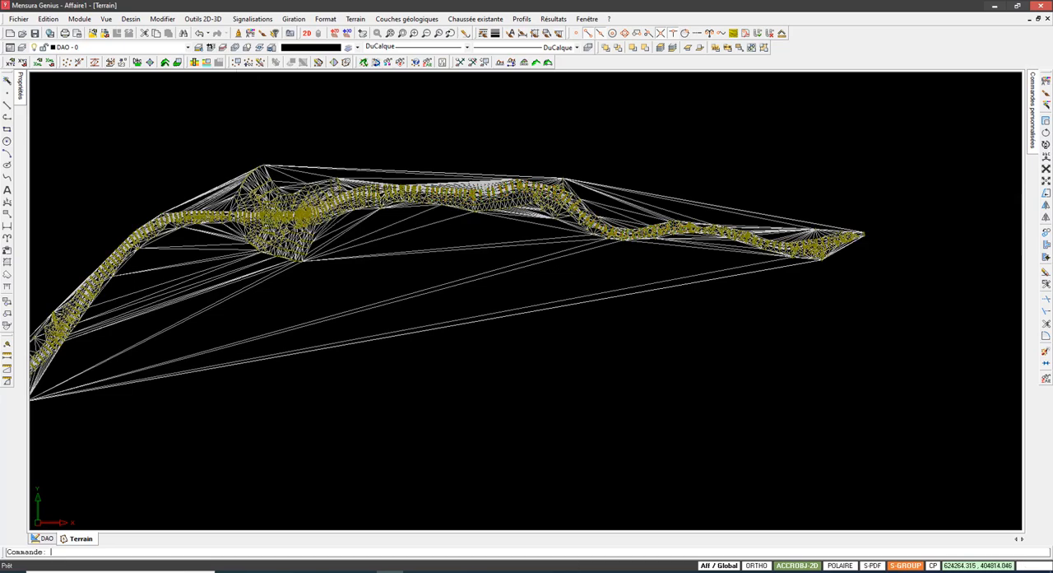
pyautogui.moveTo(533, 217); pyautogui.dragTo(568, 136, button='middle')
pyautogui.click(356, 19)
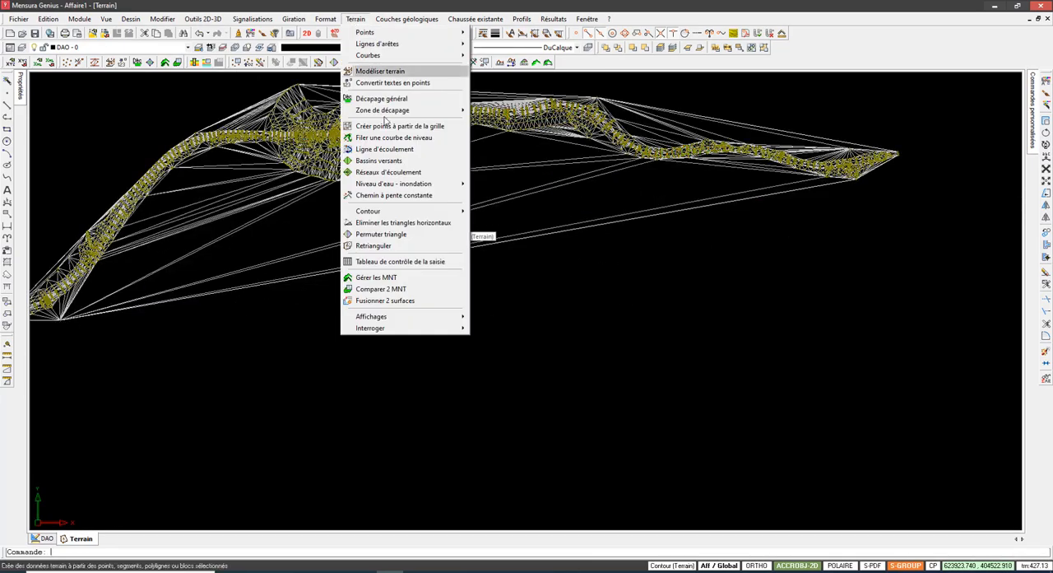
pyautogui.click(509, 236)
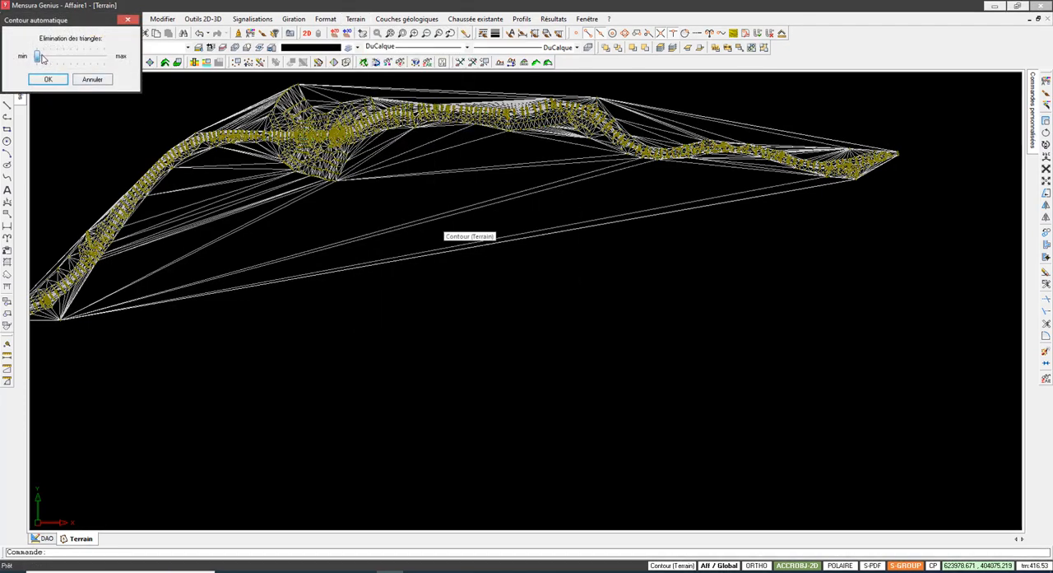
pyautogui.moveTo(47, 57)
pyautogui.mouseDown()
pyautogui.moveTo(67, 58)
pyautogui.moveTo(45, 67)
pyautogui.mouseUp()
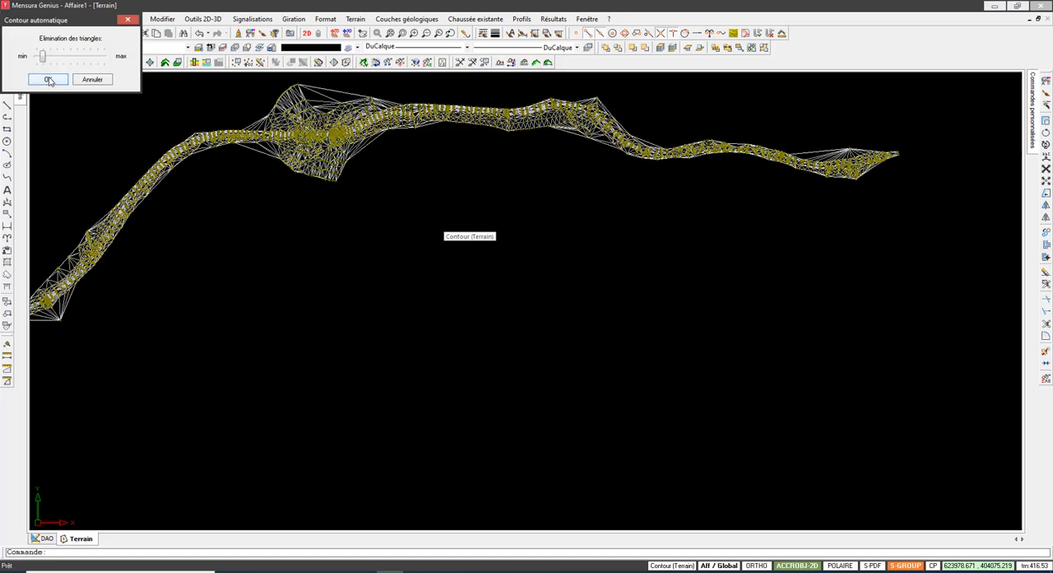
pyautogui.click(48, 79)
# Step: Delete the long triangles bridging the concave notches of the terrain contour around the wide central area
pyautogui.scroll(8, 383, 205)
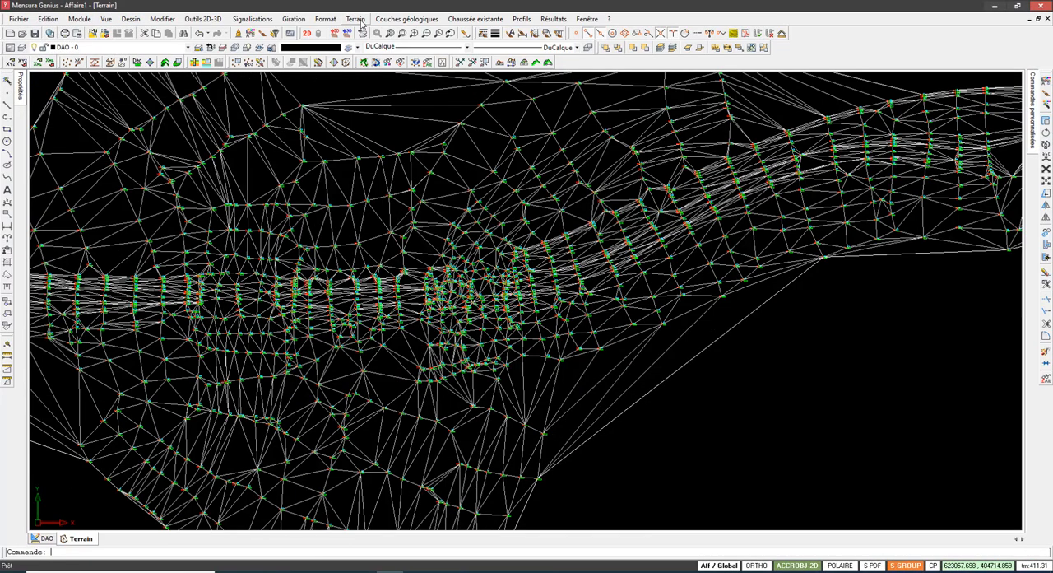
pyautogui.click(359, 20)
pyautogui.moveTo(423, 215)
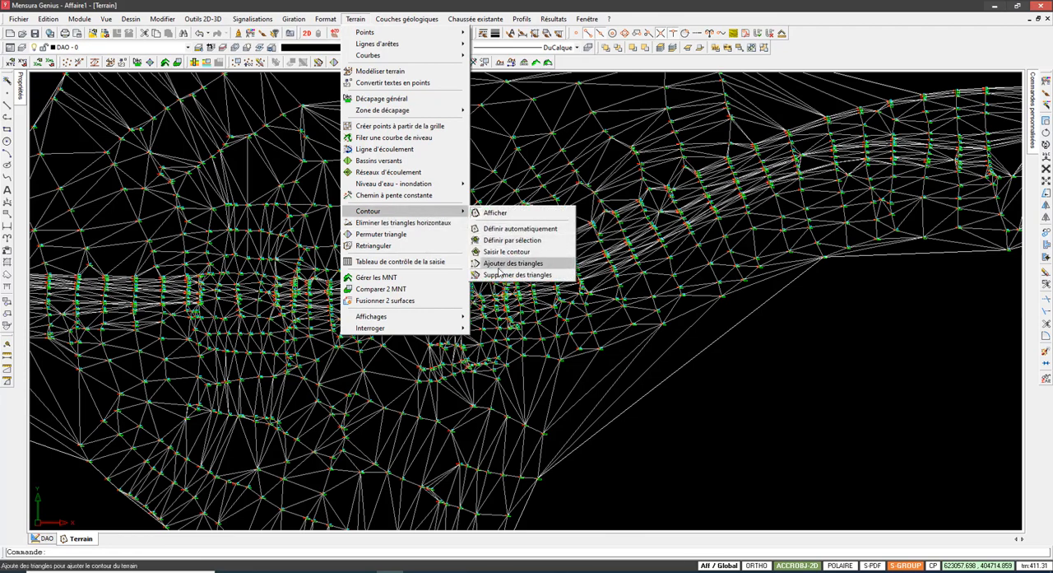
pyautogui.click(498, 264)
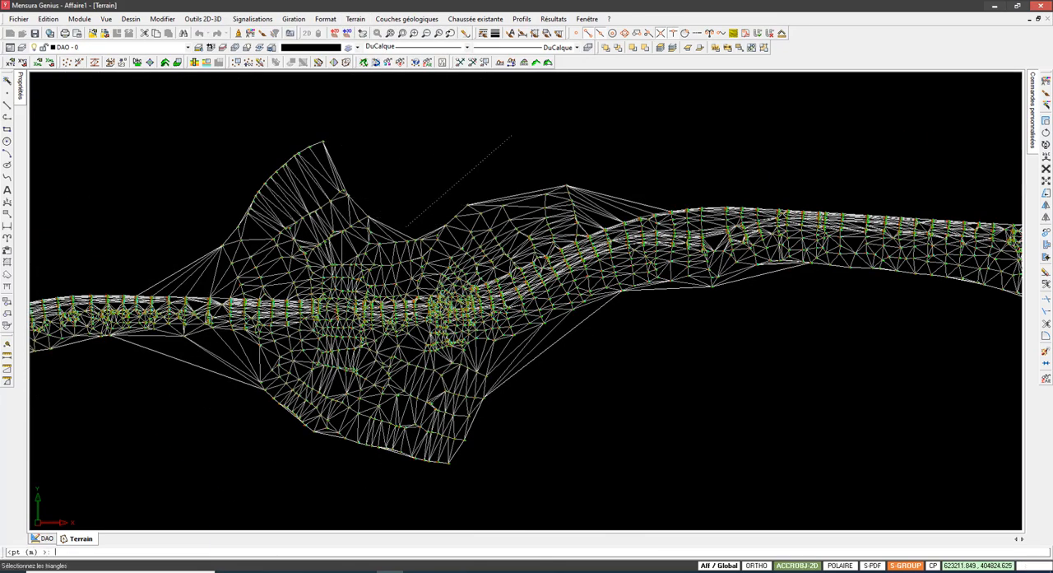
pyautogui.scroll(-2, 520, 126)
pyautogui.click(214, 152)
pyautogui.moveTo(148, 182); pyautogui.dragTo(710, 55, button='middle')
pyautogui.scroll(-2, 471, 227)
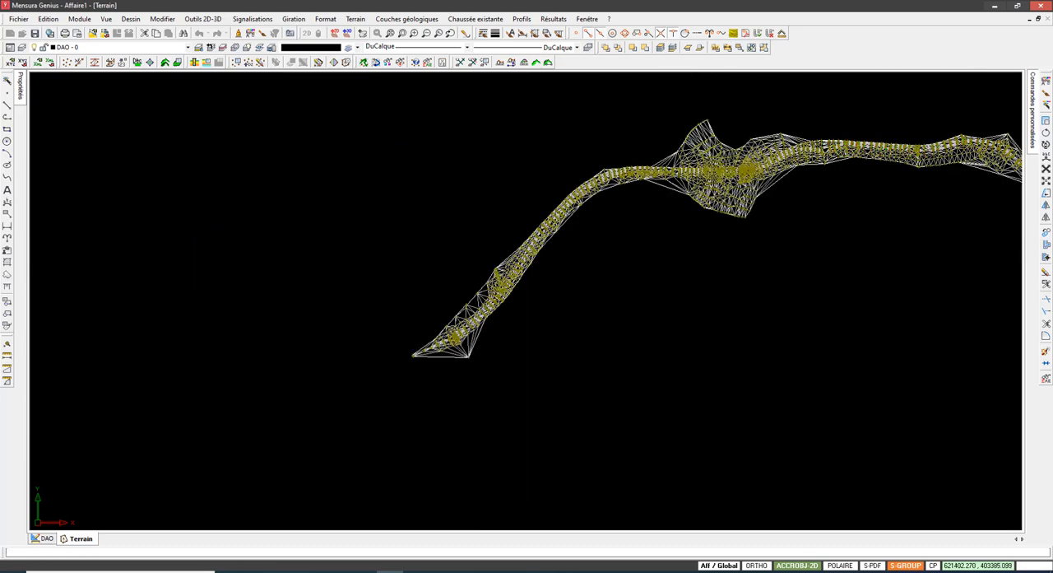
# Step: Delete the triangles linking the southwest end of the strip to the isolated outlying point, and end the command
pyautogui.scroll(5, 463, 367)
pyautogui.click(661, 182)
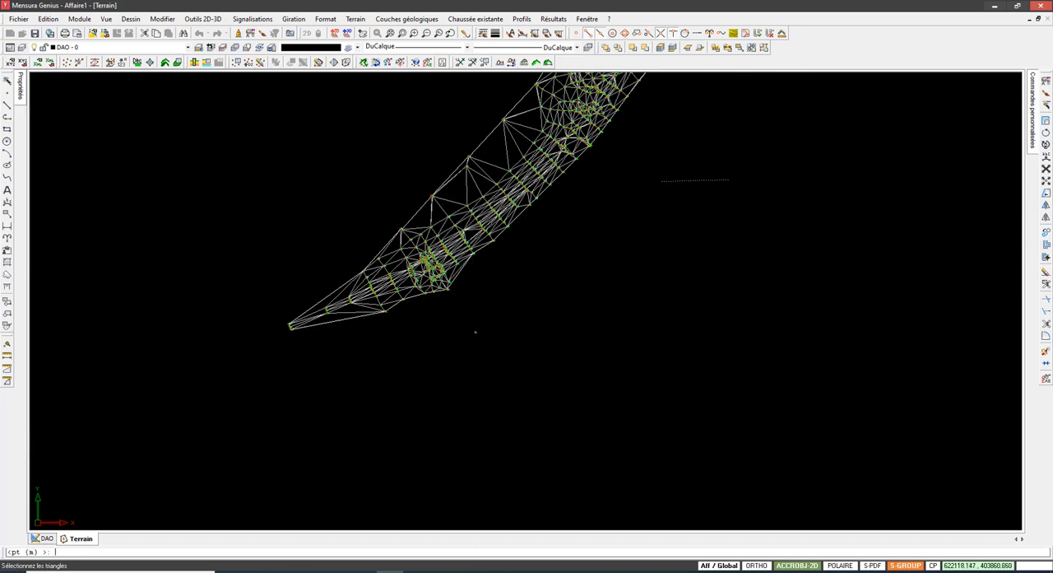
pyautogui.press('Escape')
# Step: Examine the isolated point beyond the southwest end and check the remaining contour along the survey strip to its eastern end
pyautogui.scroll(8, 458, 339)
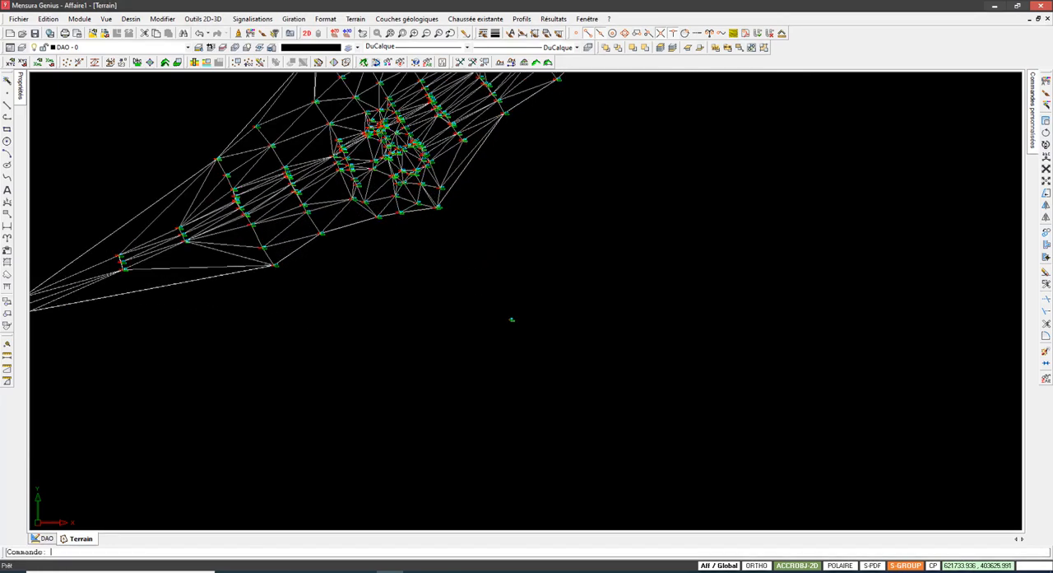
pyautogui.scroll(3, 462, 288)
pyautogui.scroll(-10, 458, 275)
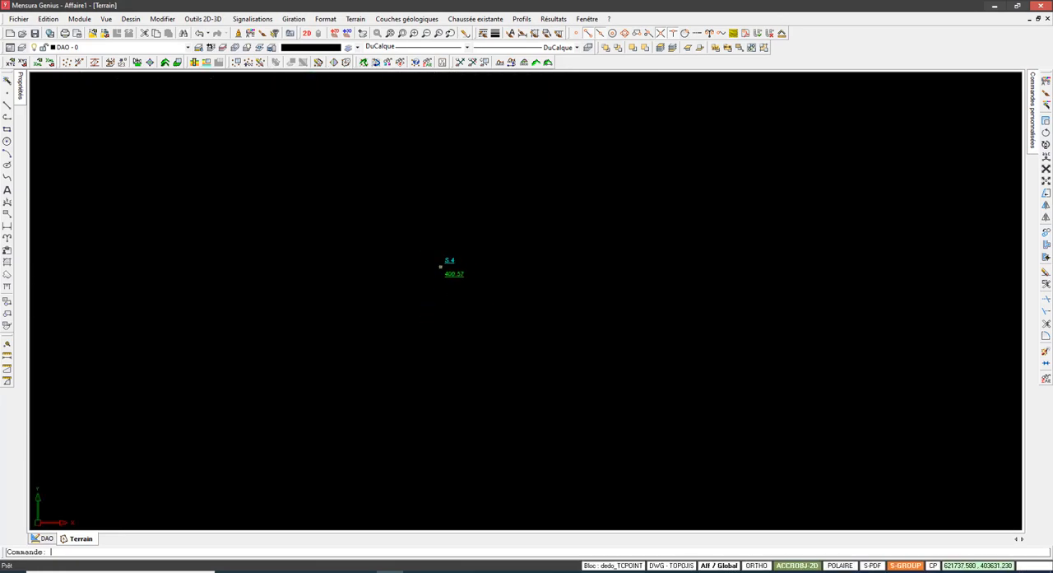
pyautogui.scroll(-2, 457, 274)
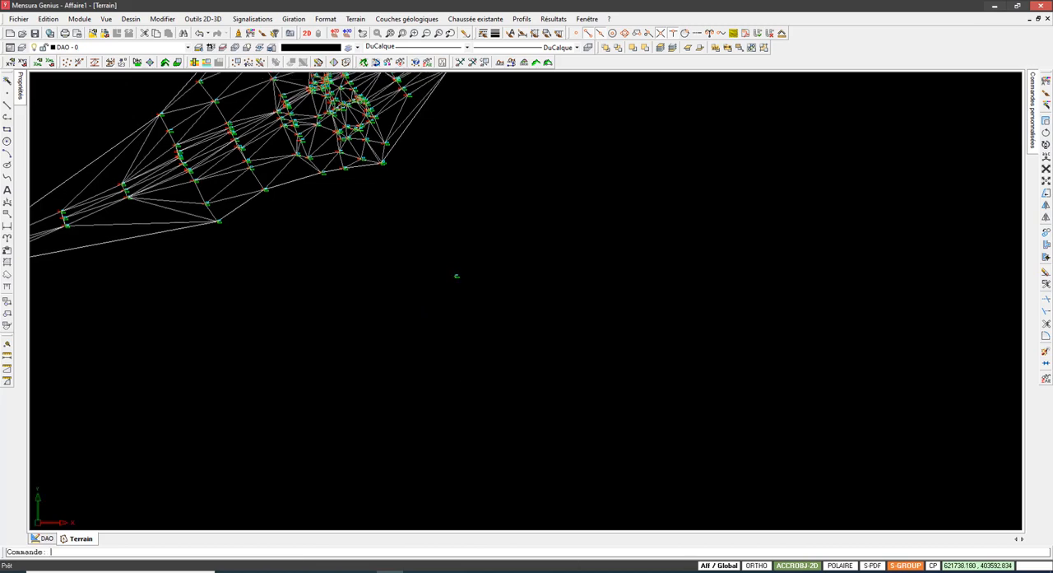
pyautogui.scroll(-2, 451, 280)
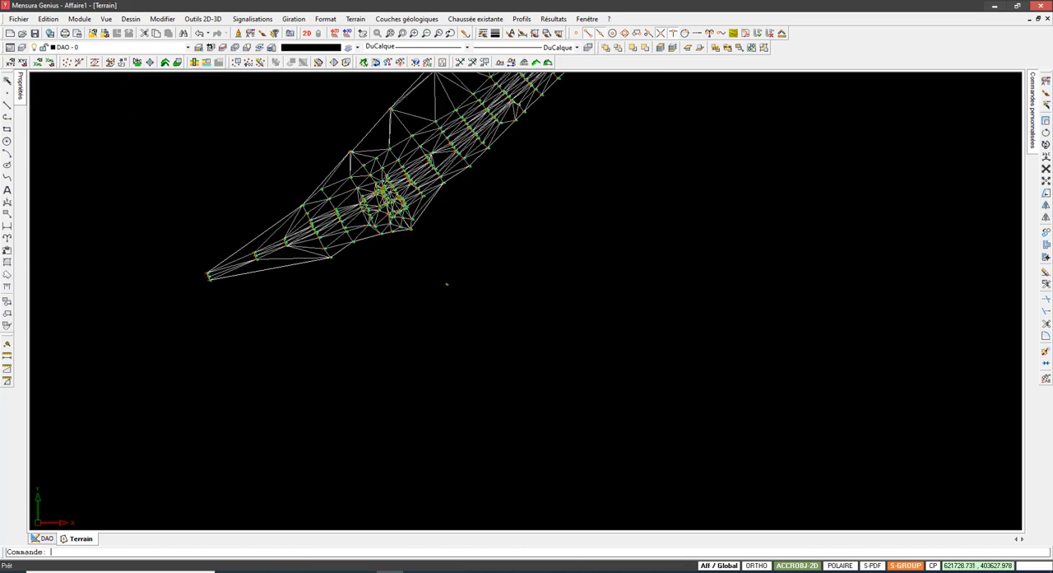
pyautogui.scroll(2, 444, 283)
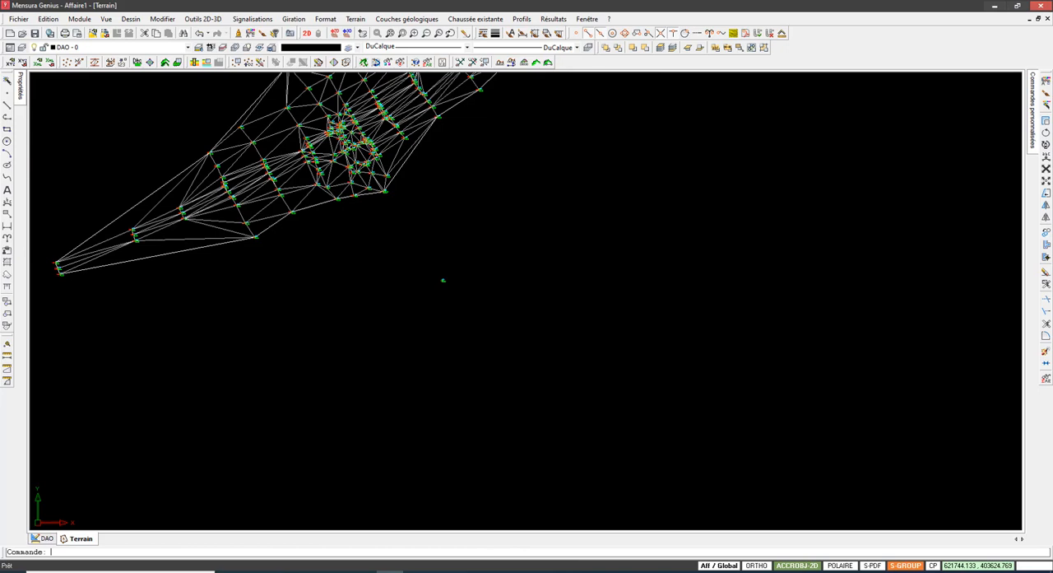
pyautogui.scroll(4, 443, 280)
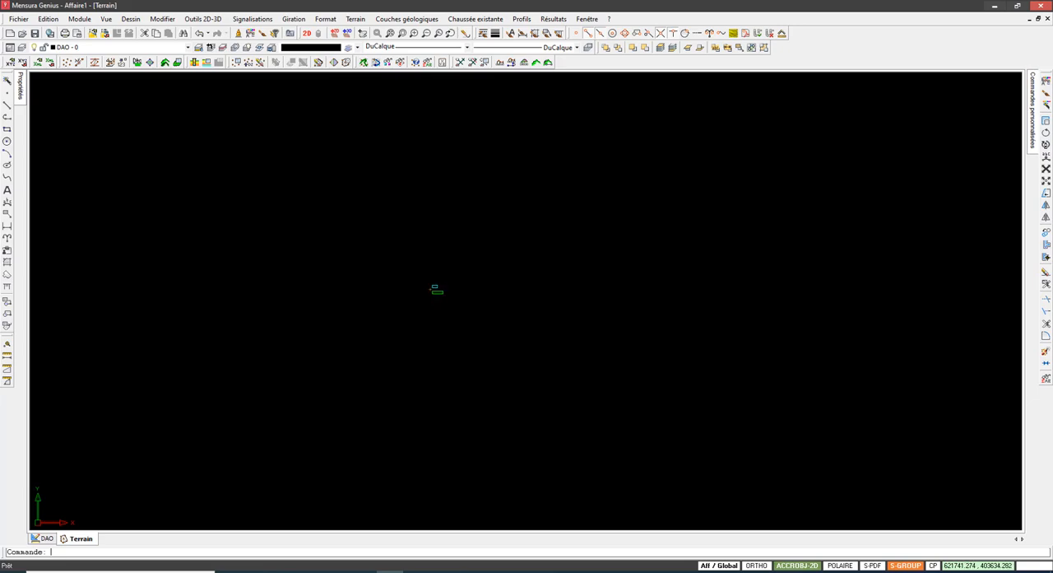
pyautogui.scroll(-4, 441, 286)
pyautogui.moveTo(447, 287); pyautogui.dragTo(298, 353, button='middle')
pyautogui.scroll(-2, 299, 352)
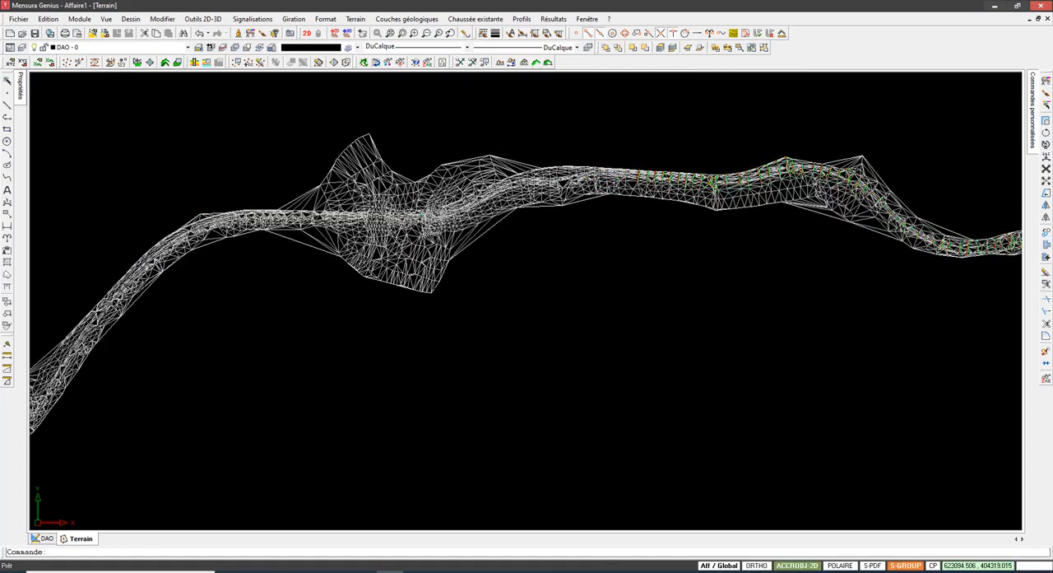
pyautogui.moveTo(364, 294); pyautogui.dragTo(2, 362, button='middle')
pyautogui.moveTo(514, 329); pyautogui.dragTo(712, 334, button='middle')
pyautogui.scroll(7, 745, 335)
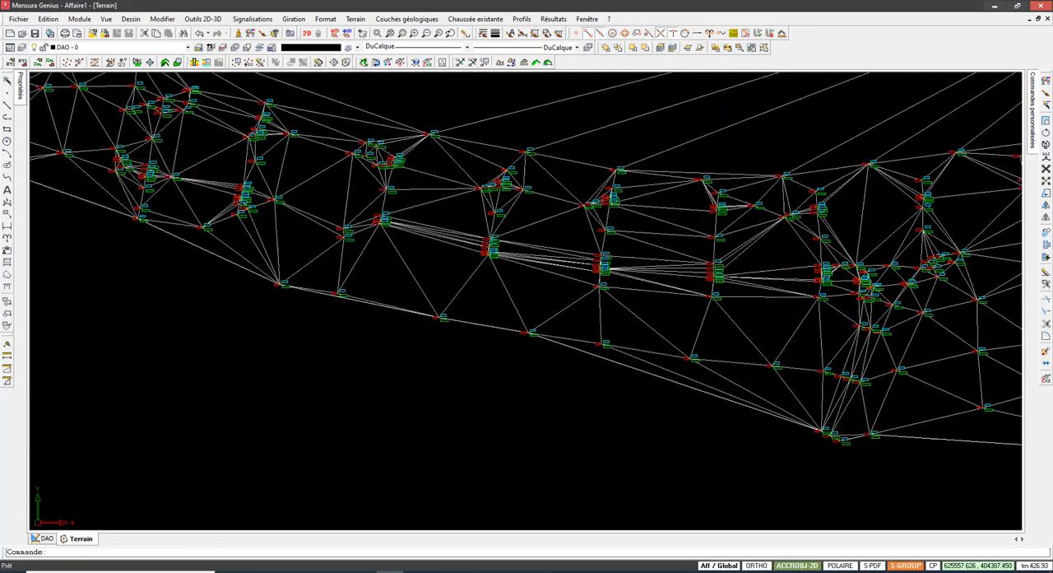
pyautogui.scroll(-8, 550, 276)
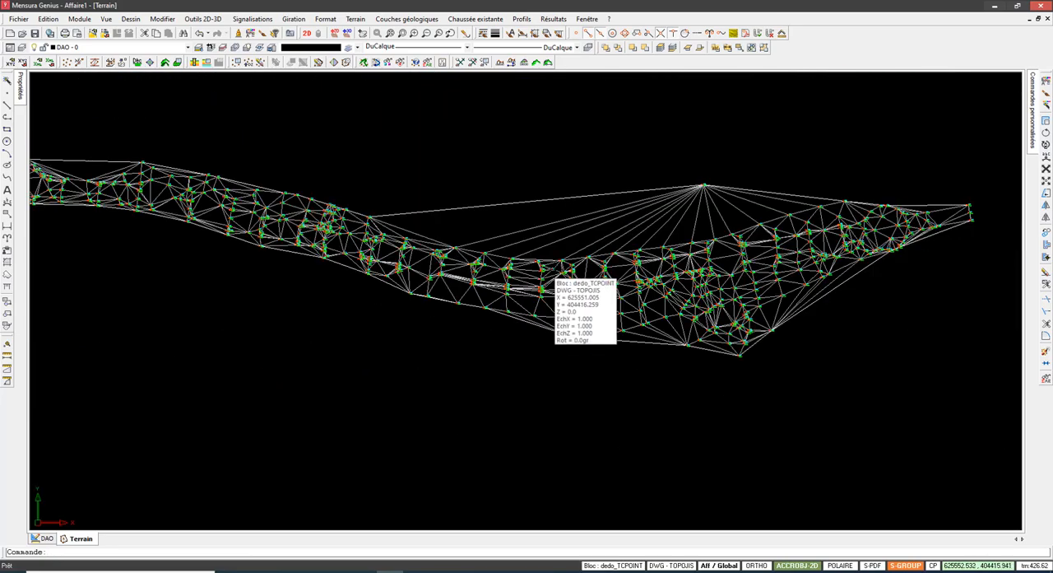
# Step: Add the DWG layer Route to the Terrain view and close the layer manager
pyautogui.click(23, 47)
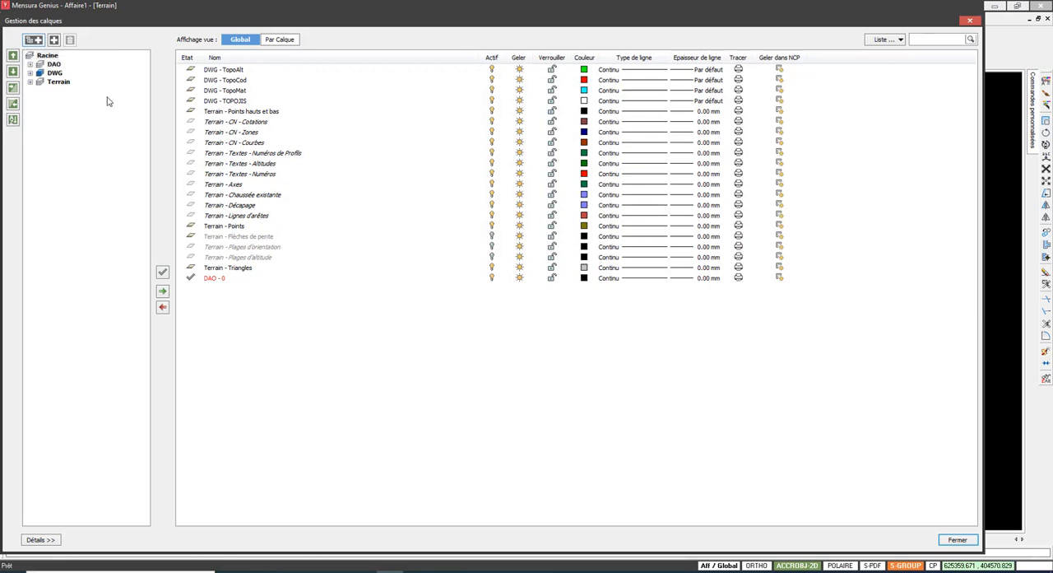
pyautogui.click(60, 83)
pyautogui.click(55, 74)
pyautogui.click(31, 73)
pyautogui.click(73, 126)
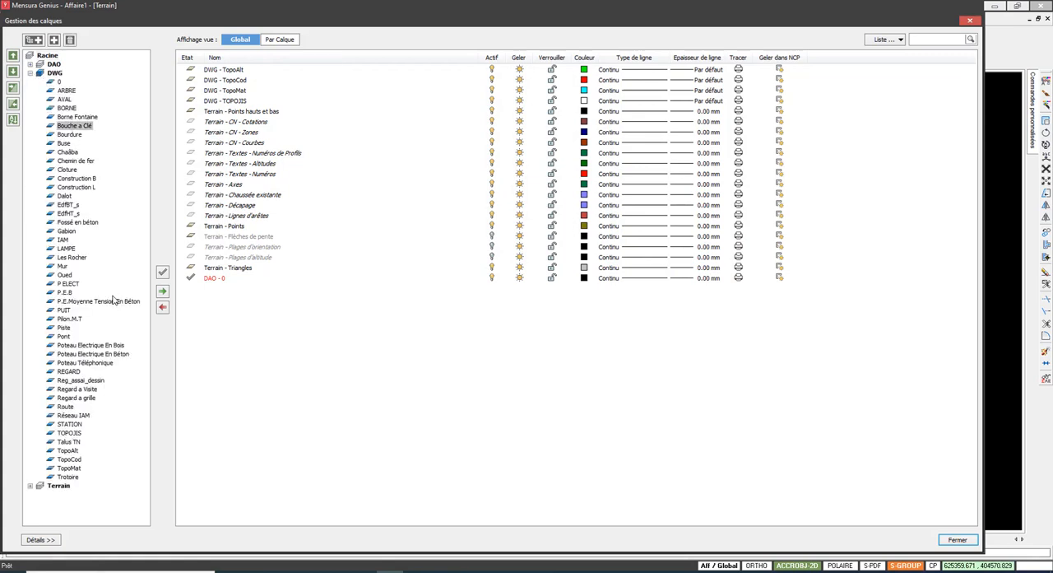
pyautogui.click(70, 371)
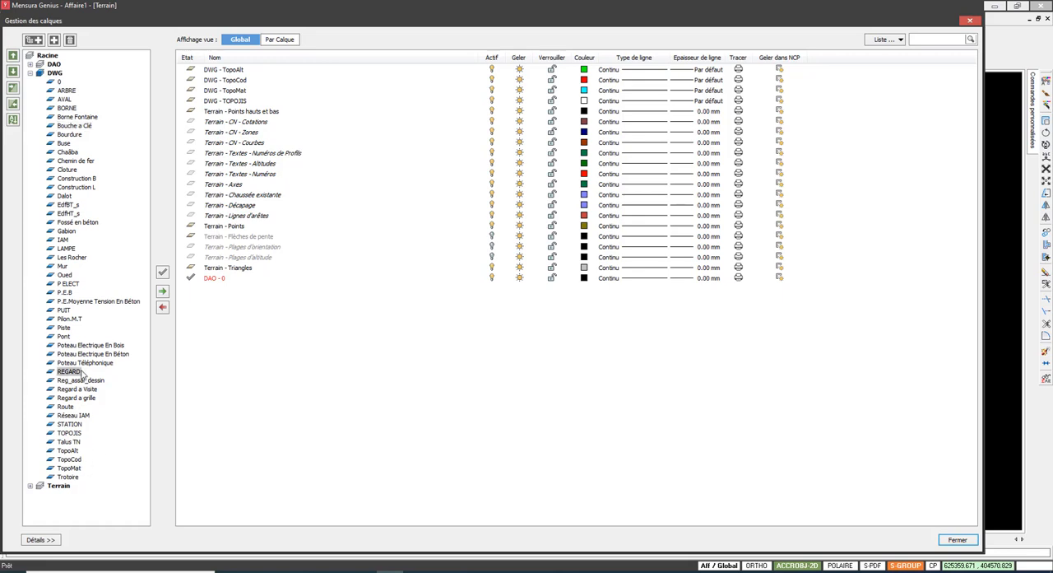
pyautogui.click(68, 170)
pyautogui.click(70, 118)
pyautogui.click(67, 152)
pyautogui.press('r')
pyautogui.press('Down')
pyautogui.press('Down')
pyautogui.press('Down')
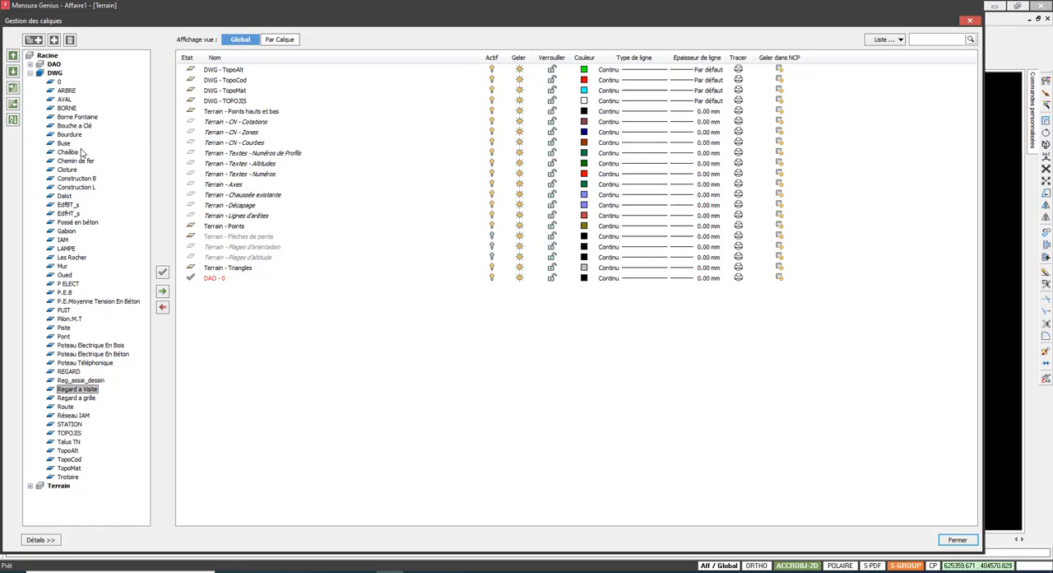
pyautogui.press('Down')
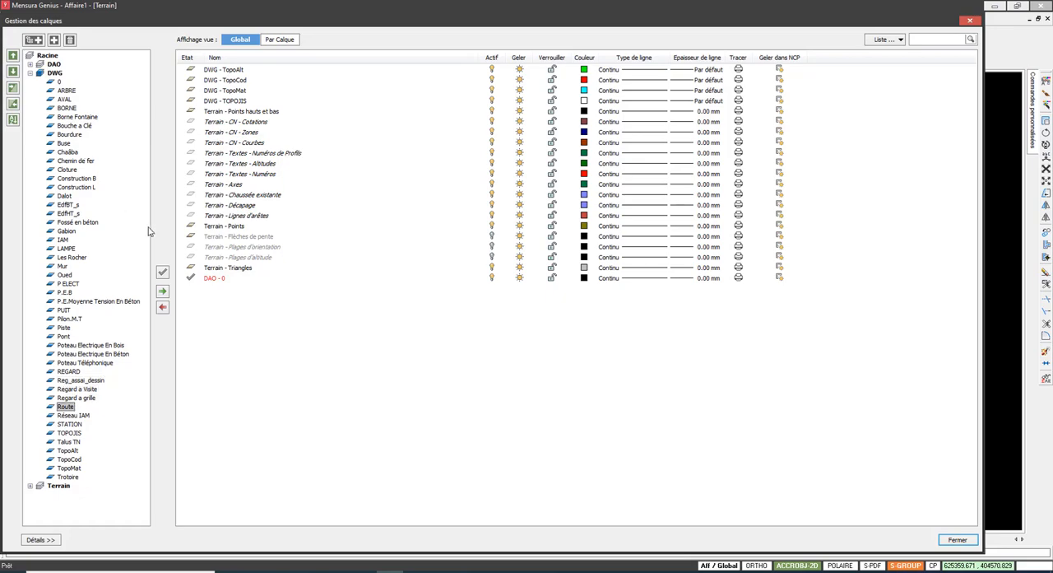
pyautogui.click(163, 292)
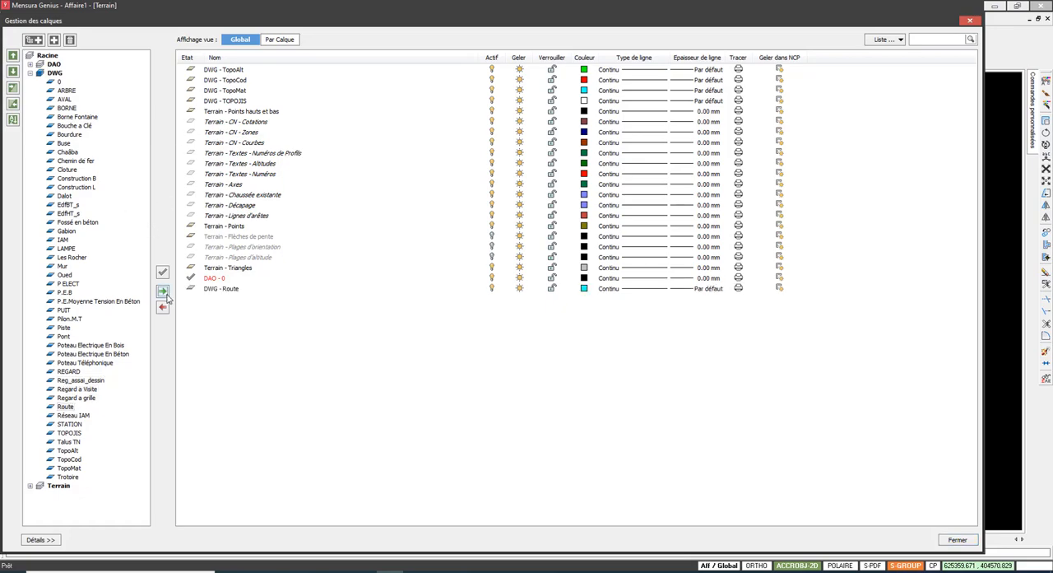
pyautogui.click(959, 543)
# Step: Examine how the Route lines follow the triangulated points along the strip, selecting one road edge line to check its extent
pyautogui.moveTo(340, 218); pyautogui.dragTo(652, 219, button='middle')
pyautogui.scroll(-3, 658, 218)
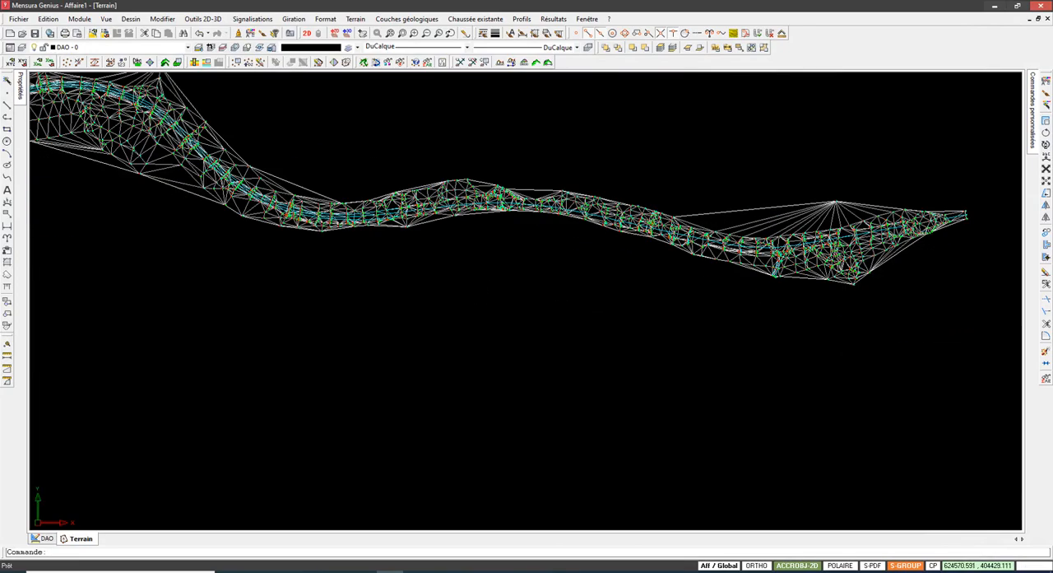
pyautogui.scroll(6, 648, 269)
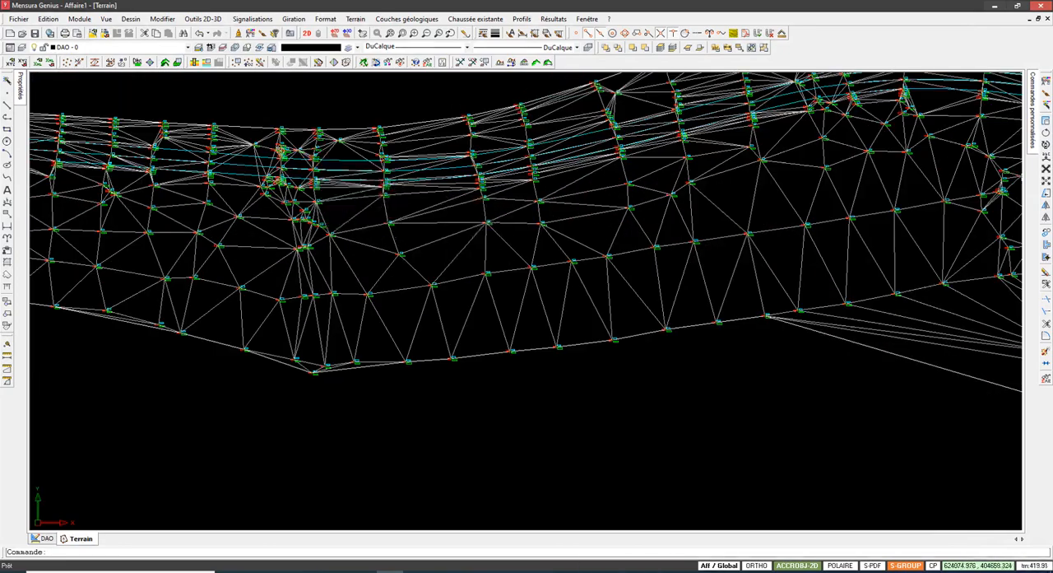
pyautogui.scroll(6, 650, 247)
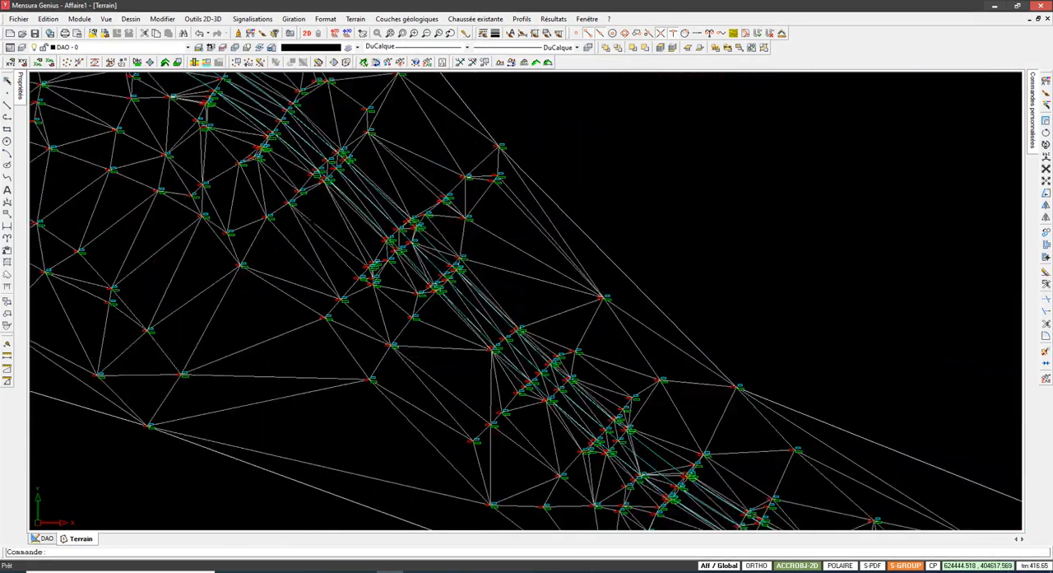
pyautogui.moveTo(979, 502); pyautogui.dragTo(33, 79, button='middle')
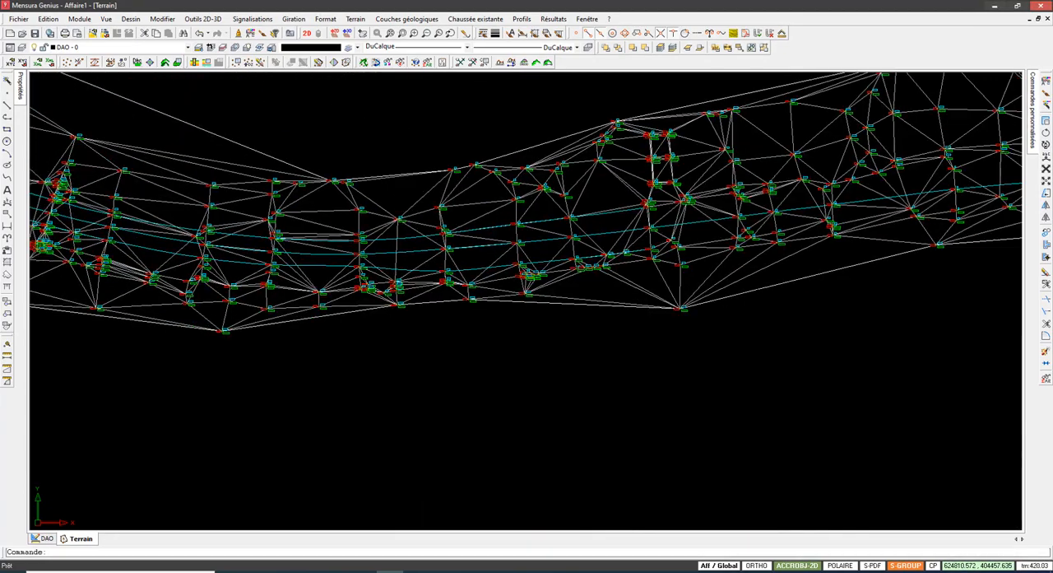
pyautogui.moveTo(823, 222); pyautogui.dragTo(188, 390, button='middle')
pyautogui.moveTo(102, 386); pyautogui.dragTo(367, 311, button='middle')
pyautogui.scroll(3, 221, 343)
pyautogui.click(267, 274)
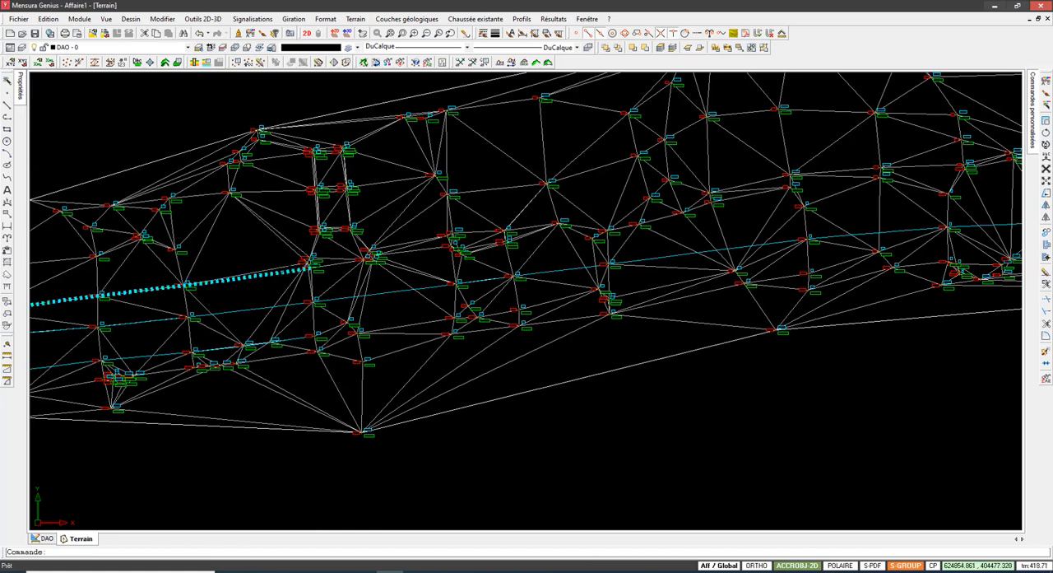
pyautogui.scroll(2, 279, 280)
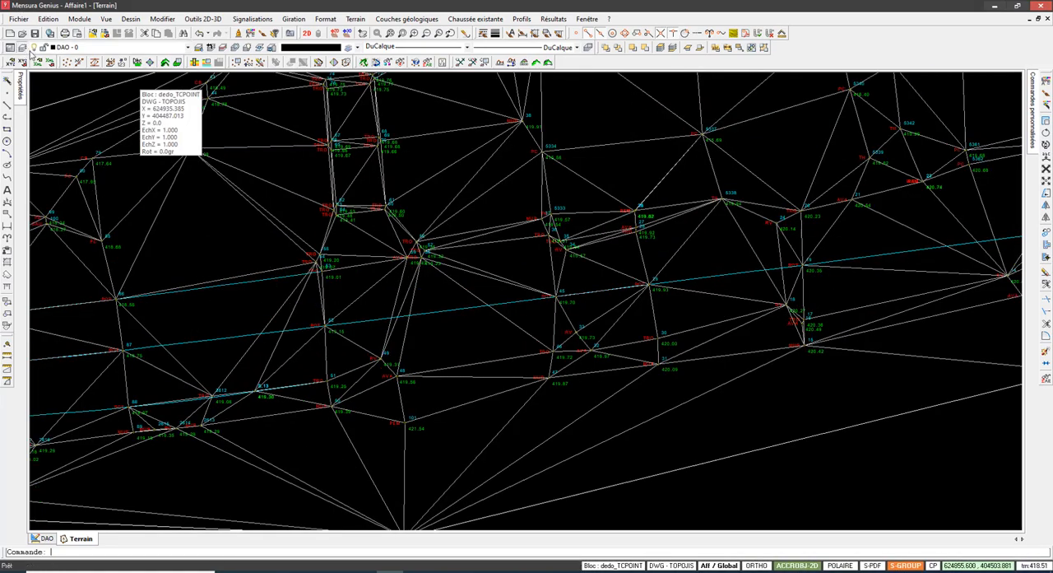
# Step: Add the DWG layer Bourdure to the Terrain view and close the layer manager
pyautogui.click(25, 47)
pyautogui.click(49, 73)
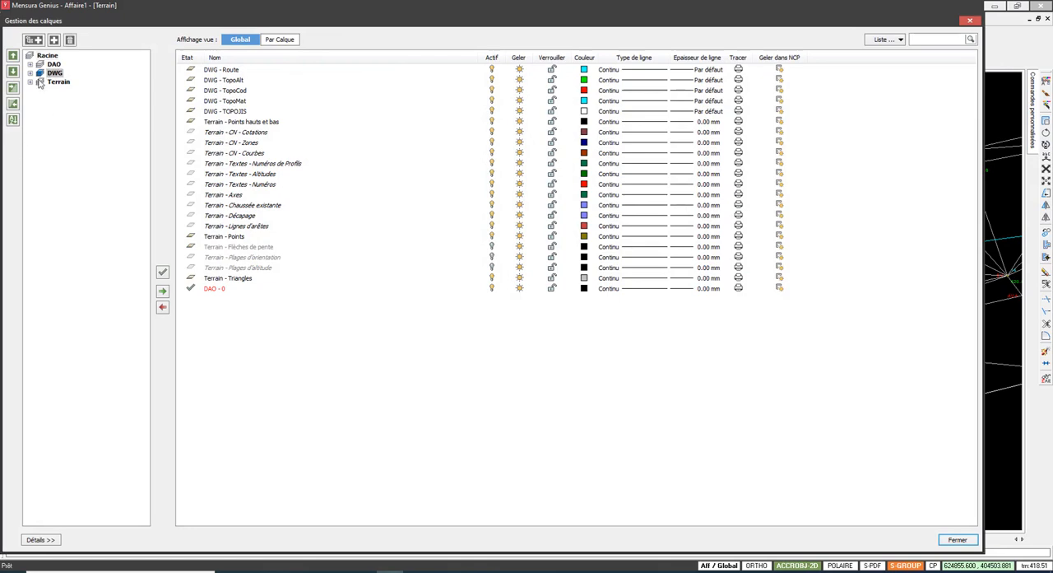
pyautogui.click(29, 73)
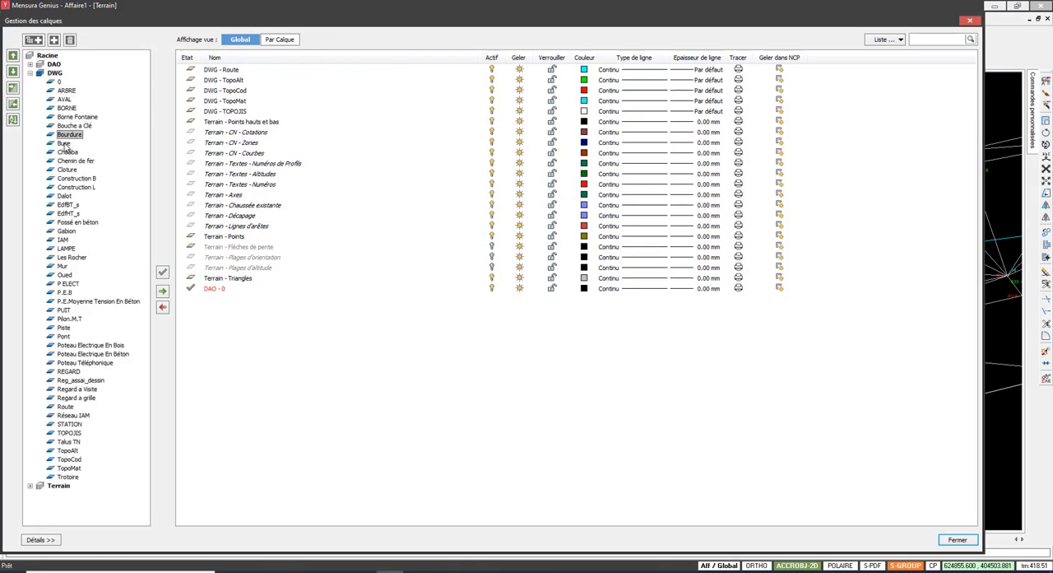
pyautogui.click(163, 292)
pyautogui.click(969, 544)
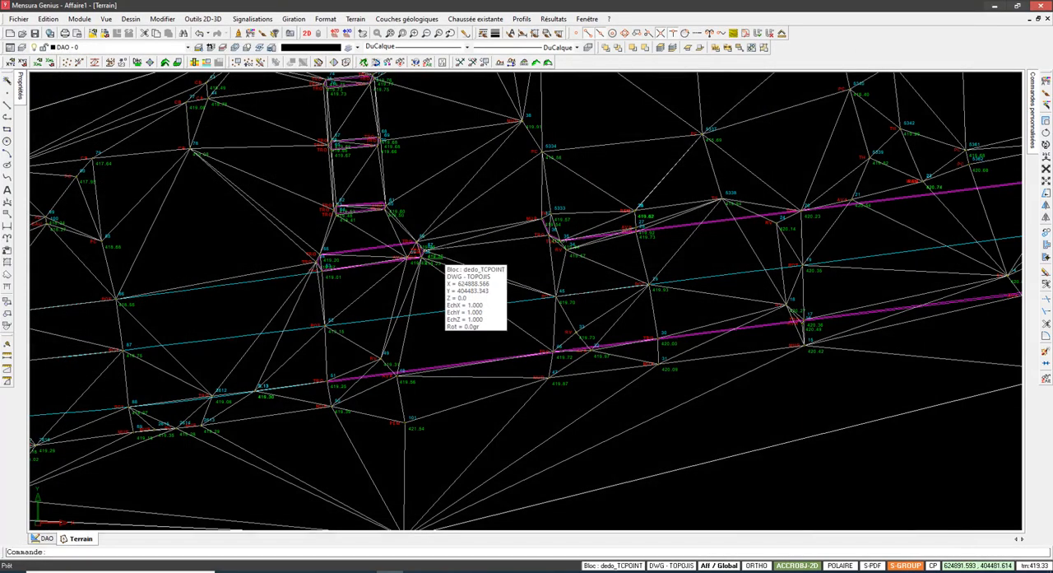
# Step: Examine the kerb and road lines against the triangulation from the eastern part of the strip to its southwest end
pyautogui.scroll(-2, 386, 240)
pyautogui.moveTo(386, 240); pyautogui.dragTo(247, 215, button='middle')
pyautogui.scroll(-3, 344, 235)
pyautogui.moveTo(333, 224); pyautogui.dragTo(569, 228, button='middle')
pyautogui.moveTo(210, 297); pyautogui.dragTo(403, 273, button='middle')
pyautogui.scroll(-8, 671, 236)
pyautogui.moveTo(297, 189); pyautogui.dragTo(750, 203, button='middle')
pyautogui.moveTo(238, 284); pyautogui.dragTo(850, 173, button='middle')
pyautogui.scroll(11, 393, 464)
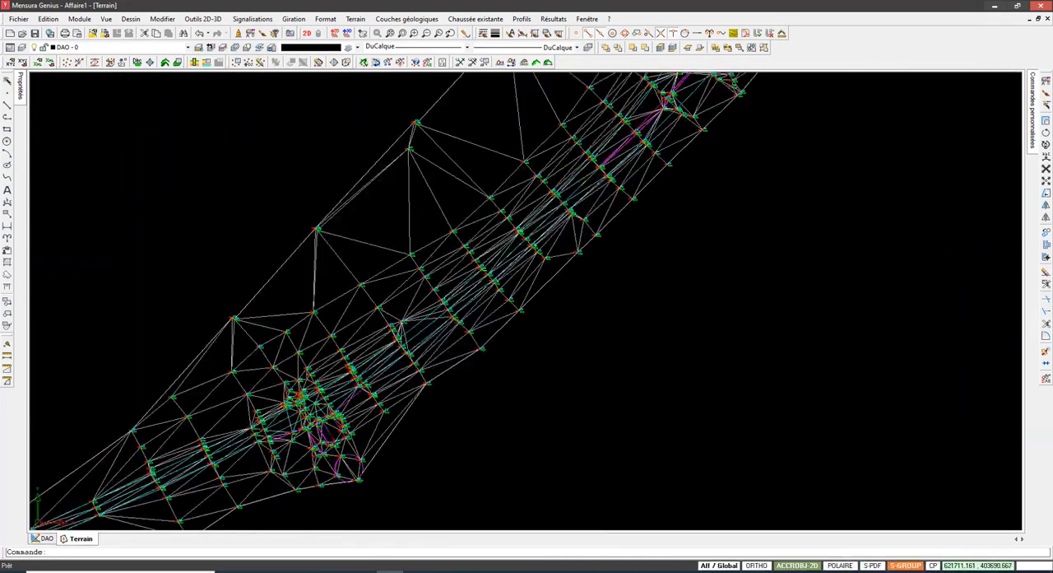
pyautogui.moveTo(393, 465); pyautogui.dragTo(663, 376, button='middle')
pyautogui.scroll(-1, 662, 377)
pyautogui.scroll(-1, 652, 294)
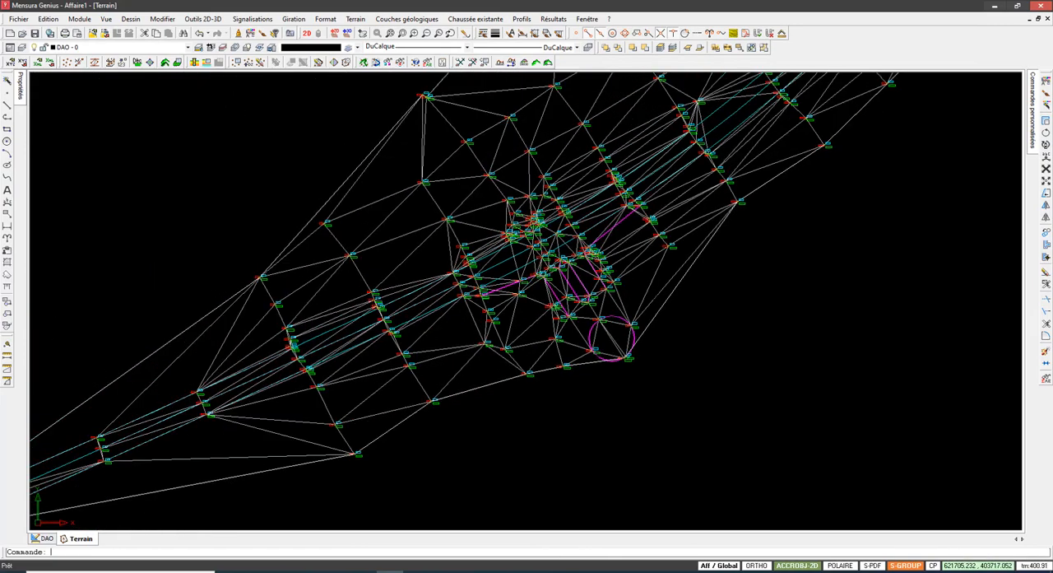
pyautogui.scroll(-3, 499, 296)
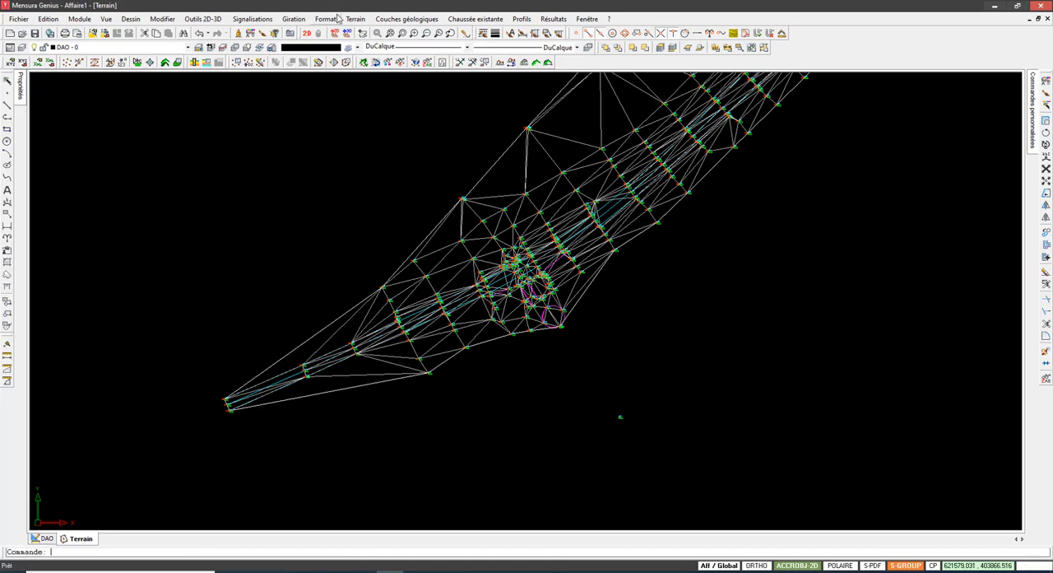
pyautogui.click(475, 19)
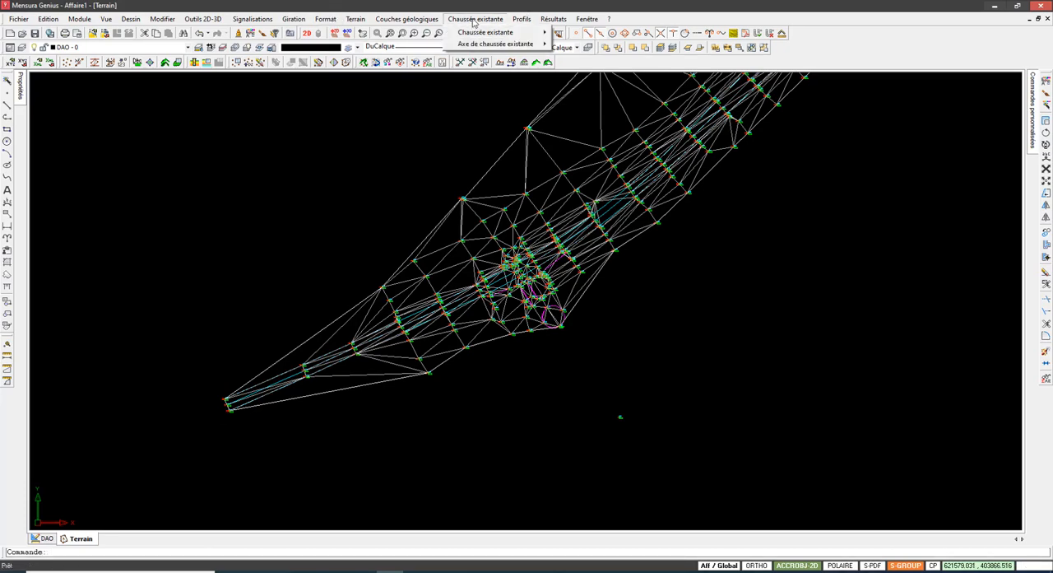
pyautogui.moveTo(484, 33)
pyautogui.click(401, 5)
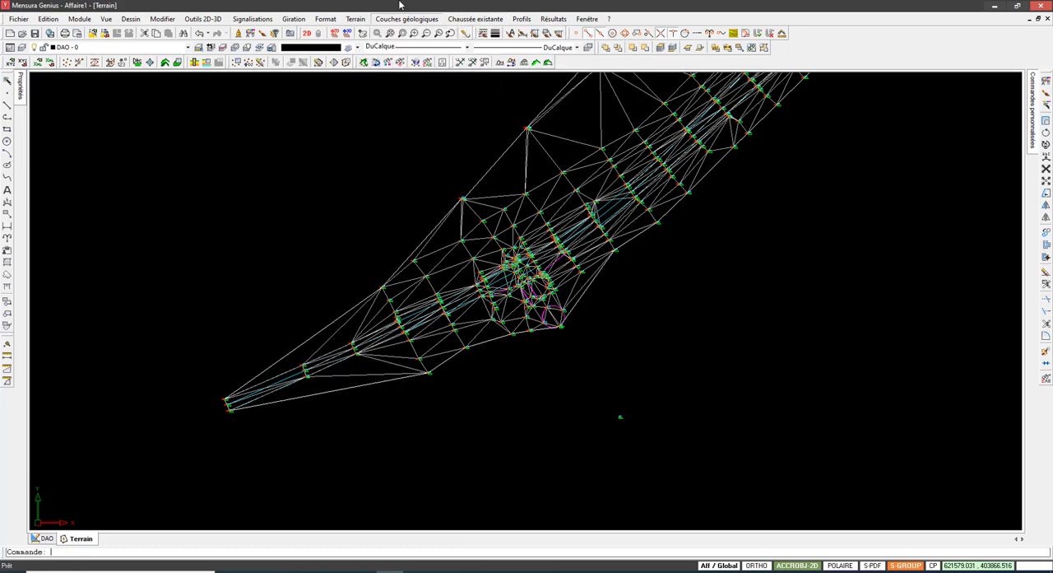
# Step: Open a Projet linéaire view, check its existing-road commands, and return to the Terrain view
pyautogui.rightClick(88, 543)
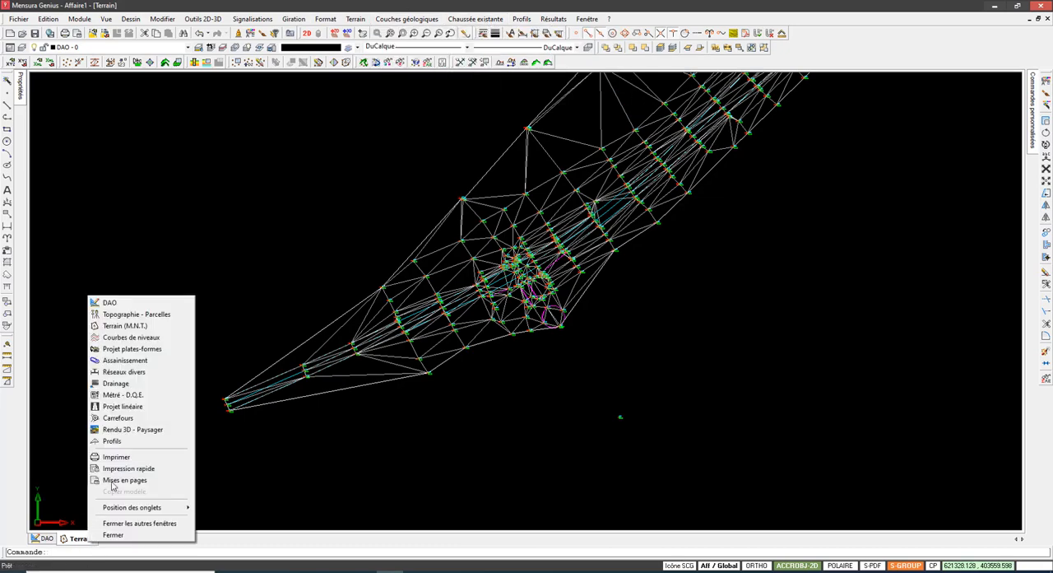
pyautogui.click(141, 404)
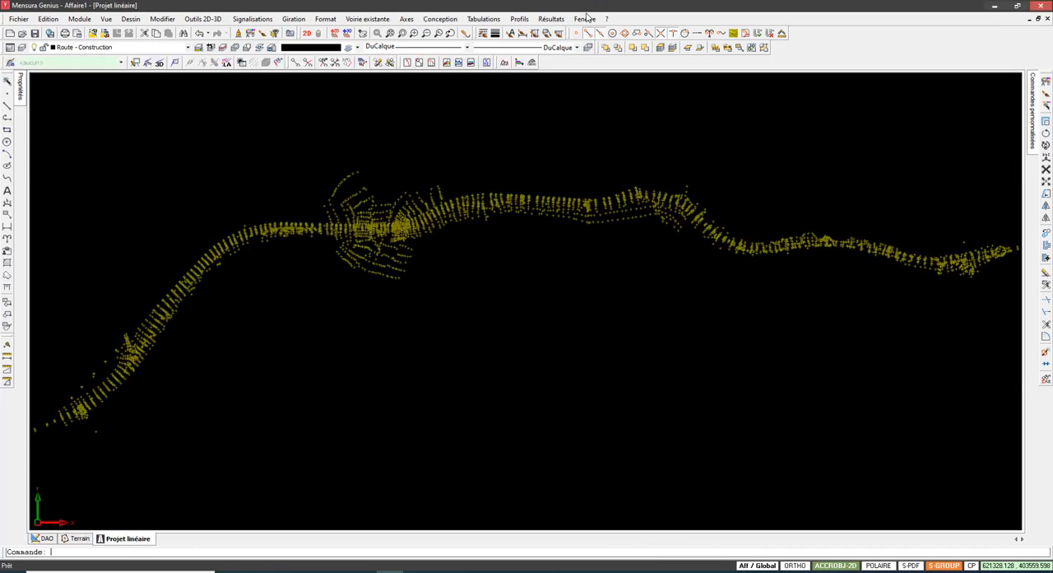
pyautogui.click(374, 20)
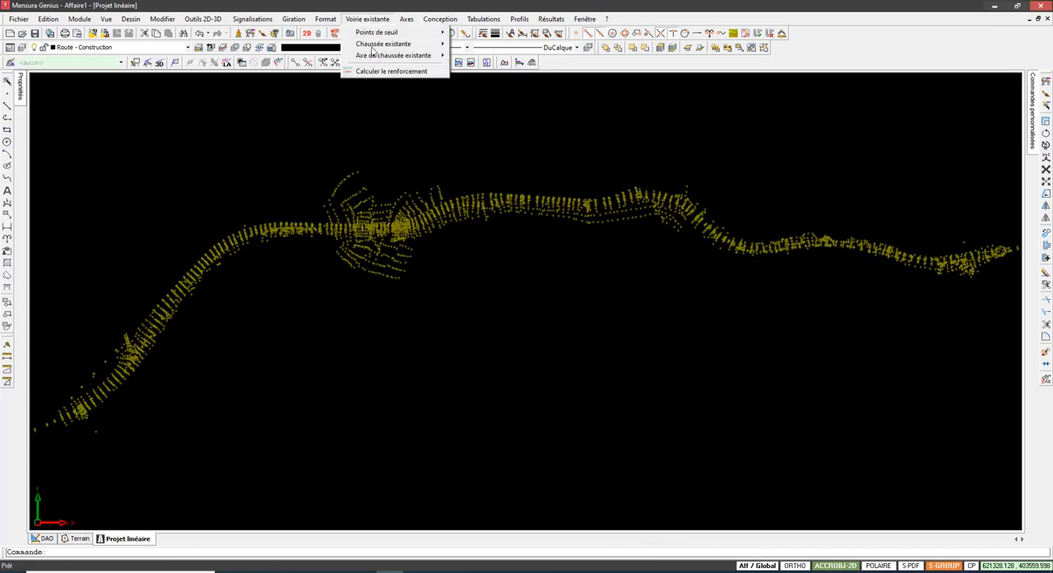
pyautogui.click(77, 539)
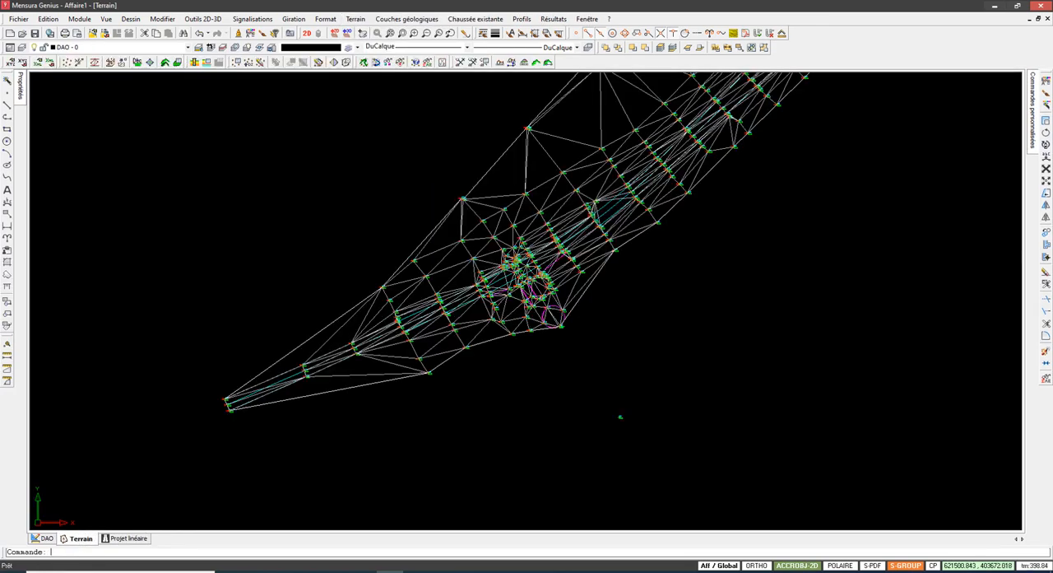
pyautogui.scroll(-2, 365, 346)
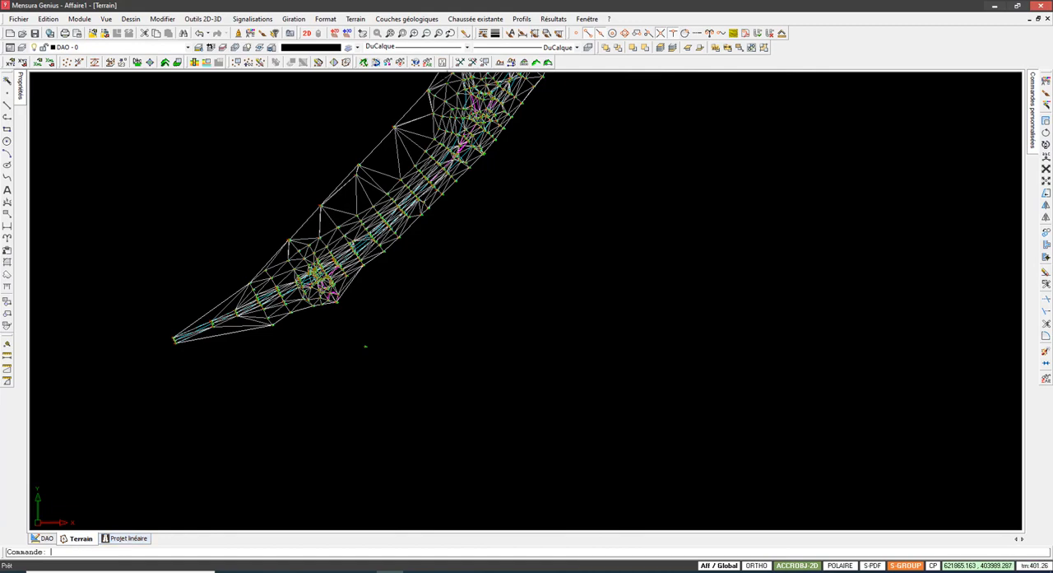
pyautogui.scroll(3, 346, 370)
pyautogui.scroll(5, 271, 329)
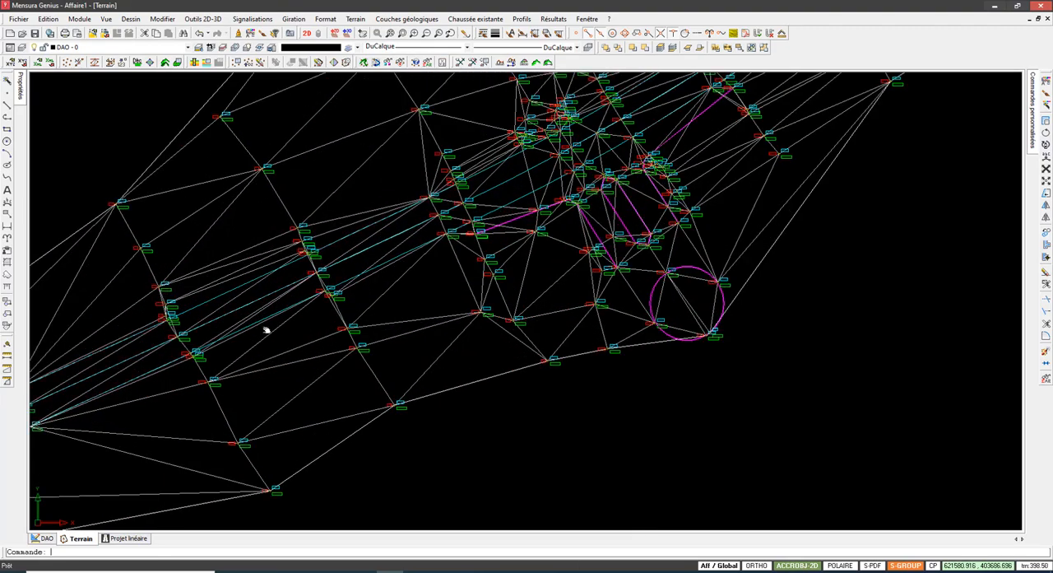
pyautogui.click(359, 19)
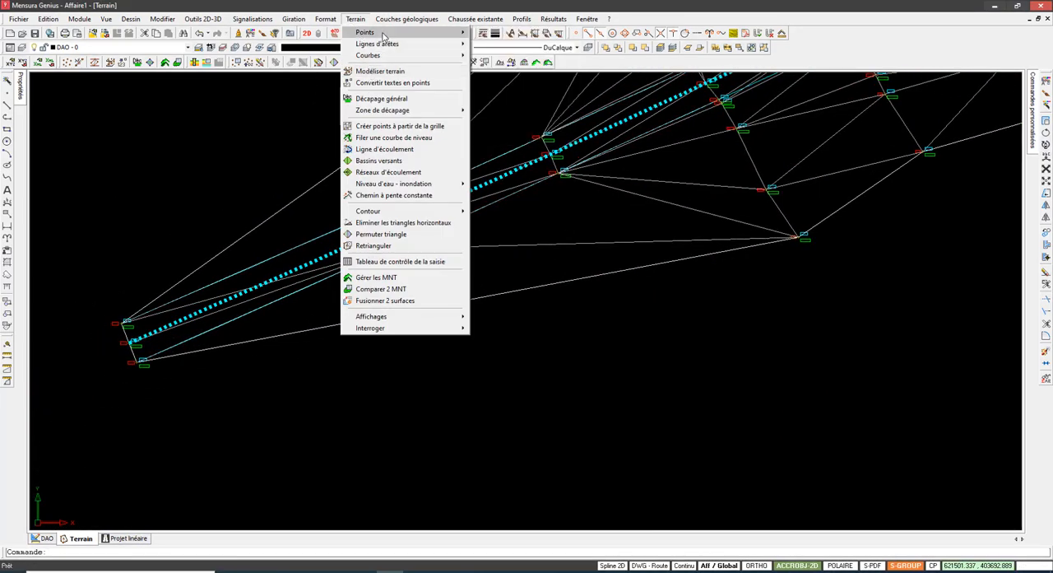
pyautogui.click(415, 20)
pyautogui.click(475, 19)
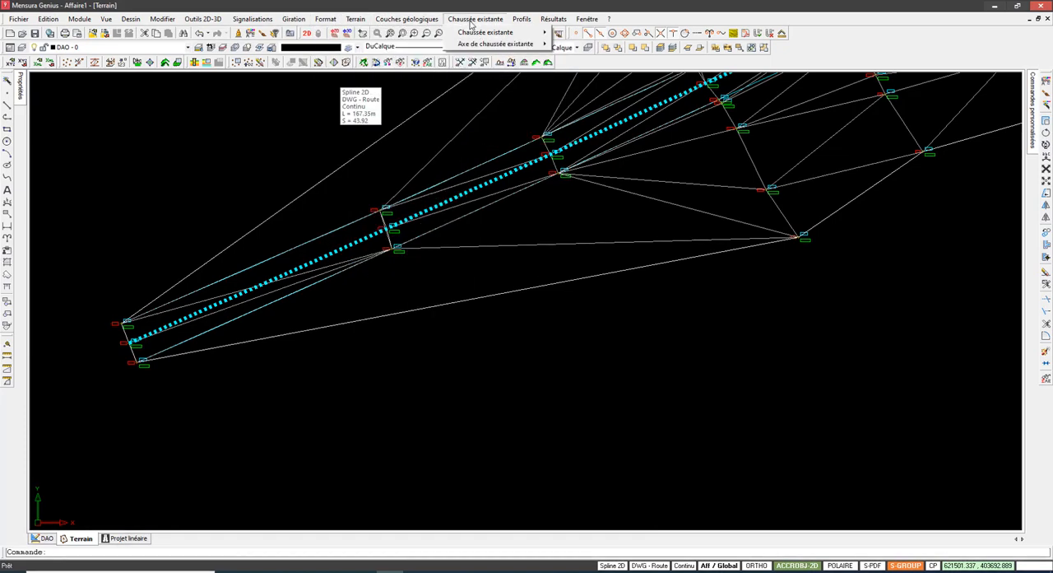
pyautogui.moveTo(510, 33)
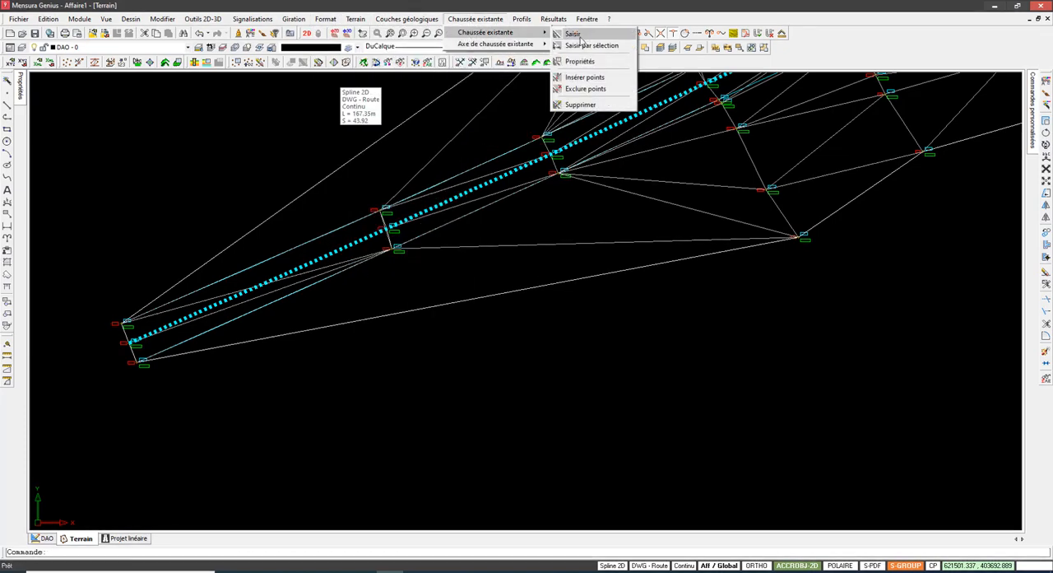
pyautogui.click(571, 33)
pyautogui.scroll(5, 128, 326)
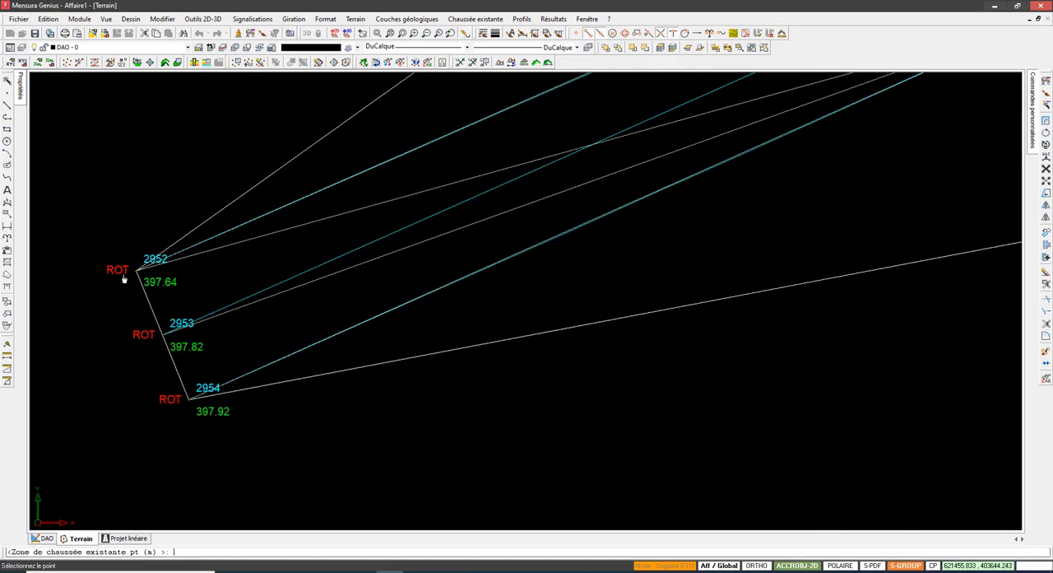
pyautogui.moveTo(133, 274)
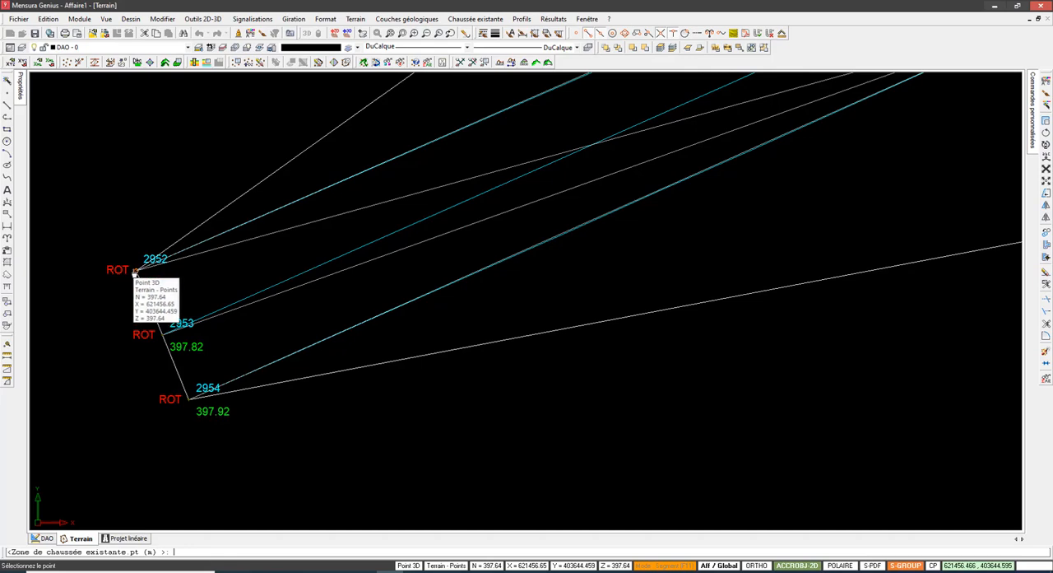
pyautogui.scroll(-2, 134, 271)
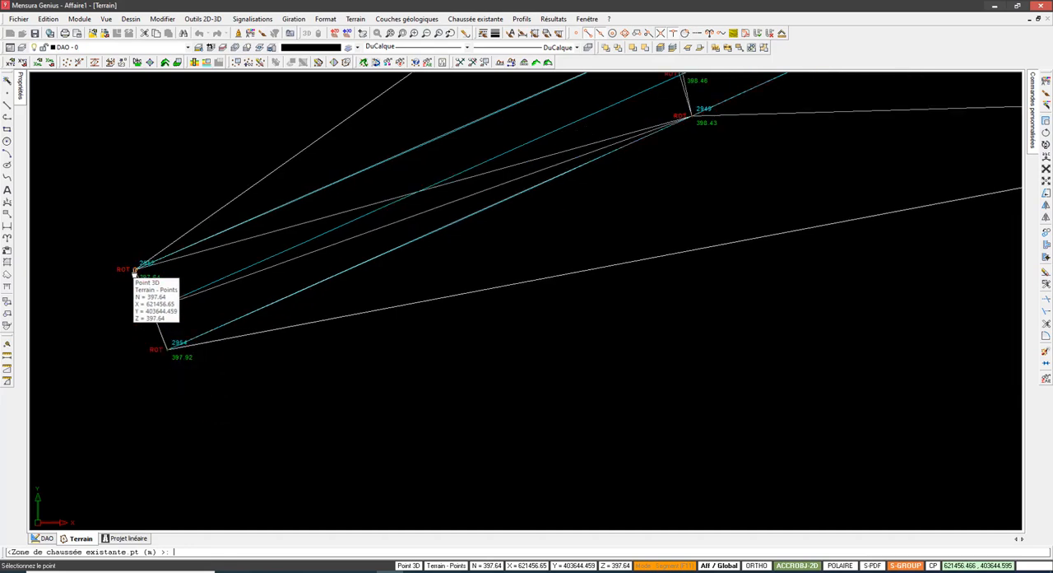
pyautogui.scroll(3, 134, 271)
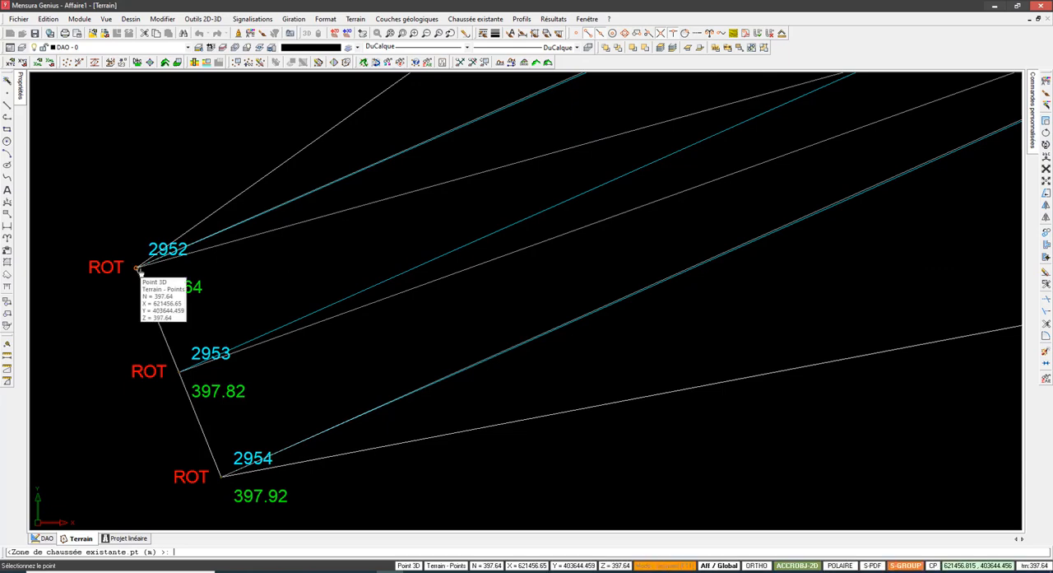
pyautogui.scroll(-5, 296, 280)
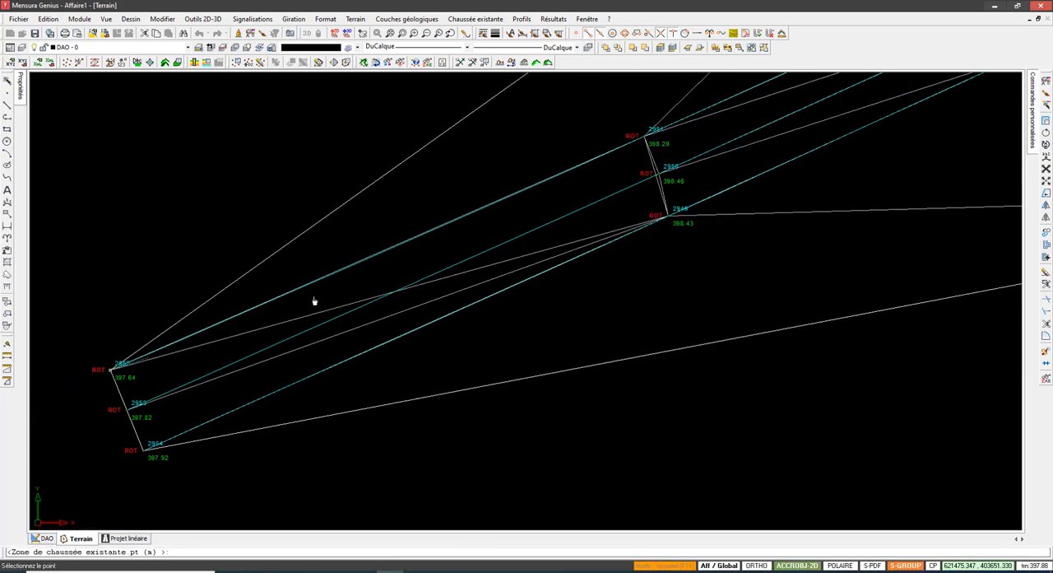
pyautogui.moveTo(781, 84); pyautogui.dragTo(538, 282, button='middle')
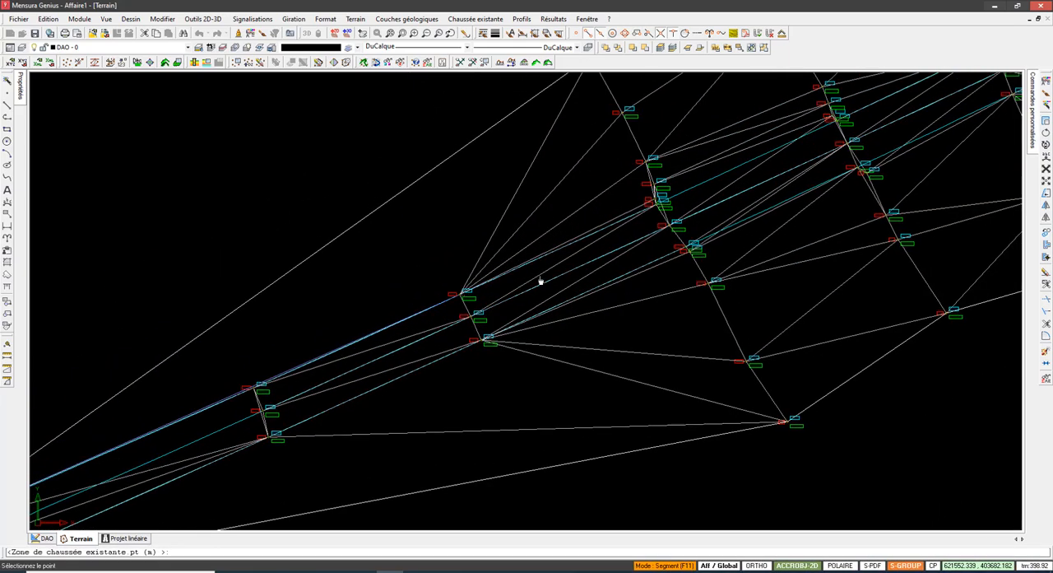
pyautogui.rightClick(668, 204)
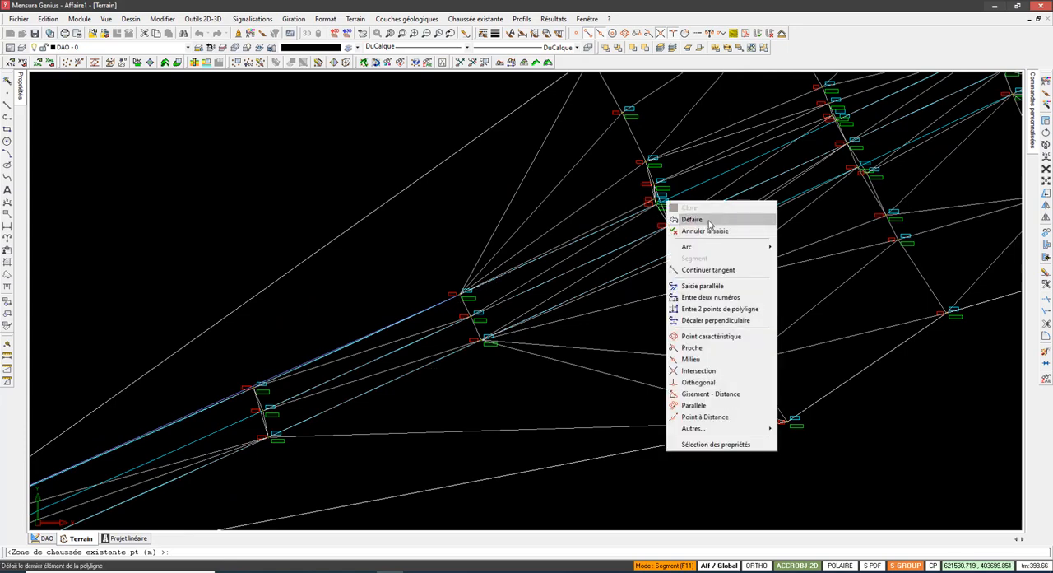
pyautogui.click(696, 229)
# Step: Start a Chaussée existante zone at point 2952 on the southwest tip and trace the northern road edge through ROT point 2311
pyautogui.scroll(-3, 429, 272)
pyautogui.moveTo(445, 247); pyautogui.dragTo(579, 171, button='middle')
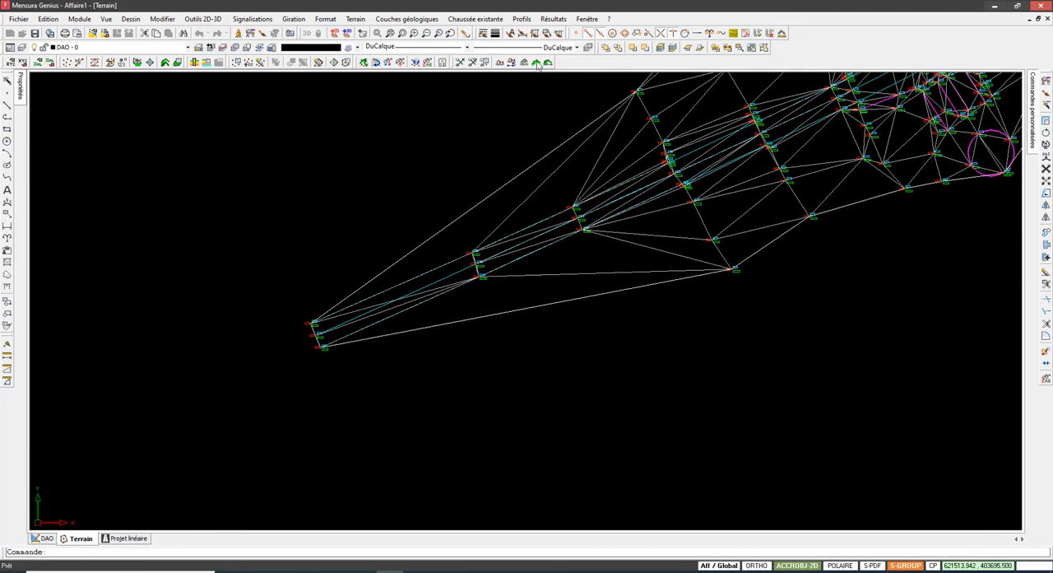
pyautogui.click(477, 19)
pyautogui.moveTo(510, 30)
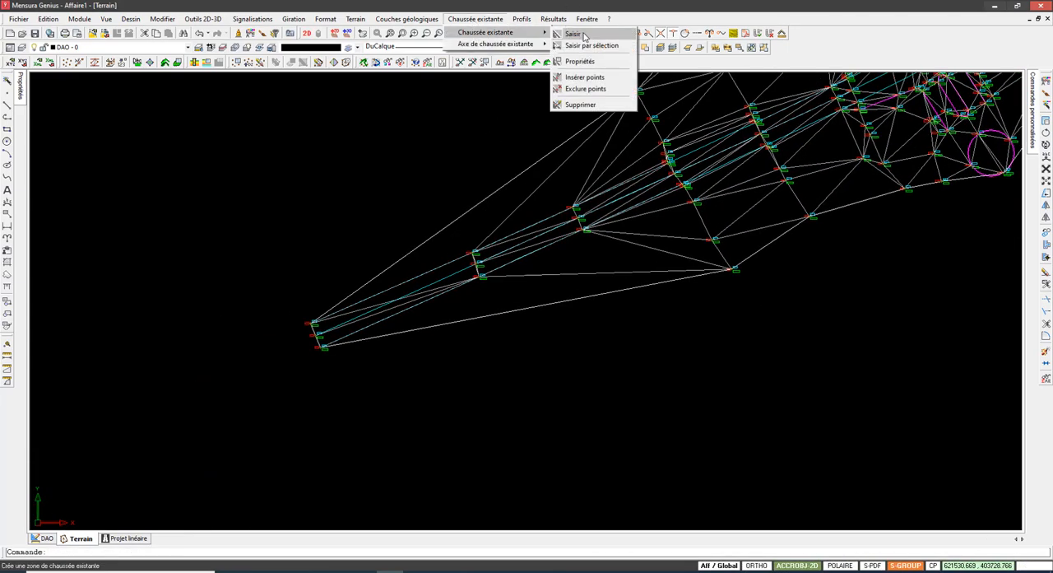
pyautogui.click(576, 30)
pyautogui.click(314, 324)
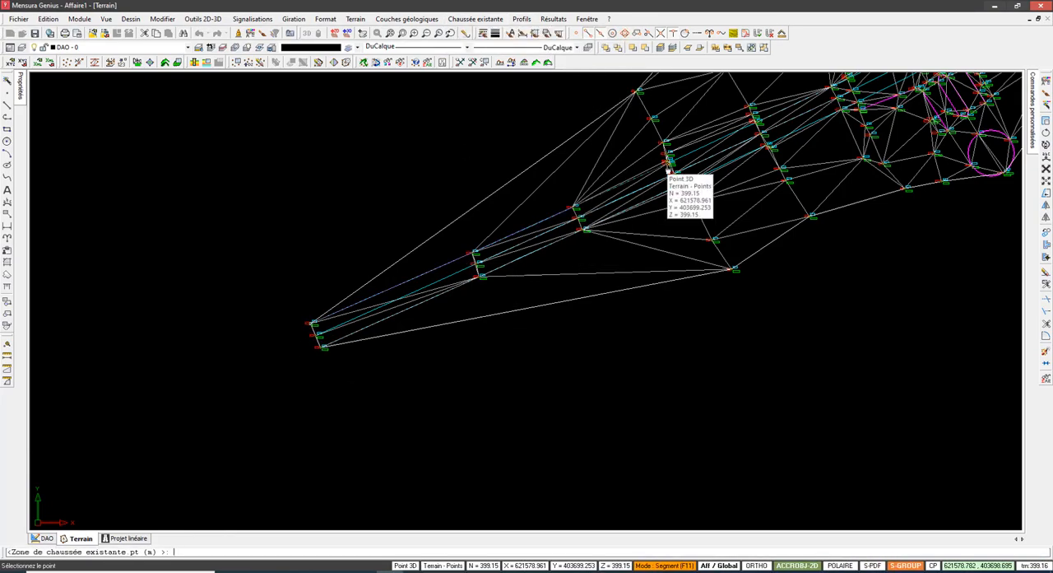
pyautogui.scroll(5, 674, 164)
pyautogui.moveTo(608, 223); pyautogui.dragTo(221, 428, button='middle')
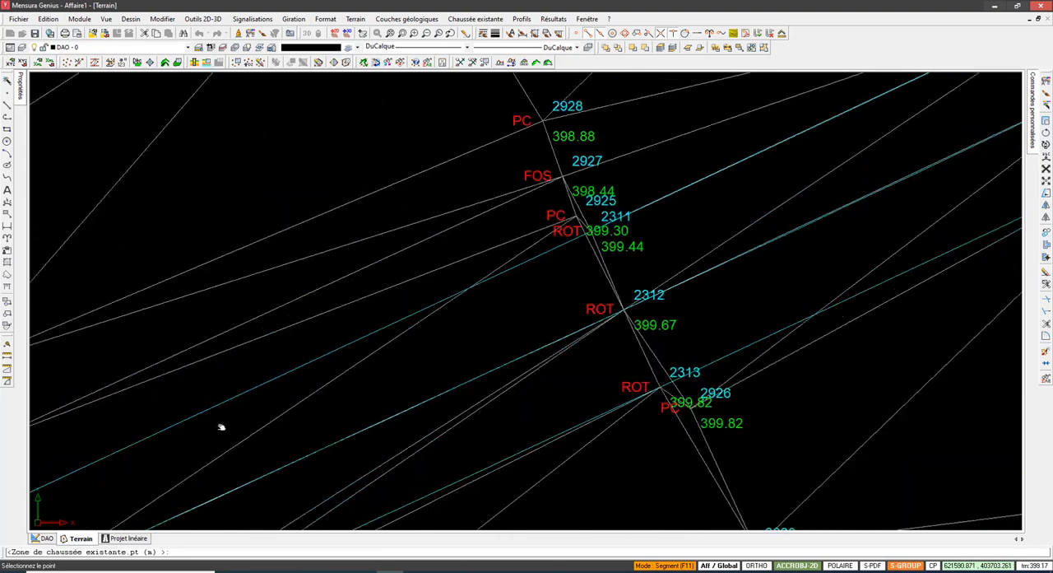
pyautogui.scroll(-2, 221, 427)
pyautogui.click(504, 273)
# Step: Extend the existing-road outline northeast along the northern road edge through ROT points 2874, 2822 and 2323
pyautogui.scroll(-3, 544, 252)
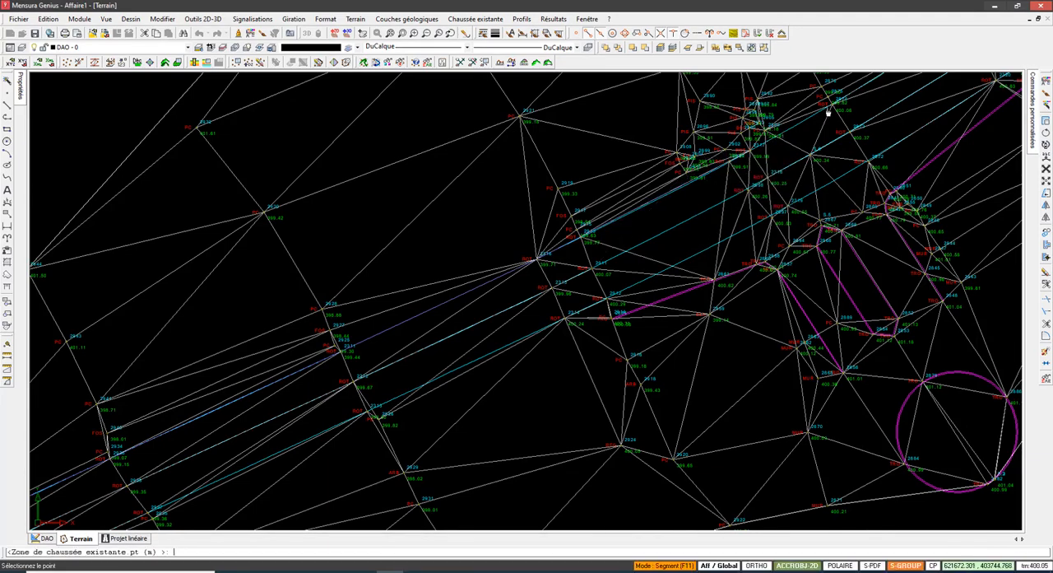
pyautogui.scroll(5, 886, 103)
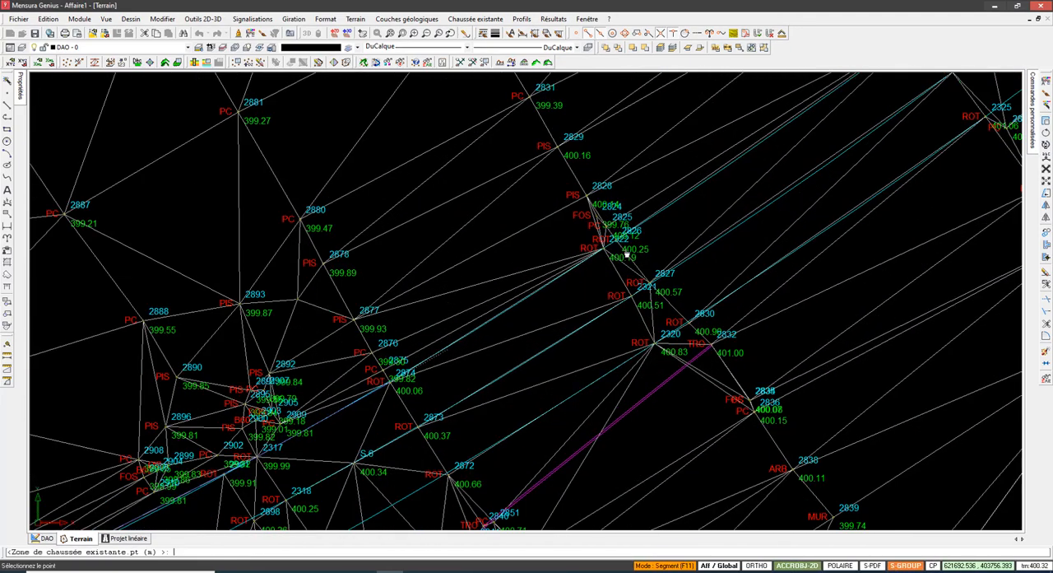
pyautogui.press('Escape')
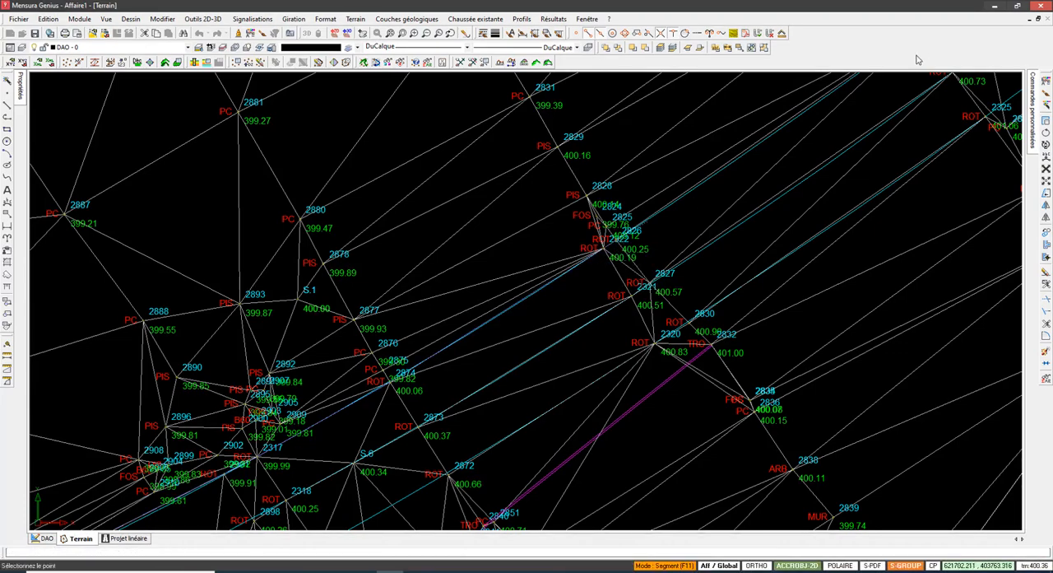
pyautogui.moveTo(614, 293)
pyautogui.mouseDown(button='middle')
pyautogui.moveTo(437, 376)
pyautogui.moveTo(324, 497)
pyautogui.mouseUp(button='middle')
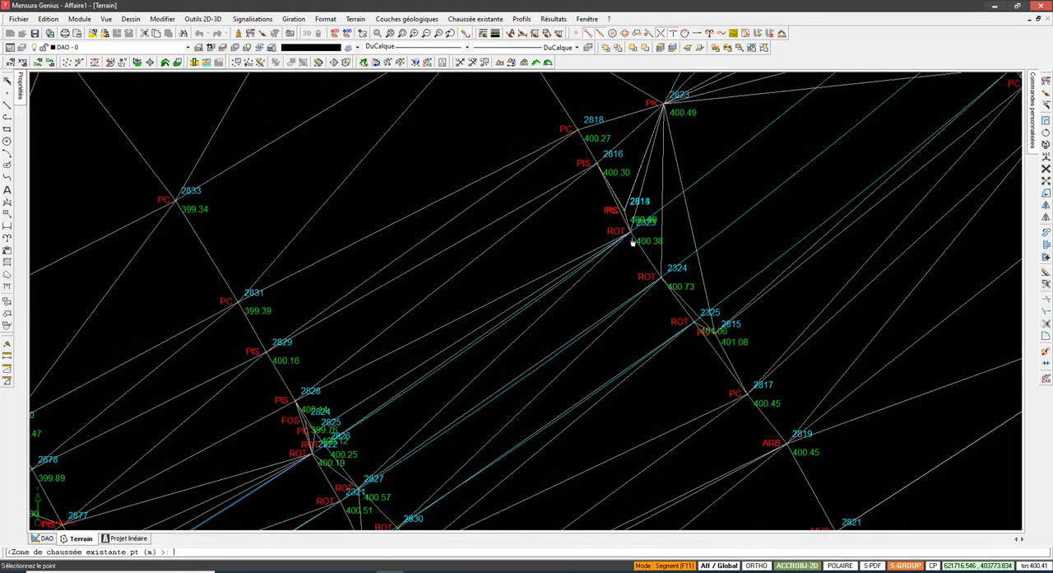
pyautogui.scroll(-4, 774, 141)
pyautogui.moveTo(780, 137); pyautogui.dragTo(543, 355, button='middle')
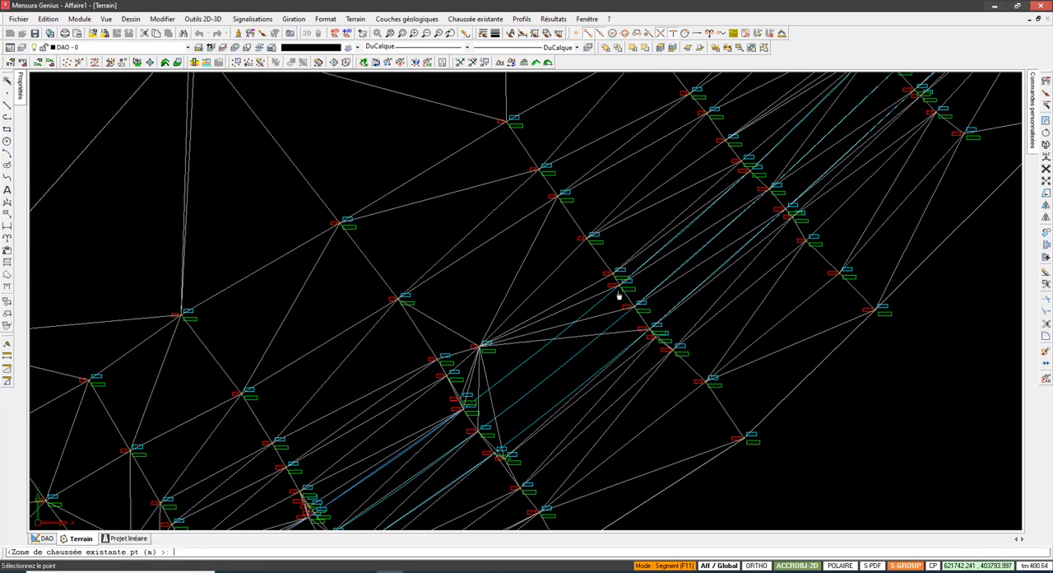
# Step: Carry the zone outline along the northern road edge, one ROT point per cross-section, up to the junction approach
pyautogui.moveTo(738, 193); pyautogui.dragTo(629, 288, button='middle')
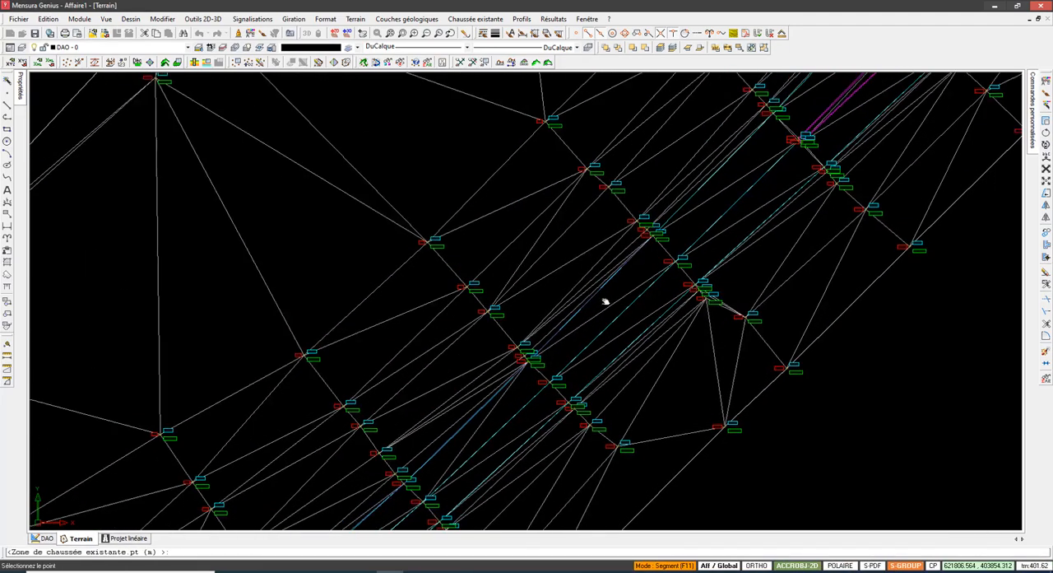
pyautogui.moveTo(733, 158); pyautogui.dragTo(613, 302, button='middle')
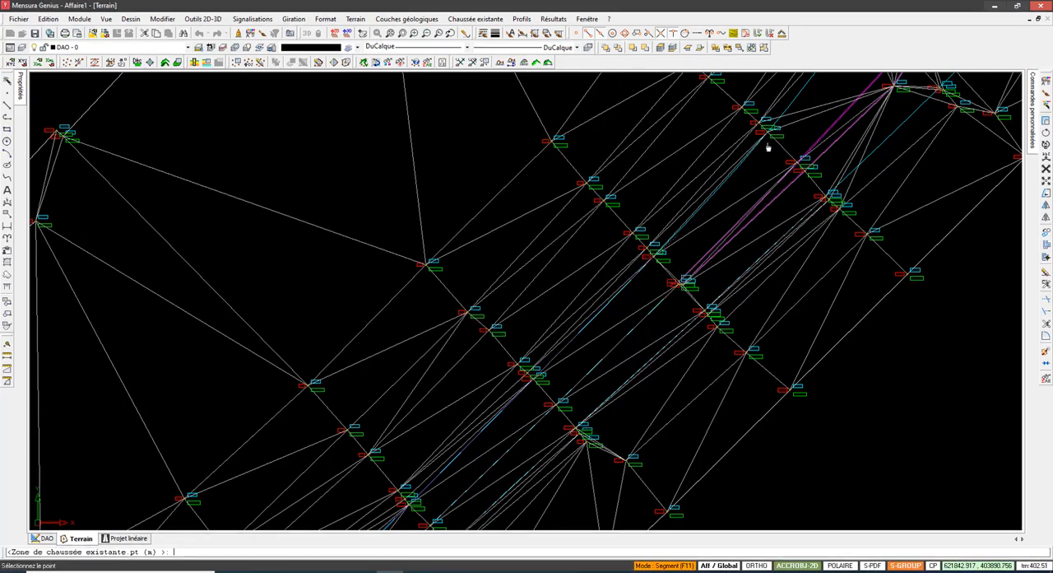
pyautogui.scroll(2, 783, 112)
pyautogui.scroll(-2, 763, 157)
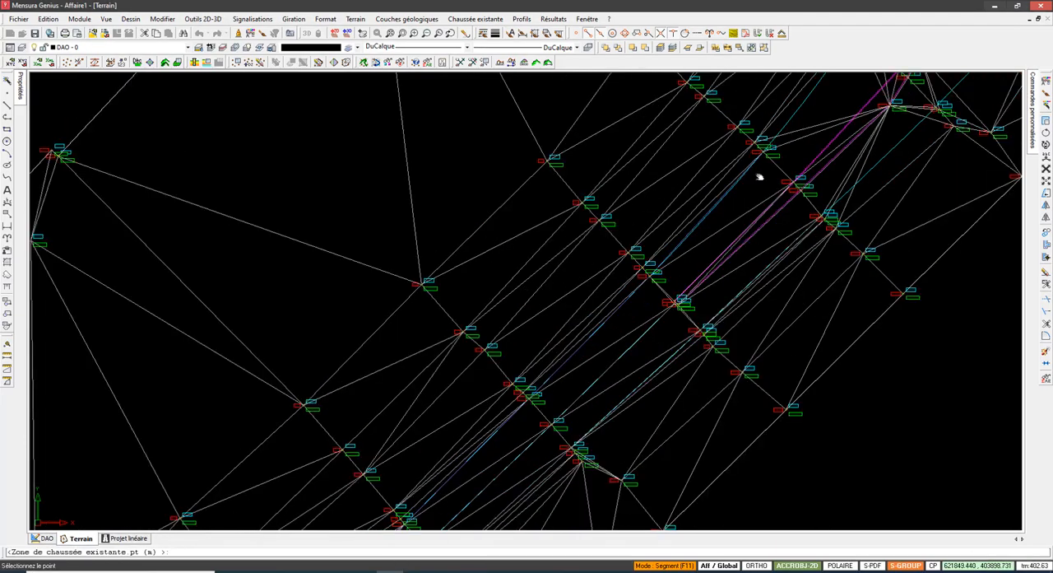
pyautogui.moveTo(760, 176); pyautogui.dragTo(624, 389, button='middle')
pyautogui.click(658, 315)
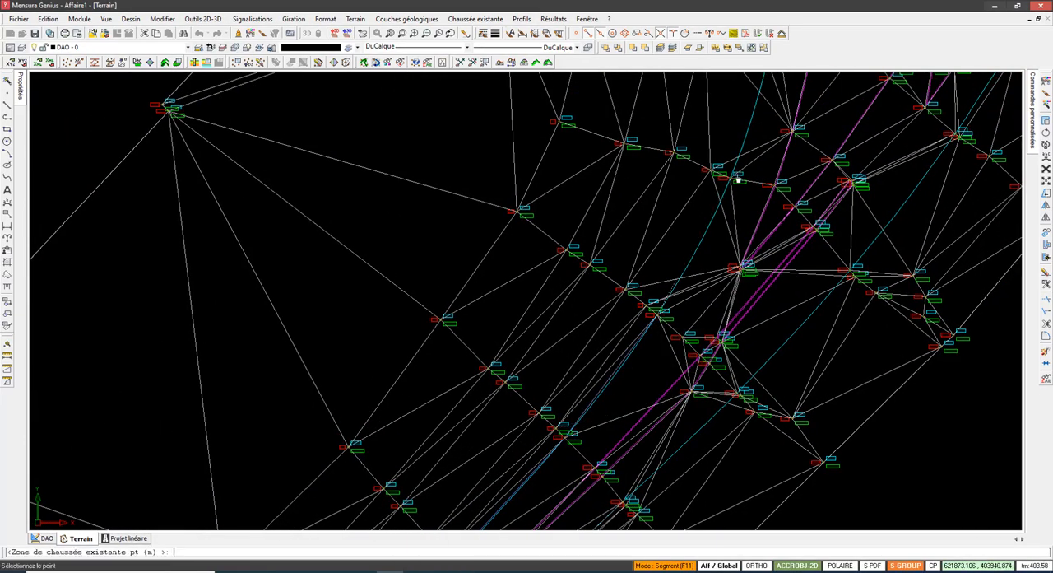
# Step: Trace the zone outline around the junction's west side and up the western edge of the side road
pyautogui.scroll(2, 762, 200)
pyautogui.scroll(-4, 765, 192)
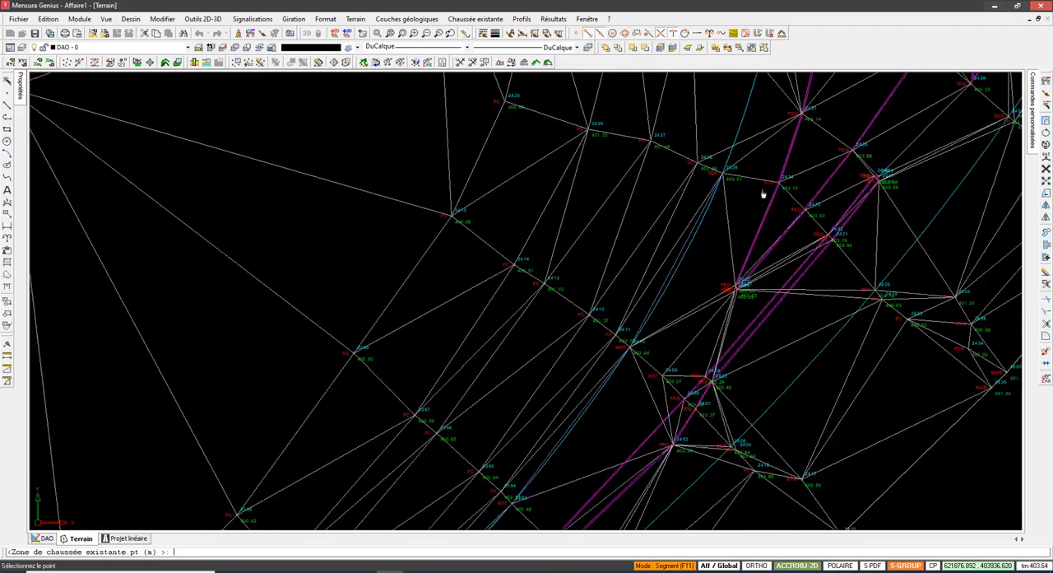
pyautogui.moveTo(747, 185); pyautogui.dragTo(624, 362, button='middle')
pyautogui.scroll(2, 642, 328)
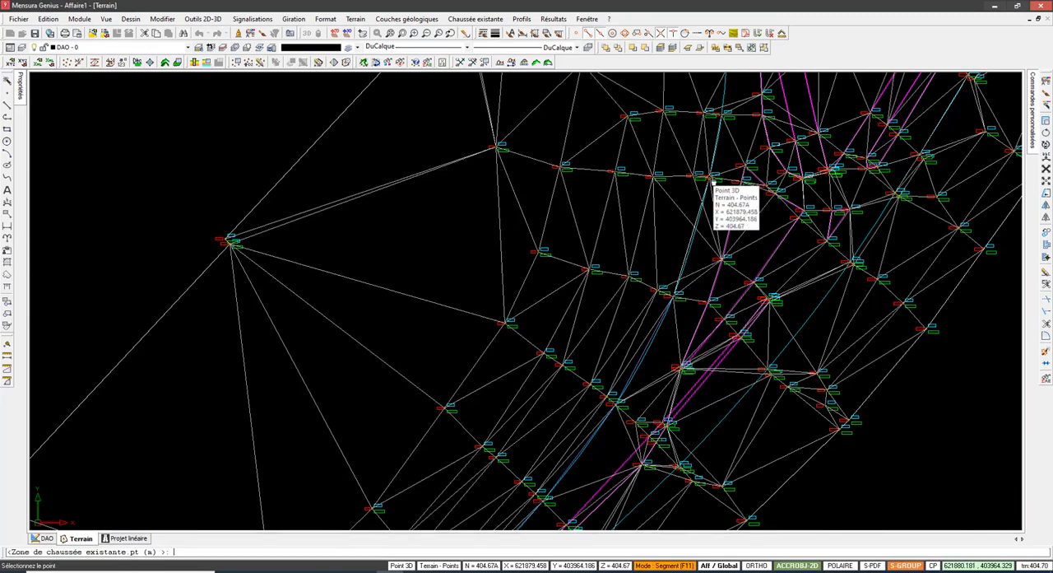
pyautogui.scroll(-1, 734, 171)
pyautogui.moveTo(732, 172); pyautogui.dragTo(655, 371, button='middle')
pyautogui.moveTo(660, 264); pyautogui.dragTo(645, 341, button='middle')
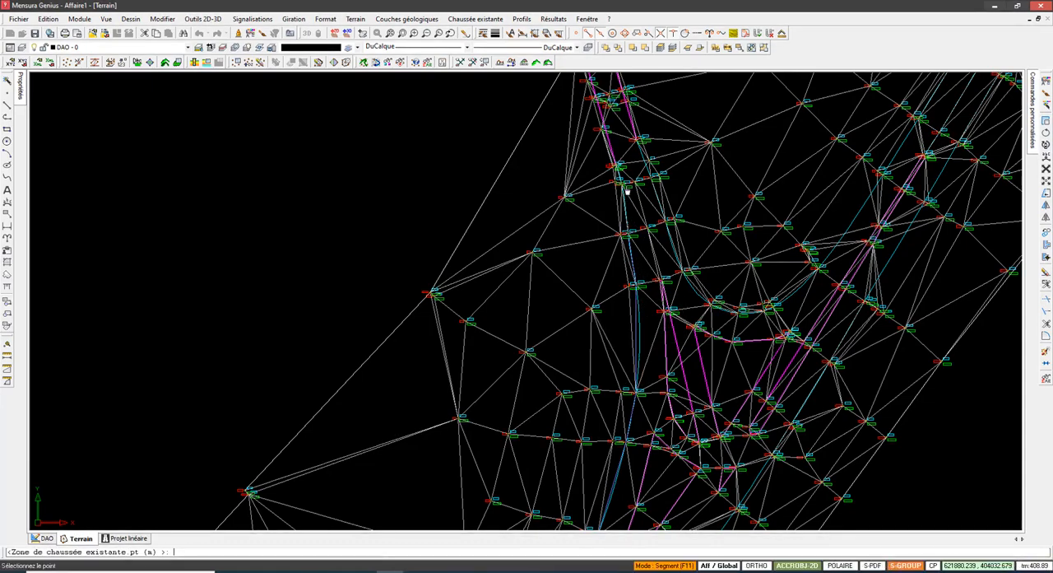
# Step: Carry the zone outline across the upper end of the side road and back down its eastern edge
pyautogui.scroll(3, 619, 167)
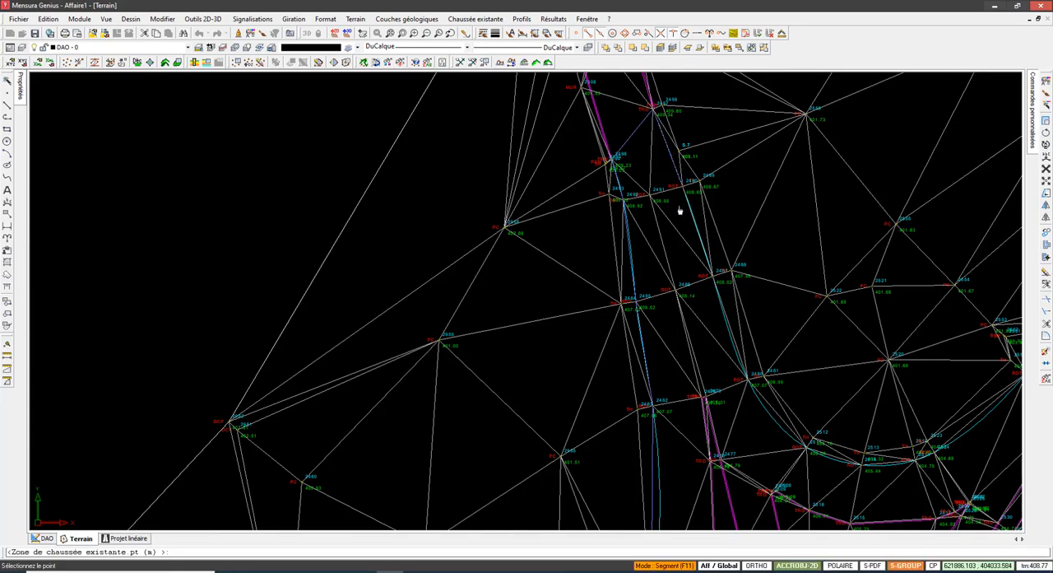
pyautogui.scroll(-5, 680, 206)
pyautogui.scroll(3, 665, 197)
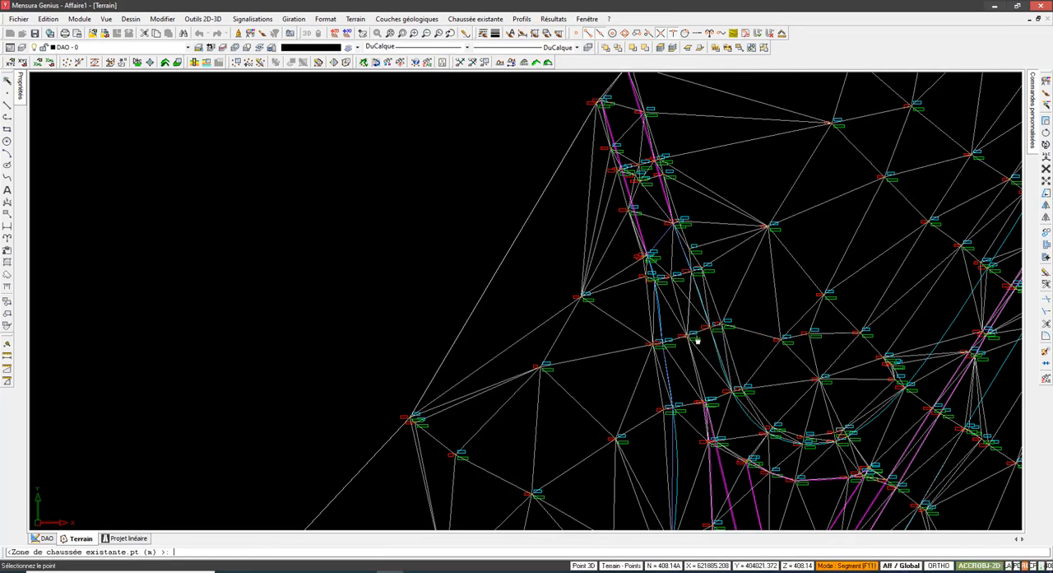
pyautogui.moveTo(705, 336); pyautogui.dragTo(593, 145, button='middle')
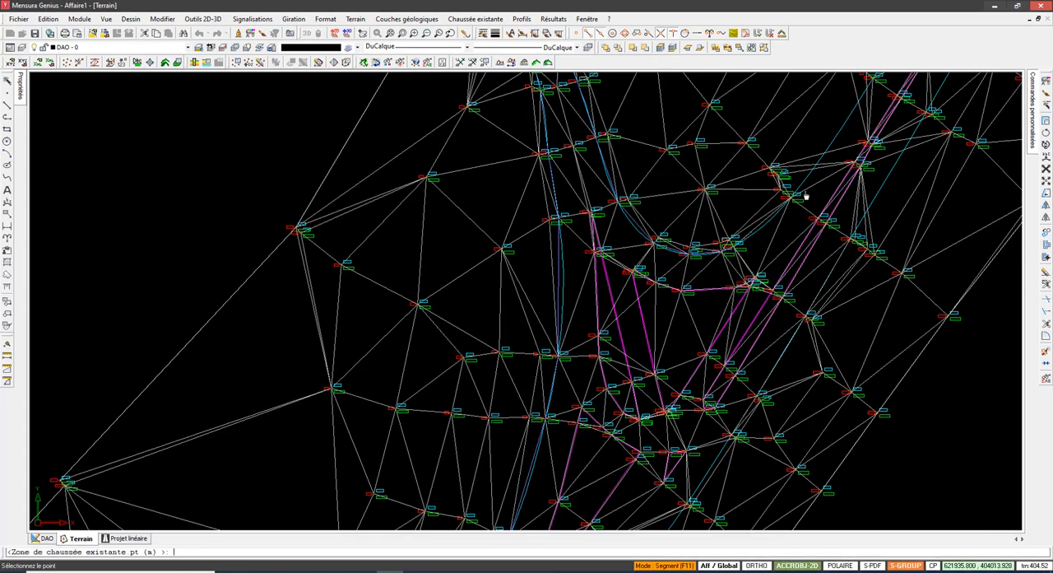
# Step: Trace the outline around the junction's east curve and continue northeast along the main road's northern edge
pyautogui.moveTo(792, 224); pyautogui.dragTo(686, 402, button='middle')
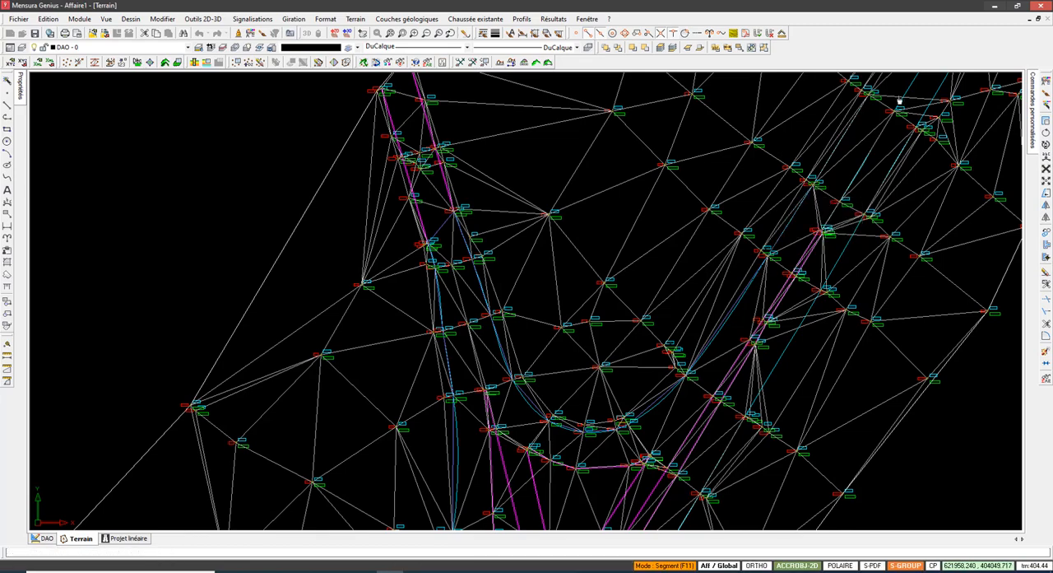
pyautogui.moveTo(882, 89); pyautogui.dragTo(684, 399, button='middle')
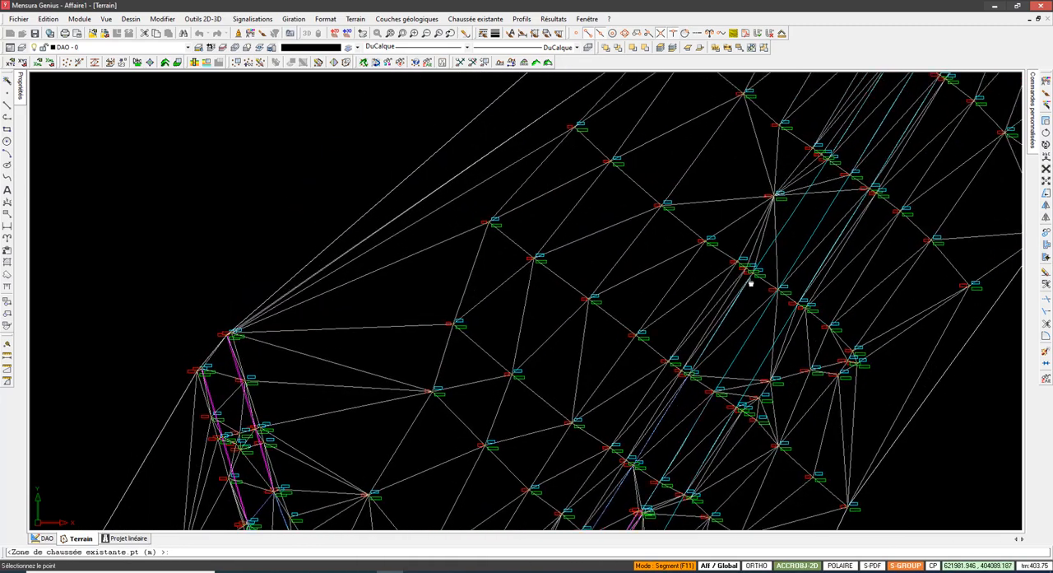
pyautogui.click(751, 277)
pyautogui.click(364, 571)
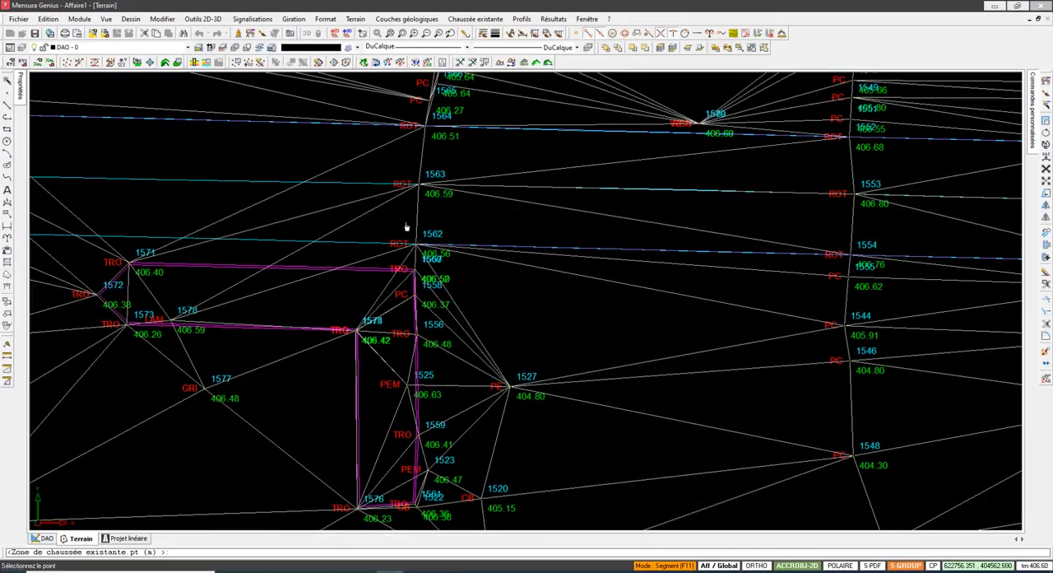
# Step: Continue the zone outline westward along the southern road edge from ROT point 1562 through points 1588, 1604 and 1638
pyautogui.scroll(-2, 373, 227)
pyautogui.moveTo(289, 244); pyautogui.dragTo(526, 239, button='middle')
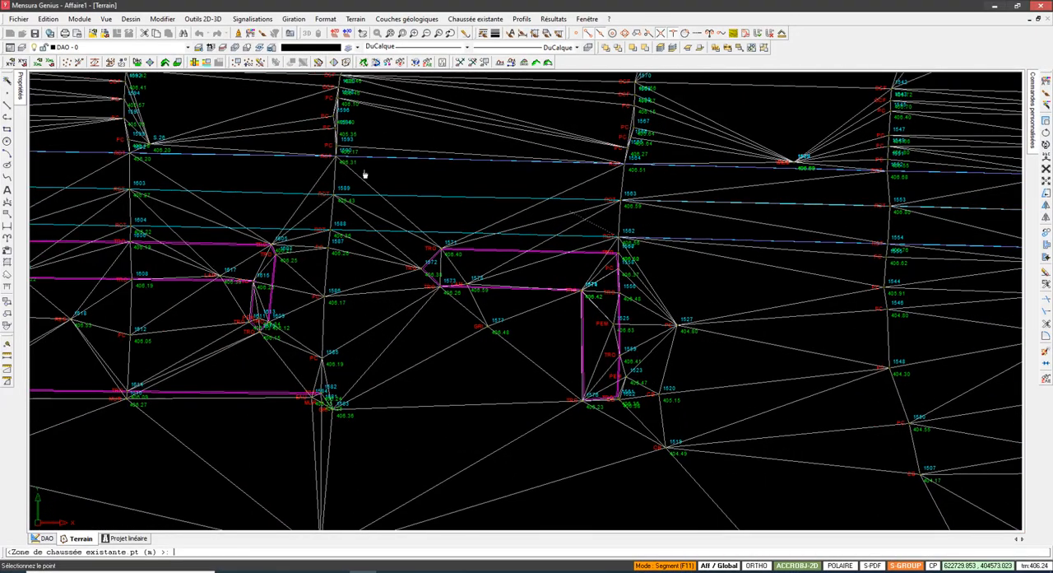
pyautogui.scroll(-1, 384, 222)
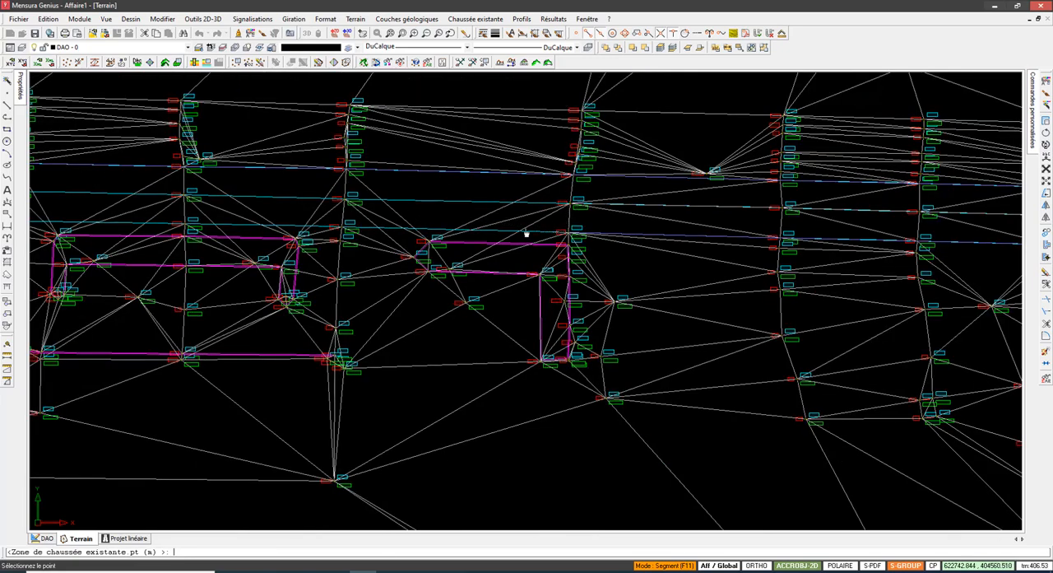
pyautogui.scroll(1, 535, 235)
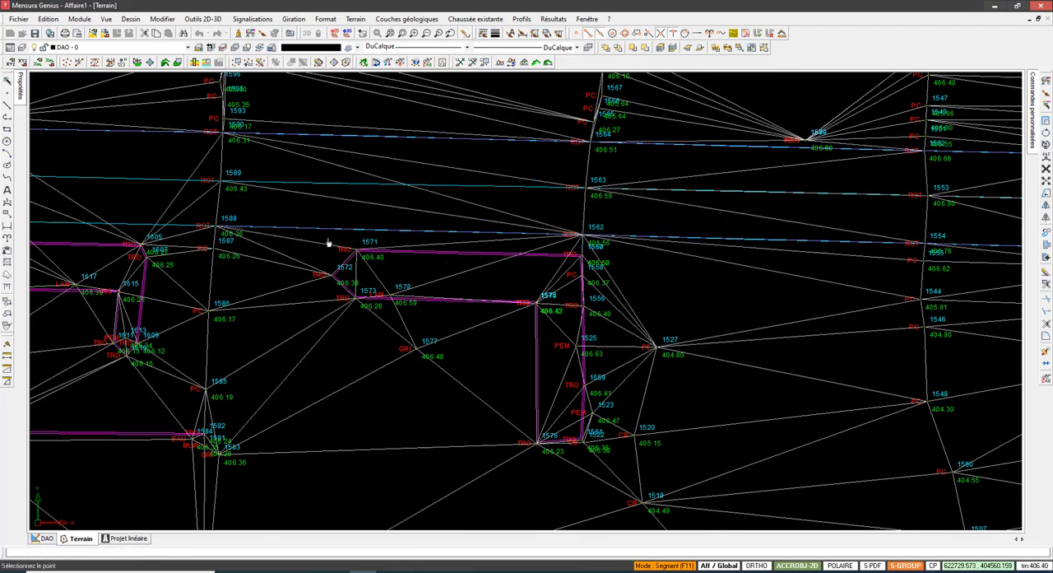
pyautogui.scroll(-1, 517, 233)
pyautogui.scroll(3, 433, 230)
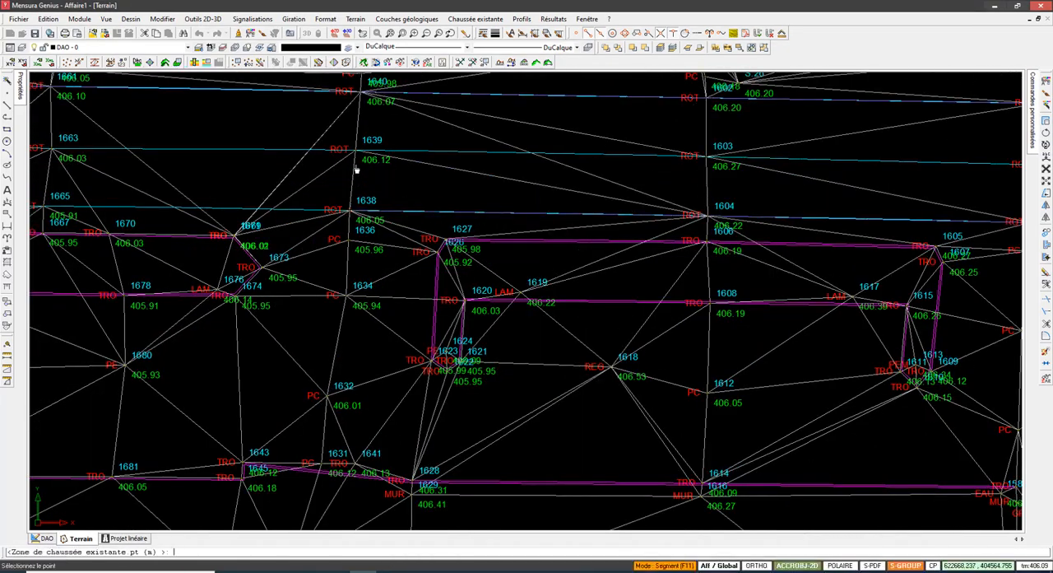
# Step: Extend the outline west along the southern road edge through ROT points 1665 and 1703
pyautogui.moveTo(278, 213); pyautogui.dragTo(581, 217, button='middle')
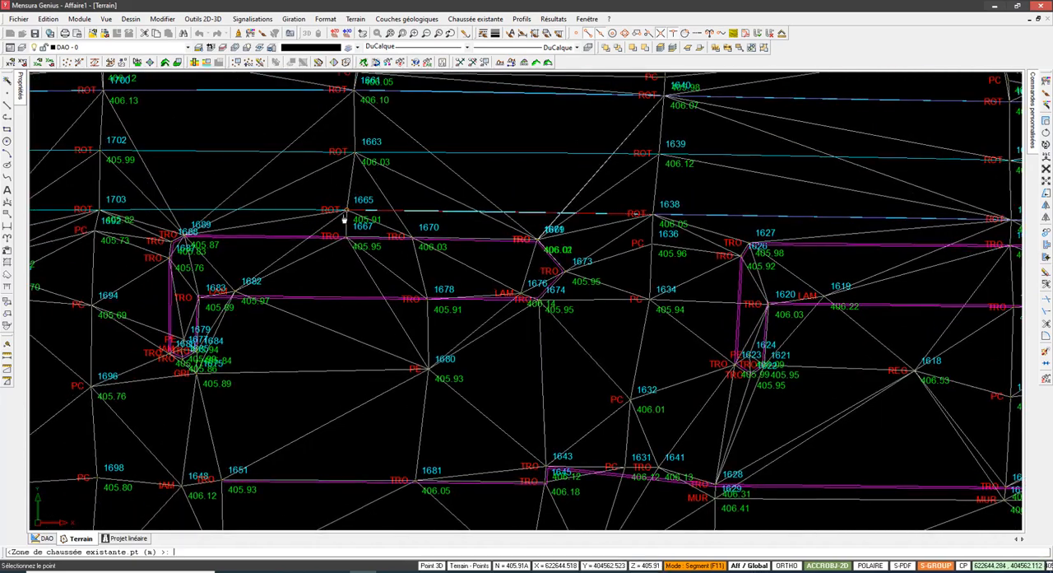
pyautogui.moveTo(264, 227); pyautogui.dragTo(486, 247, button='middle')
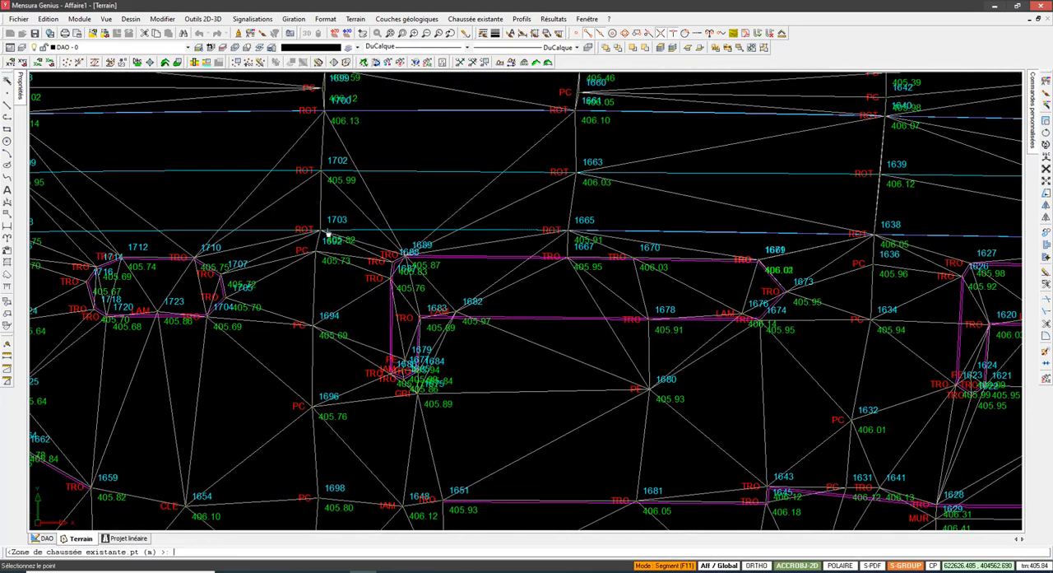
pyautogui.click(324, 231)
pyautogui.scroll(-3, 407, 235)
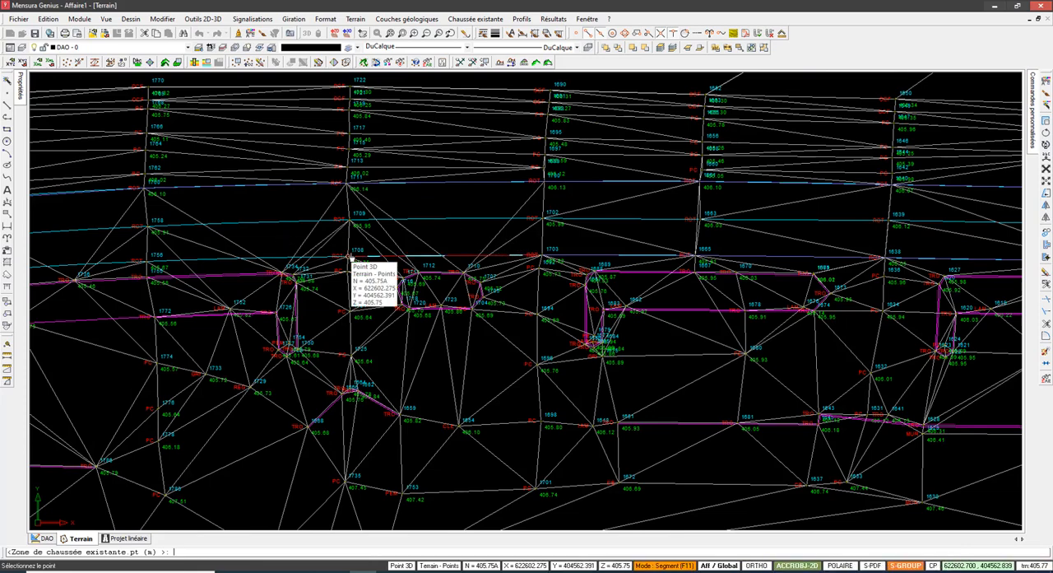
# Step: Extend the outline along the southern road edge through ROT points 1708, 1756 and 1788
pyautogui.moveTo(344, 261); pyautogui.dragTo(496, 249, button='middle')
pyautogui.moveTo(155, 263); pyautogui.dragTo(348, 254, button='middle')
pyautogui.click(276, 254)
pyautogui.moveTo(277, 254); pyautogui.dragTo(381, 244, button='middle')
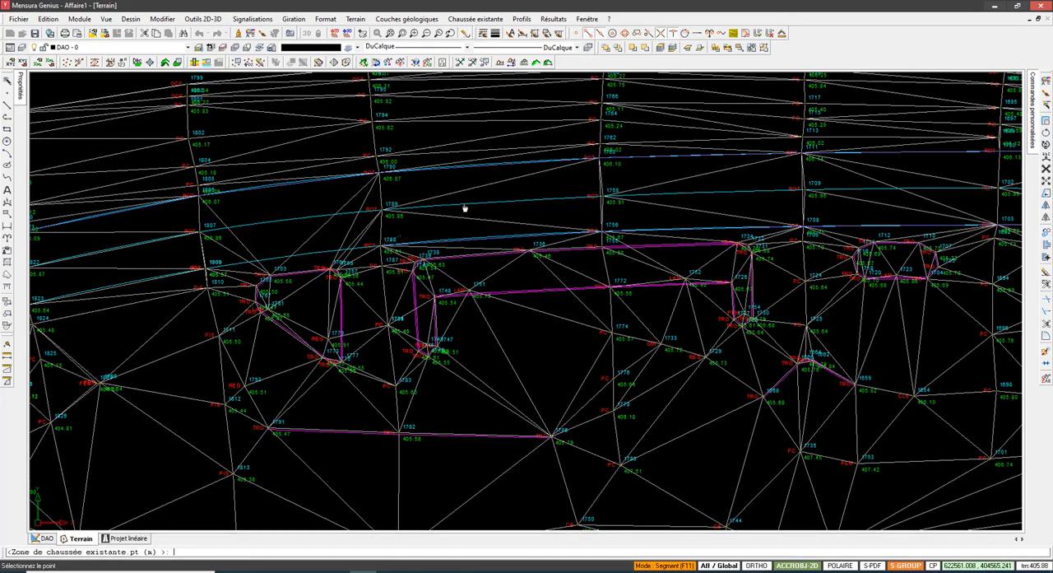
pyautogui.moveTo(383, 250)
pyautogui.mouseDown(button='middle')
pyautogui.moveTo(567, 222)
pyautogui.moveTo(534, 214)
pyautogui.moveTo(461, 263)
pyautogui.mouseUp(button='middle')
pyautogui.scroll(2, 460, 264)
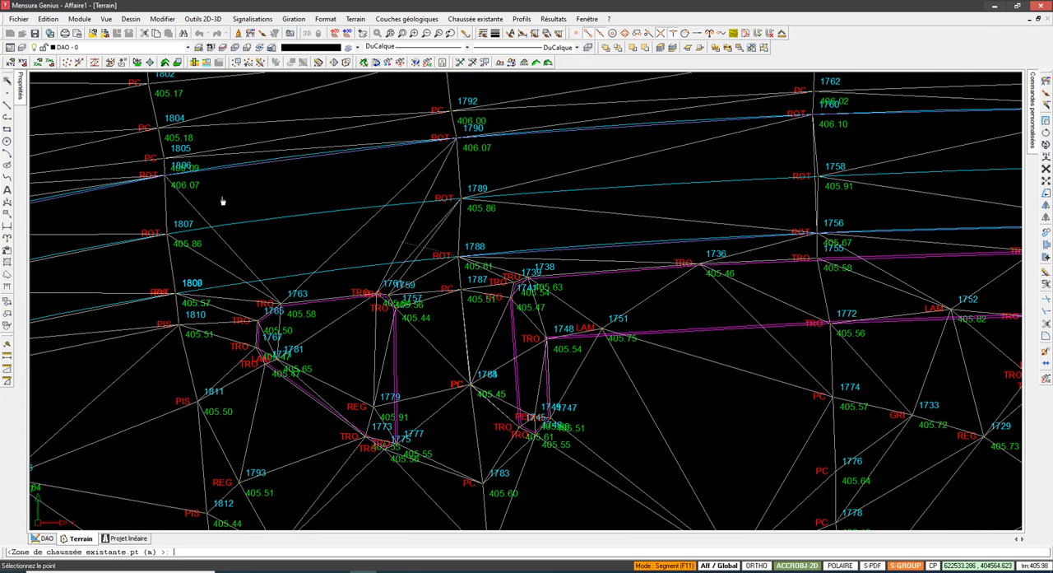
# Step: Examine the survey points and triangulation between the cross-sections at ROT points 1788 and 1809 on the southern road edge
pyautogui.scroll(-3, 201, 189)
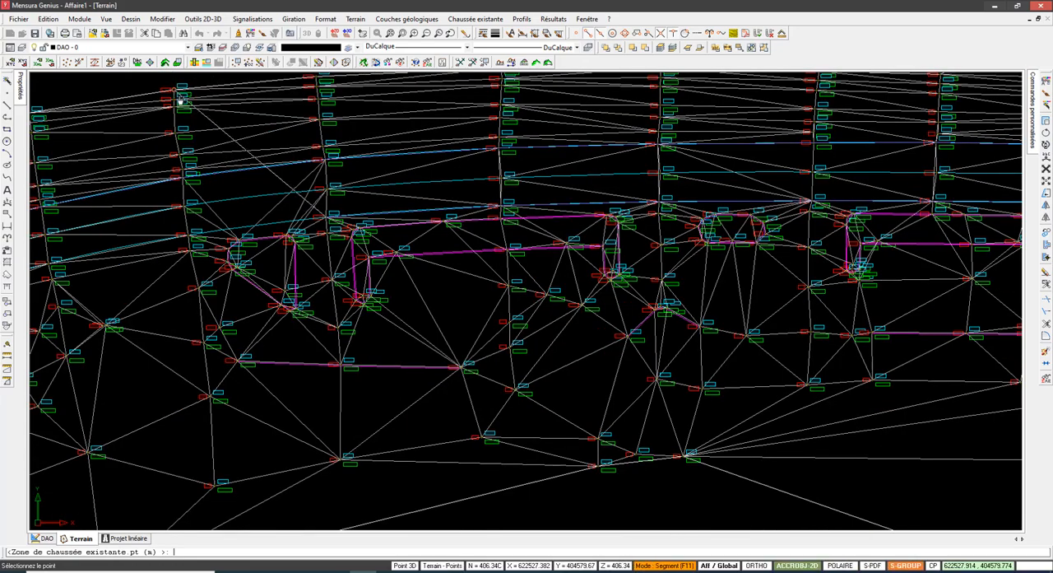
pyautogui.scroll(2, 173, 85)
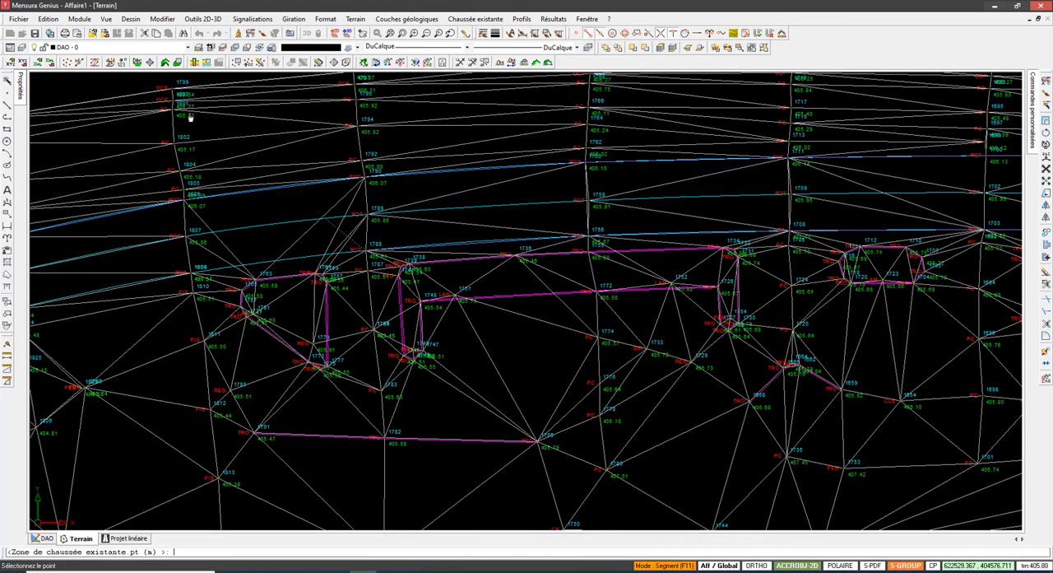
pyautogui.scroll(4, 236, 156)
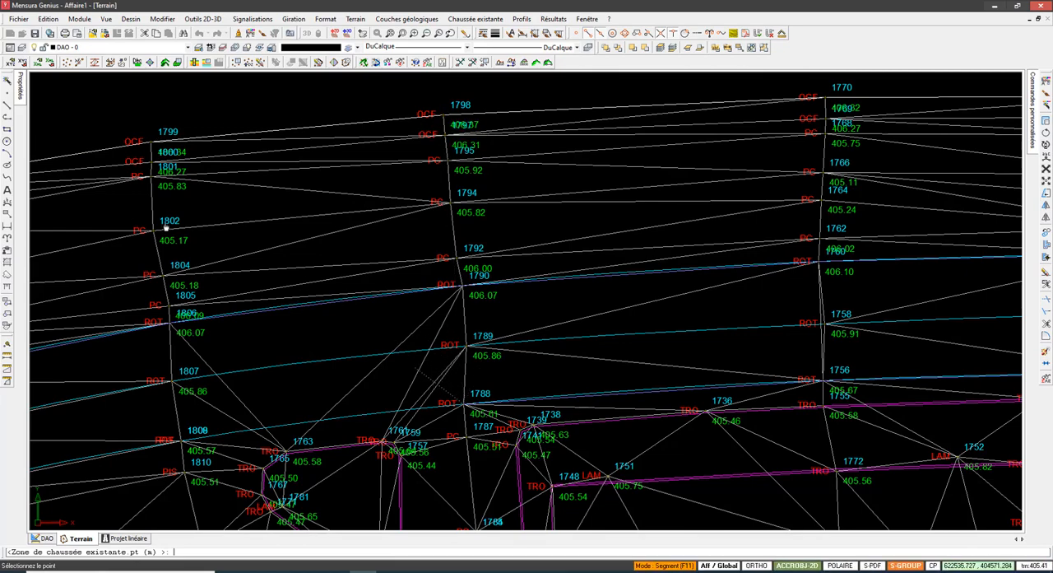
pyautogui.scroll(-2, 416, 216)
pyautogui.scroll(5, 395, 359)
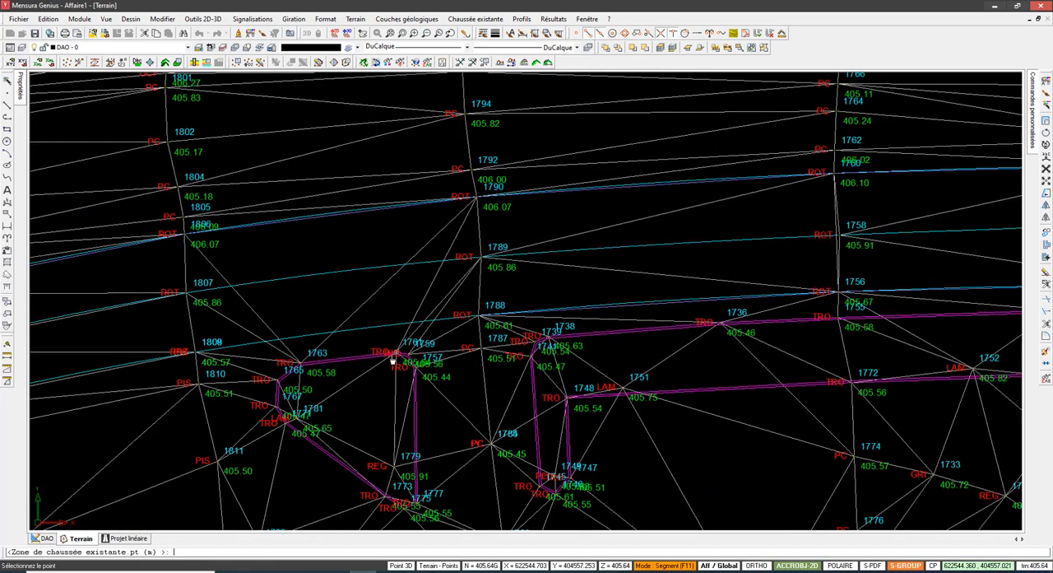
pyautogui.scroll(-3, 362, 329)
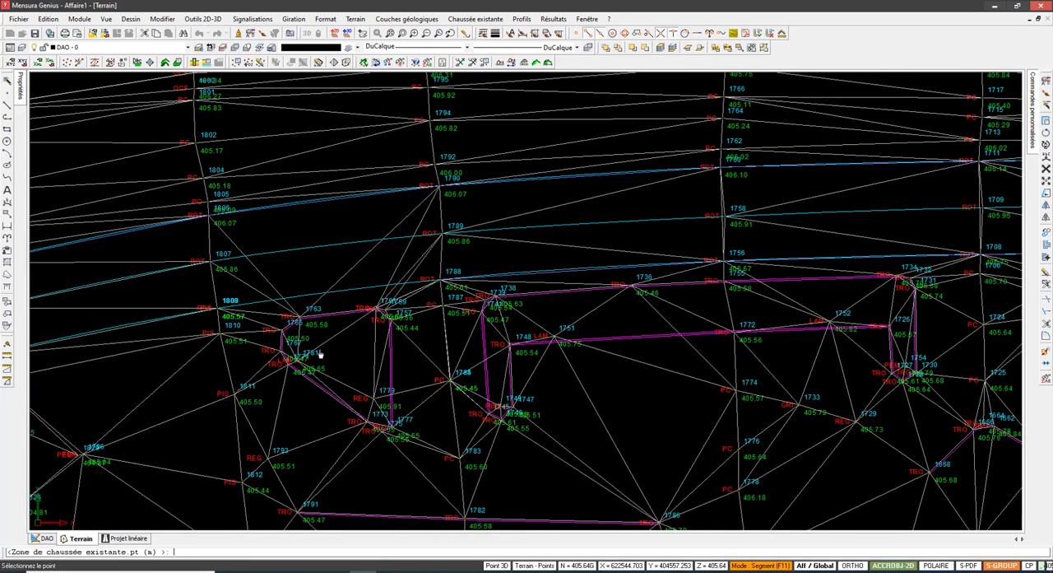
pyautogui.scroll(1, 221, 233)
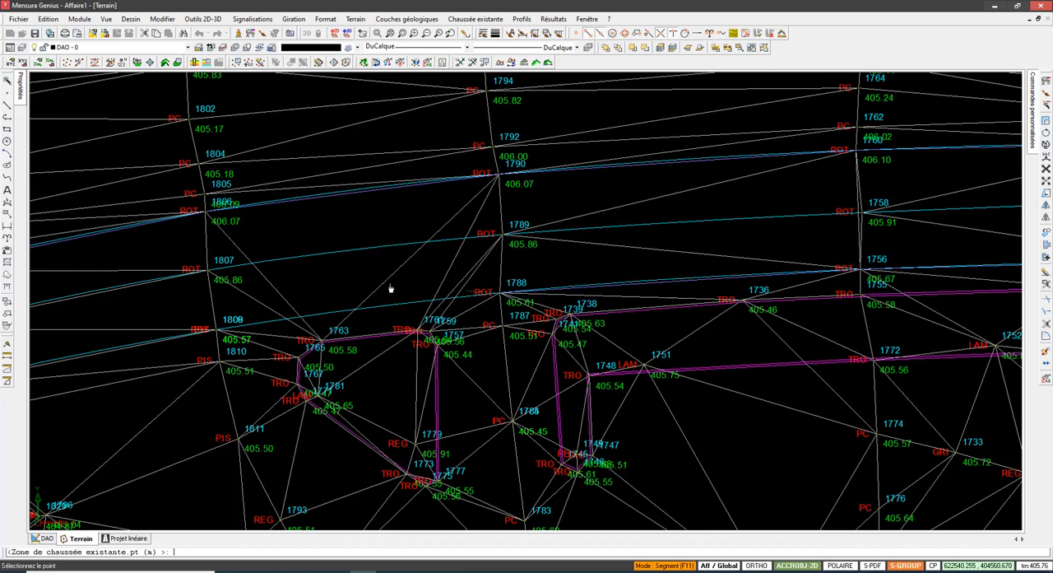
pyautogui.scroll(-2, 550, 269)
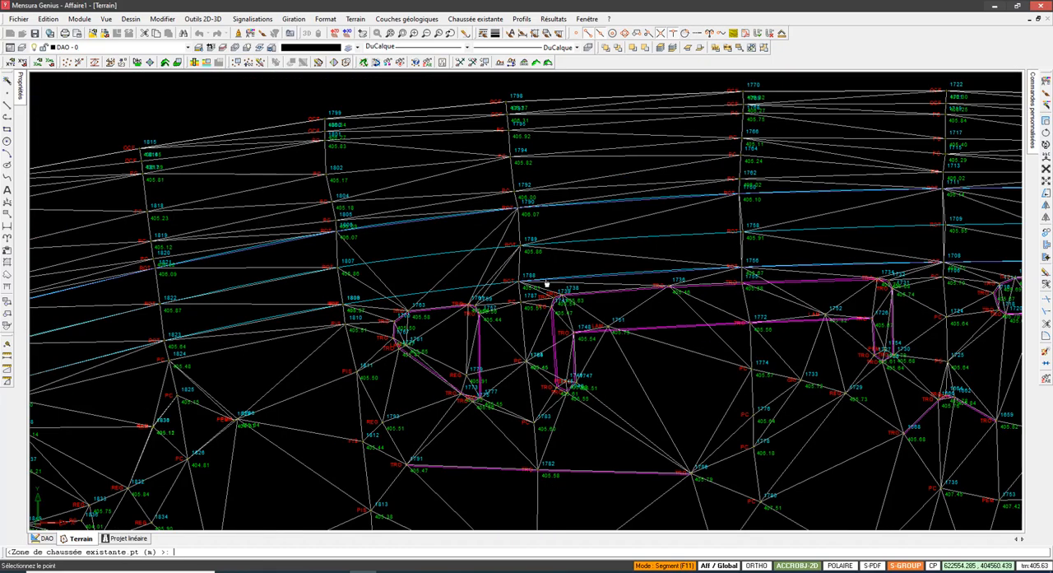
pyautogui.scroll(3, 547, 284)
pyautogui.scroll(-2, 520, 299)
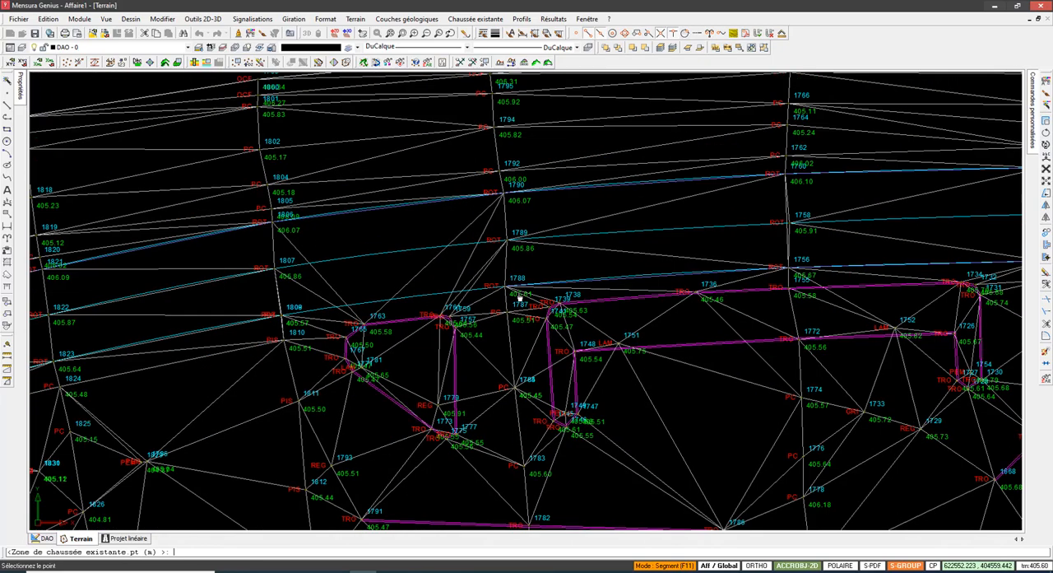
pyautogui.scroll(2, 455, 317)
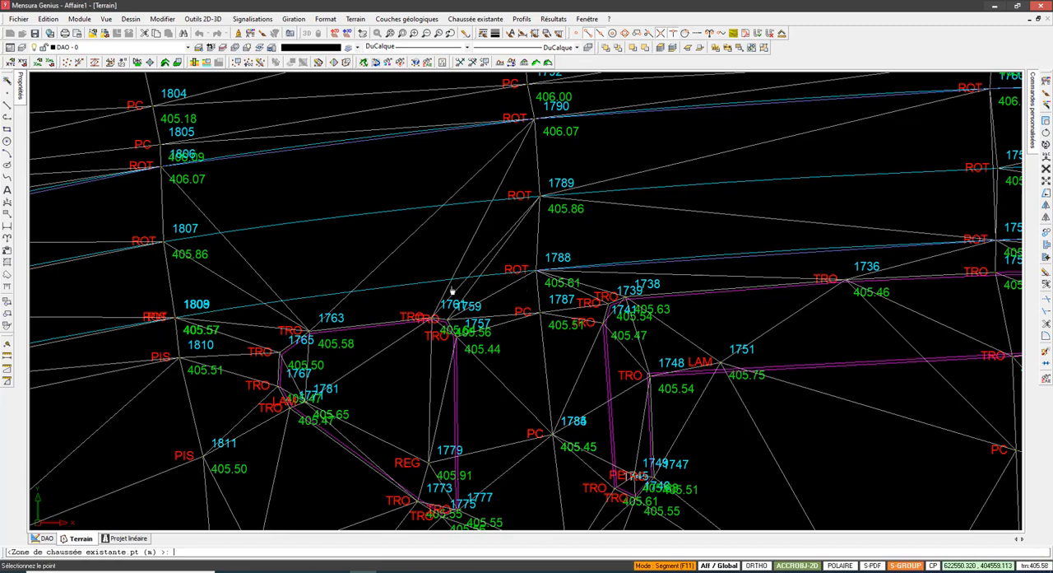
pyautogui.scroll(-1, 477, 236)
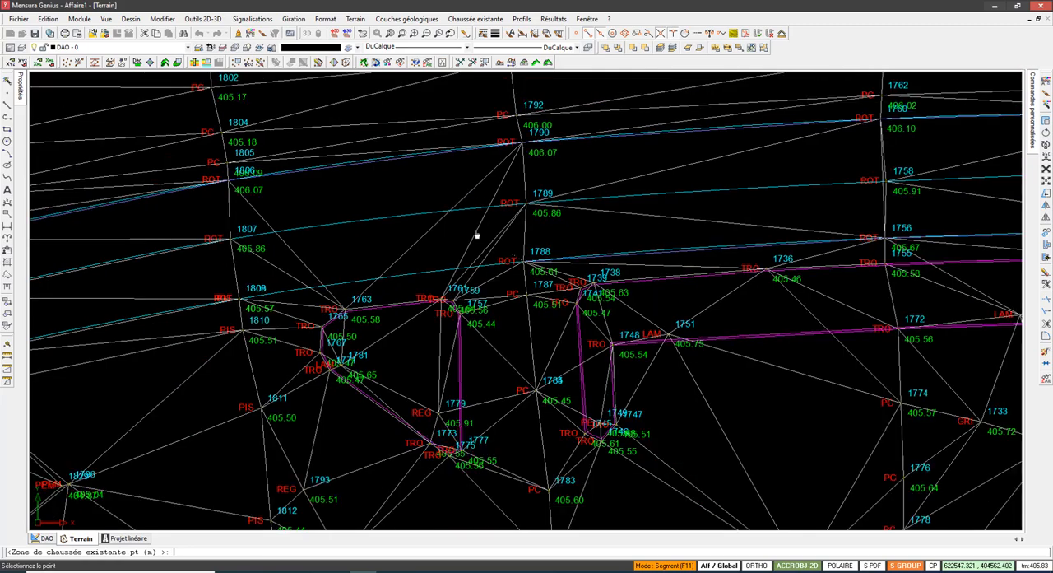
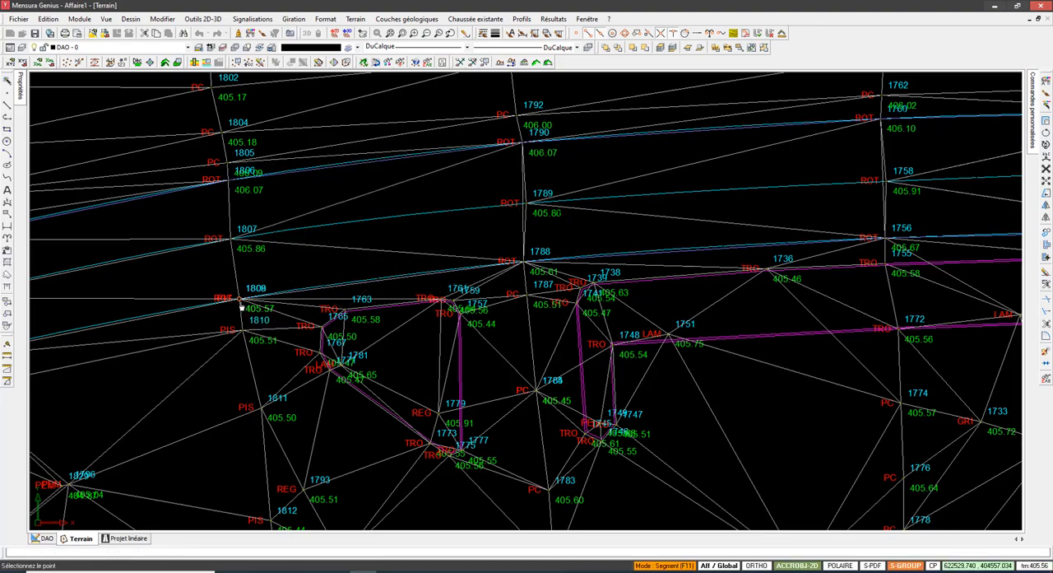
# Step: Extend the outline west along the southern road edge through ROT points 1809, 1823, 1840 and 1856
pyautogui.scroll(-2, 270, 294)
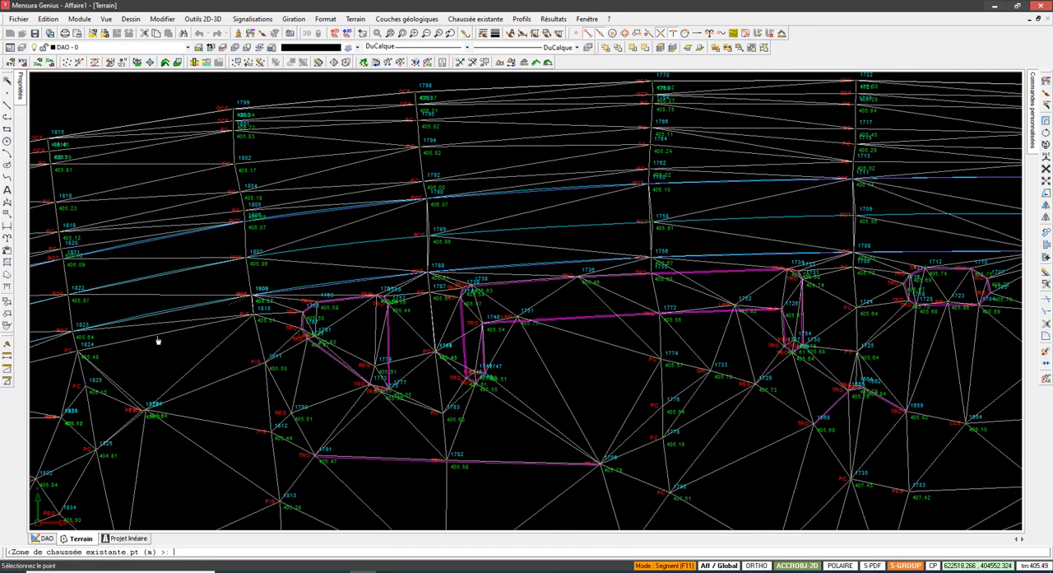
pyautogui.moveTo(228, 323)
pyautogui.mouseDown(button='middle')
pyautogui.moveTo(491, 275)
pyautogui.moveTo(301, 338)
pyautogui.moveTo(336, 335)
pyautogui.mouseUp(button='middle')
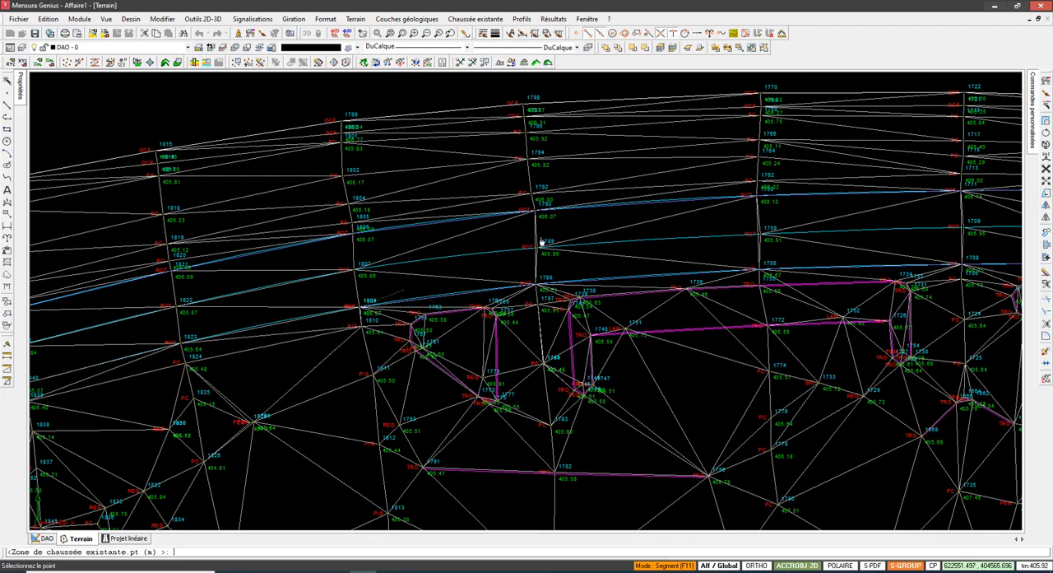
pyautogui.moveTo(244, 328); pyautogui.dragTo(635, 230, button='middle')
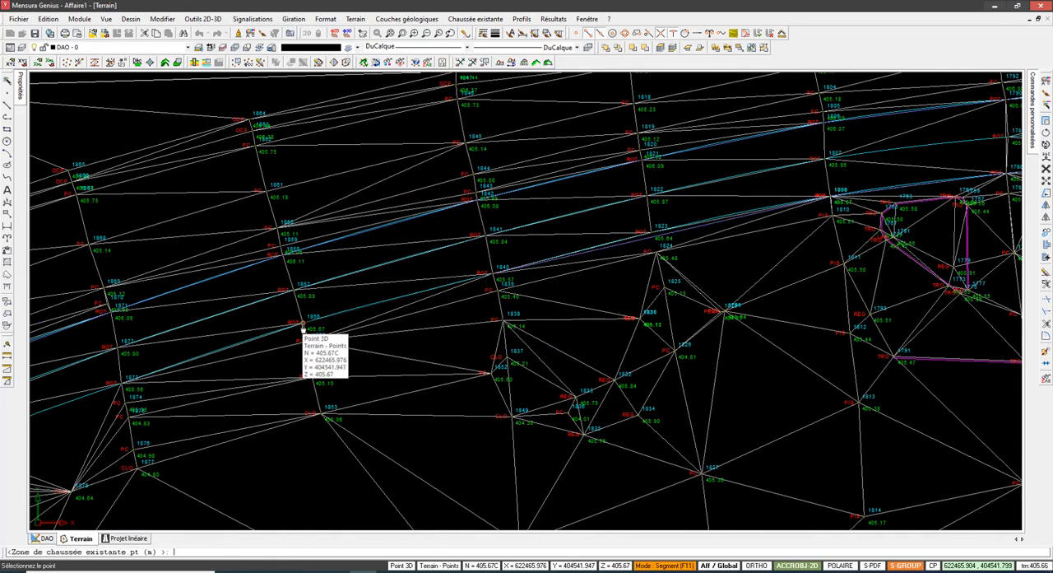
pyautogui.moveTo(278, 357); pyautogui.dragTo(563, 252, button='middle')
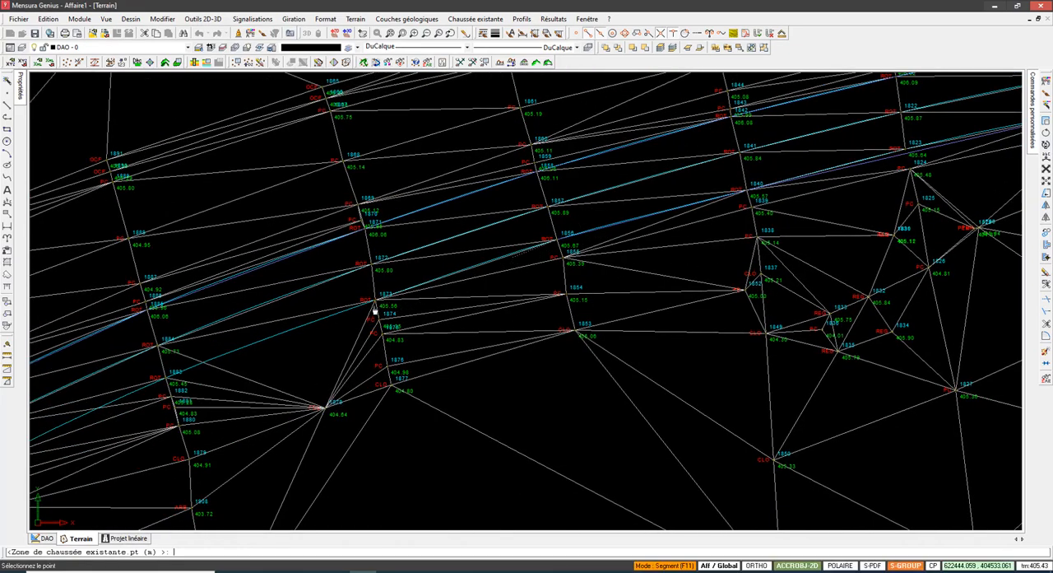
# Step: Continue the outline southwest along the southern road edge through ROT points 1873, 1883 and 1896
pyautogui.scroll(4, 332, 419)
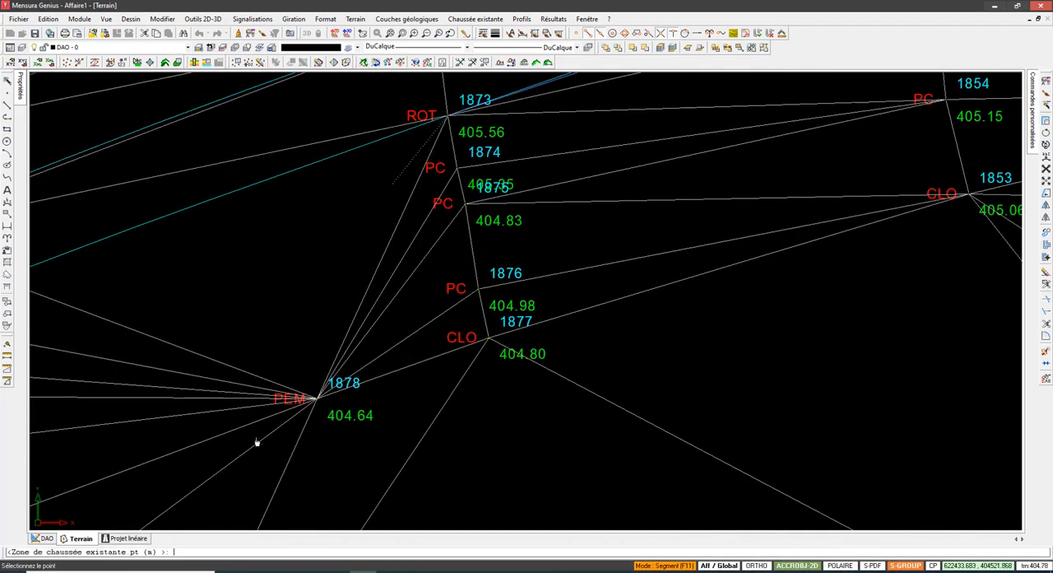
pyautogui.scroll(4, 285, 415)
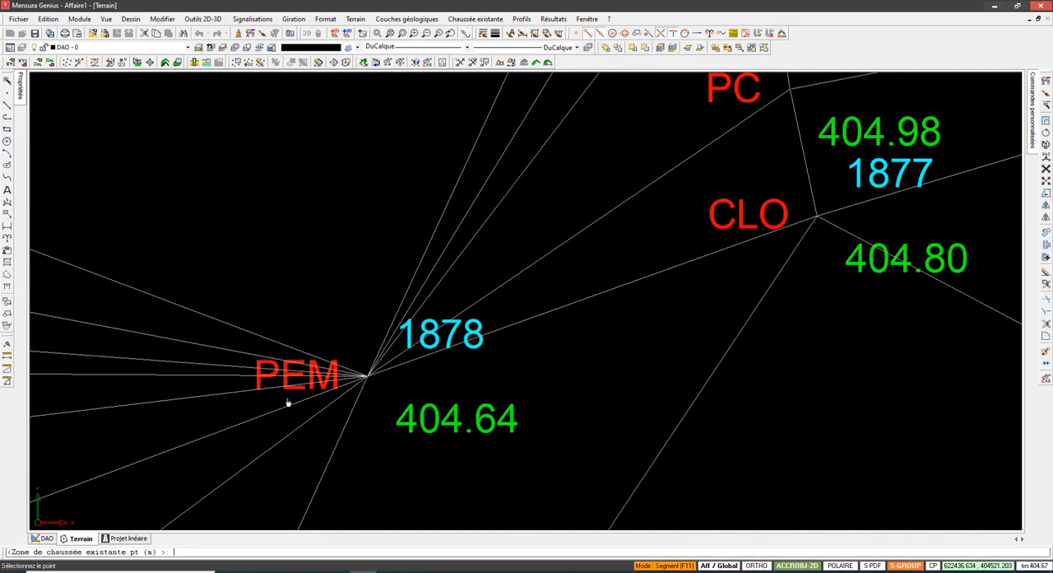
pyautogui.scroll(-7, 288, 402)
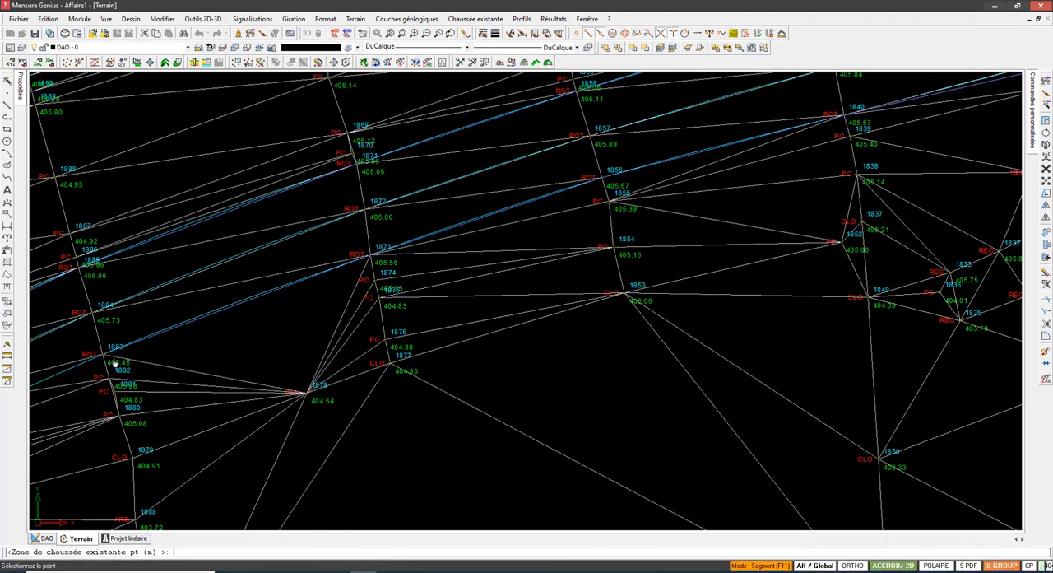
pyautogui.moveTo(242, 341)
pyautogui.mouseDown(button='middle')
pyautogui.moveTo(620, 226)
pyautogui.moveTo(609, 235)
pyautogui.mouseUp(button='middle')
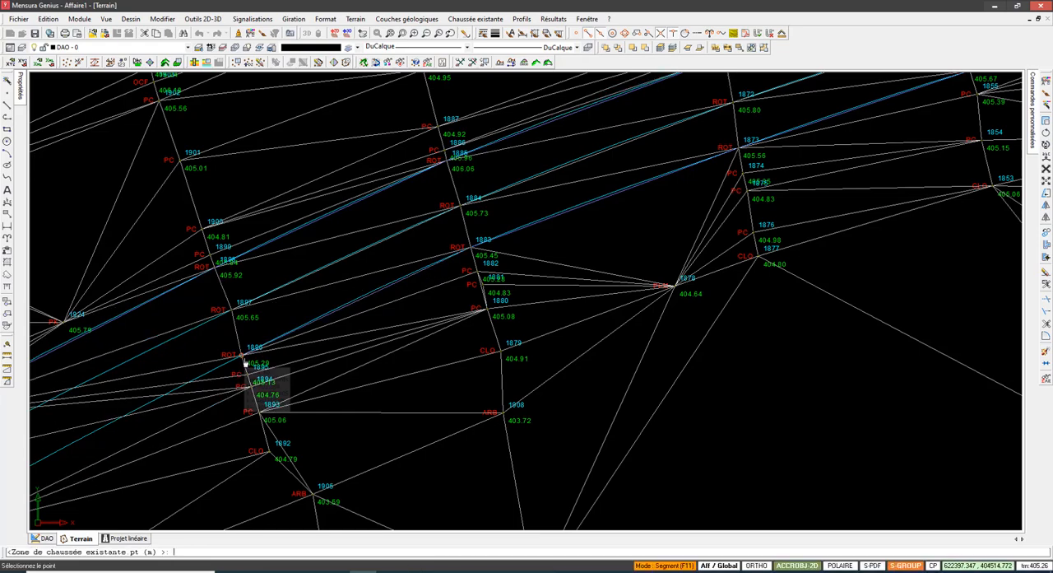
pyautogui.moveTo(151, 418); pyautogui.dragTo(412, 286, button='middle')
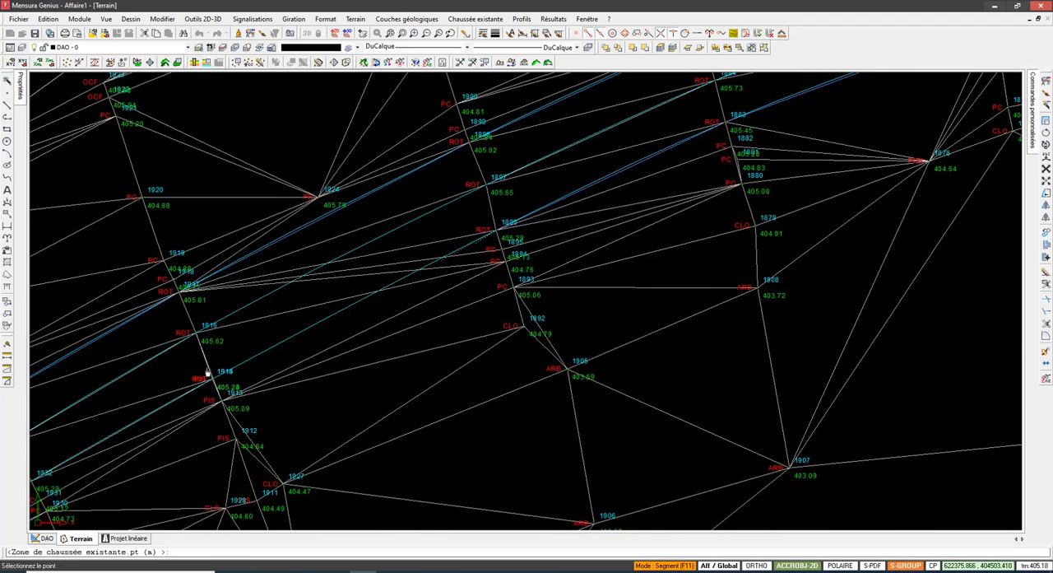
# Step: Extend the outline southwest along the southern road edge through ROT points 1914 and 1932
pyautogui.scroll(-1, 374, 298)
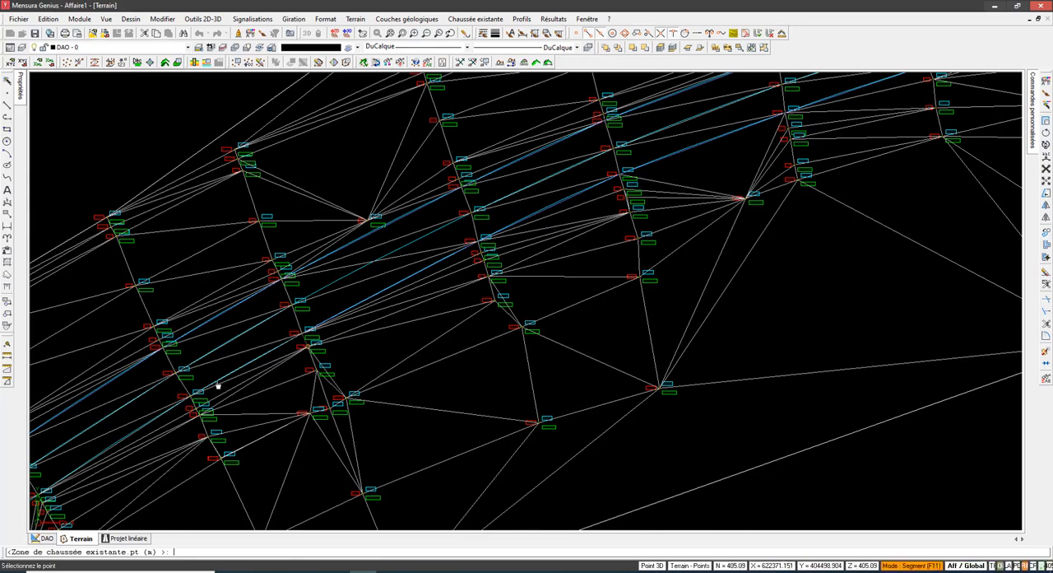
pyautogui.scroll(3, 192, 414)
pyautogui.scroll(1, 239, 376)
pyautogui.moveTo(239, 376); pyautogui.dragTo(434, 254, button='middle')
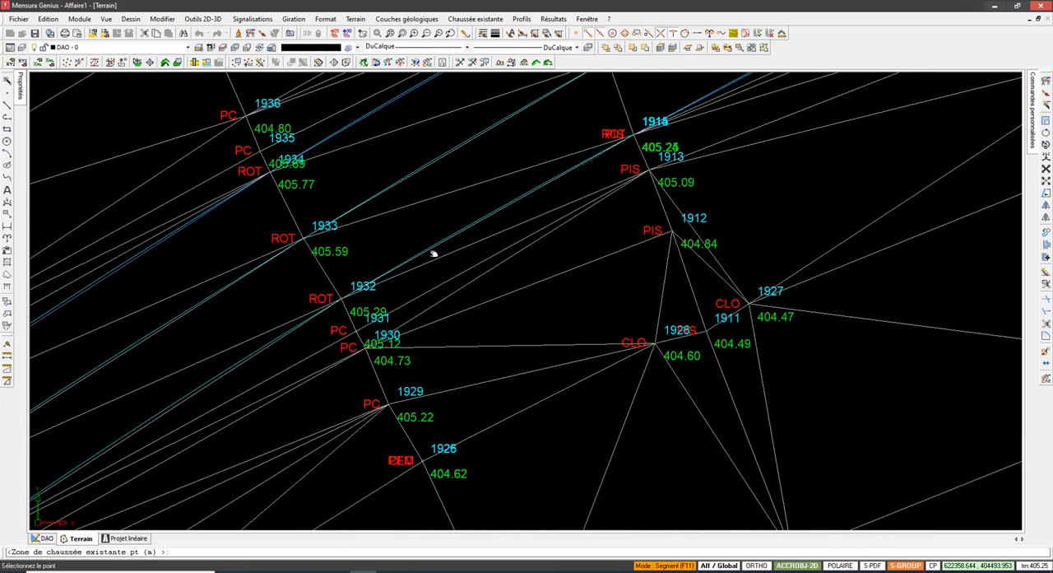
pyautogui.click(343, 307)
# Step: Continue the outline along the southern road edge from ROT point 1932, across the next cross-section, to ROT point 1964
pyautogui.scroll(-3, 427, 288)
pyautogui.moveTo(338, 330); pyautogui.dragTo(438, 216, button='middle')
pyautogui.moveTo(137, 413); pyautogui.dragTo(304, 288, button='middle')
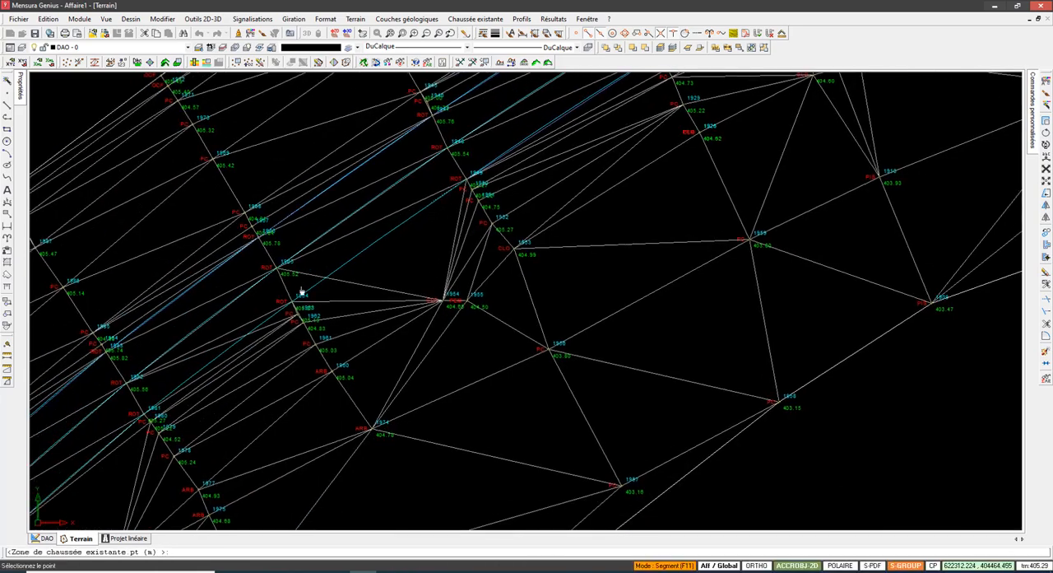
pyautogui.click(288, 309)
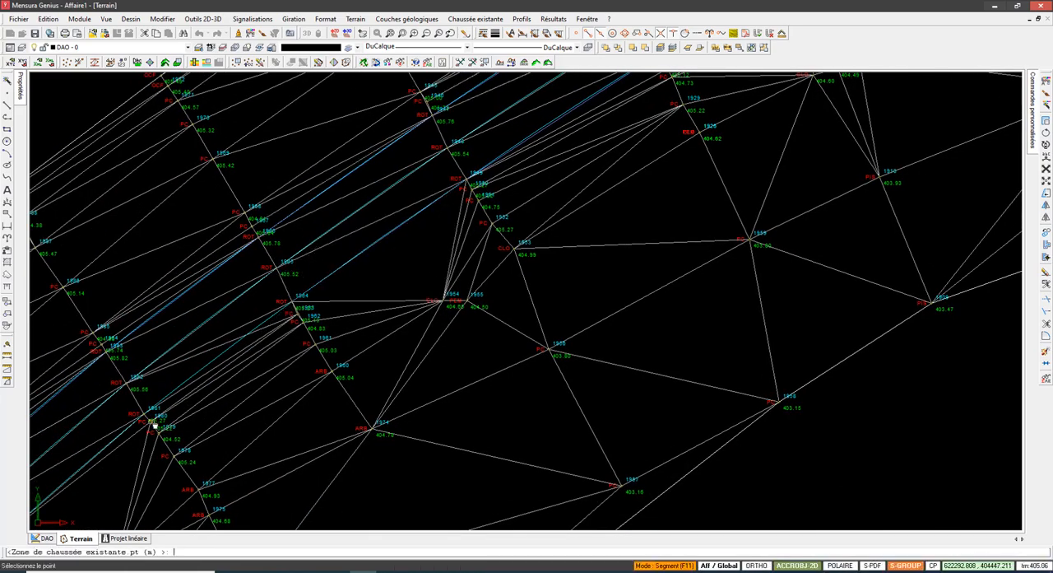
pyautogui.moveTo(194, 360); pyautogui.dragTo(282, 277, button='middle')
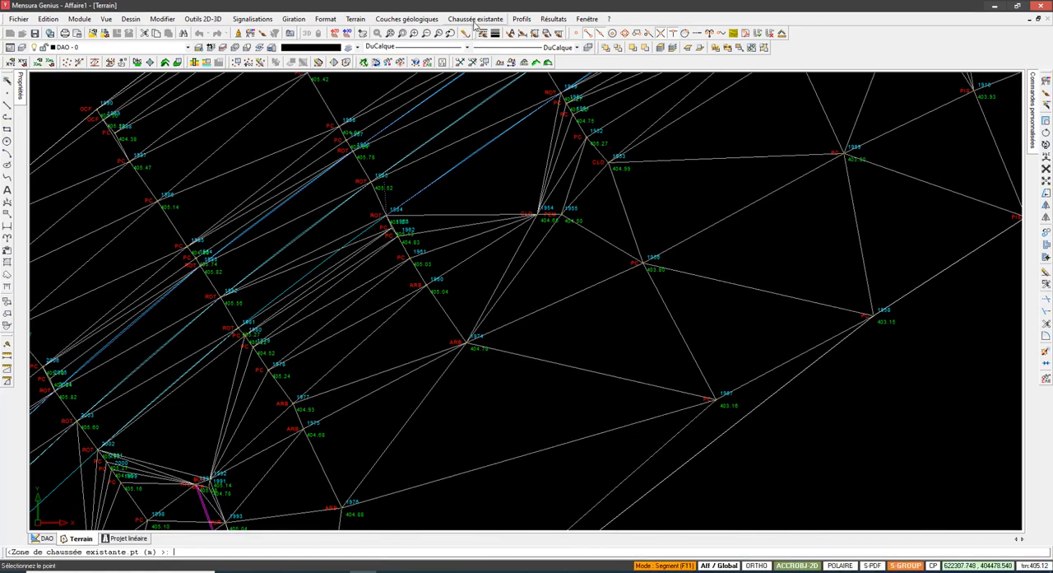
# Step: Extend the outline along the southern road edge through ROT points 1981 and 2002
pyautogui.scroll(2, 251, 310)
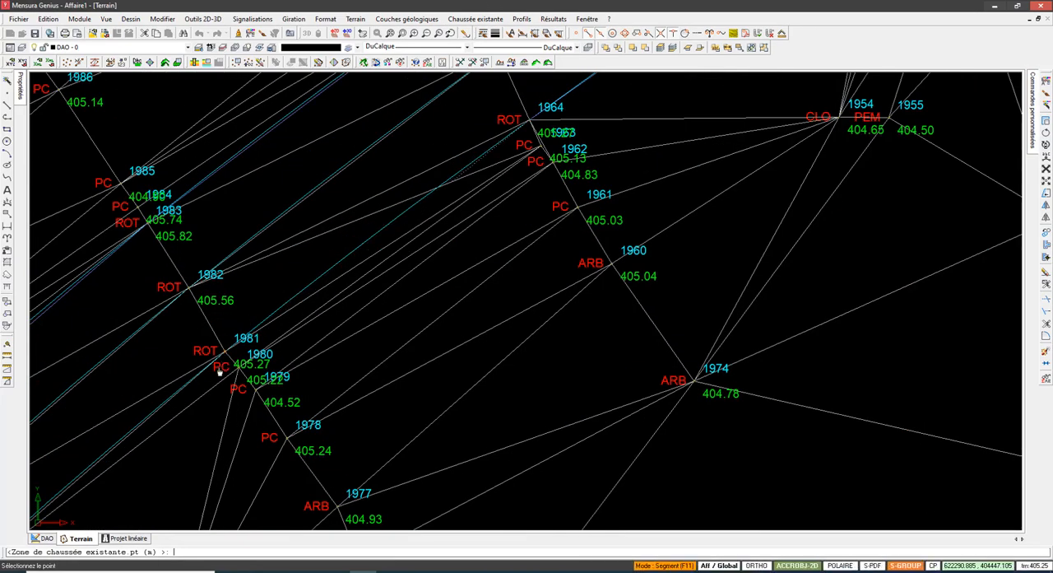
pyautogui.click(228, 358)
pyautogui.moveTo(247, 367); pyautogui.dragTo(505, 216, button='middle')
pyautogui.moveTo(302, 385); pyautogui.dragTo(393, 263, button='middle')
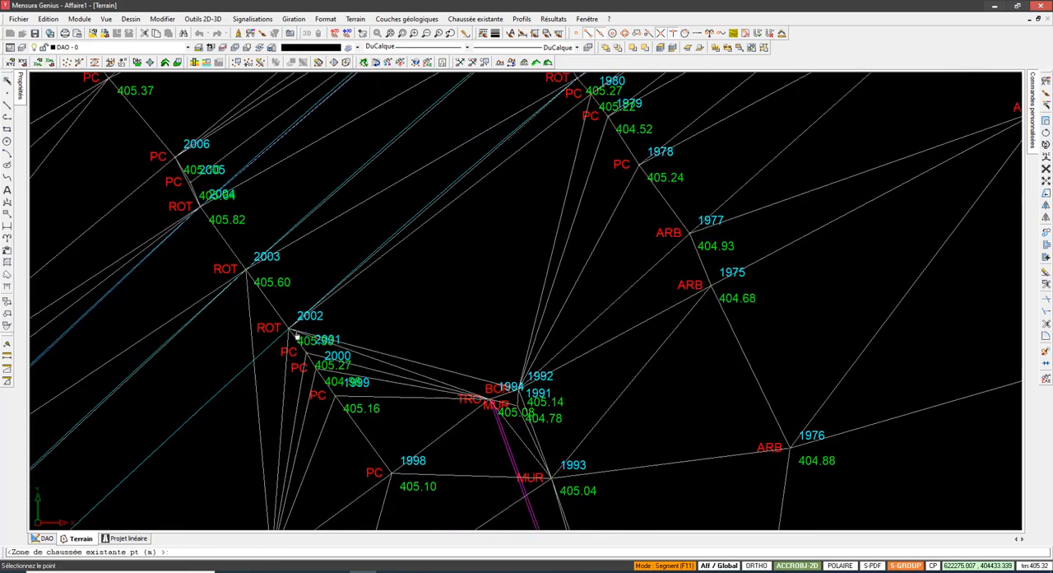
pyautogui.click(291, 331)
# Step: Continue the outline southwest along the southern road edge through ROT points 2020, 2035 and 2052
pyautogui.scroll(-2, 354, 296)
pyautogui.moveTo(324, 337); pyautogui.dragTo(453, 224, button='middle')
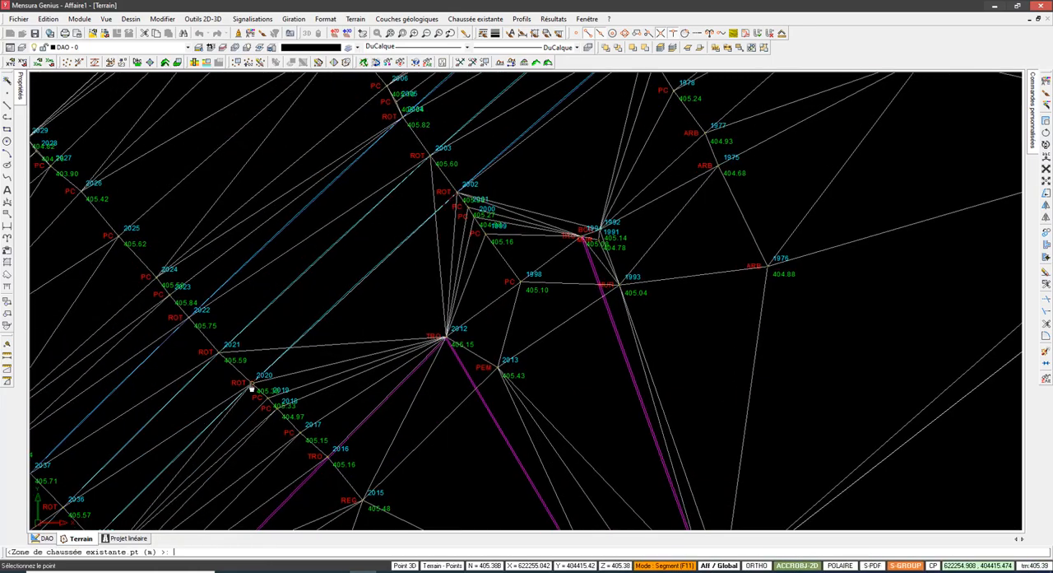
pyautogui.click(252, 386)
pyautogui.moveTo(246, 411); pyautogui.dragTo(448, 229, button='middle')
pyautogui.click(291, 364)
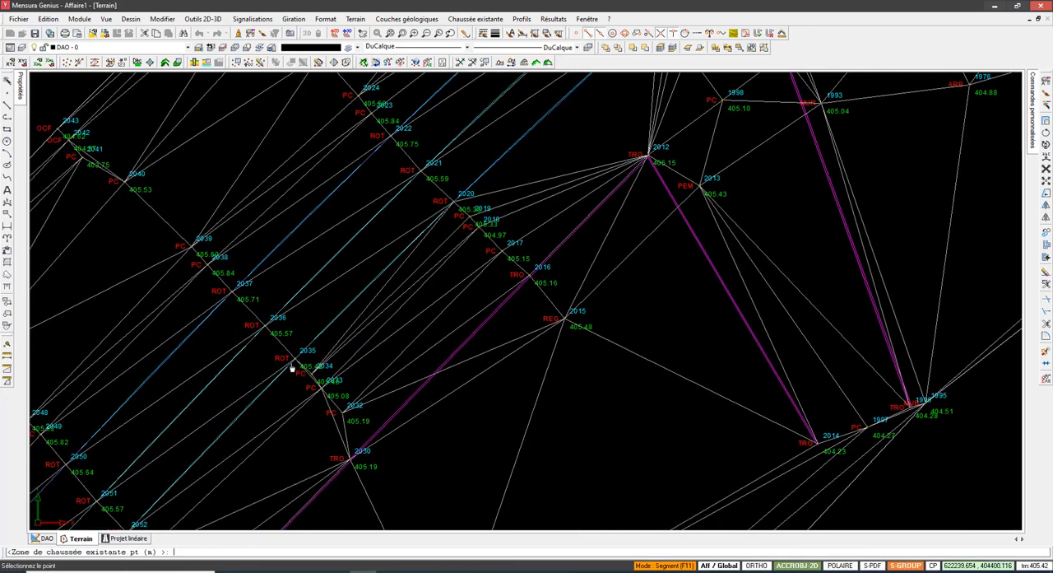
pyautogui.moveTo(236, 456); pyautogui.dragTo(436, 267, button='middle')
pyautogui.click(331, 342)
# Step: Extend the outline along the southern road edge through ROT points 2064 and 2079
pyautogui.scroll(-2, 213, 492)
pyautogui.moveTo(212, 492); pyautogui.dragTo(360, 315, button='middle')
pyautogui.scroll(3, 332, 341)
pyautogui.click(327, 325)
pyautogui.scroll(-2, 386, 331)
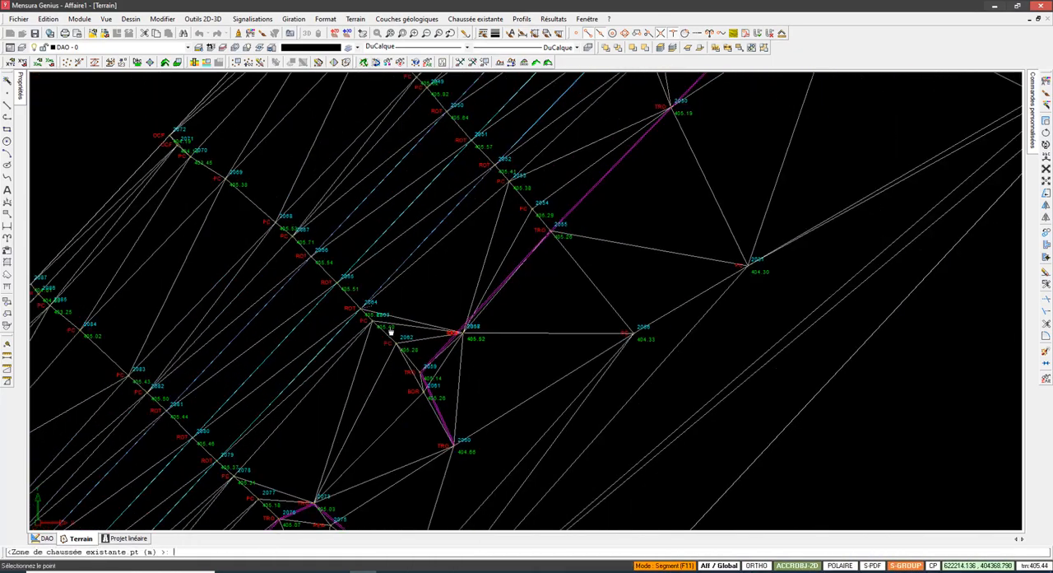
pyautogui.moveTo(307, 395); pyautogui.dragTo(354, 327, button='middle')
pyautogui.click(255, 406)
# Step: Continue the outline along the southern road edge through ROT point 2096 and the next cross-section to ROT point 2132
pyautogui.moveTo(411, 250); pyautogui.dragTo(451, 196, button='middle')
pyautogui.moveTo(195, 456); pyautogui.dragTo(263, 365, button='middle')
pyautogui.scroll(1, 232, 403)
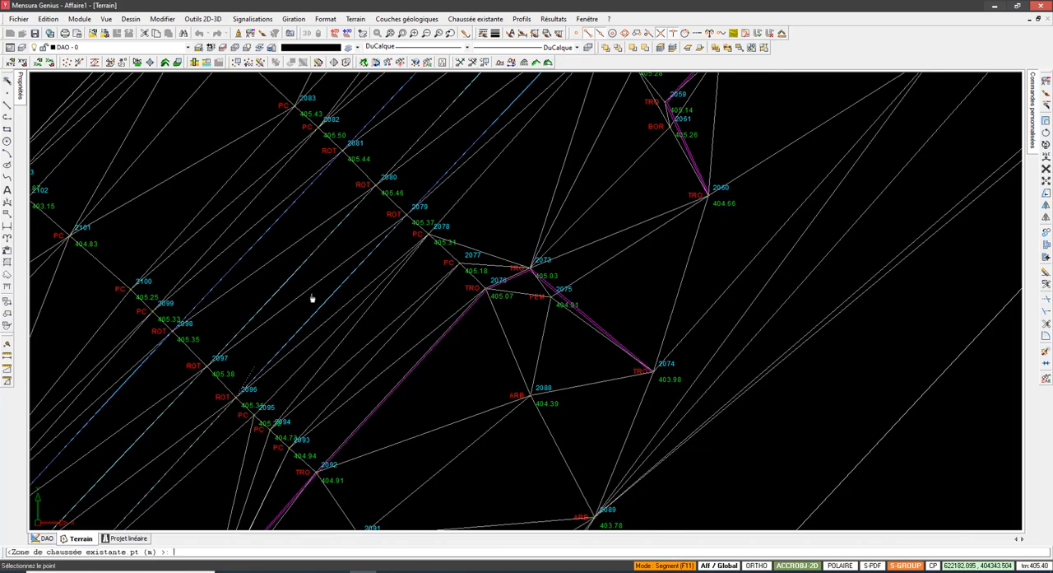
pyautogui.scroll(-3, 411, 275)
pyautogui.click(297, 341)
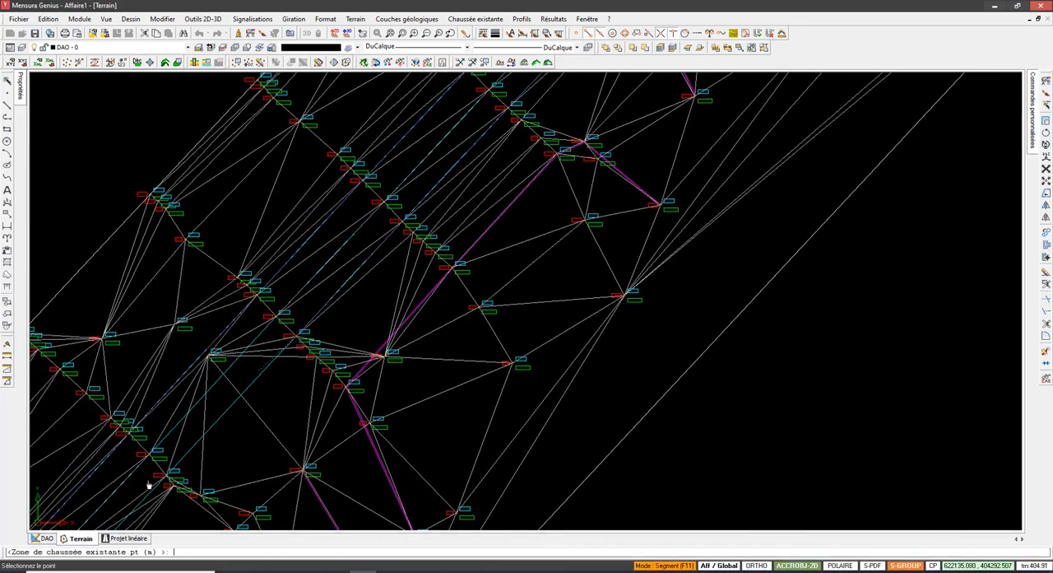
pyautogui.click(169, 478)
# Step: Extend the outline southwest along the southern road edge through ROT points 2148, 2163 and 2178
pyautogui.scroll(3, 320, 389)
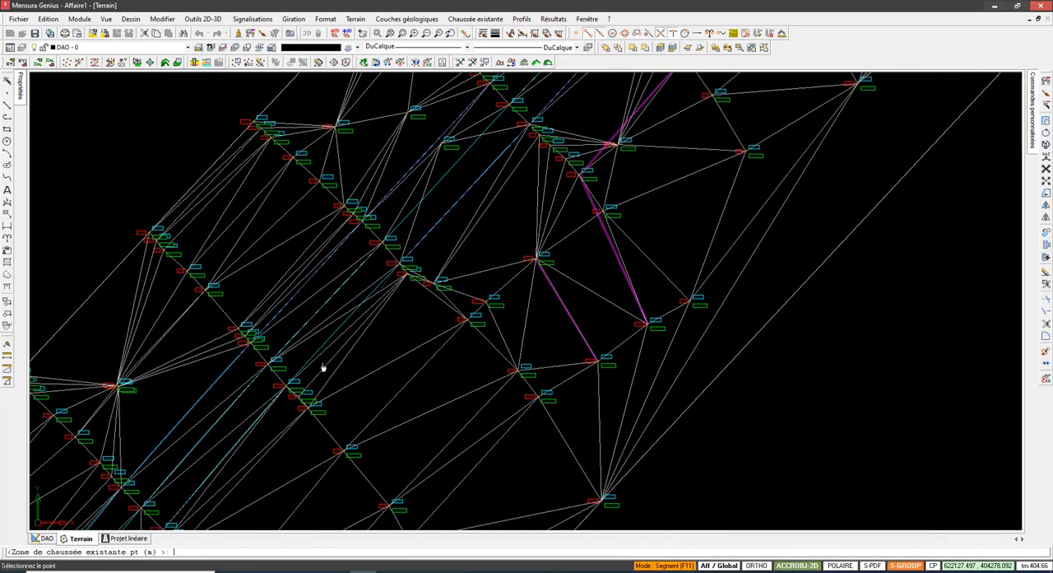
pyautogui.scroll(2, 329, 397)
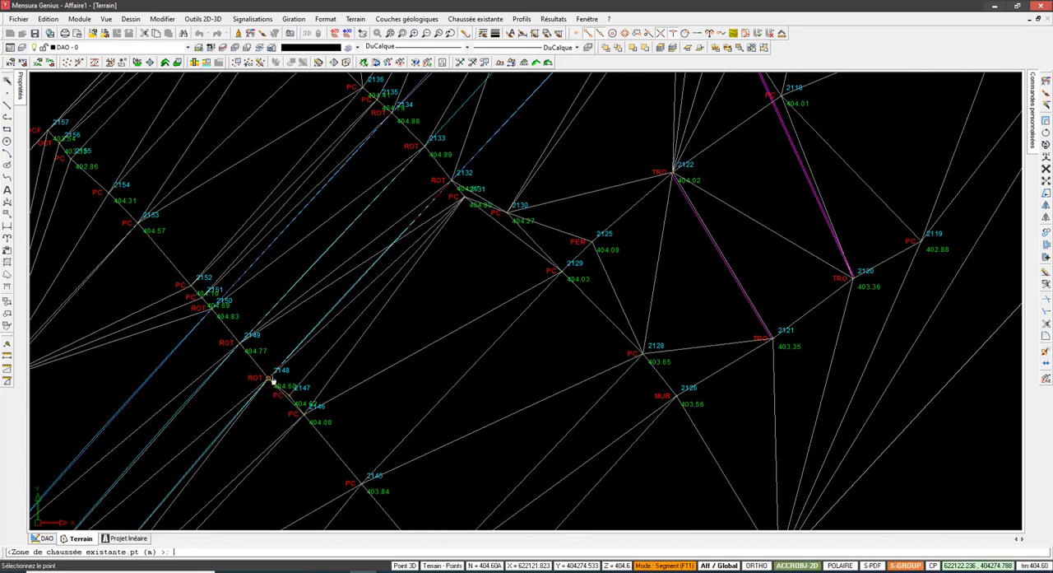
pyautogui.scroll(-3, 455, 258)
pyautogui.scroll(2, 377, 310)
pyautogui.scroll(1, 376, 313)
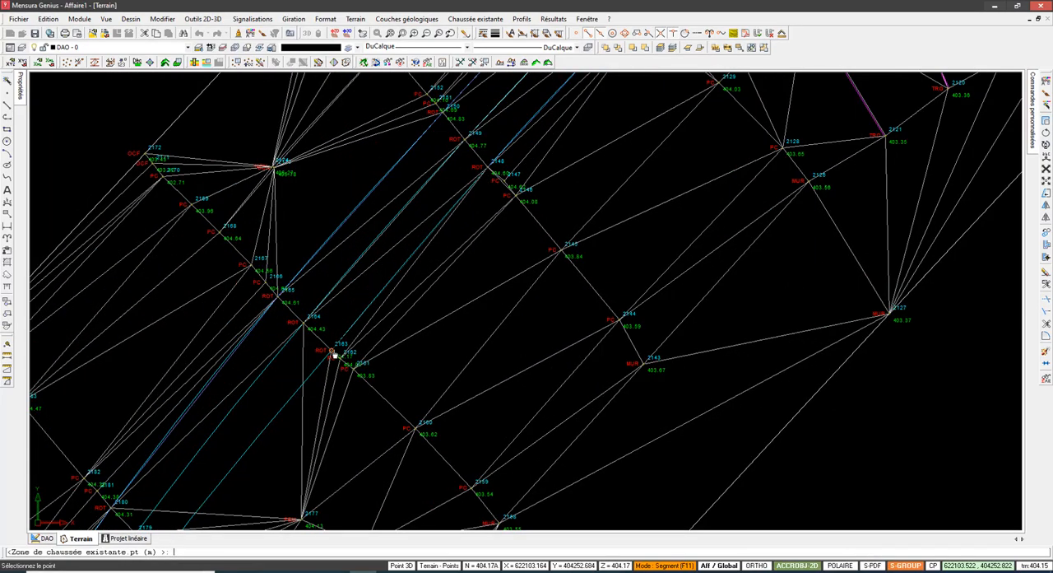
pyautogui.scroll(-2, 387, 332)
pyautogui.scroll(2, 279, 440)
pyautogui.click(274, 444)
pyautogui.moveTo(290, 437); pyautogui.dragTo(367, 304, button='middle')
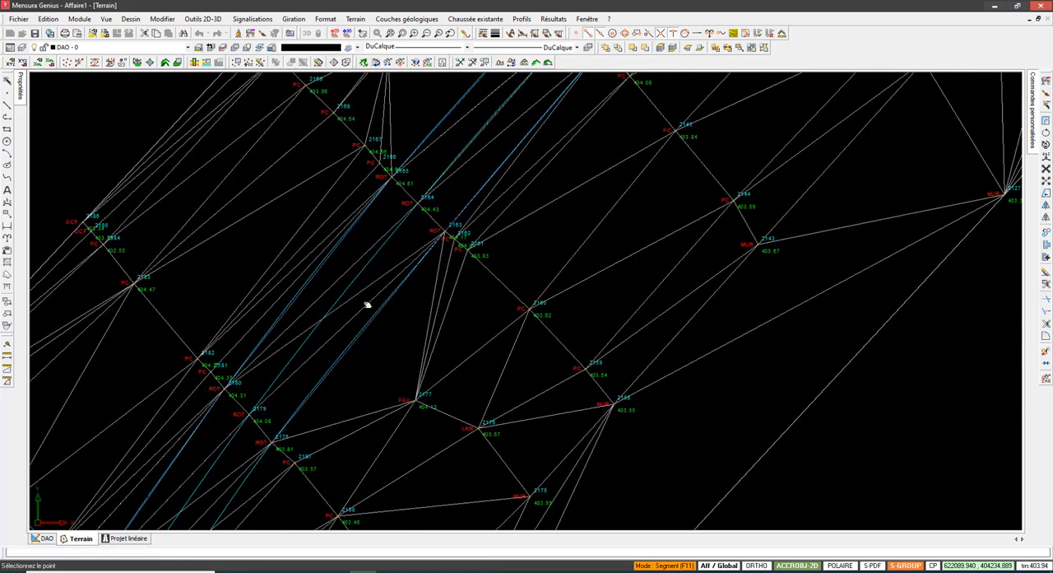
# Step: Continue the outline along the road edge from ROT point 2178 through the next cross-section to ROT points 2208 and 2239
pyautogui.moveTo(294, 418); pyautogui.dragTo(396, 276, button='middle')
pyautogui.click(320, 357)
pyautogui.moveTo(322, 356); pyautogui.dragTo(433, 168, button='middle')
pyautogui.click(298, 379)
pyautogui.moveTo(256, 457); pyautogui.dragTo(358, 243, button='middle')
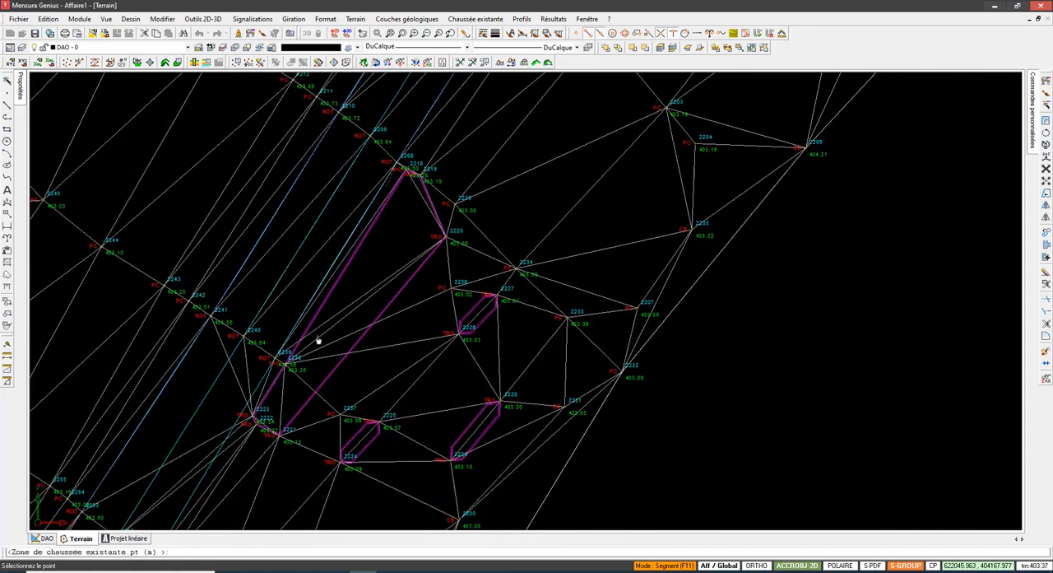
pyautogui.click(282, 363)
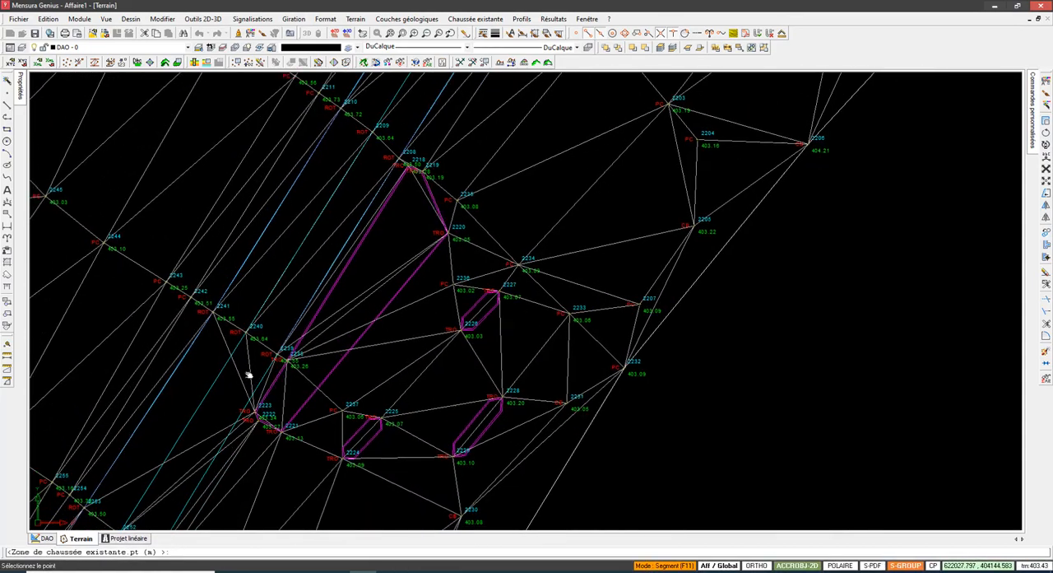
# Step: Extend the outline along the southern road edge through ROT points 2251, 2264 and 2277
pyautogui.moveTo(250, 375); pyautogui.dragTo(392, 203, button='middle')
pyautogui.click(234, 422)
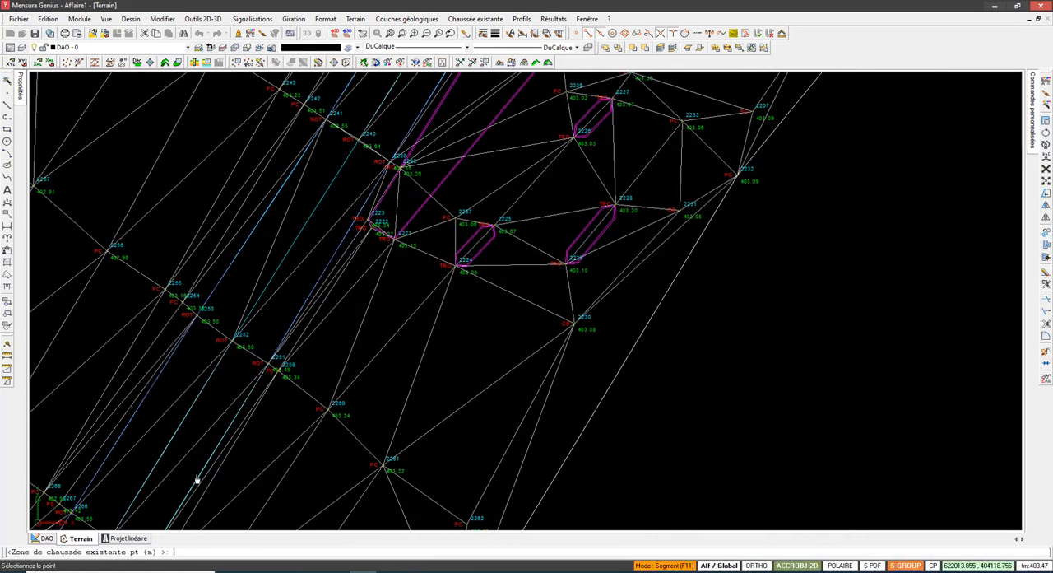
pyautogui.scroll(-1, 196, 478)
pyautogui.moveTo(196, 478); pyautogui.dragTo(283, 321, button='middle')
pyautogui.scroll(2, 242, 407)
pyautogui.click(246, 395)
pyautogui.moveTo(224, 448); pyautogui.dragTo(357, 257, button='middle')
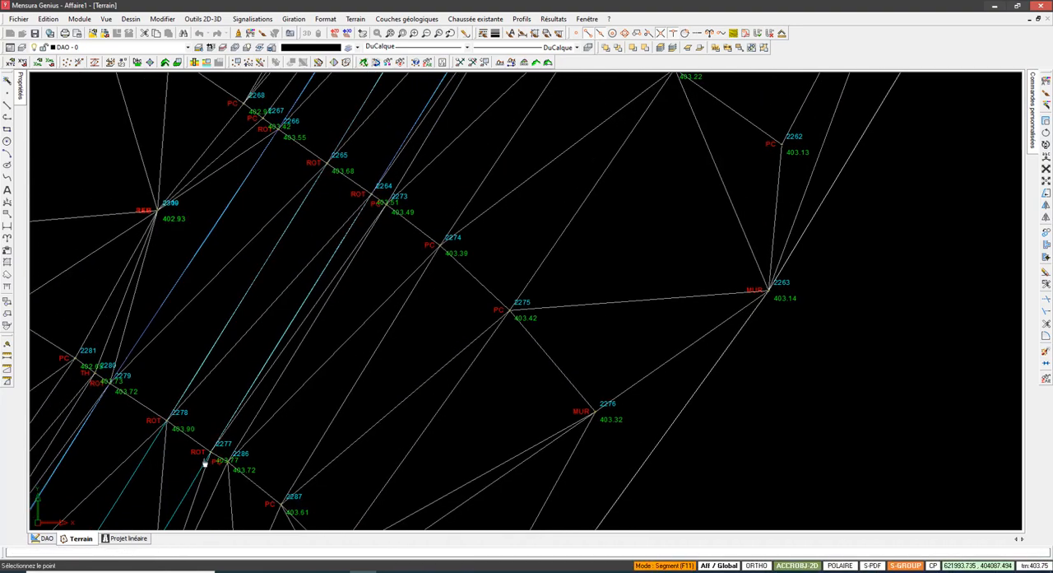
pyautogui.moveTo(205, 463); pyautogui.dragTo(216, 437, button='middle')
pyautogui.click(222, 427)
# Step: Examine the road edge between ROT points 2277 and 2294 and check MUR point 2580 beside it
pyautogui.moveTo(291, 352); pyautogui.dragTo(431, 158, button='middle')
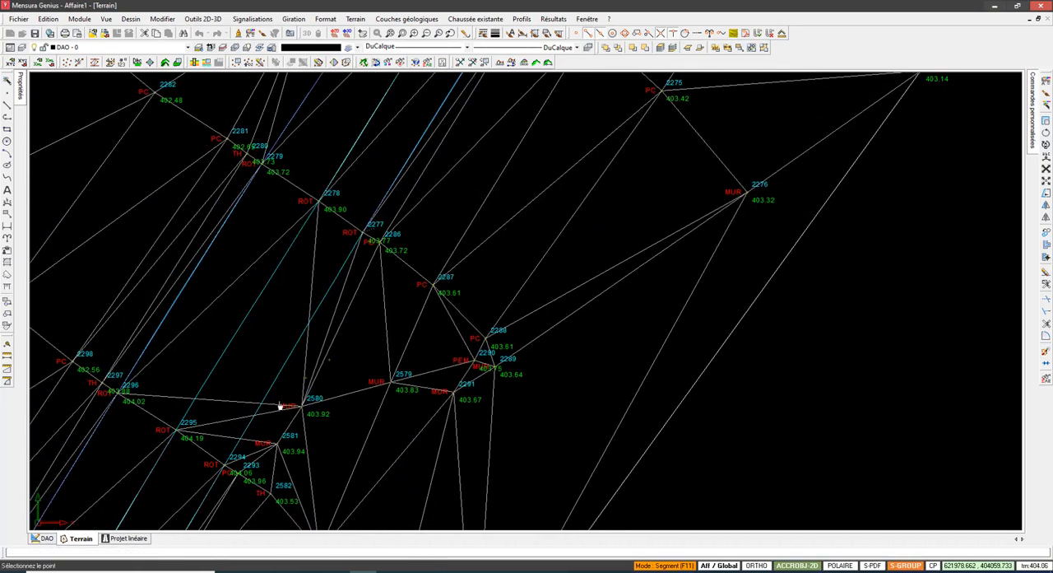
pyautogui.moveTo(279, 406); pyautogui.dragTo(330, 337, button='middle')
pyautogui.scroll(-2, 330, 337)
pyautogui.moveTo(237, 444); pyautogui.dragTo(336, 394, button='middle')
pyautogui.scroll(1, 423, 336)
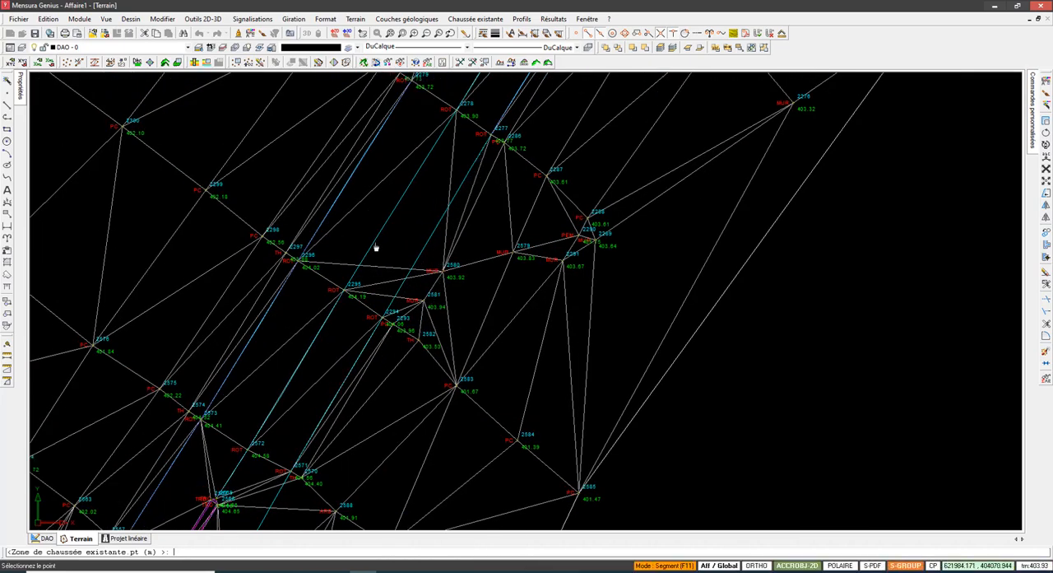
pyautogui.scroll(4, 452, 291)
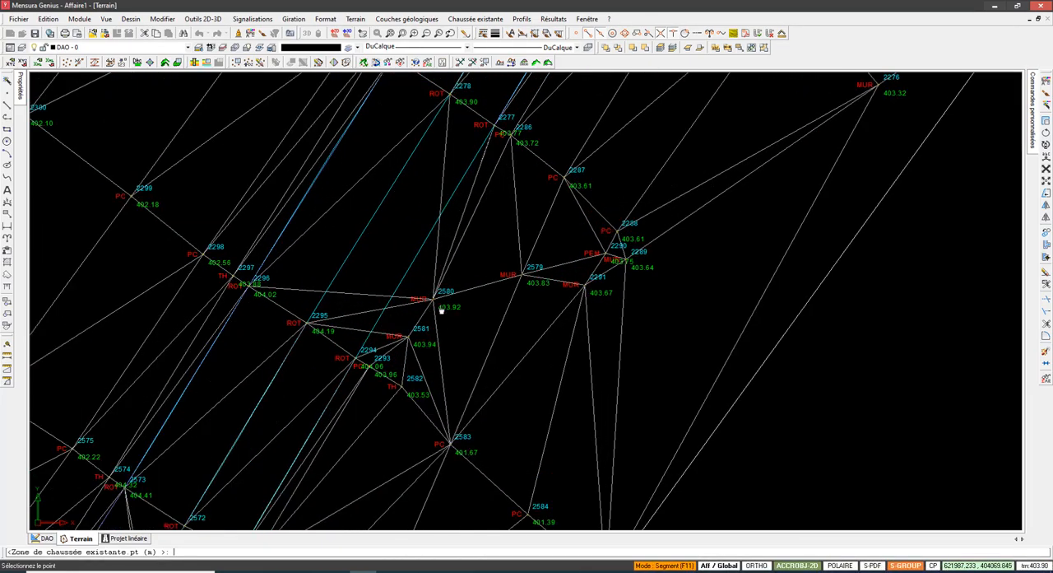
pyautogui.scroll(-4, 413, 321)
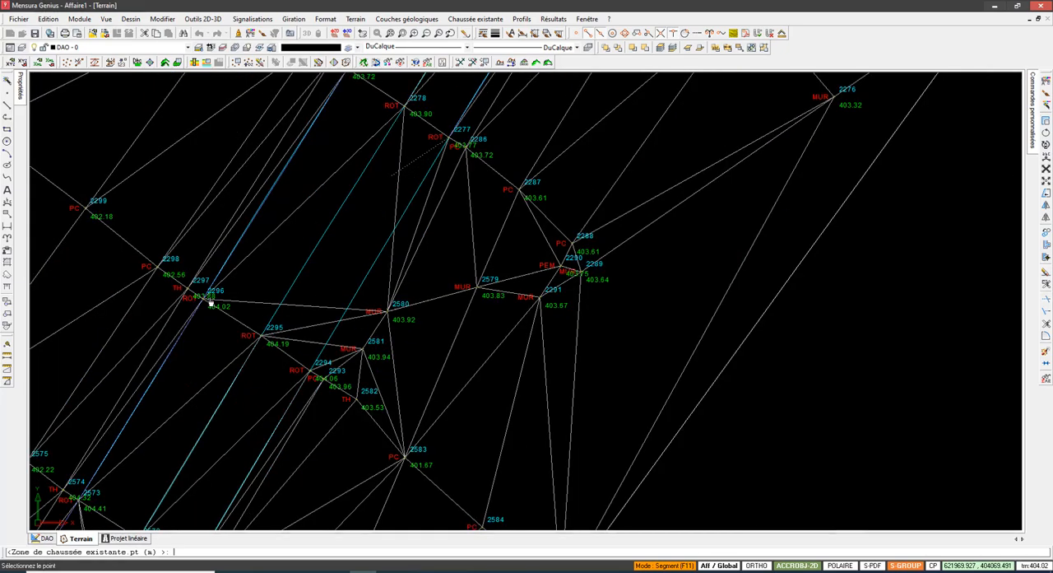
pyautogui.scroll(1, 235, 328)
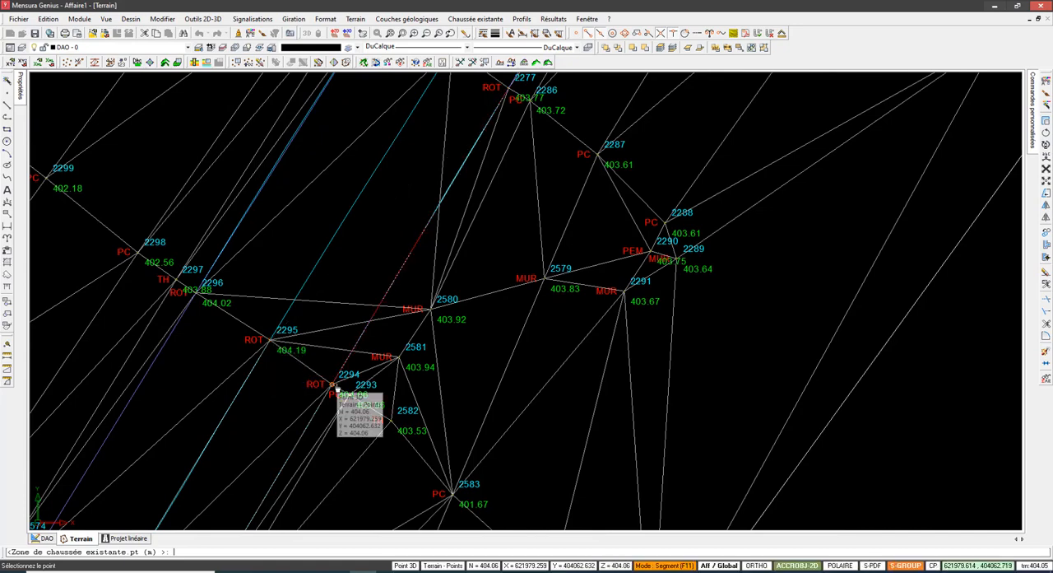
pyautogui.scroll(-1, 432, 310)
pyautogui.click(432, 310)
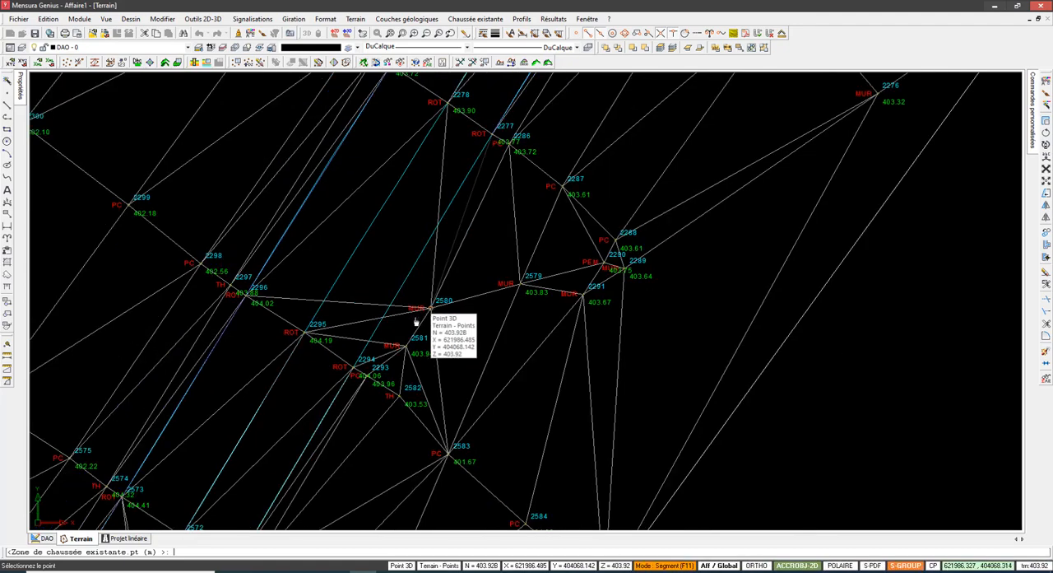
# Step: Extend the outline southwest along the southern road edge from ROT point 2277 through 2294 and the next two cross-sections
pyautogui.click(355, 369)
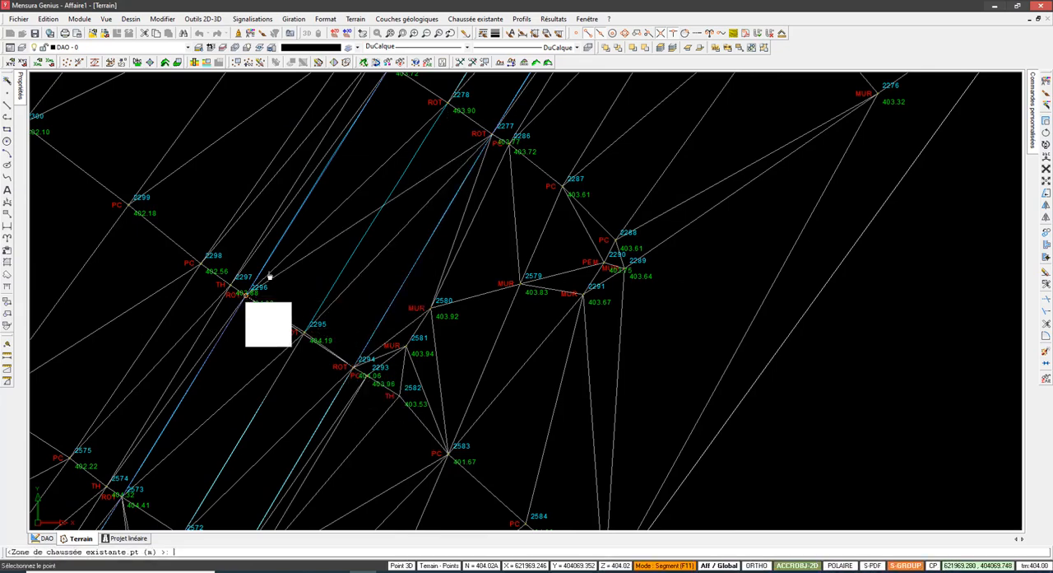
pyautogui.click(493, 138)
pyautogui.scroll(-3, 440, 275)
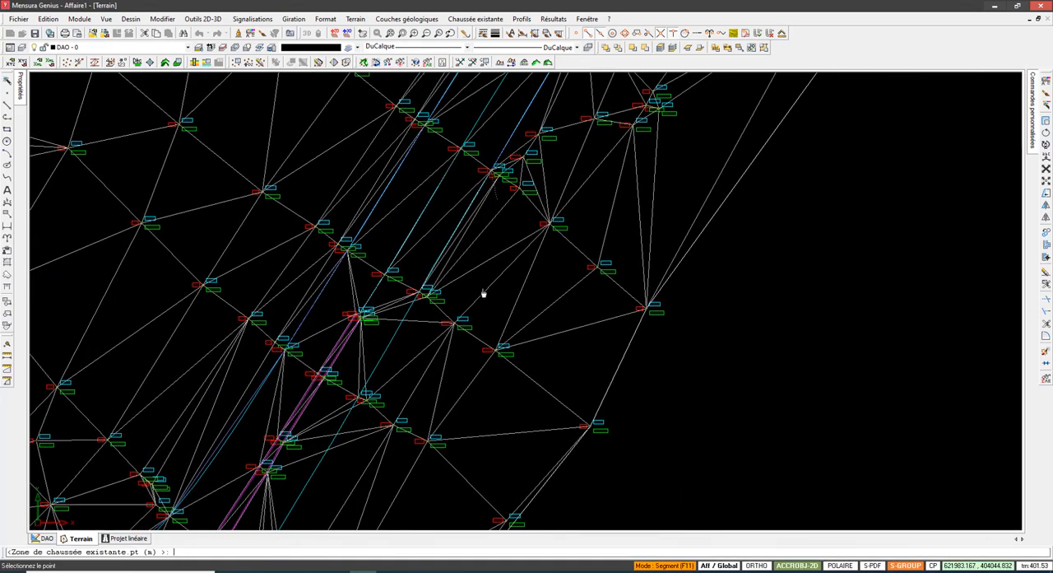
pyautogui.moveTo(363, 426)
pyautogui.mouseDown(button='middle')
pyautogui.moveTo(398, 348)
pyautogui.moveTo(246, 425)
pyautogui.mouseUp(button='middle')
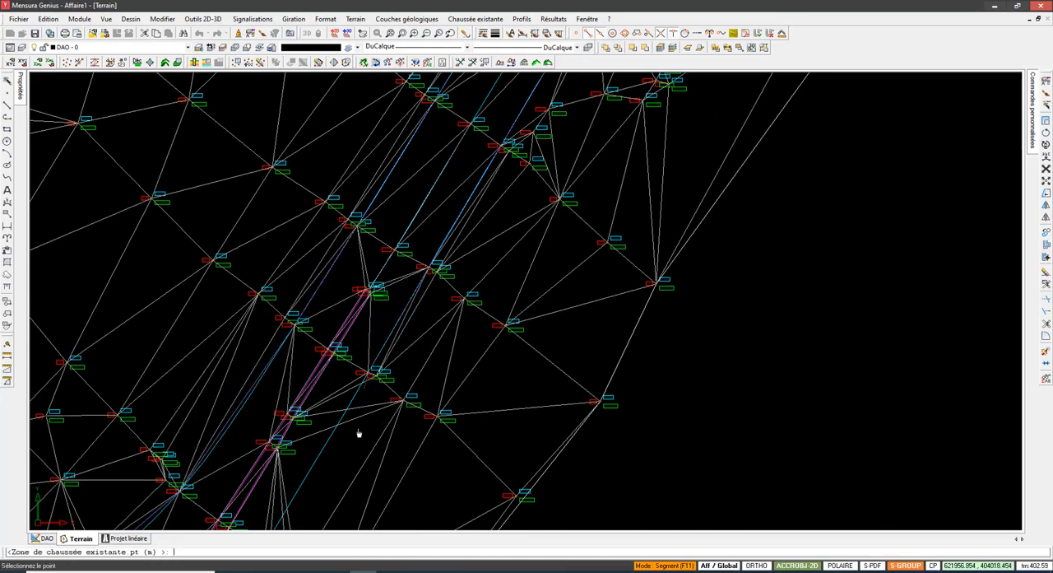
pyautogui.moveTo(377, 380); pyautogui.dragTo(448, 211, button='middle')
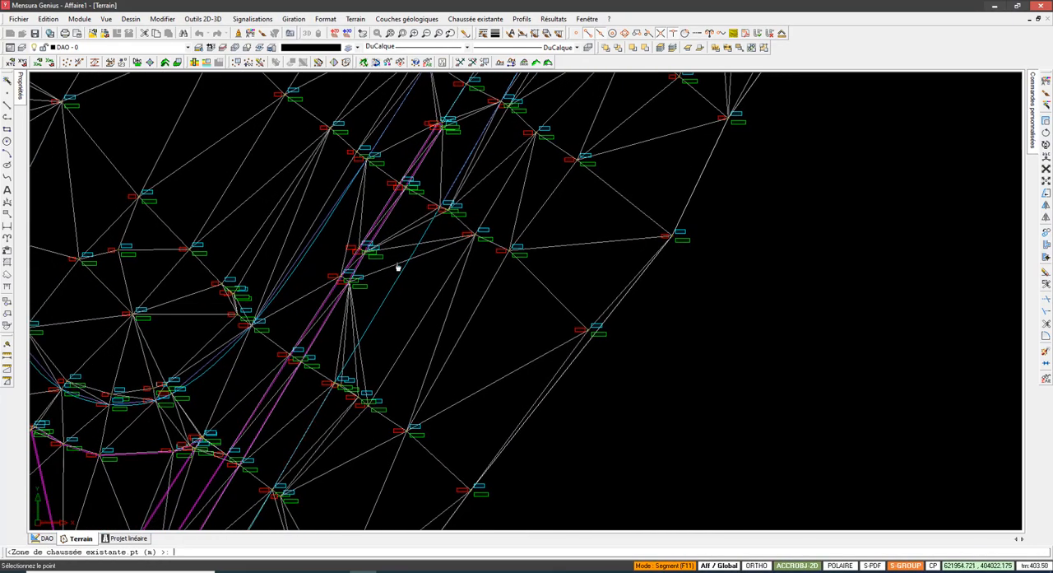
# Step: Continue the outline along the southern road edge through ROT points 2546, 2532 and 2535
pyautogui.click(336, 385)
pyautogui.scroll(3, 449, 213)
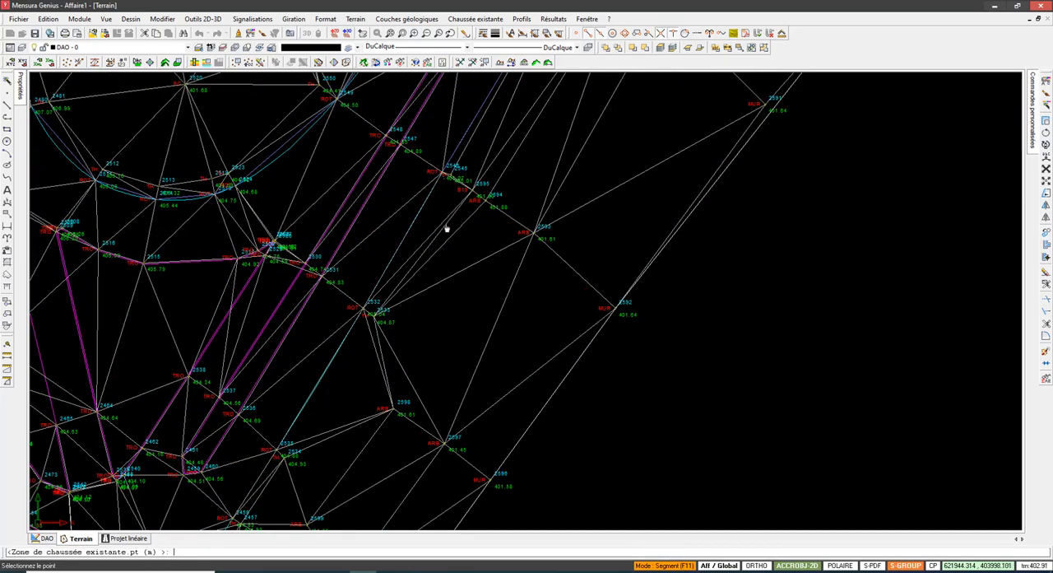
pyautogui.click(358, 311)
pyautogui.moveTo(384, 292); pyautogui.dragTo(438, 193, button='middle')
pyautogui.click(338, 354)
pyautogui.moveTo(394, 234); pyautogui.dragTo(413, 203, button='middle')
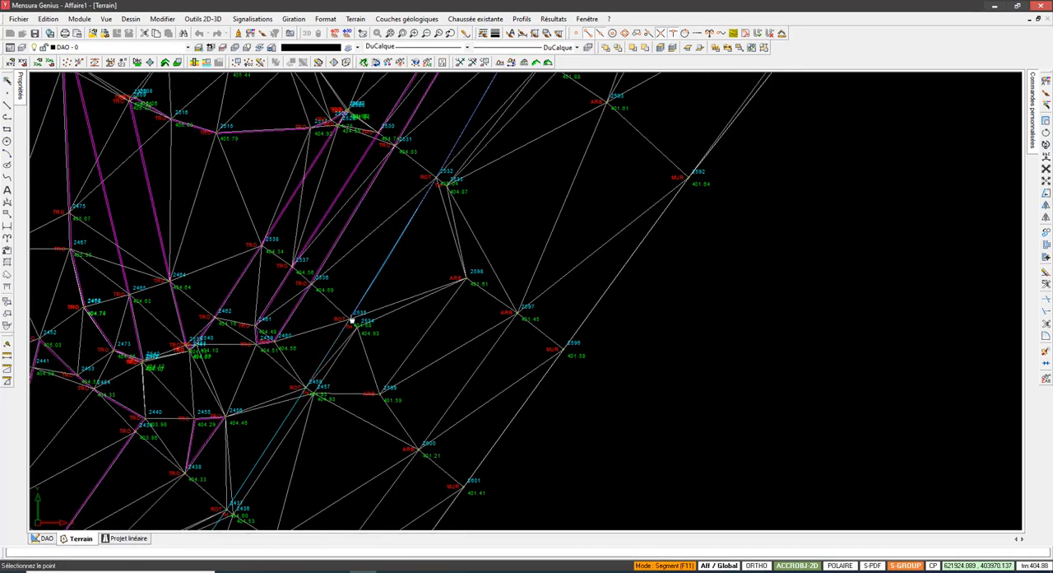
pyautogui.click(351, 321)
# Step: Extend the outline along the southern road edge through ROT points 2458, 2437 and 2420
pyautogui.moveTo(299, 447); pyautogui.dragTo(482, 223, button='middle')
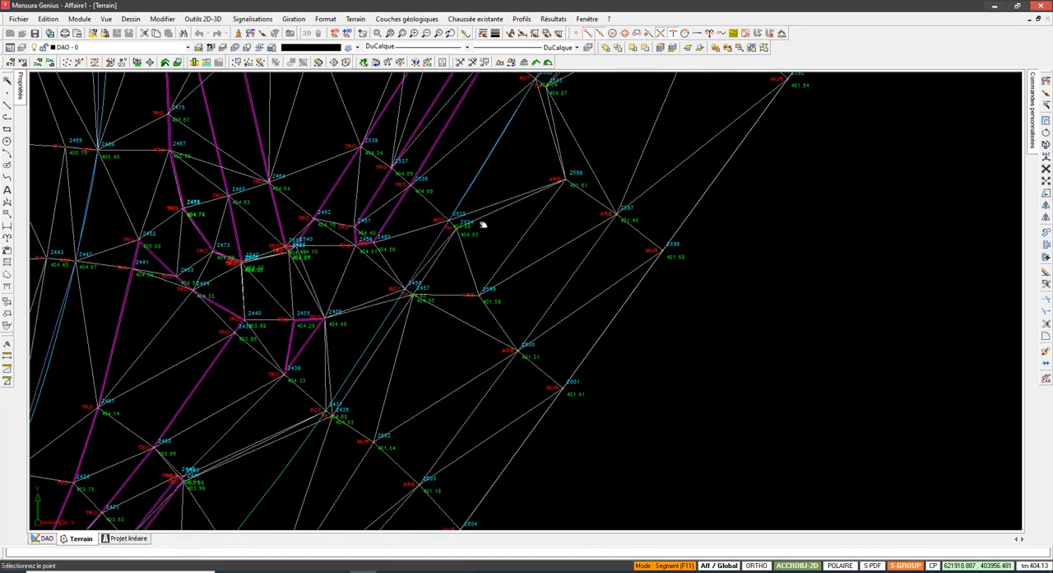
pyautogui.click(428, 284)
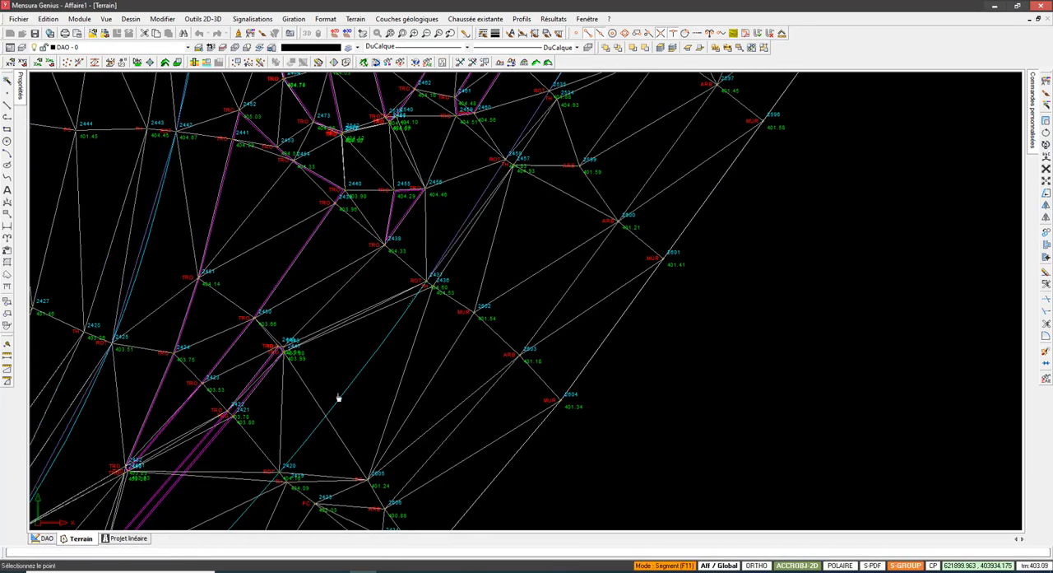
pyautogui.click(284, 474)
# Step: Continue the outline southwest along the road edge through ROT points 2406, 2390 and 2375
pyautogui.moveTo(304, 447); pyautogui.dragTo(487, 222, button='middle')
pyautogui.moveTo(322, 431)
pyautogui.mouseDown(button='middle')
pyautogui.moveTo(353, 404)
pyautogui.moveTo(374, 357)
pyautogui.mouseUp(button='middle')
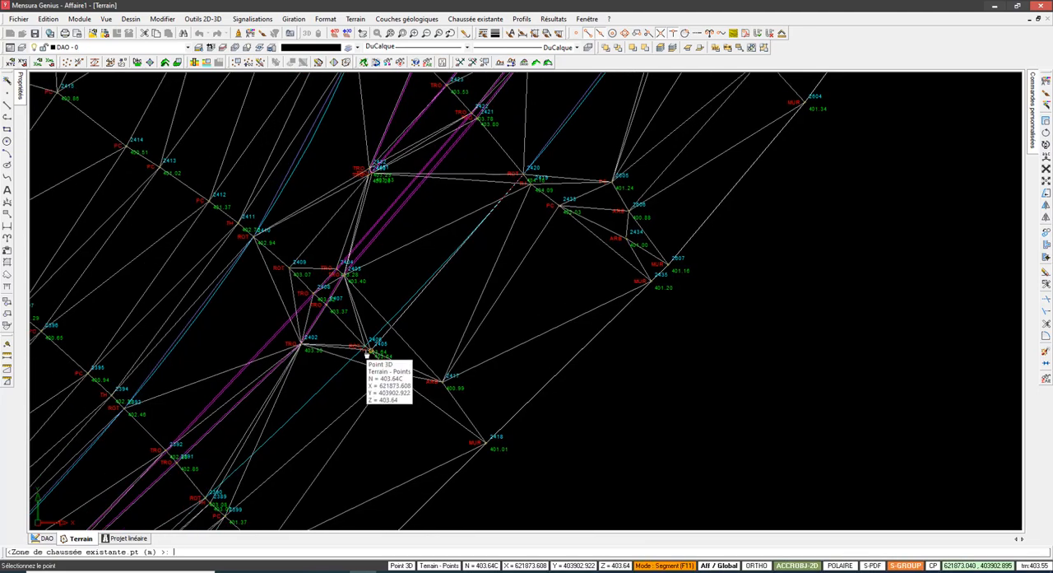
pyautogui.moveTo(242, 447); pyautogui.dragTo(421, 275, button='middle')
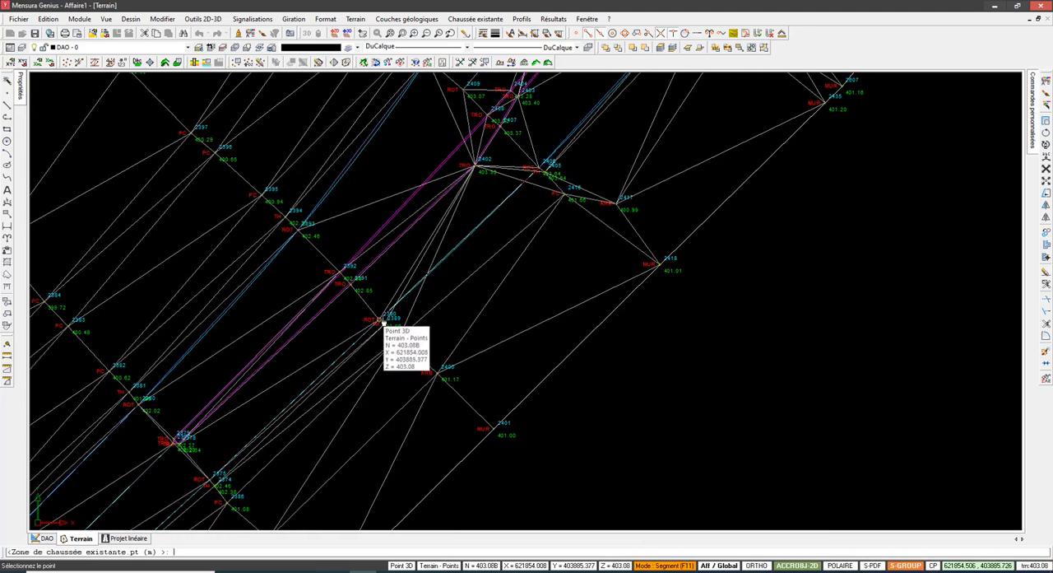
pyautogui.moveTo(320, 394); pyautogui.dragTo(489, 236, button='middle')
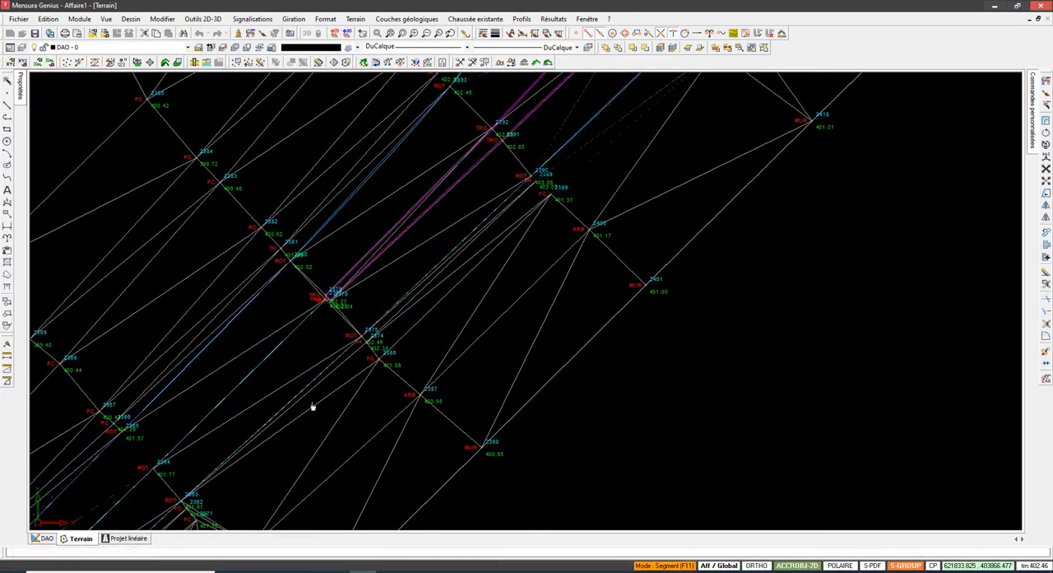
# Step: Extend the outline along the southern road edge through the next cross-section to ROT points 2351 and 2339
pyautogui.moveTo(247, 453)
pyautogui.mouseDown(button='middle')
pyautogui.moveTo(447, 261)
pyautogui.moveTo(398, 287)
pyautogui.mouseUp(button='middle')
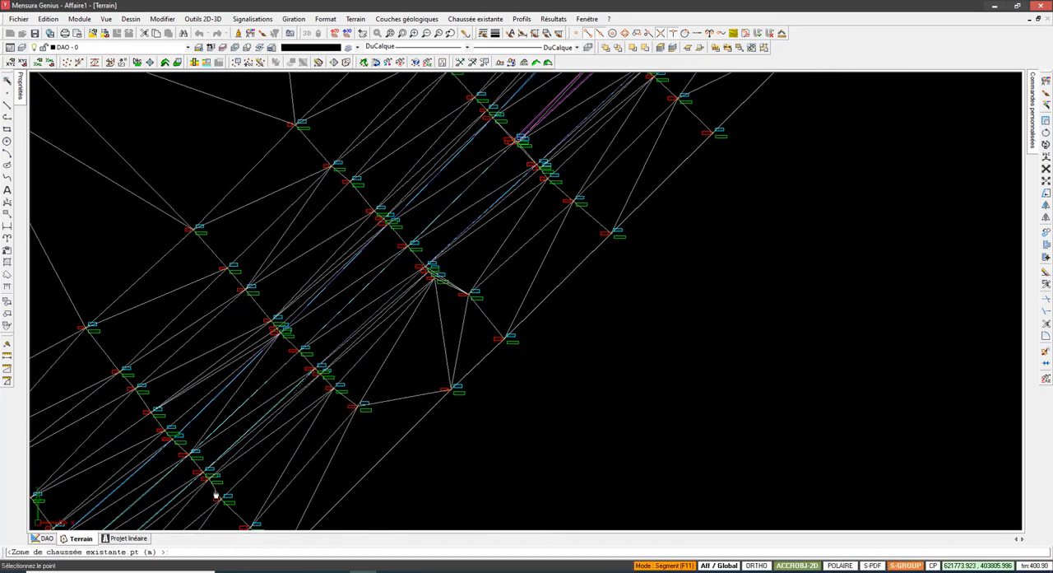
pyautogui.scroll(2, 216, 495)
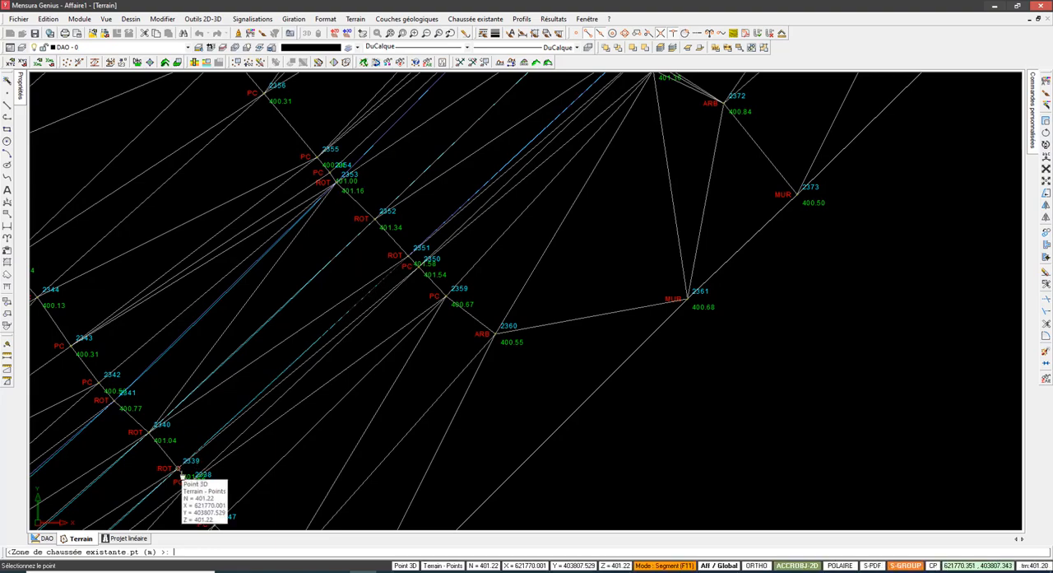
pyautogui.scroll(-2, 296, 366)
pyautogui.moveTo(296, 360); pyautogui.dragTo(357, 298, button='middle')
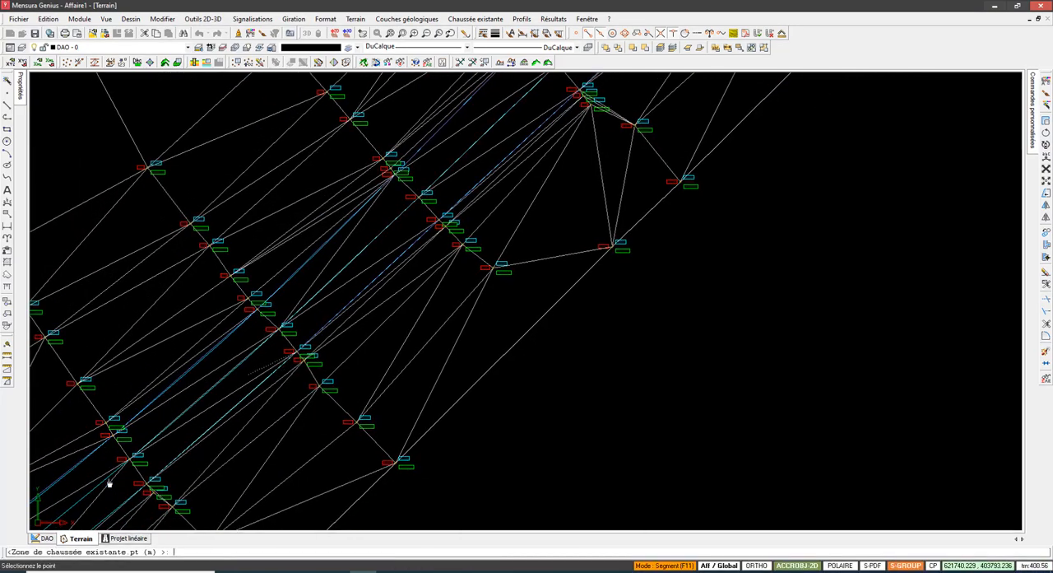
# Step: Continue the outline from ROT point 2339 through the next cross-section to ROT point 2325
pyautogui.click(155, 493)
pyautogui.moveTo(218, 429); pyautogui.dragTo(466, 226, button='middle')
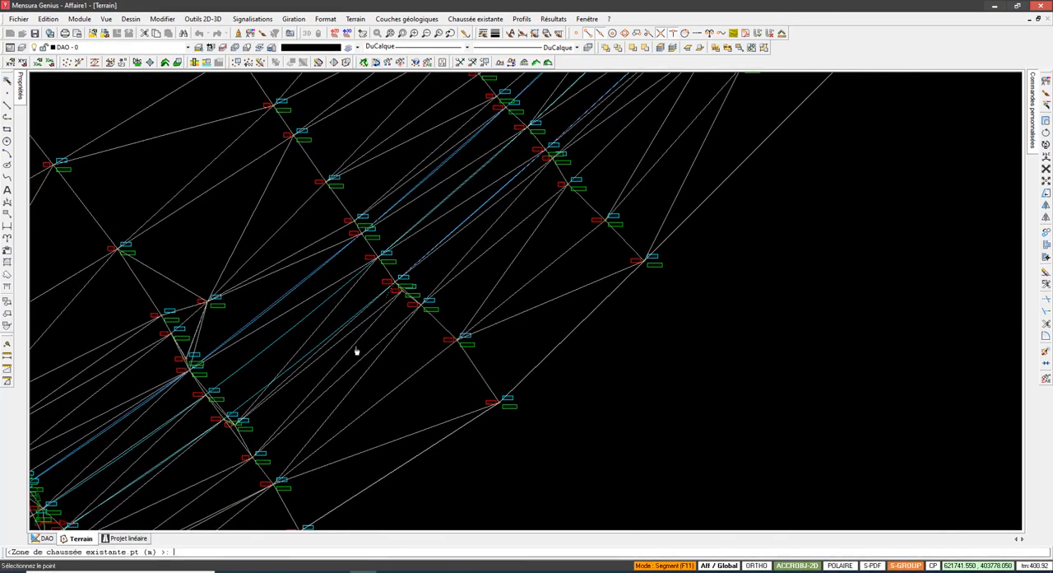
pyautogui.click(228, 424)
pyautogui.moveTo(228, 425)
pyautogui.mouseDown(button='middle')
pyautogui.moveTo(400, 337)
pyautogui.moveTo(445, 261)
pyautogui.mouseUp(button='middle')
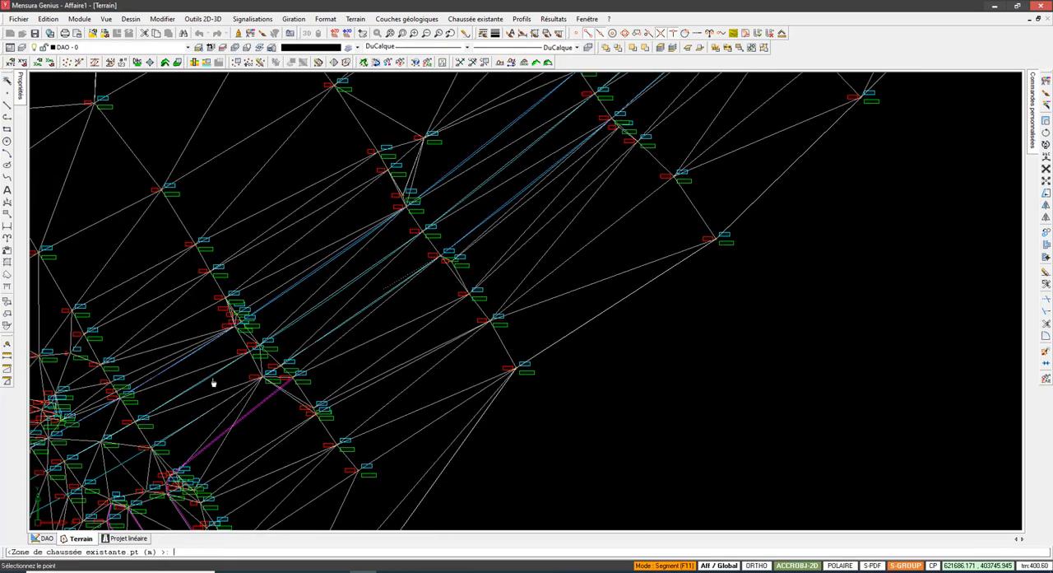
# Step: Extend the outline from ROT point 2325 along the southern road edge through the cross-sections of the densely surveyed junction area
pyautogui.scroll(2, 271, 374)
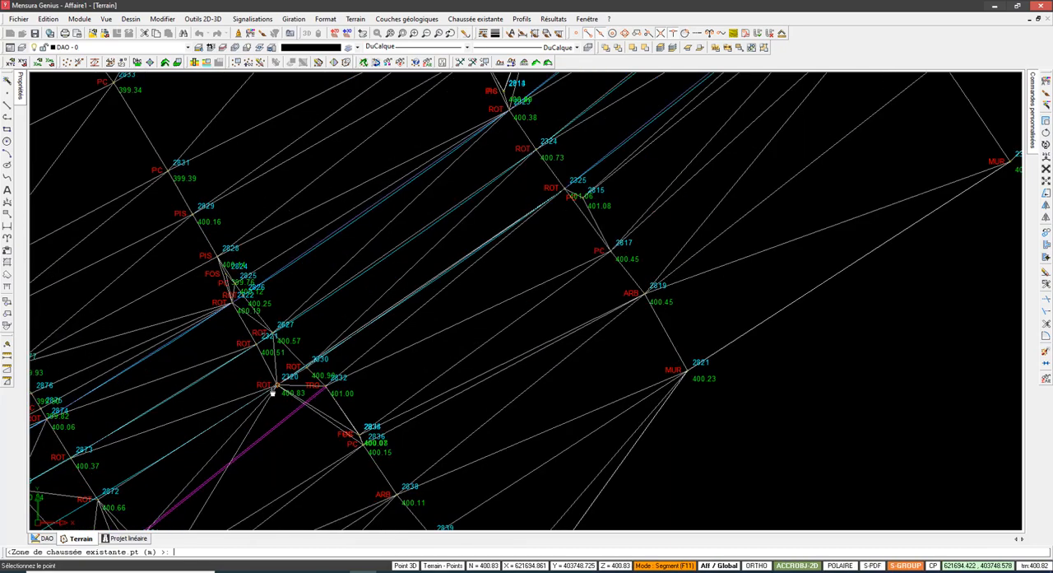
pyautogui.scroll(-2, 276, 426)
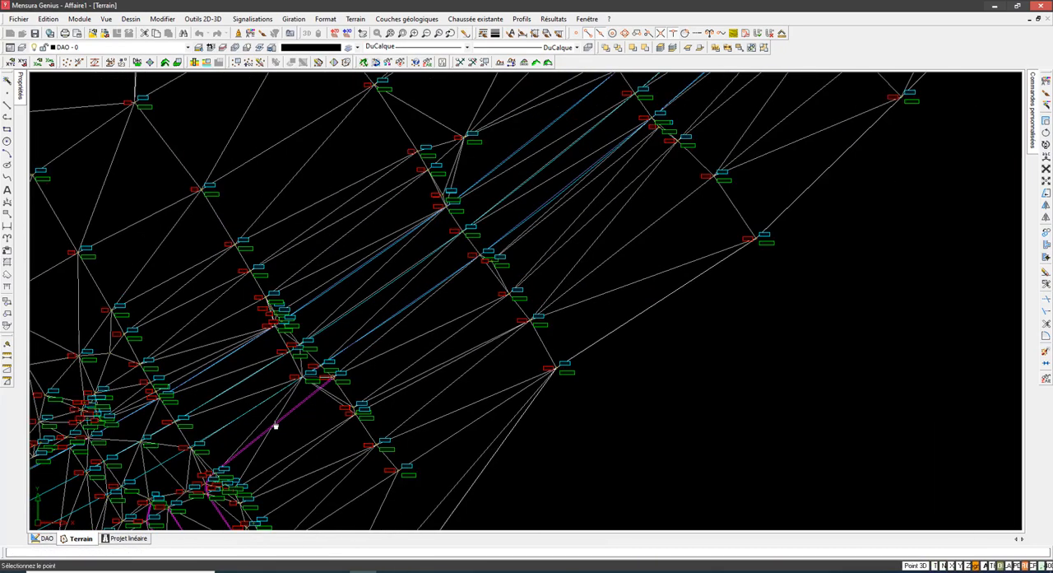
pyautogui.moveTo(276, 426); pyautogui.dragTo(435, 322, button='middle')
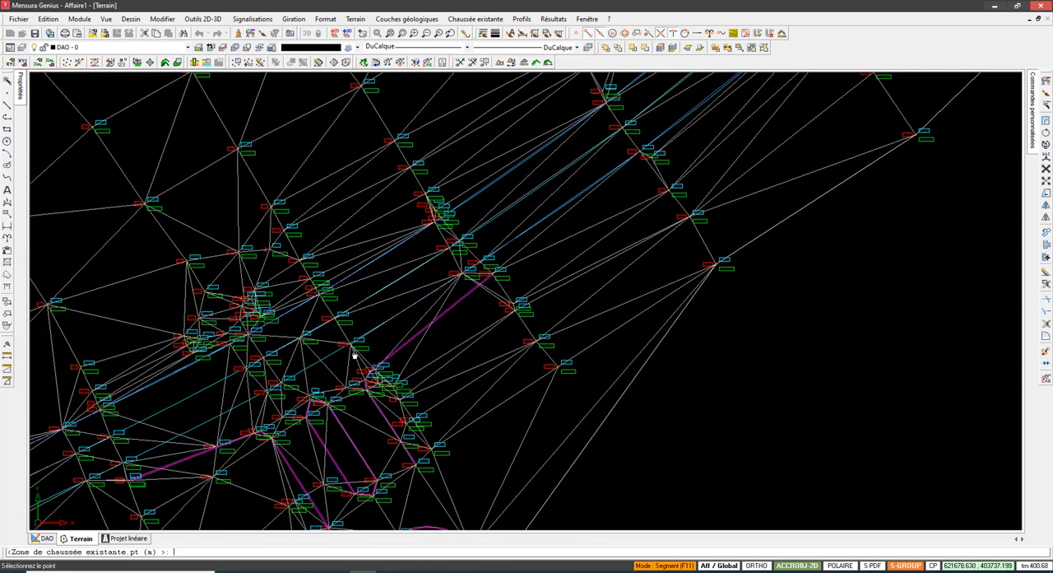
pyautogui.click(281, 385)
pyautogui.click(126, 466)
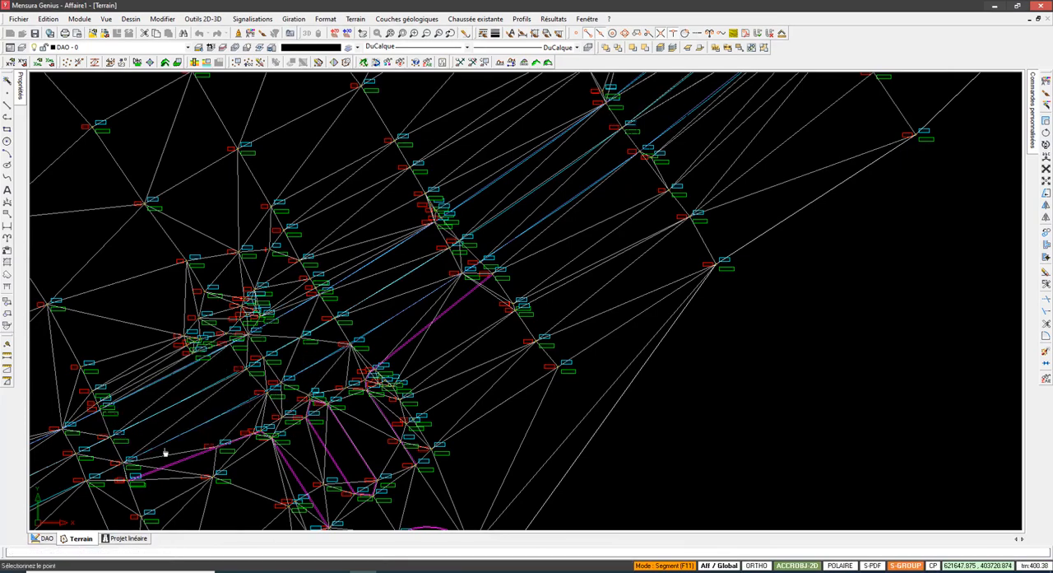
# Step: Continue the outline along the southern edge points of the cross-sections southwest of the junction
pyautogui.moveTo(165, 454); pyautogui.dragTo(463, 298, button='middle')
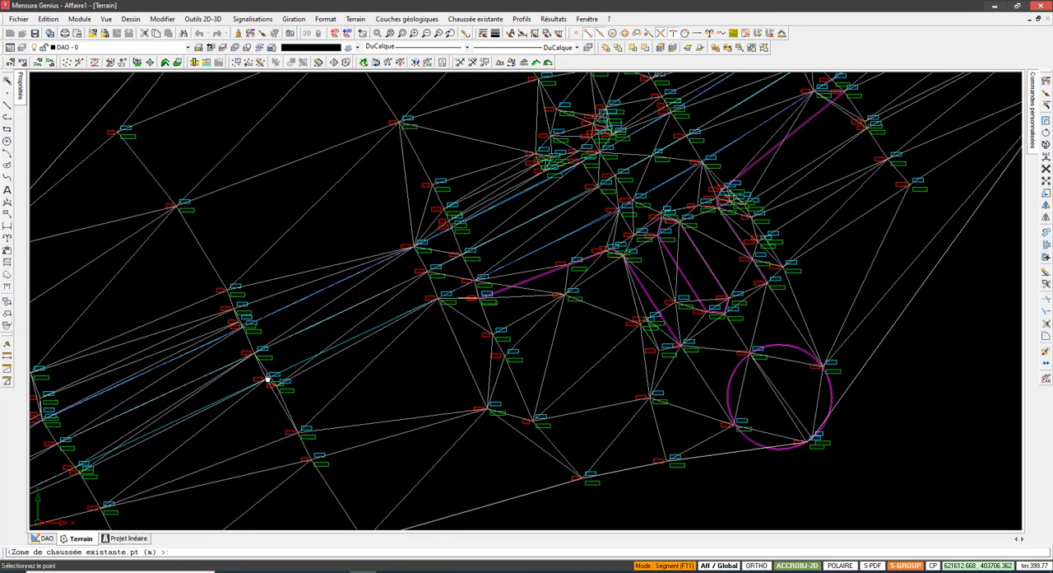
pyautogui.moveTo(137, 435); pyautogui.dragTo(366, 348, button='middle')
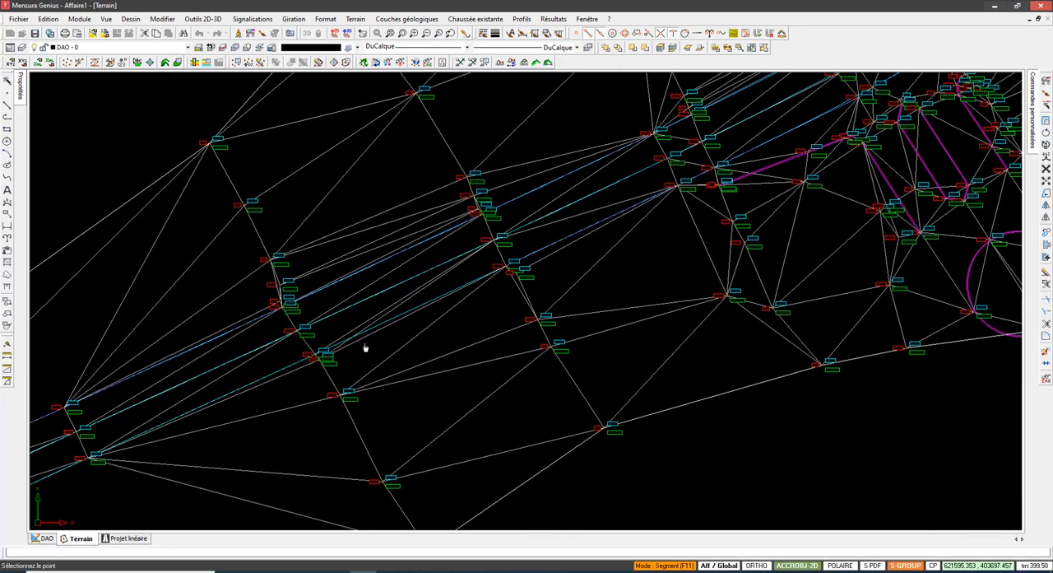
pyautogui.click(315, 358)
pyautogui.click(90, 463)
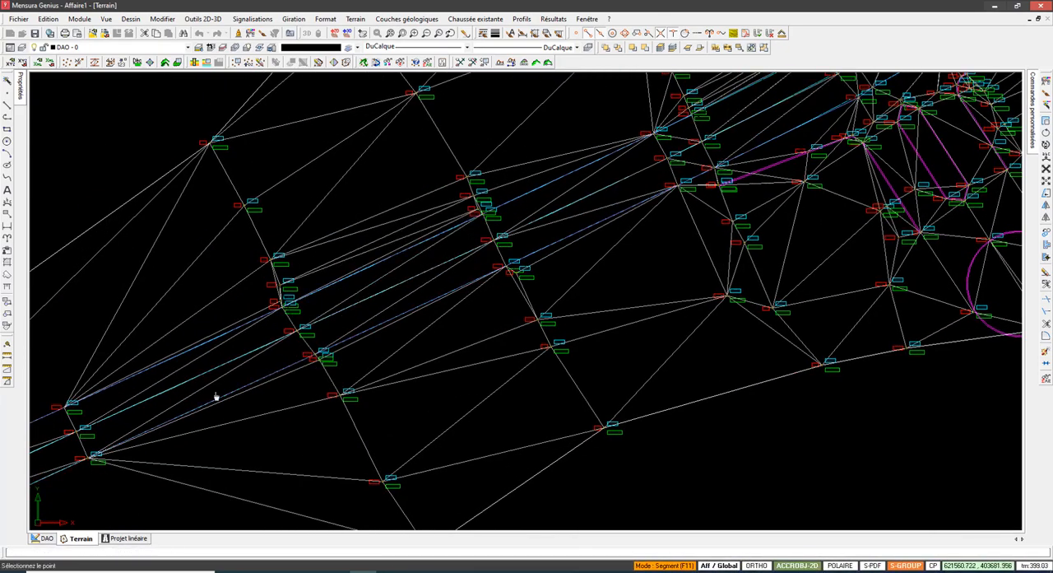
# Step: Extend the outline along the southern road edge to ROT point 2949 on the second-last cross-section
pyautogui.moveTo(217, 397); pyautogui.dragTo(586, 224, button='middle')
pyautogui.moveTo(292, 377); pyautogui.dragTo(388, 325, button='middle')
pyautogui.click(321, 348)
pyautogui.scroll(-2, 370, 338)
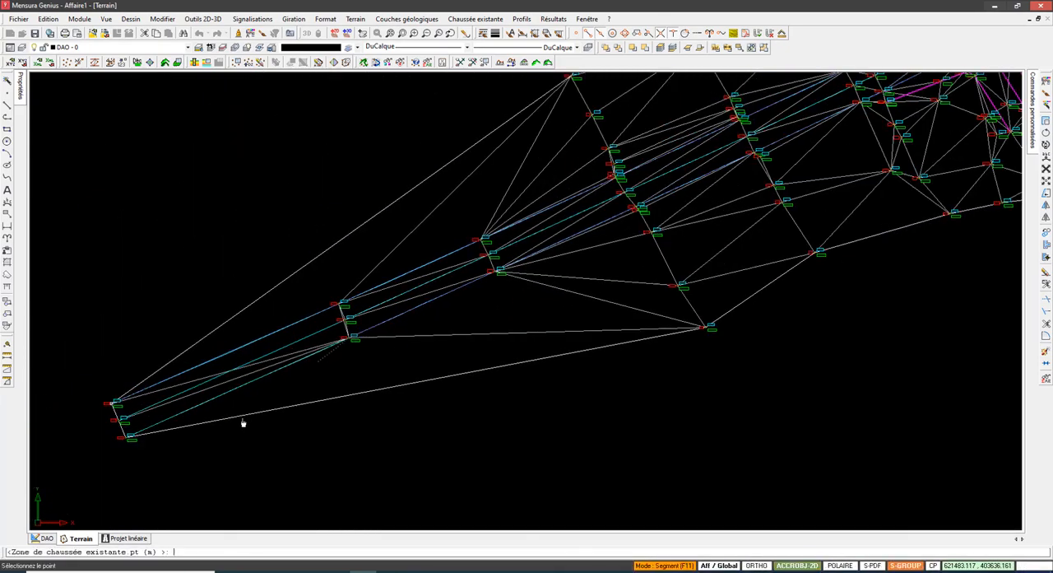
pyautogui.moveTo(242, 423); pyautogui.dragTo(277, 388, button='middle')
# Step: Add ROT point 2954 at the road's southwestern end and close the carriageway outline at ROT point 2952
pyautogui.scroll(3, 277, 388)
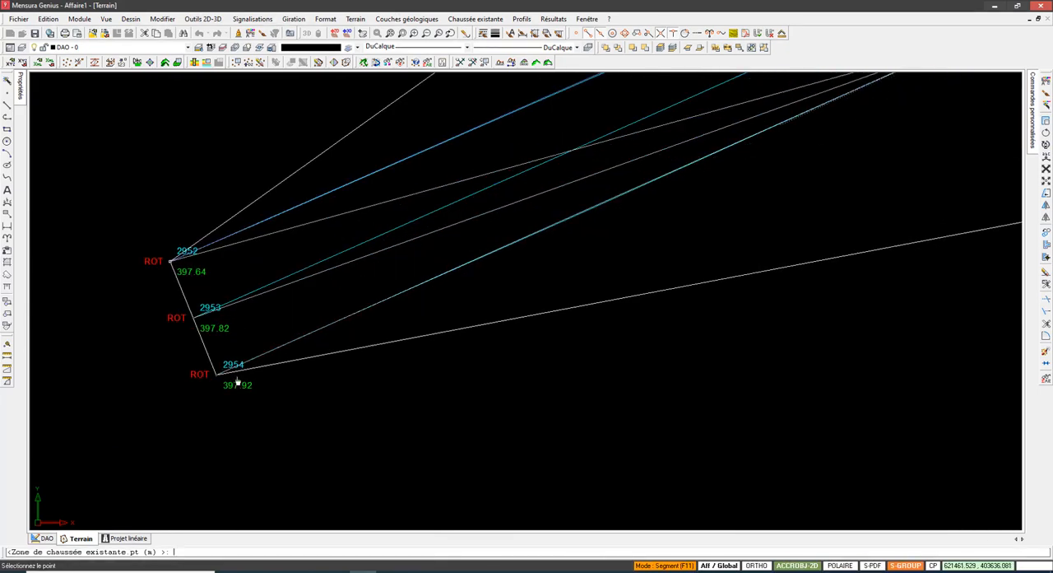
pyautogui.click(234, 380)
pyautogui.scroll(-2, 156, 377)
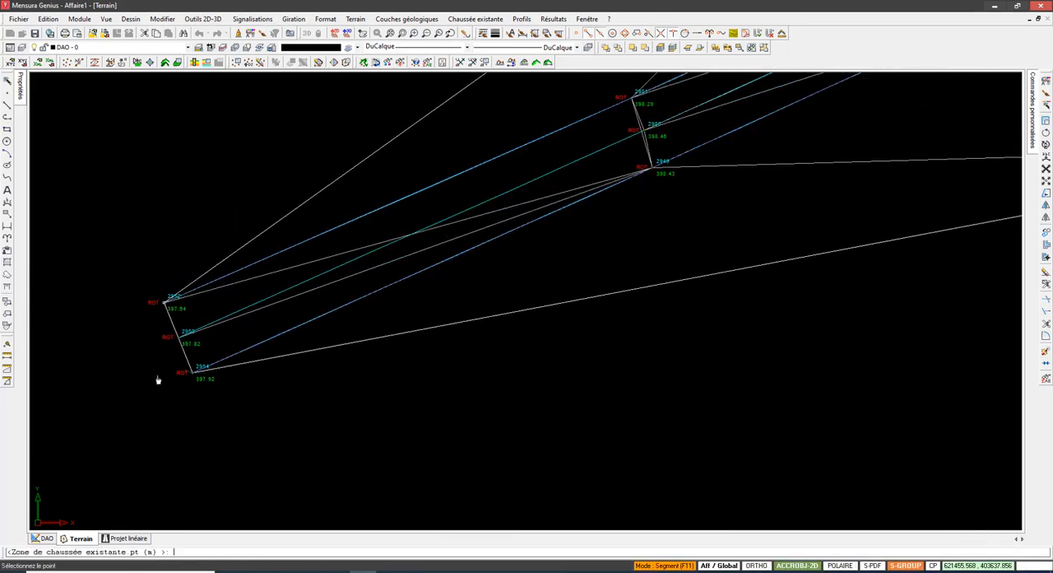
pyautogui.rightClick(123, 343)
pyautogui.click(162, 97)
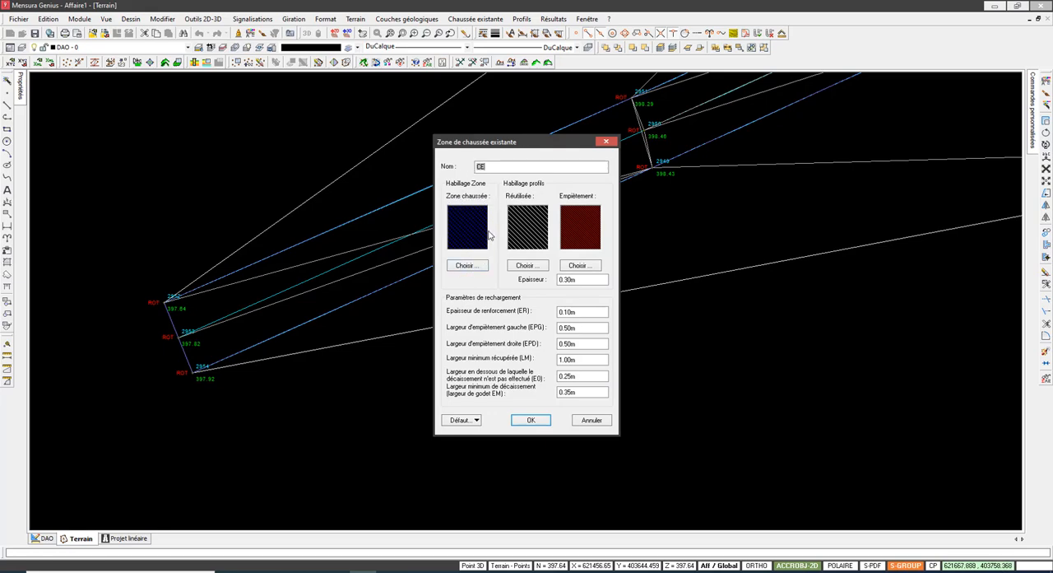
# Step: Review the zone's thickness, reinforcement thickness, left and right encroachment widths, minimum recovered width and excavation width limits
pyautogui.doubleClick(590, 311)
pyautogui.doubleClick(590, 279)
pyautogui.press('Tab')
pyautogui.click(585, 329)
pyautogui.moveTo(579, 329); pyautogui.dragTo(553, 344)
pyautogui.doubleClick(576, 360)
pyautogui.moveTo(530, 146); pyautogui.dragTo(516, 144)
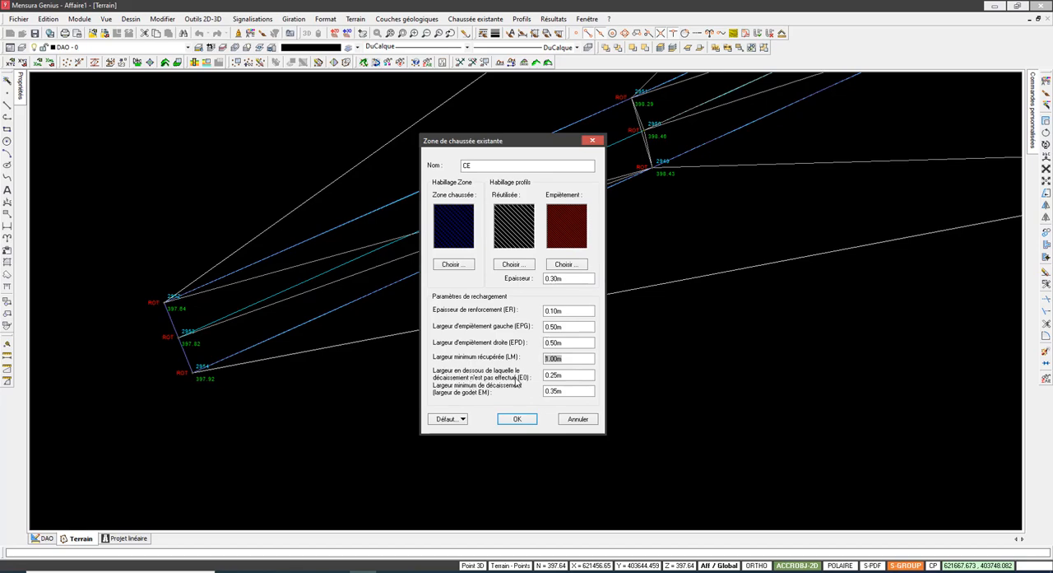
pyautogui.click(568, 375)
pyautogui.moveTo(574, 376); pyautogui.dragTo(524, 385)
pyautogui.moveTo(580, 379); pyautogui.dragTo(538, 379)
pyautogui.moveTo(565, 392); pyautogui.dragTo(489, 395)
pyautogui.moveTo(523, 149); pyautogui.dragTo(563, 145)
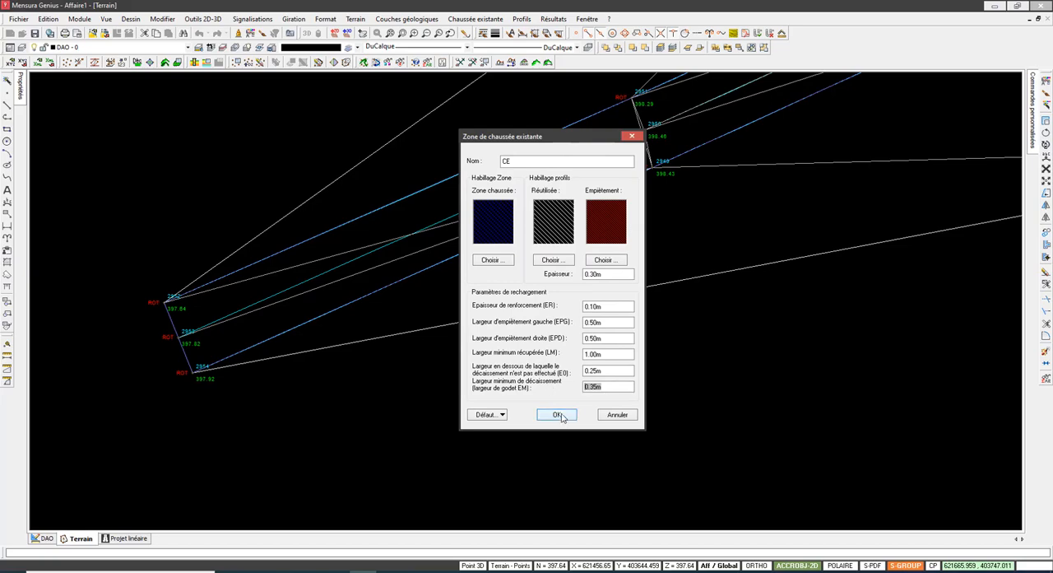
# Step: Accept the zone settings to create the existing carriageway zone named CE
pyautogui.click(523, 419)
pyautogui.scroll(-3, 561, 412)
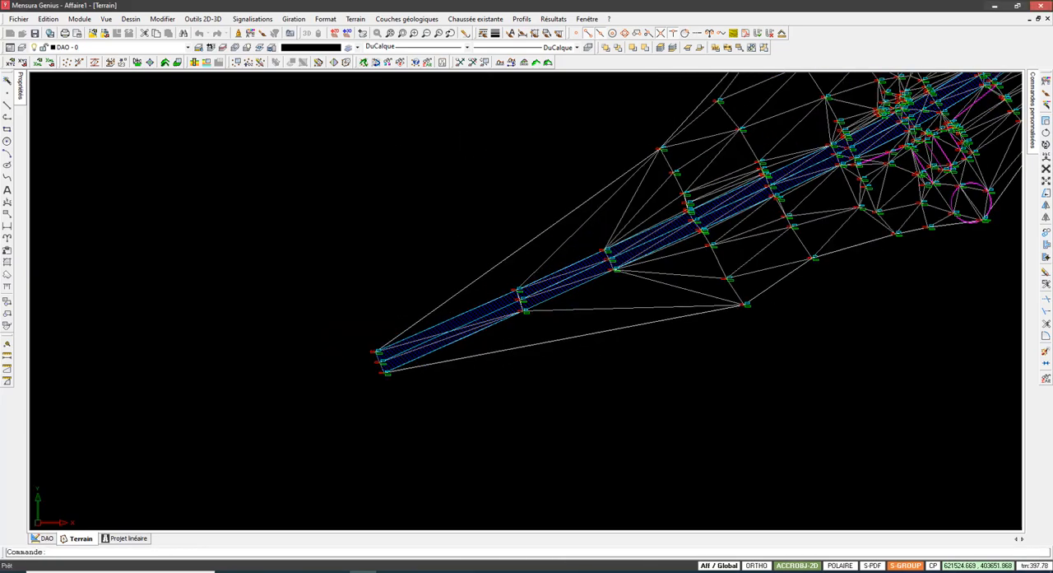
pyautogui.moveTo(541, 292); pyautogui.dragTo(279, 387, button='middle')
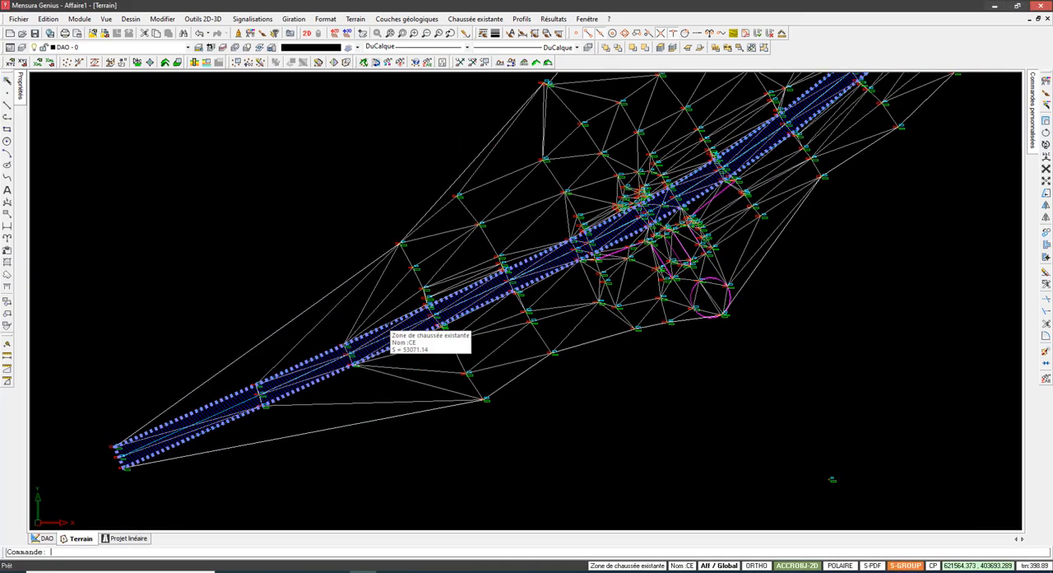
# Step: Cut a section across the CE zone between opposite terrain boundary points near its southwestern part and display the profile's dimension table
pyautogui.click(536, 63)
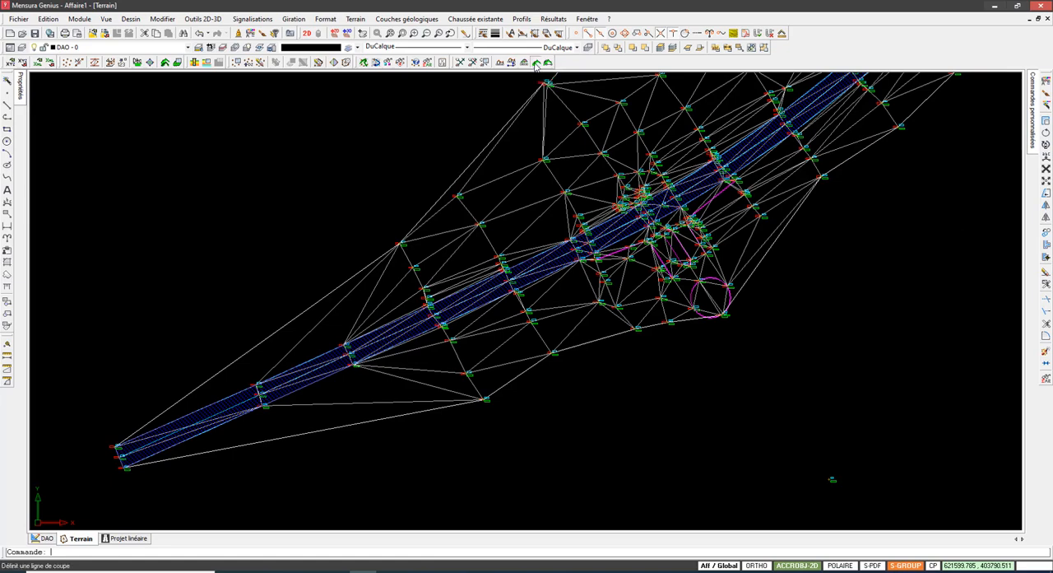
pyautogui.click(401, 244)
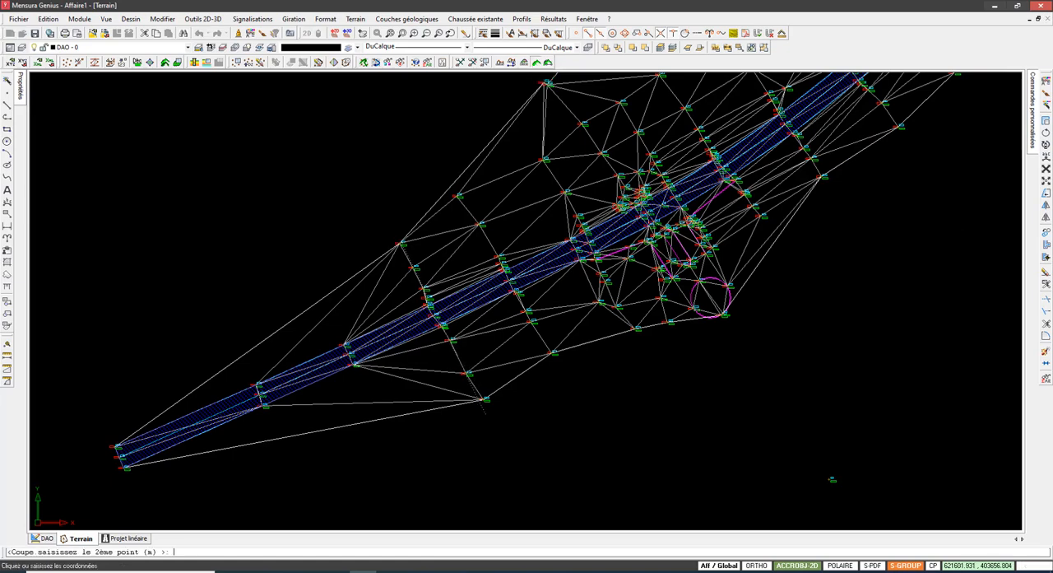
pyautogui.click(486, 399)
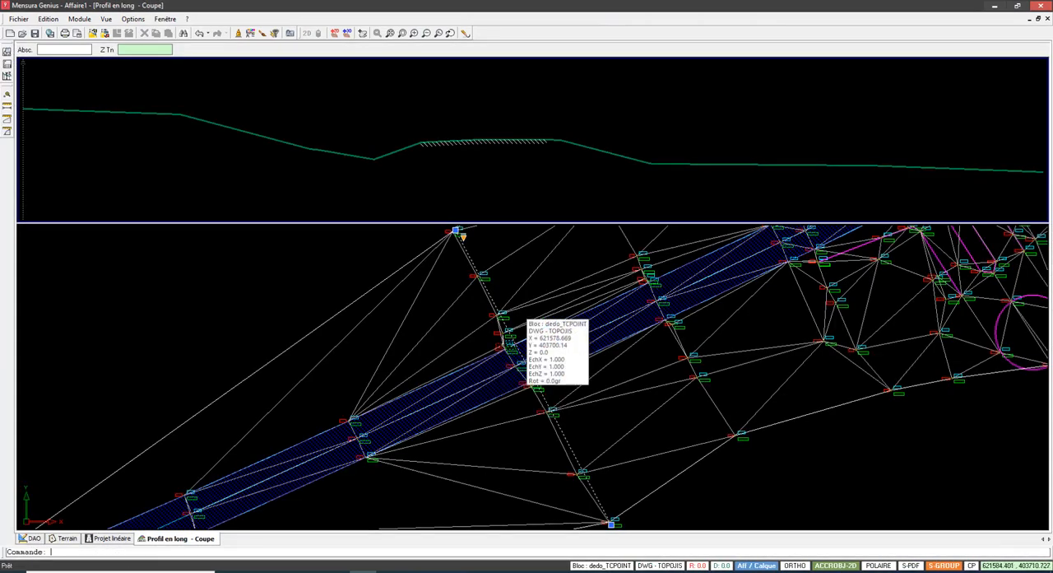
pyautogui.click(7, 64)
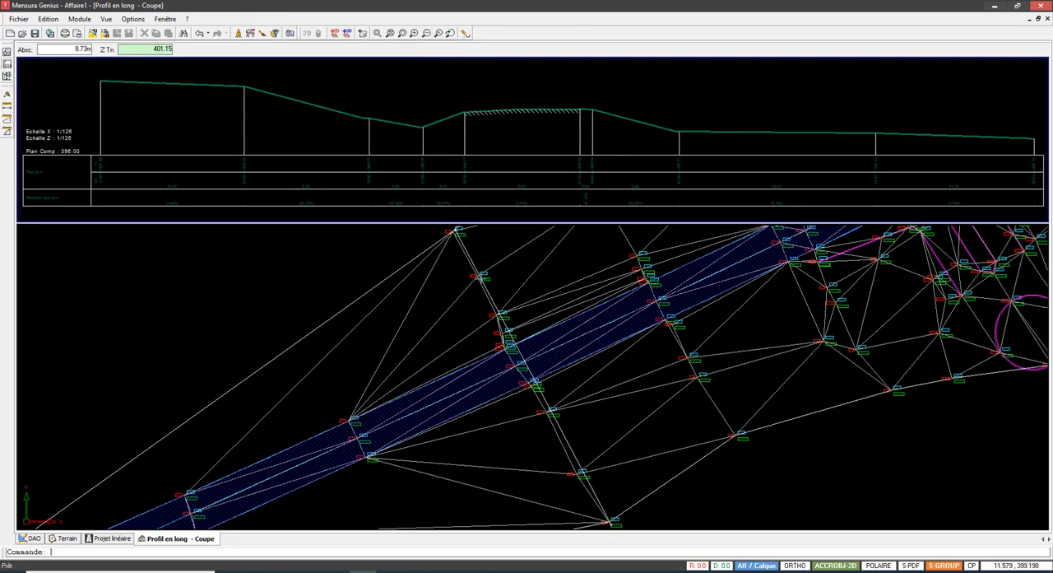
# Step: Examine the existing carriageway layer in the section profile, and return to the terrain plan
pyautogui.scroll(3, 518, 104)
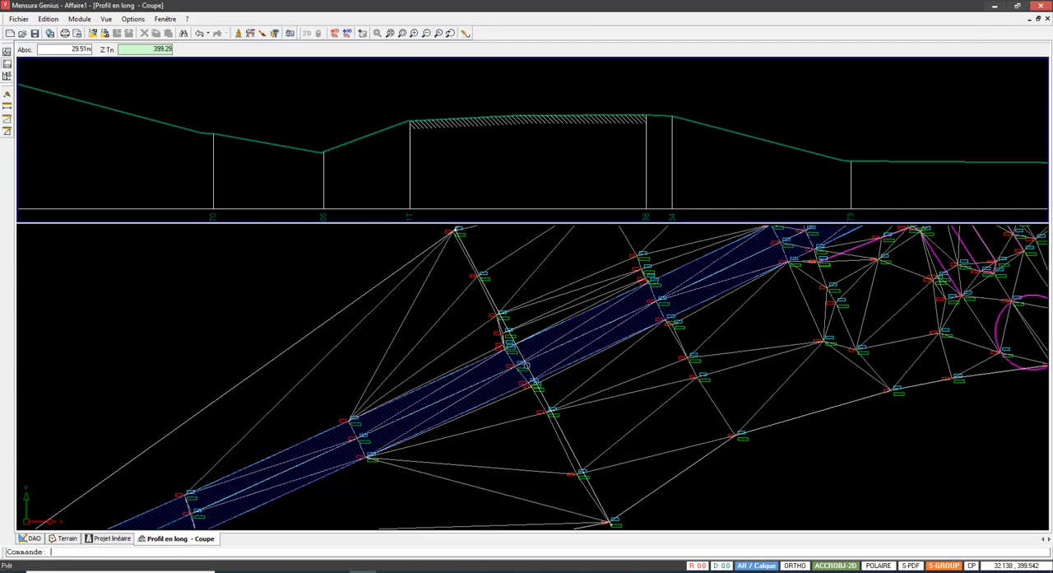
pyautogui.scroll(-2, 547, 121)
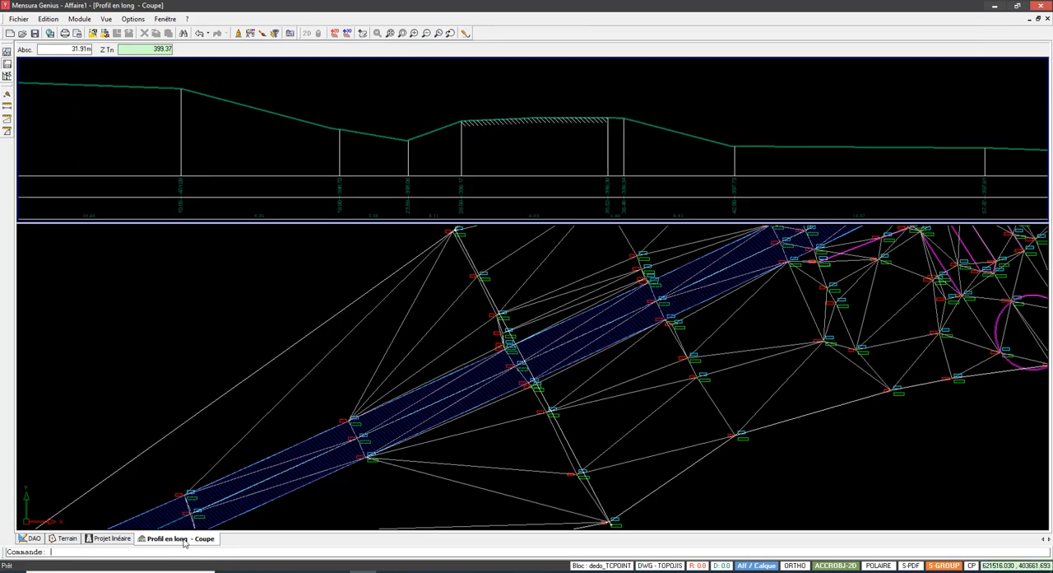
pyautogui.click(68, 538)
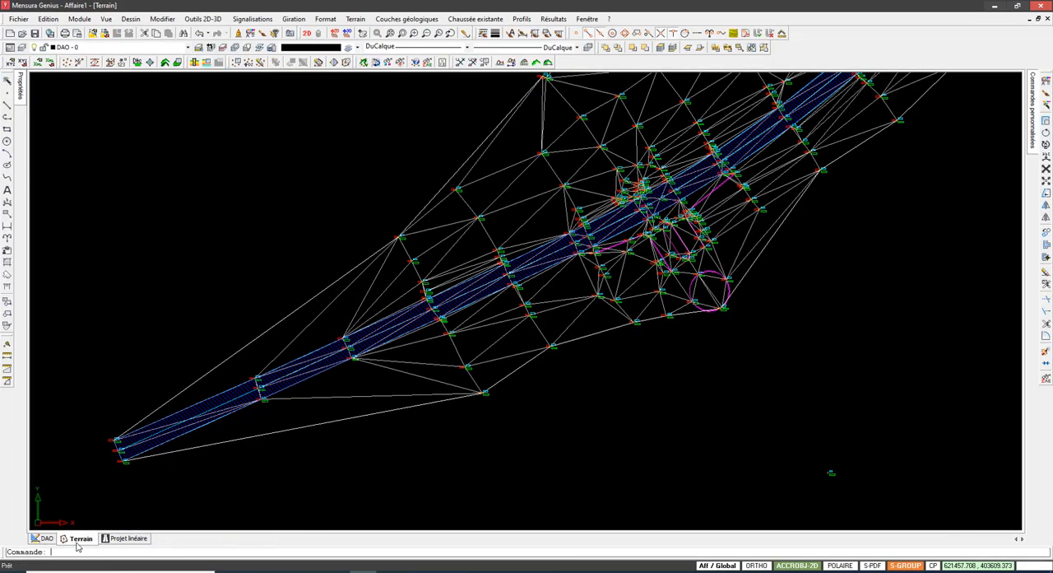
pyautogui.click(355, 18)
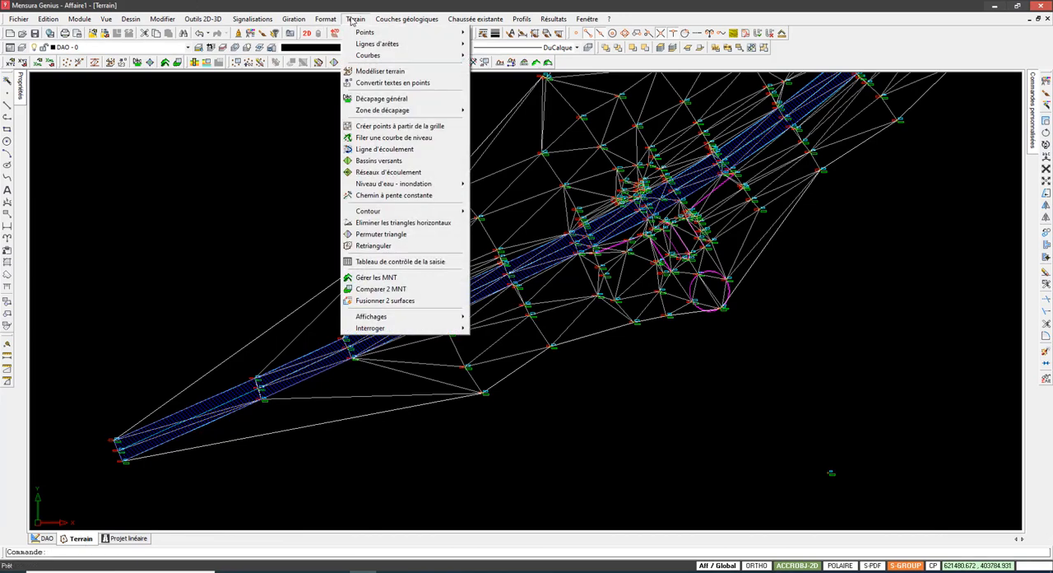
pyautogui.moveTo(492, 19)
pyautogui.moveTo(531, 32)
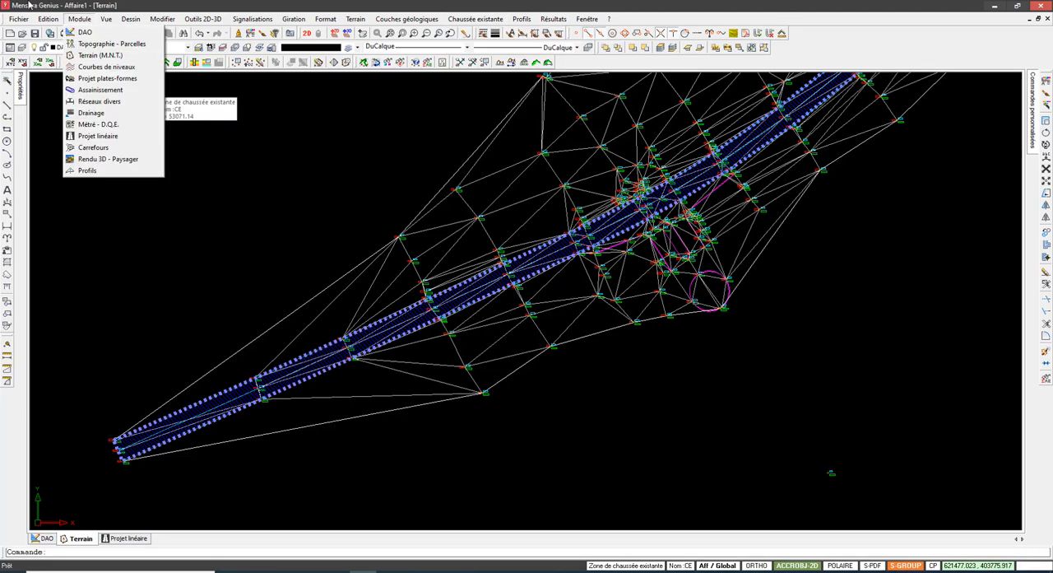
pyautogui.click(474, 18)
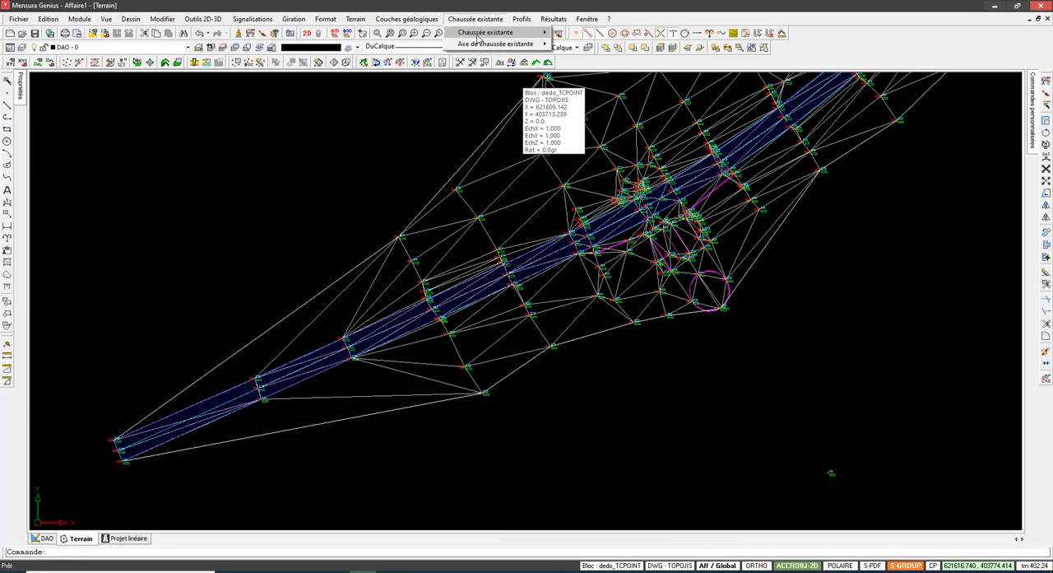
pyautogui.moveTo(478, 37)
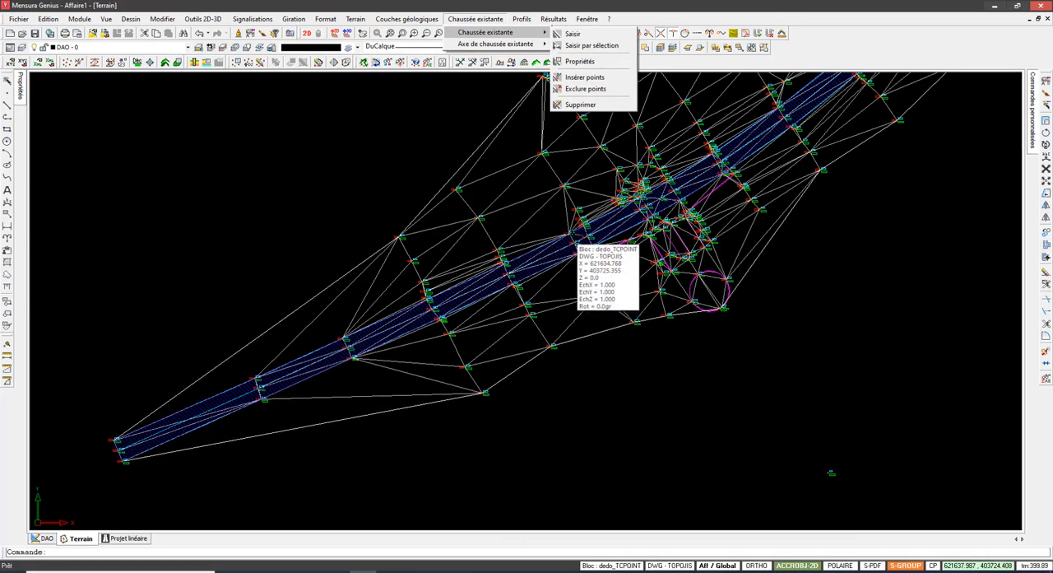
pyautogui.click(477, 23)
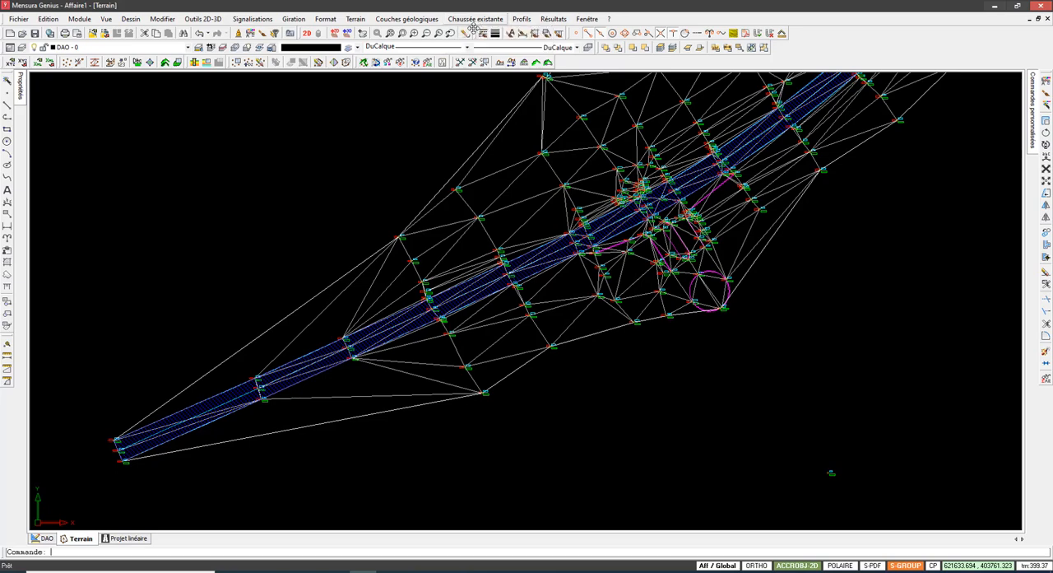
# Step: Try to insert an extra point into the CE zone's northern edge, northeast of ROT point 2951
pyautogui.moveTo(519, 32)
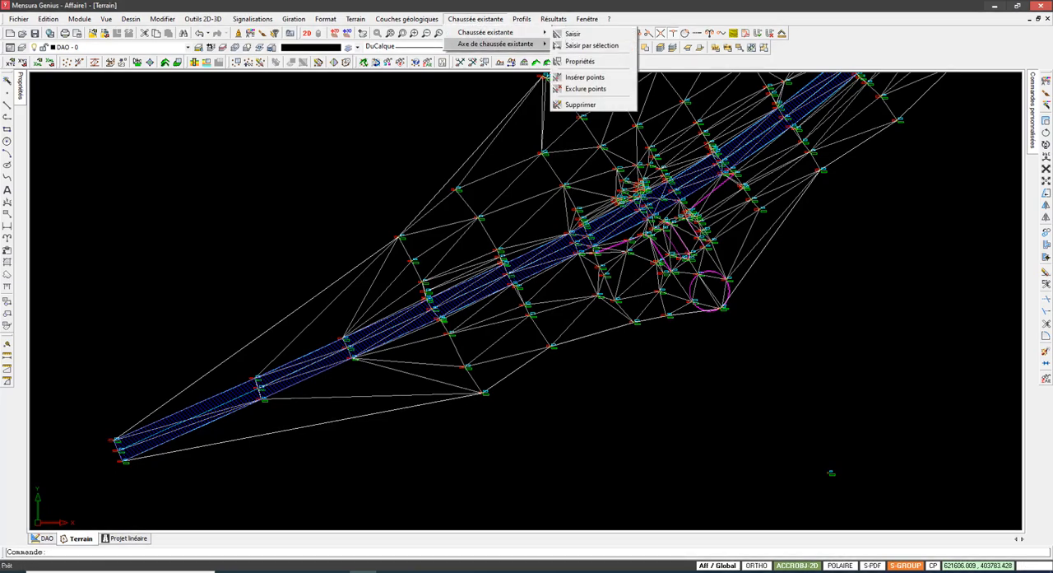
pyautogui.click(580, 77)
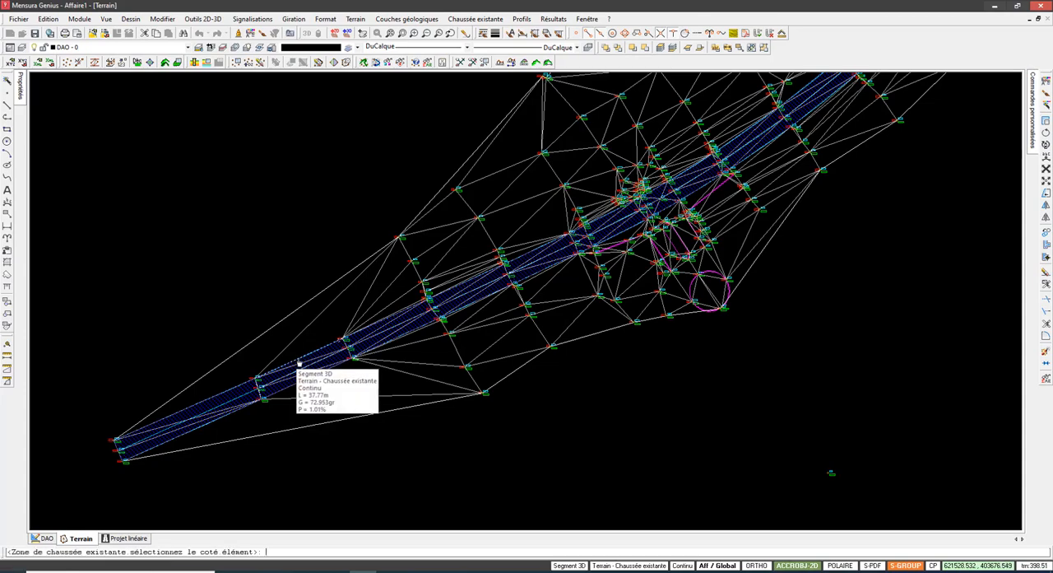
pyautogui.scroll(1, 299, 362)
pyautogui.click(299, 361)
pyautogui.scroll(4, 302, 345)
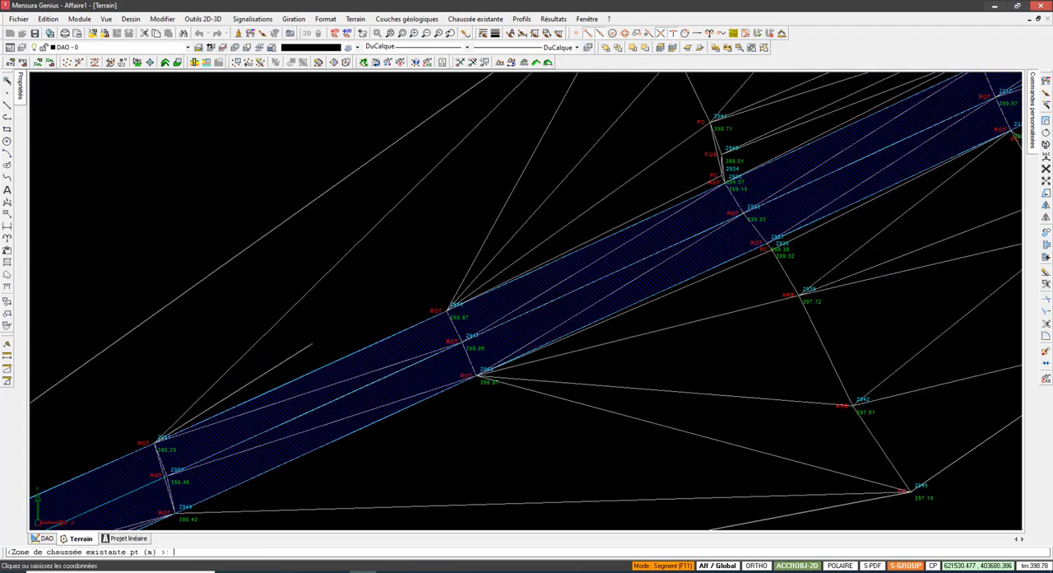
pyautogui.click(312, 343)
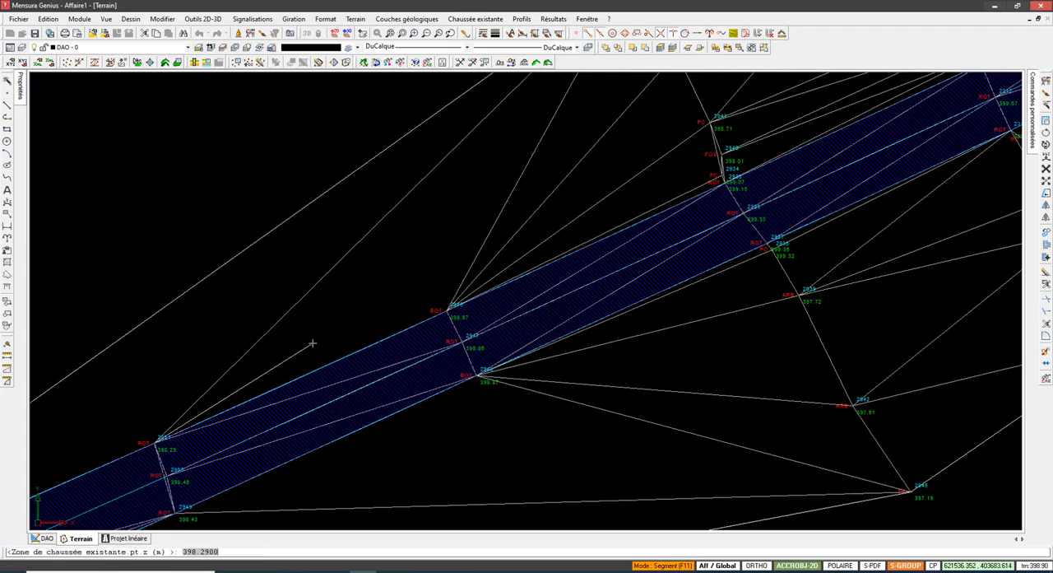
pyautogui.press('Return')
# Step: Try to exclude a point from the existing carriageway zone
pyautogui.click(469, 21)
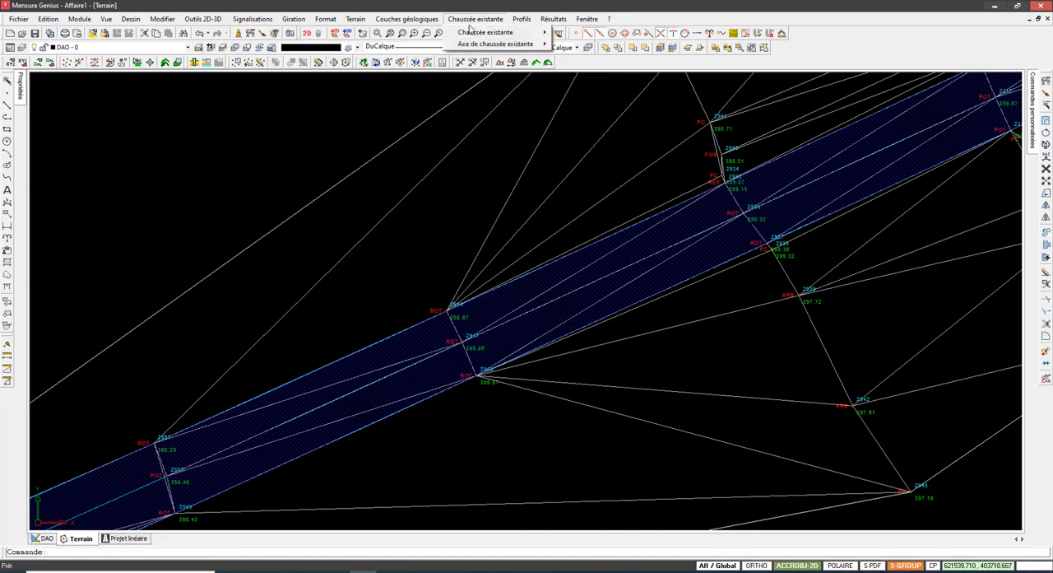
pyautogui.moveTo(511, 32)
pyautogui.click(584, 90)
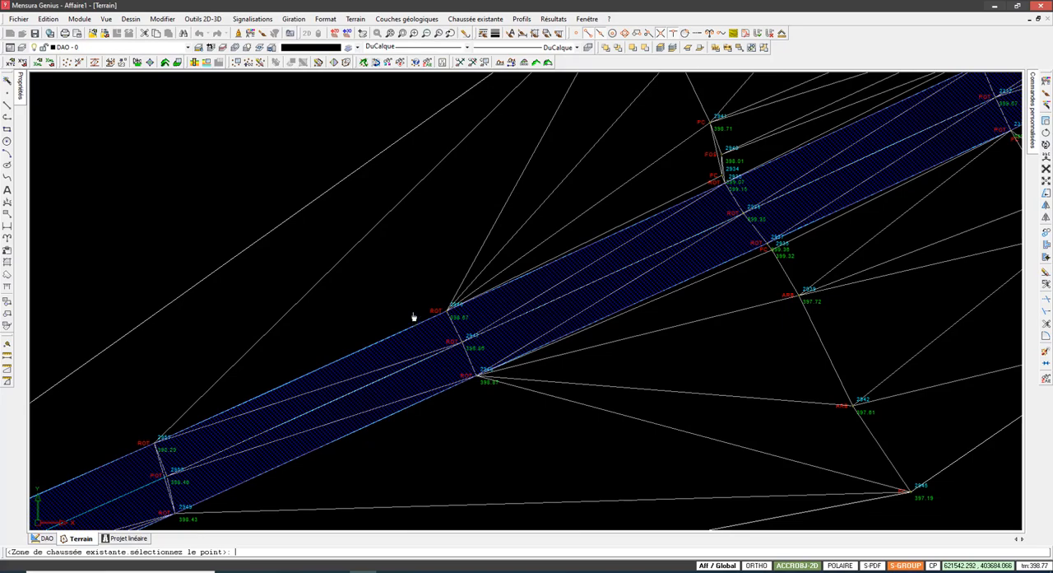
pyautogui.press('Escape')
pyautogui.click(483, 33)
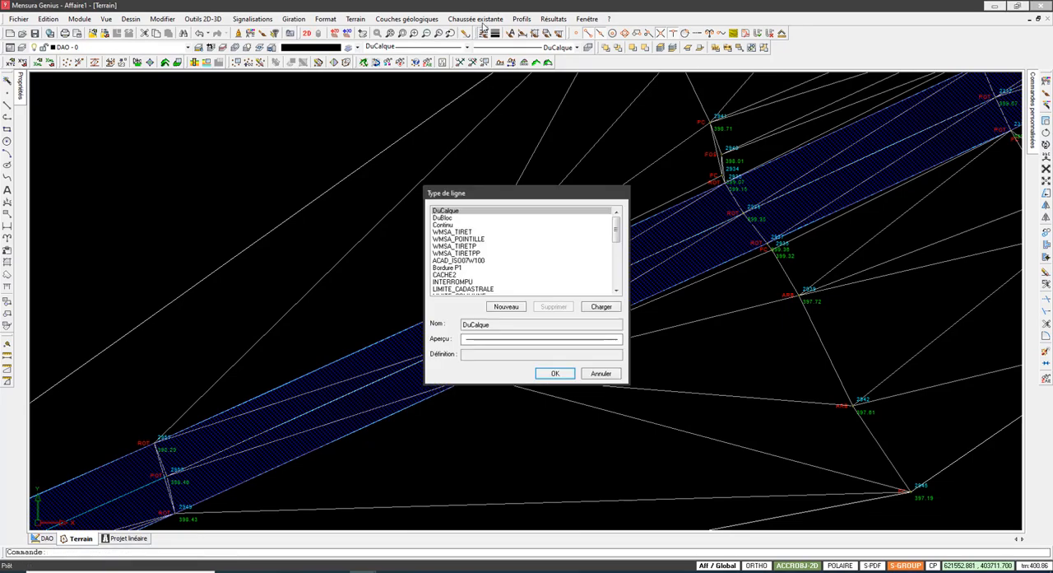
pyautogui.press('Escape')
pyautogui.click(482, 23)
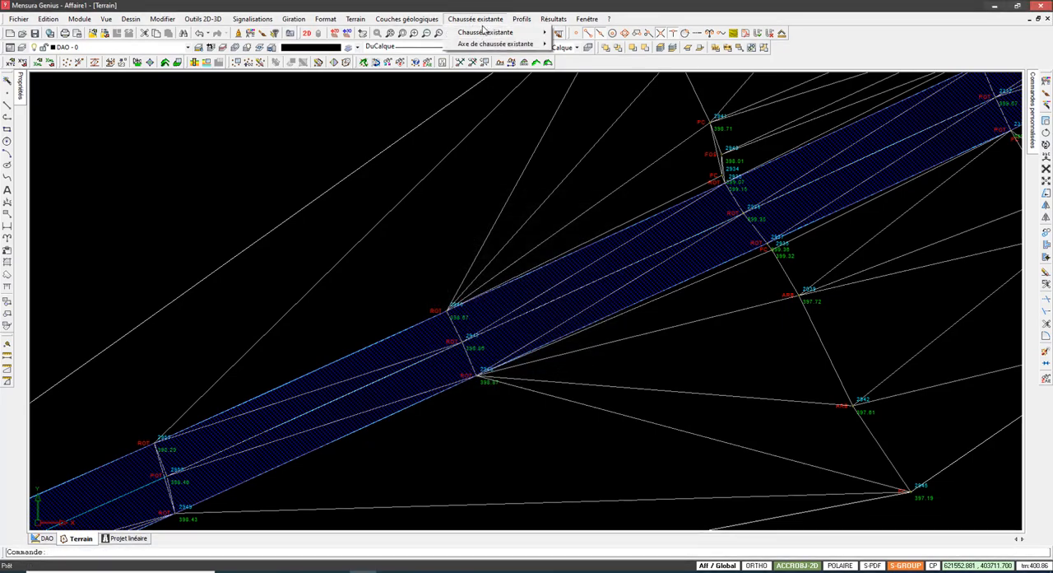
pyautogui.moveTo(487, 32)
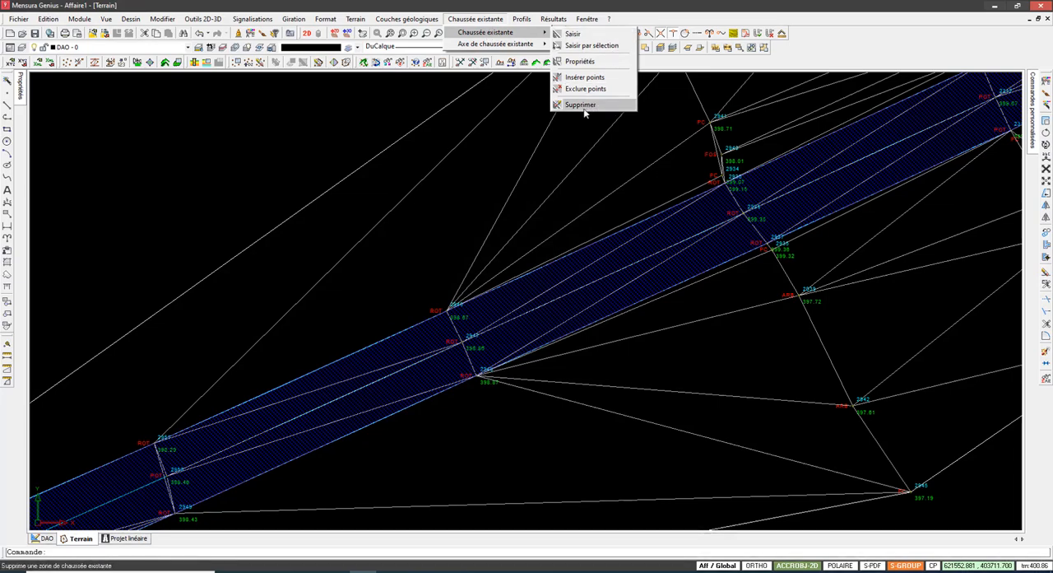
pyautogui.click(478, 22)
pyautogui.click(478, 23)
pyautogui.moveTo(492, 46)
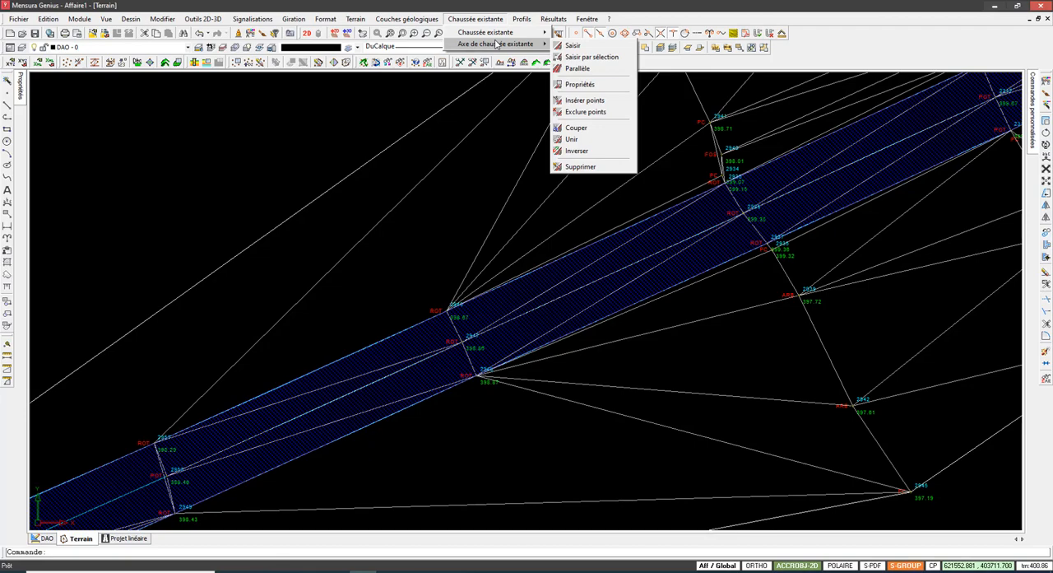
pyautogui.click(393, 239)
# Step: Examine the CE zone and the surrounding triangulation along the road, from its southwestern end towards the roundabout area
pyautogui.scroll(-1, 390, 234)
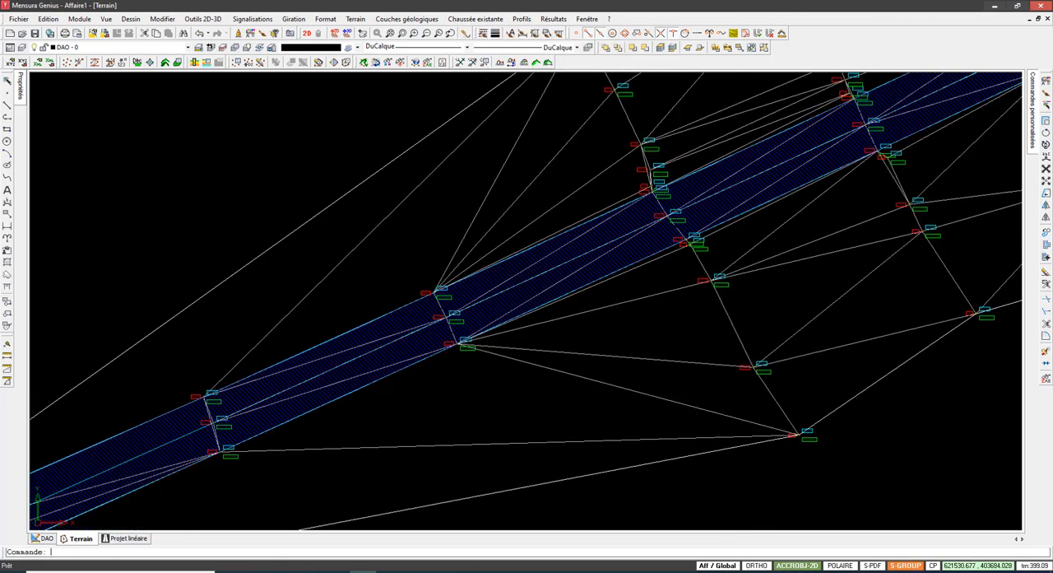
pyautogui.moveTo(398, 245); pyautogui.dragTo(487, 195, button='middle')
pyautogui.scroll(-4, 487, 196)
pyautogui.scroll(2, 352, 283)
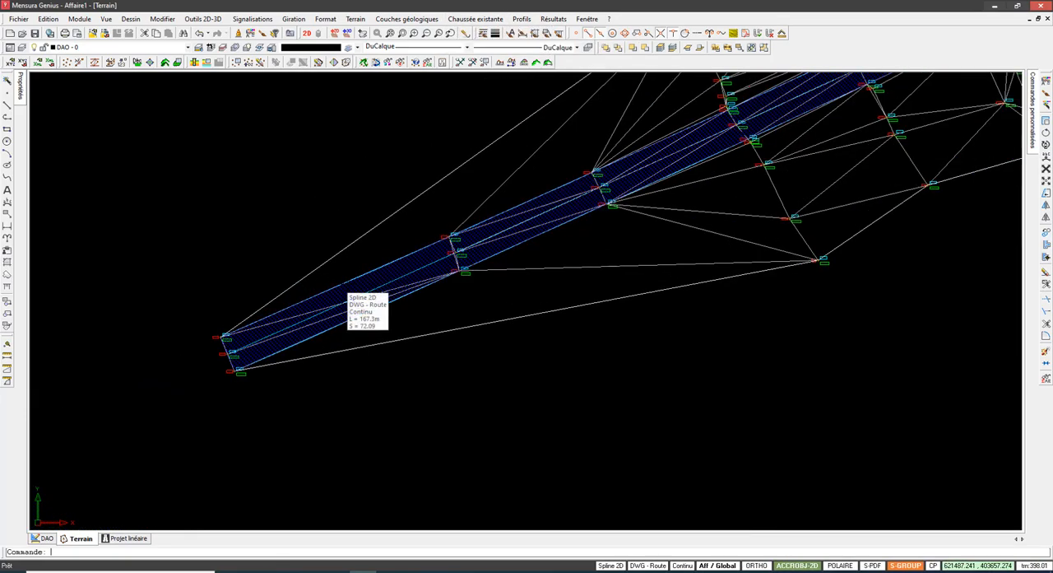
pyautogui.scroll(2, 352, 283)
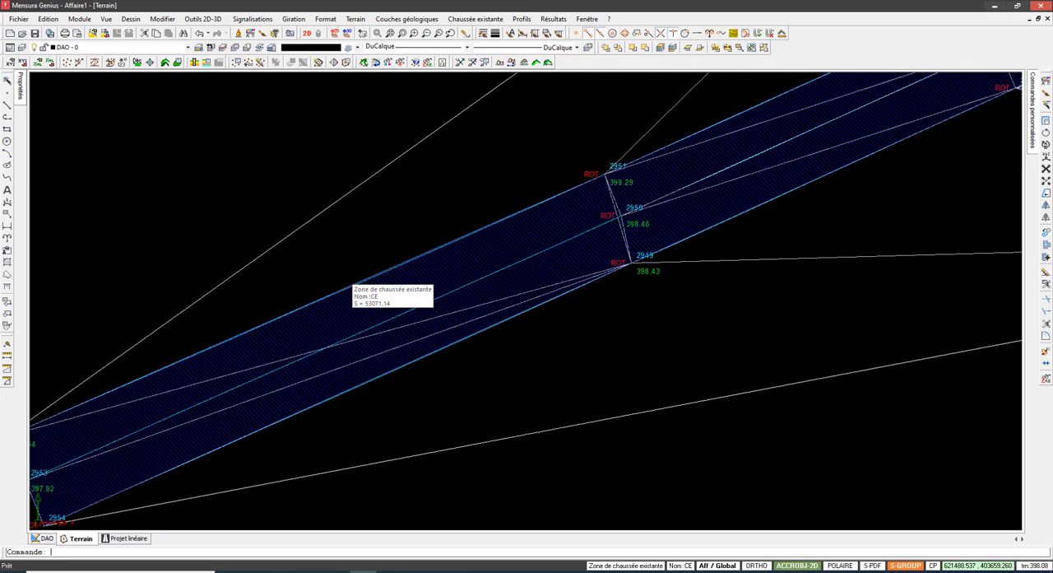
pyautogui.scroll(-1, 352, 283)
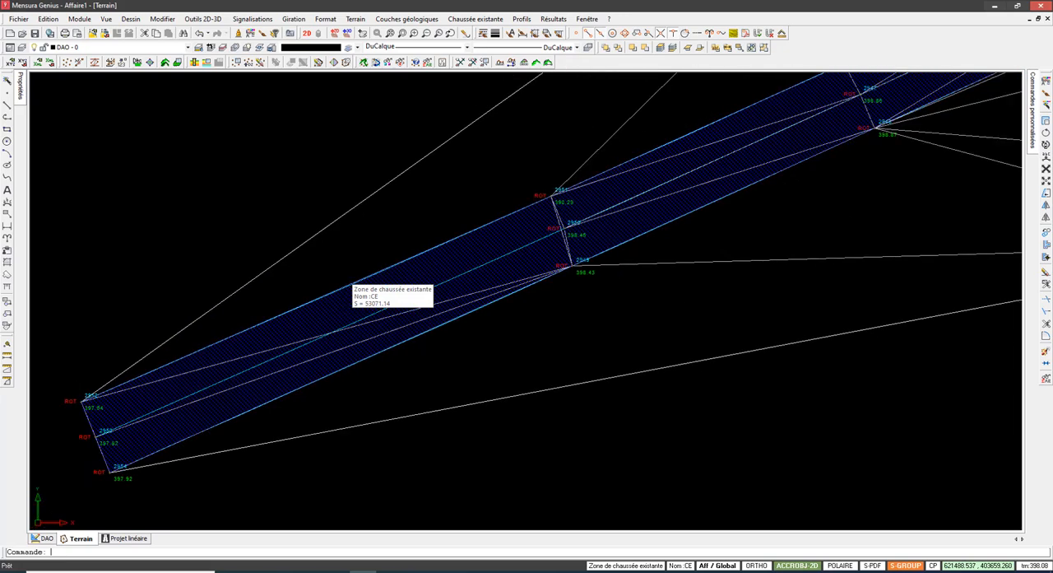
pyautogui.scroll(-3, 352, 283)
pyautogui.moveTo(423, 249); pyautogui.dragTo(252, 346, button='middle')
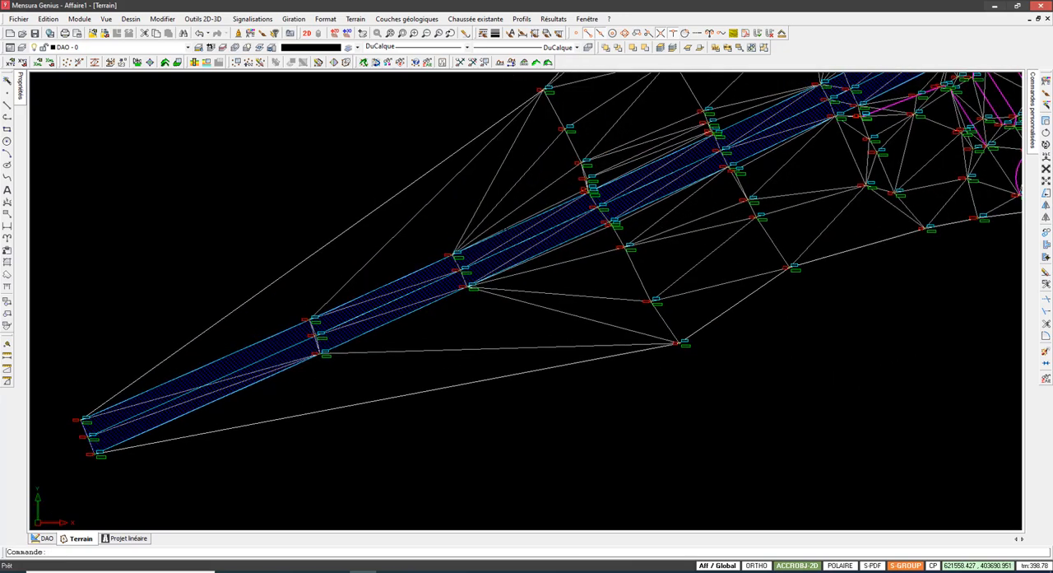
pyautogui.scroll(1, 711, 116)
pyautogui.moveTo(410, 280); pyautogui.dragTo(319, 334, button='middle')
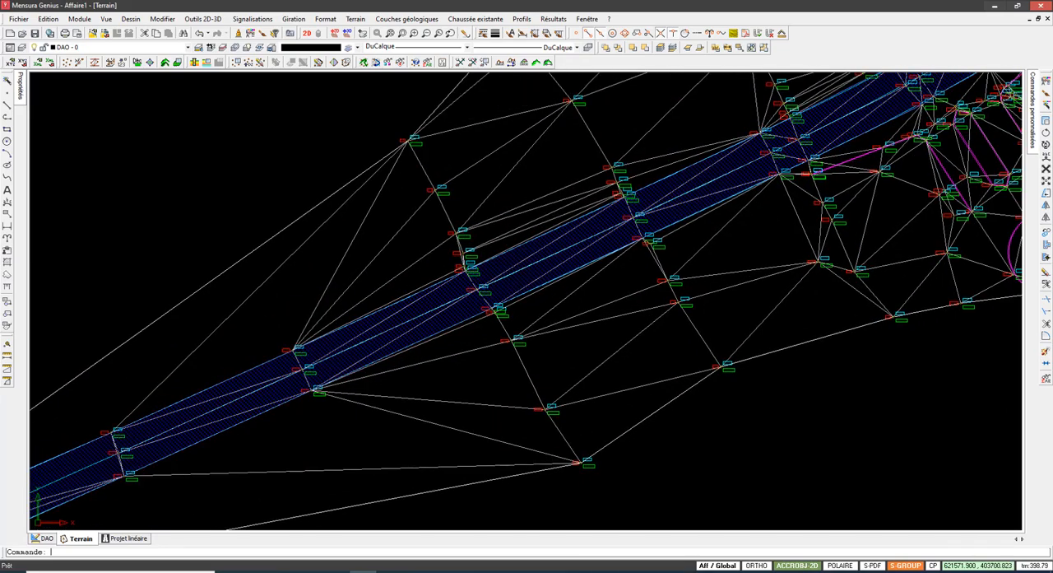
pyautogui.scroll(-2, 438, 258)
pyautogui.moveTo(439, 257); pyautogui.dragTo(371, 311, button='middle')
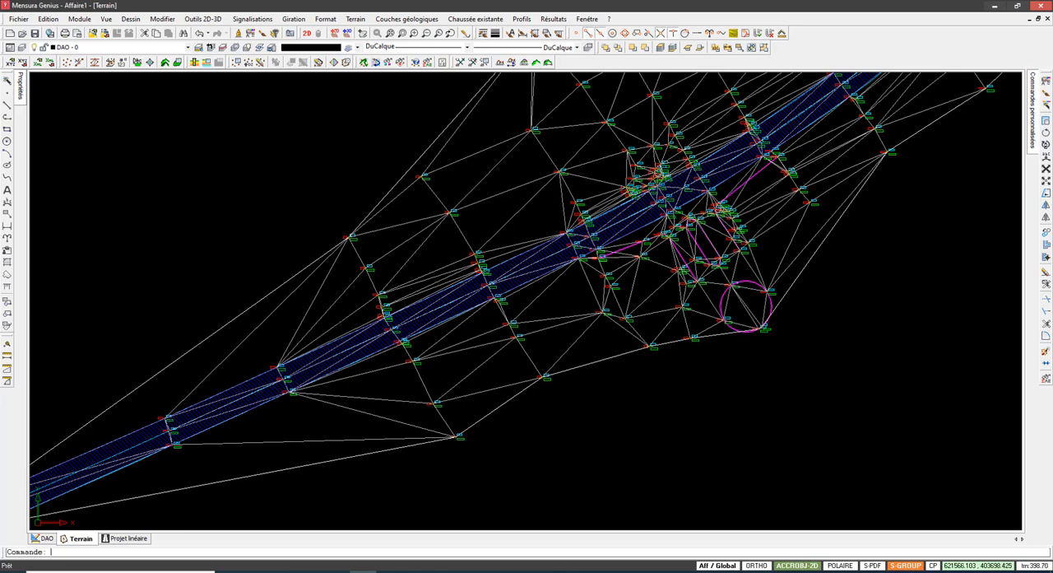
pyautogui.moveTo(442, 291); pyautogui.dragTo(339, 335, button='middle')
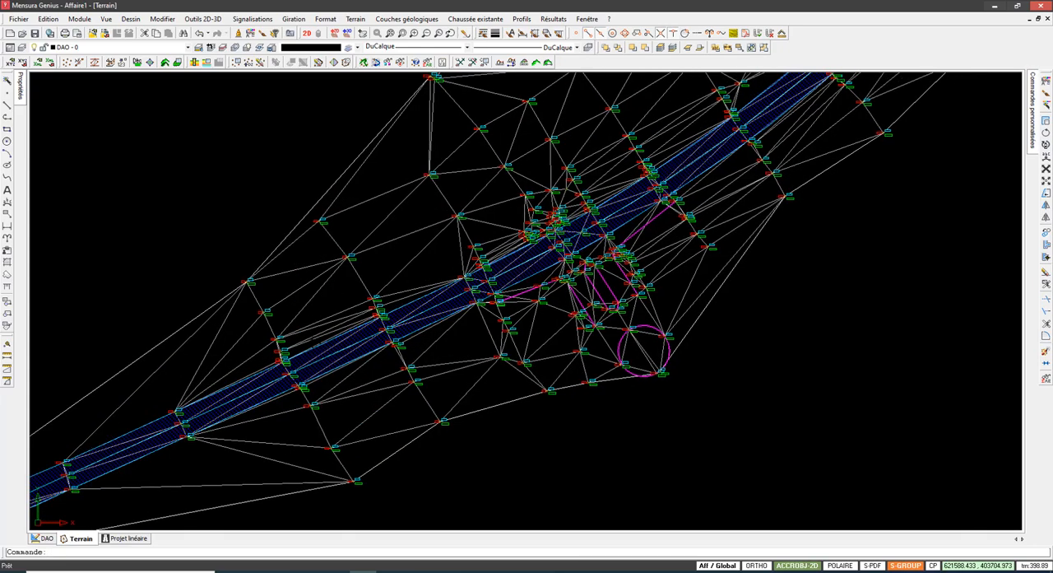
pyautogui.moveTo(411, 304); pyautogui.dragTo(400, 310, button='middle')
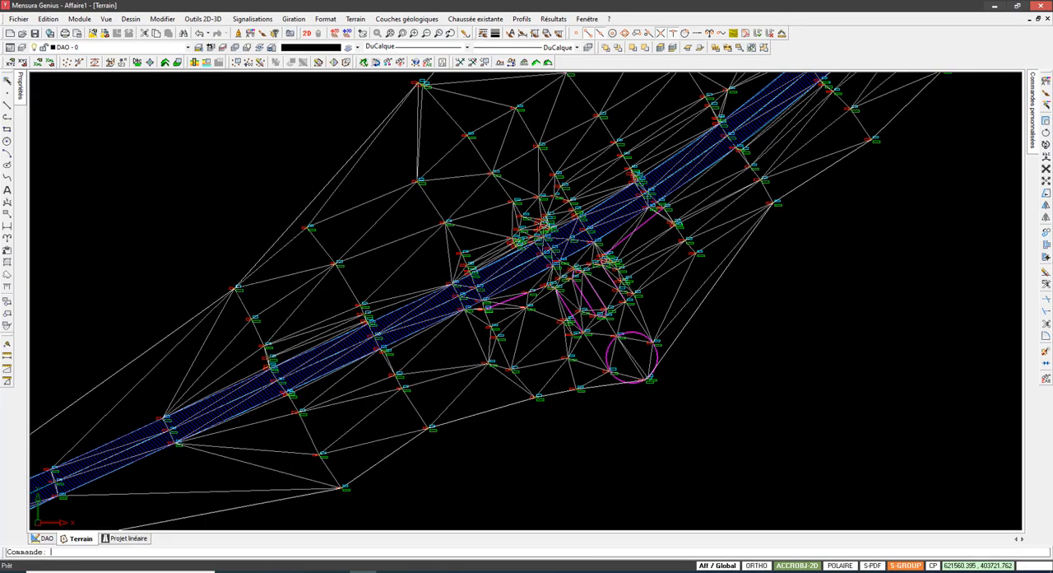
pyautogui.scroll(5, 281, 403)
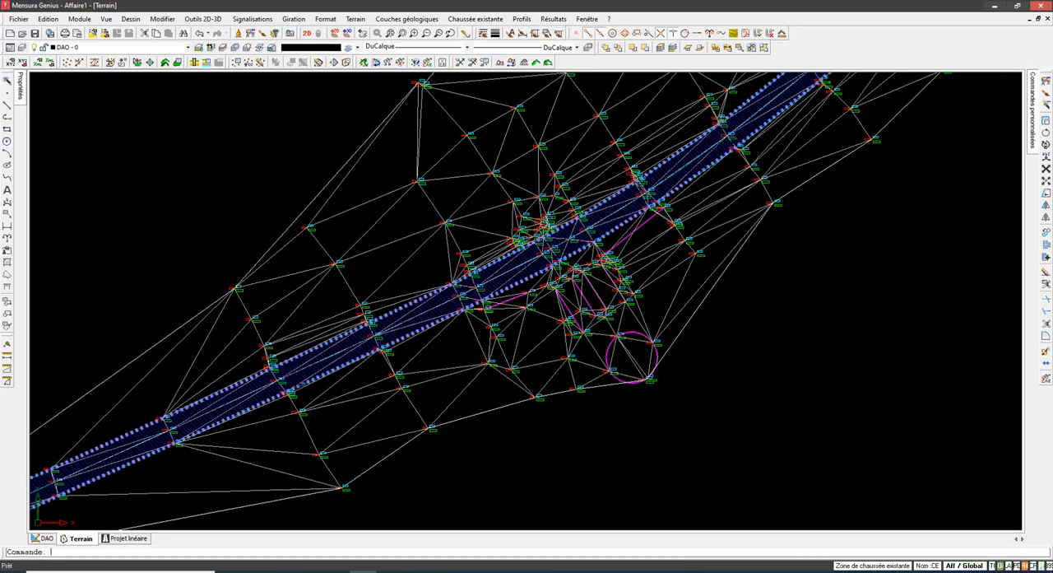
pyautogui.scroll(-2, 280, 403)
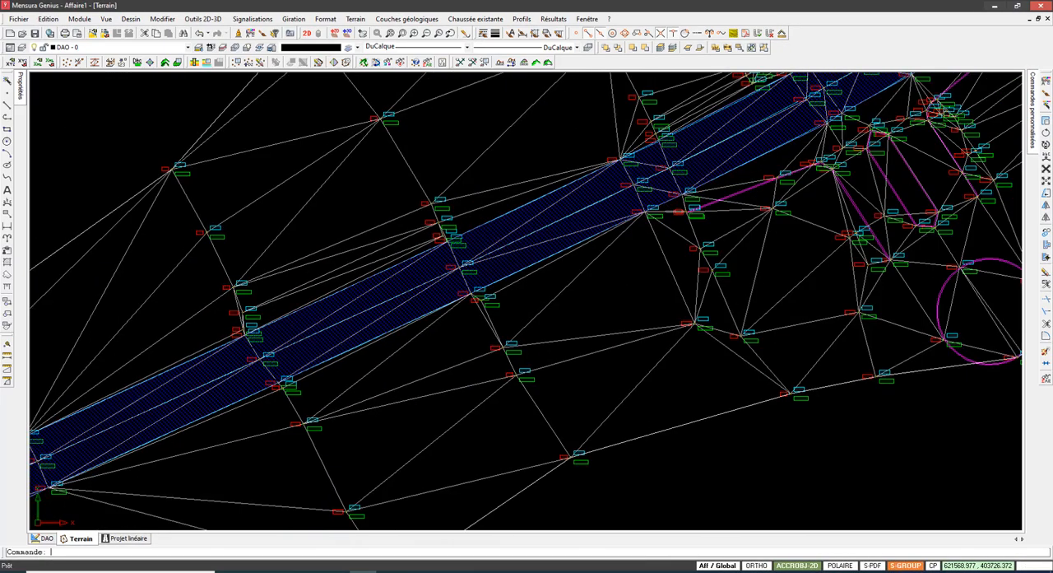
pyautogui.scroll(-2, 174, 171)
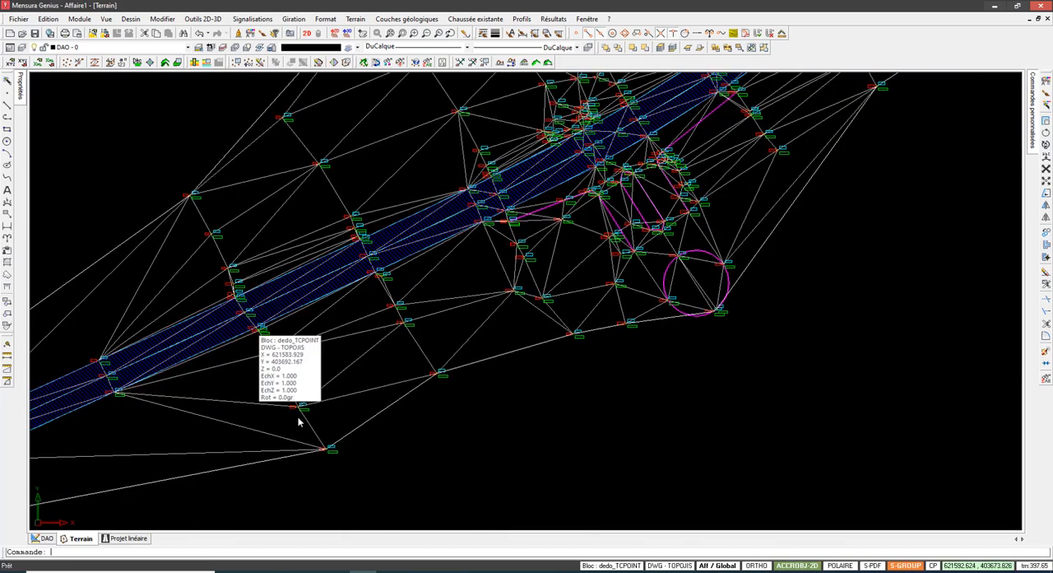
# Step: Examine ROT points 2936, 2938 and 2937 across the carriageway and the neighbouring road cross-sections
pyautogui.scroll(5, 246, 345)
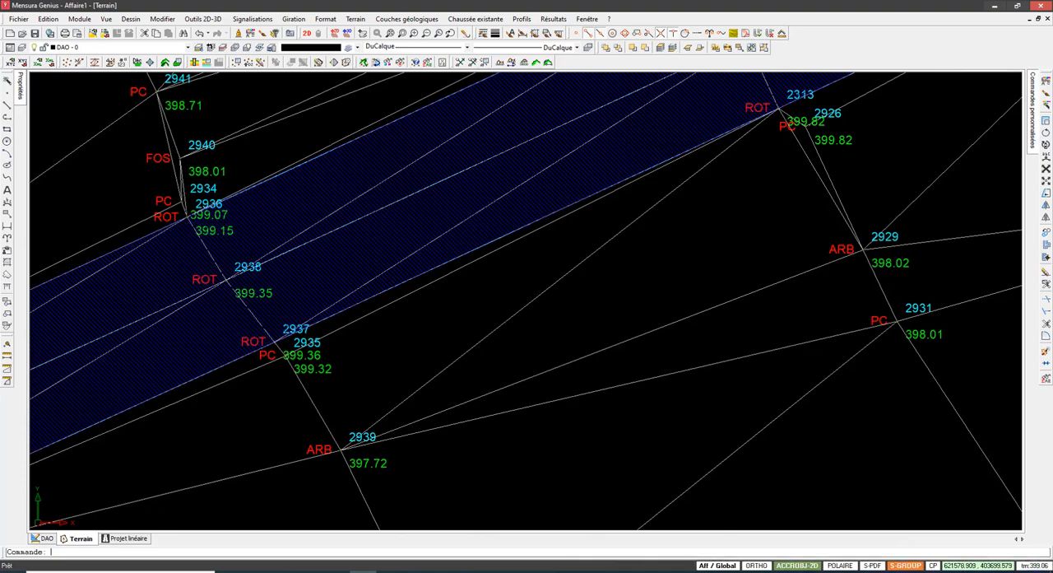
pyautogui.moveTo(281, 363)
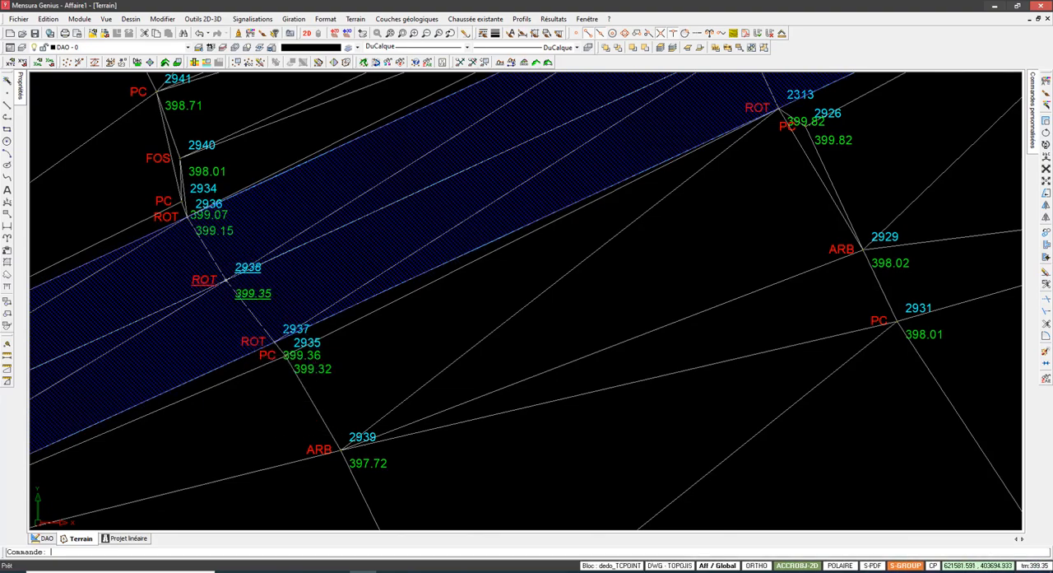
pyautogui.moveTo(224, 280)
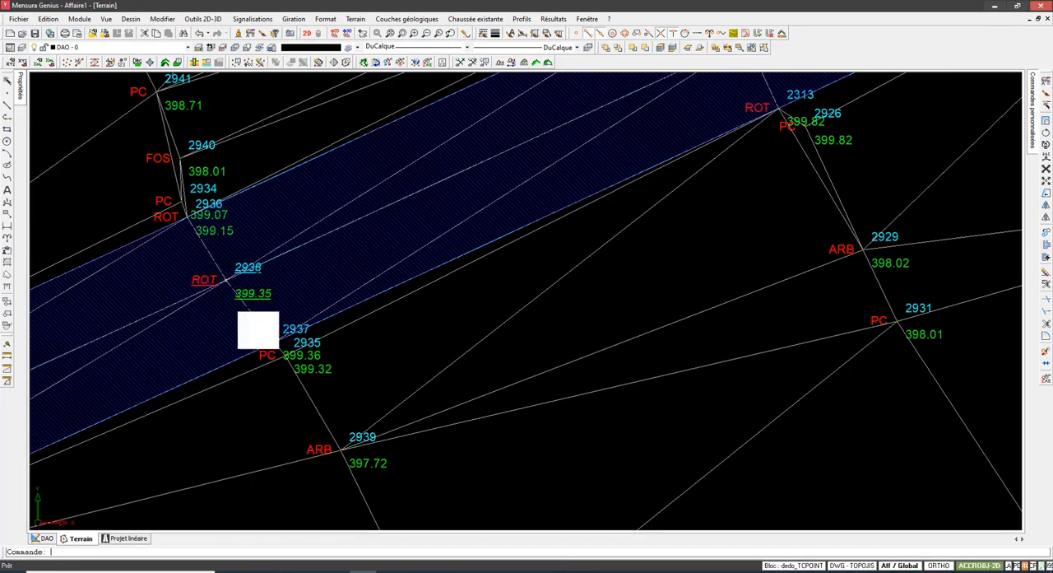
pyautogui.scroll(-2, 247, 298)
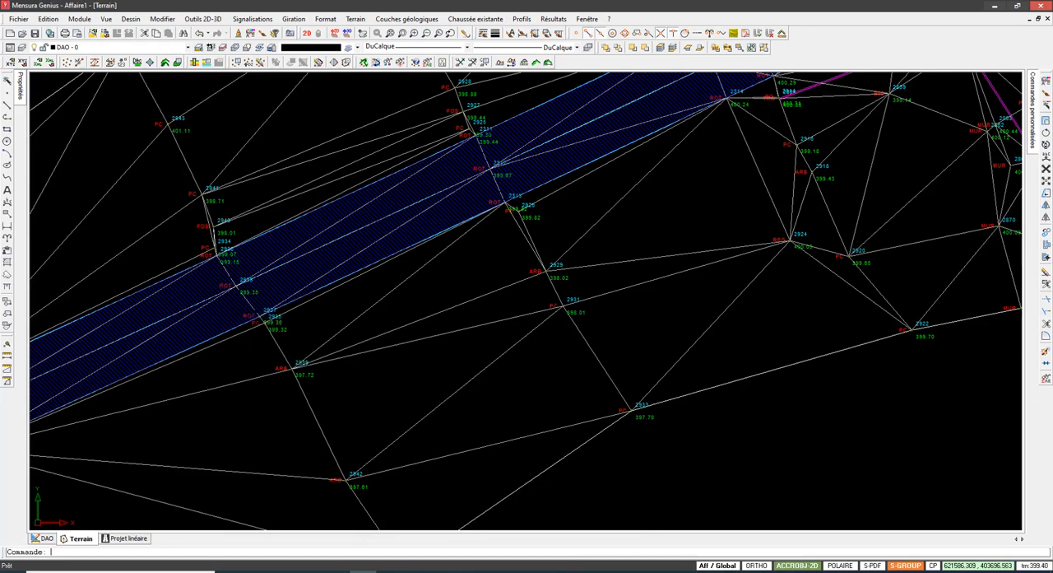
pyautogui.scroll(-2, 239, 301)
pyautogui.scroll(4, 234, 308)
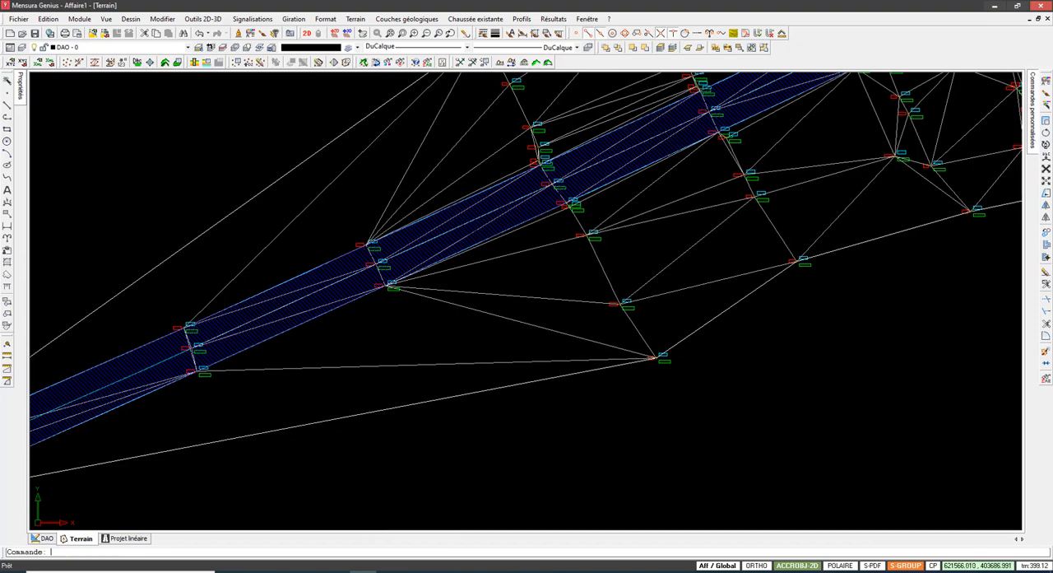
pyautogui.scroll(-1, 351, 317)
pyautogui.scroll(-1, 350, 317)
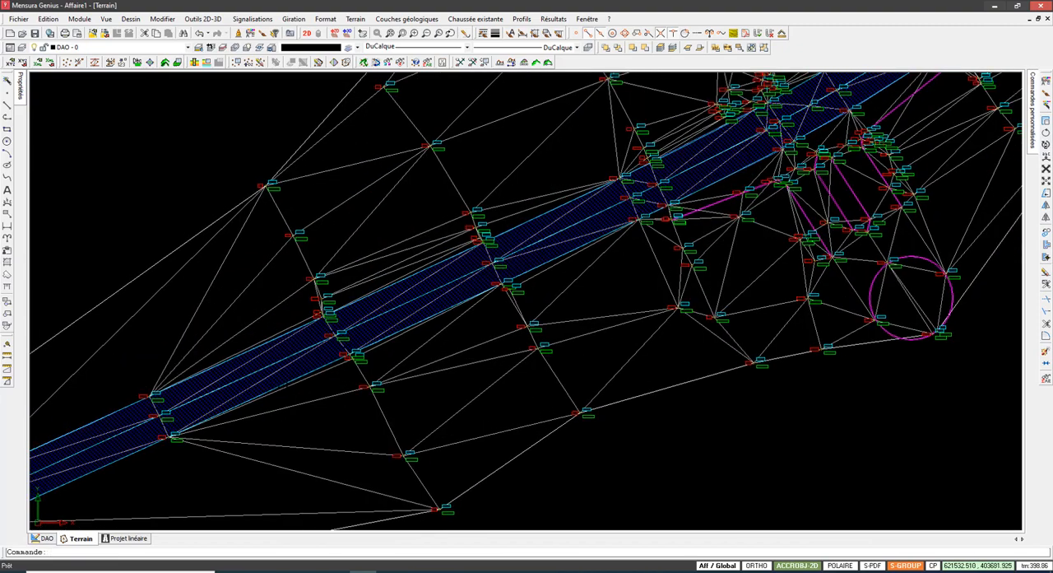
pyautogui.moveTo(505, 257)
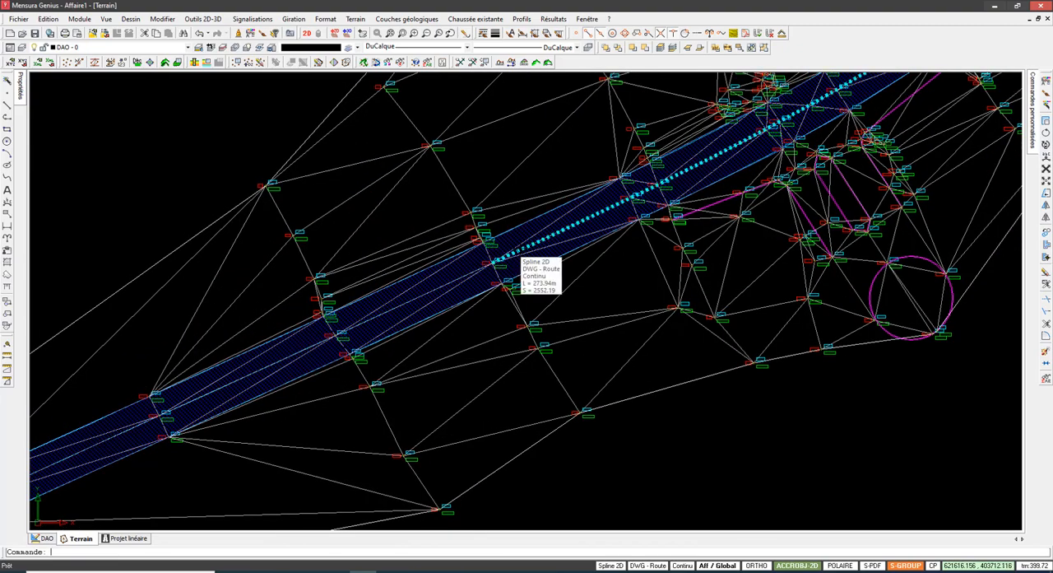
pyautogui.click(478, 21)
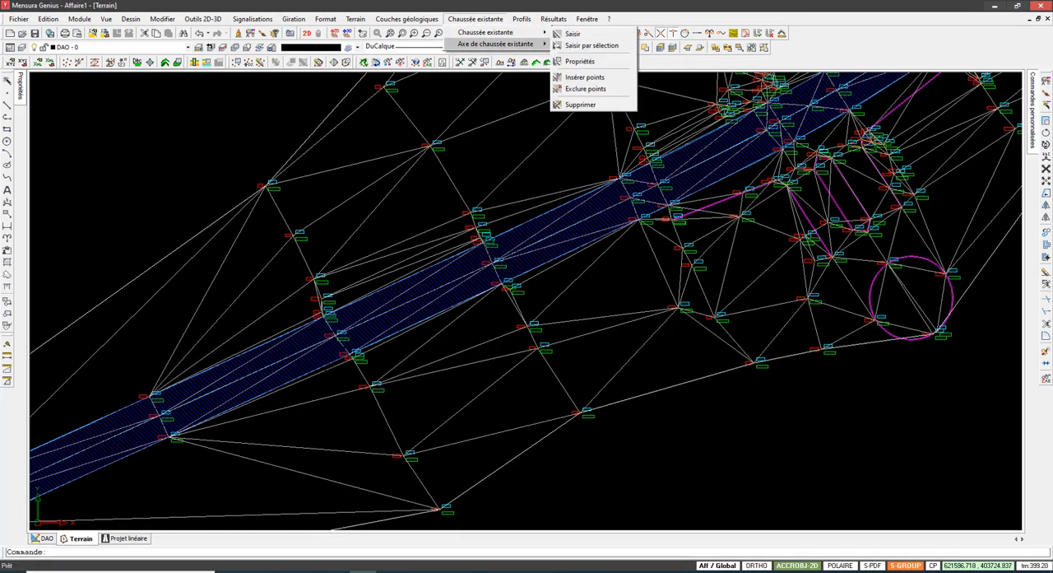
pyautogui.moveTo(496, 44)
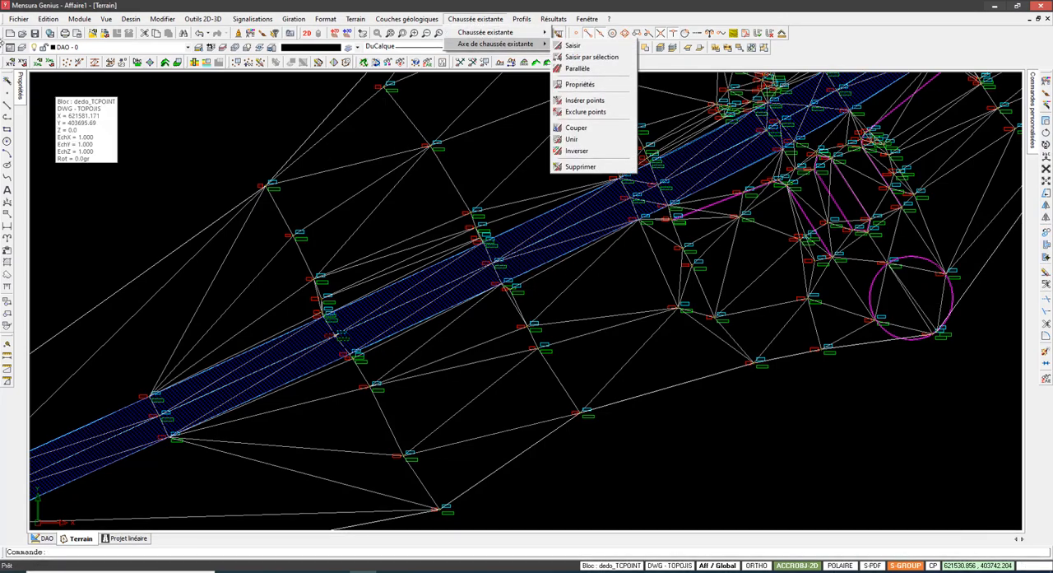
# Step: Measure the spacing between the two road cross-sections through PC points 2941 and 2928 with a linear dimension, and delete the dimension
pyautogui.click(7, 237)
pyautogui.click(33, 235)
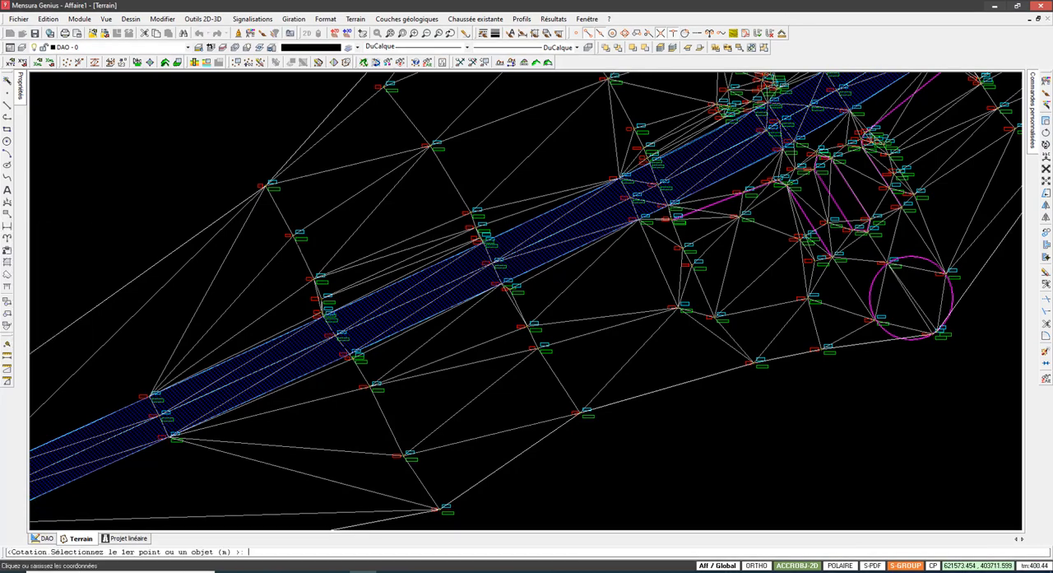
pyautogui.click(451, 181)
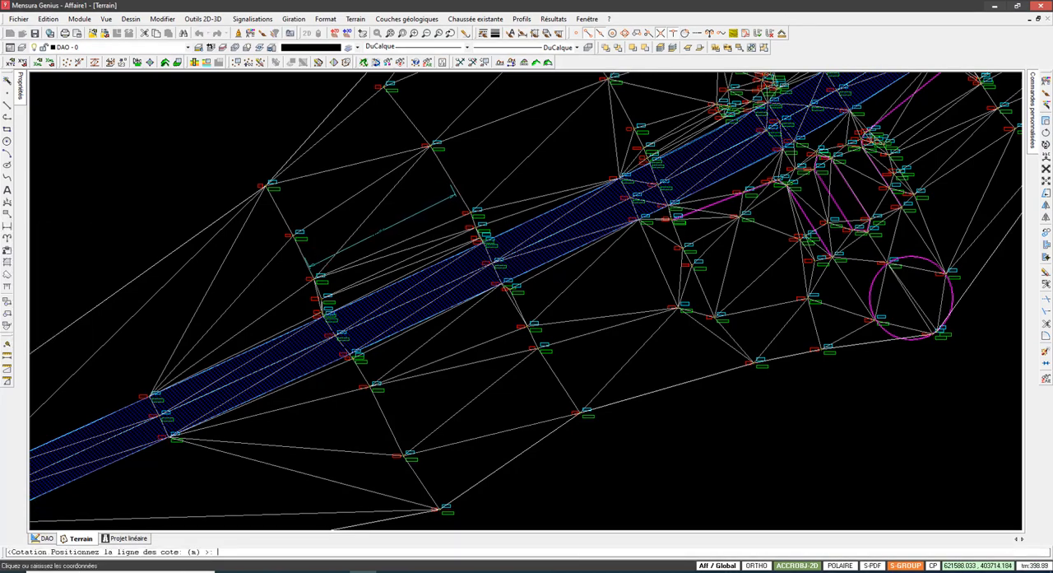
pyautogui.click(385, 231)
pyautogui.scroll(5, 385, 232)
pyautogui.scroll(-5, 385, 232)
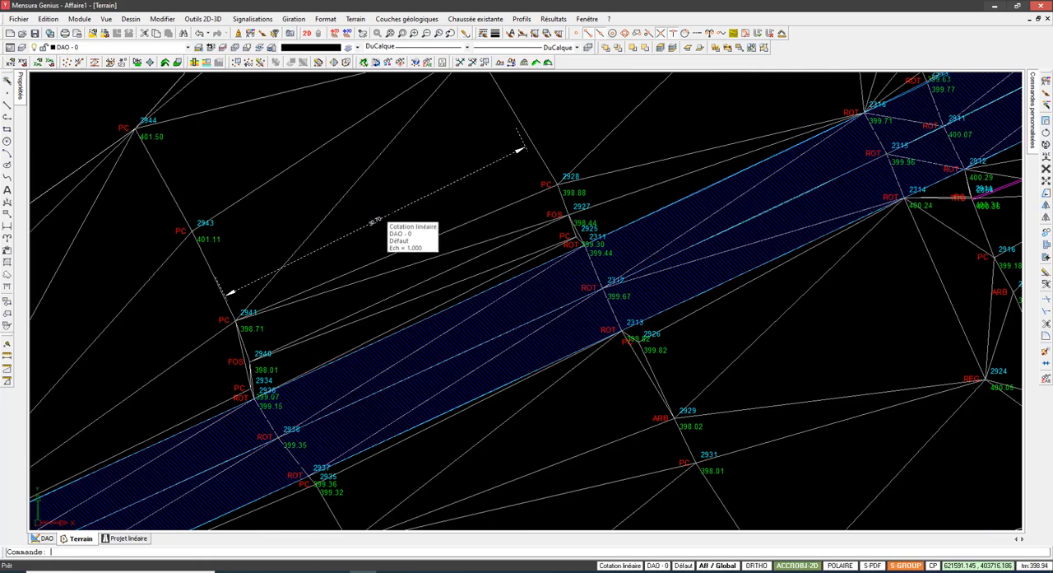
pyautogui.click(375, 223)
pyautogui.press('Delete')
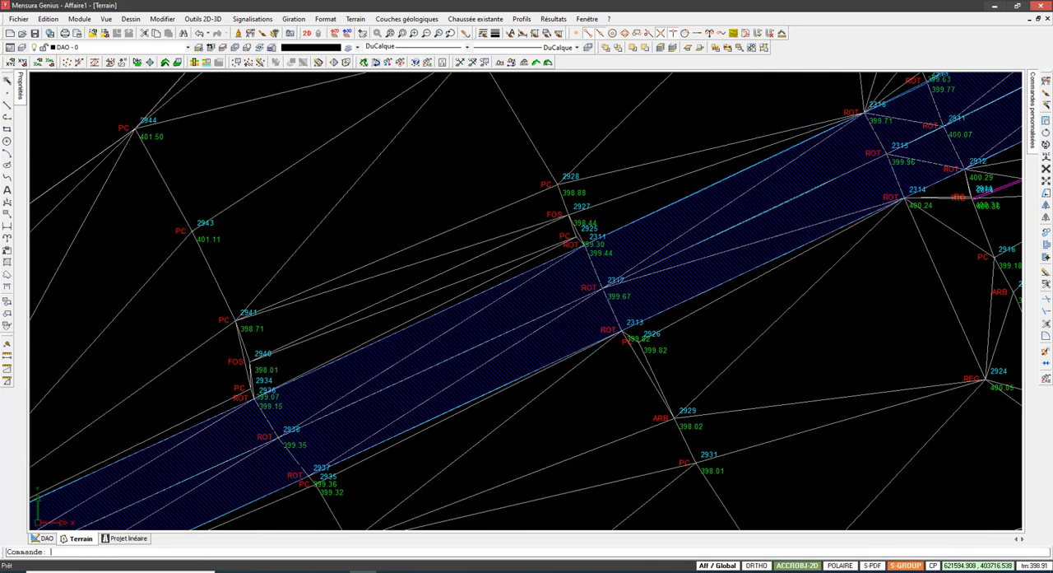
# Step: Examine the CE zone, its road splines and the surrounding triangulation from the southwestern cross-sections past the roundabout area towards the northeast
pyautogui.scroll(-2, 431, 212)
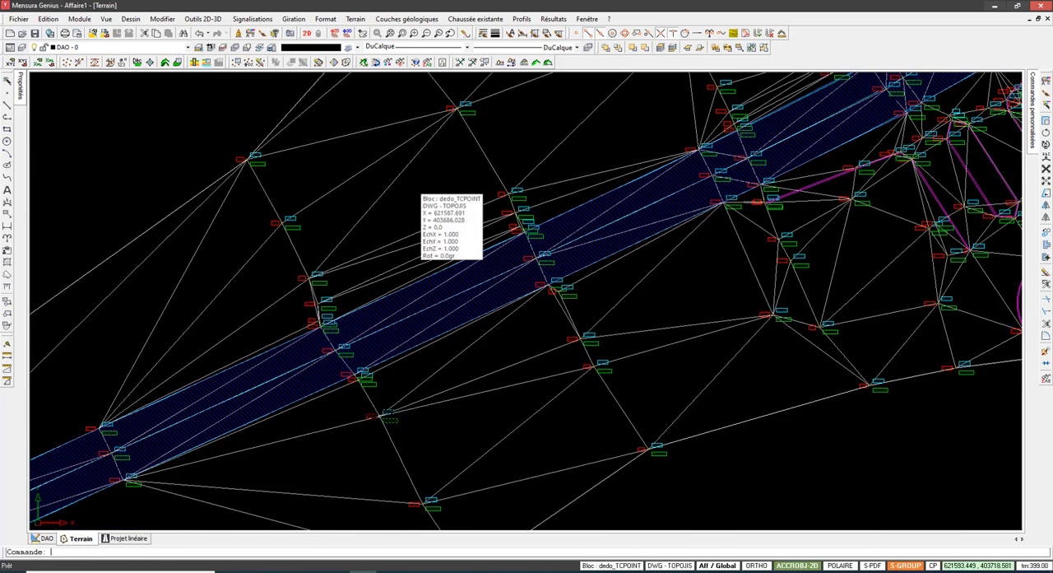
pyautogui.moveTo(547, 283); pyautogui.dragTo(492, 306, button='middle')
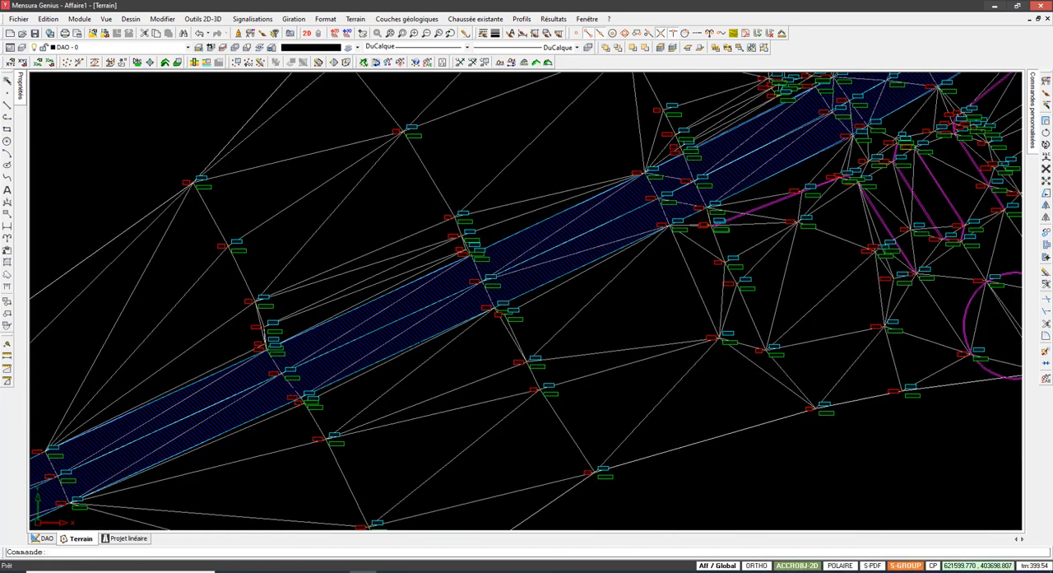
pyautogui.scroll(-2, 444, 325)
pyautogui.scroll(3, 385, 330)
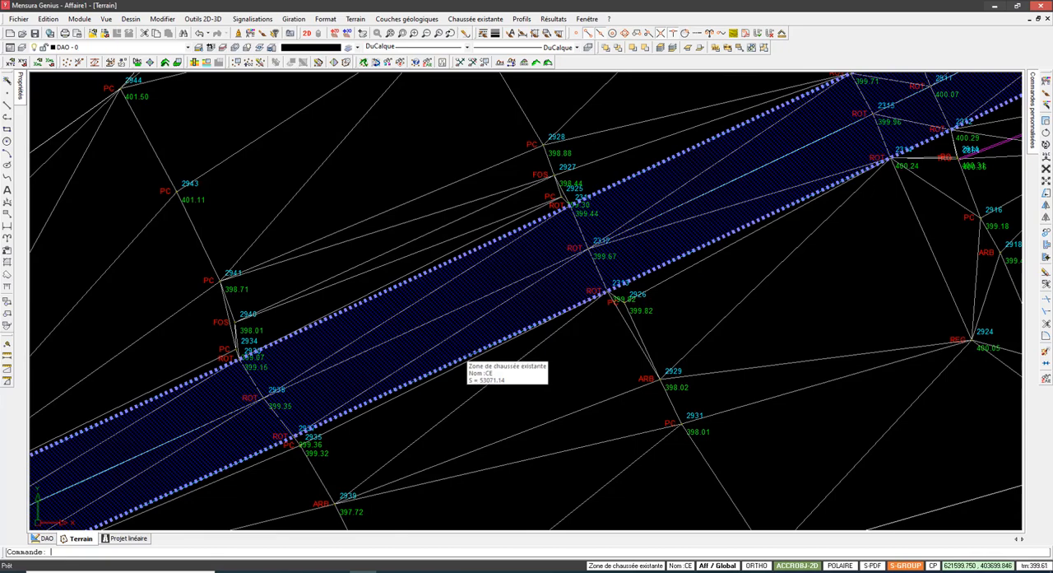
pyautogui.scroll(-4, 512, 279)
pyautogui.moveTo(512, 280); pyautogui.dragTo(405, 362, button='middle')
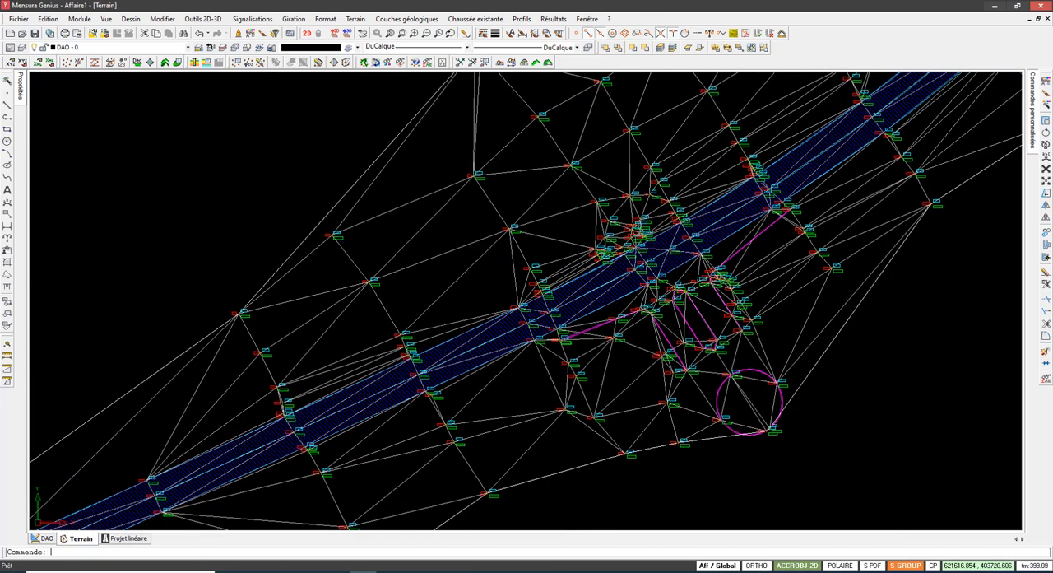
pyautogui.scroll(-3, 449, 328)
pyautogui.moveTo(767, 129)
pyautogui.mouseDown(button='middle')
pyautogui.moveTo(715, 170)
pyautogui.moveTo(619, 207)
pyautogui.moveTo(549, 283)
pyautogui.mouseUp(button='middle')
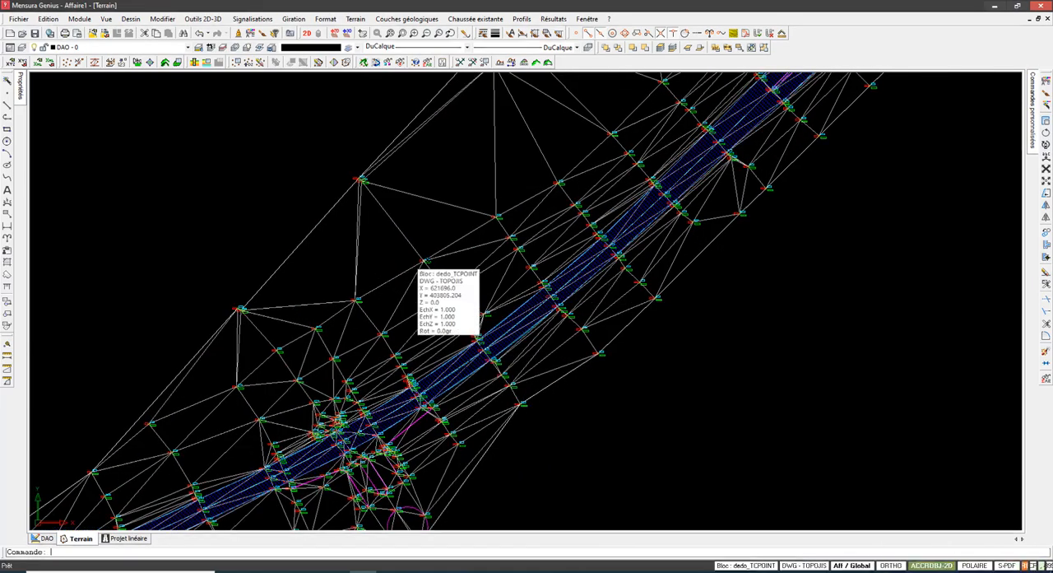
pyautogui.moveTo(581, 247); pyautogui.dragTo(541, 284, button='middle')
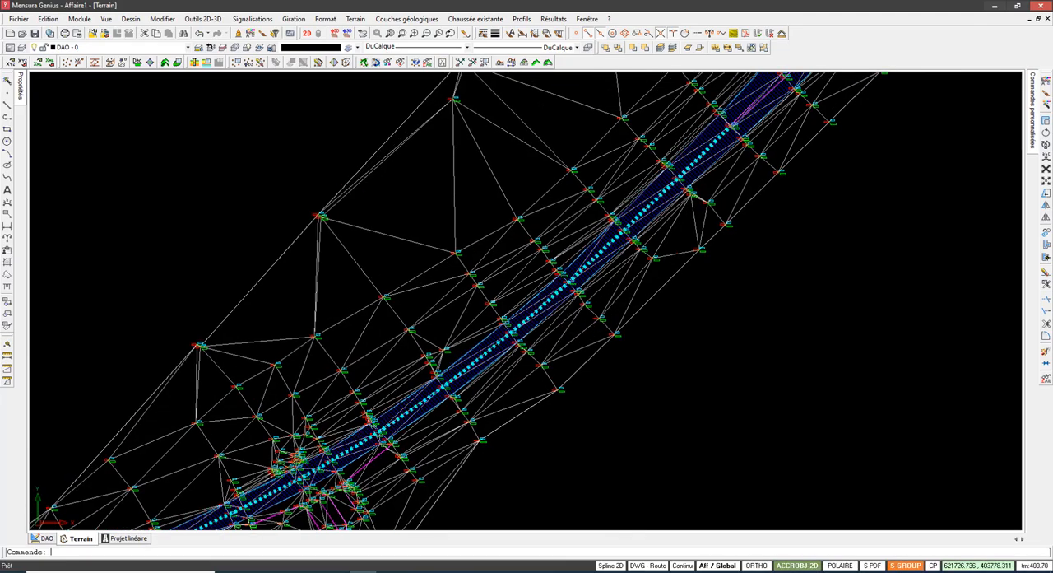
pyautogui.scroll(5, 384, 369)
pyautogui.scroll(-3, 379, 387)
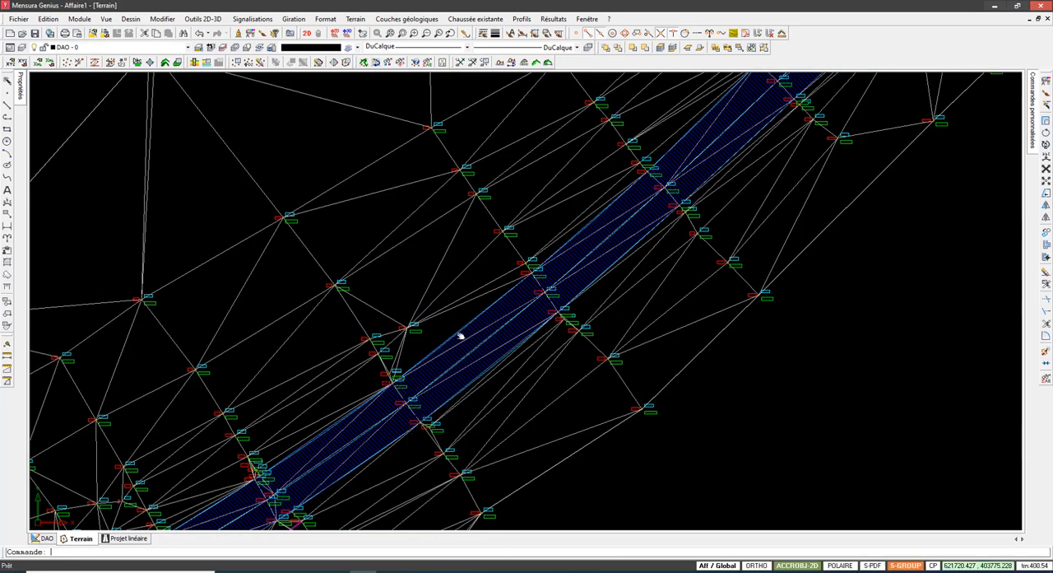
pyautogui.scroll(-3, 460, 335)
pyautogui.scroll(3, 529, 296)
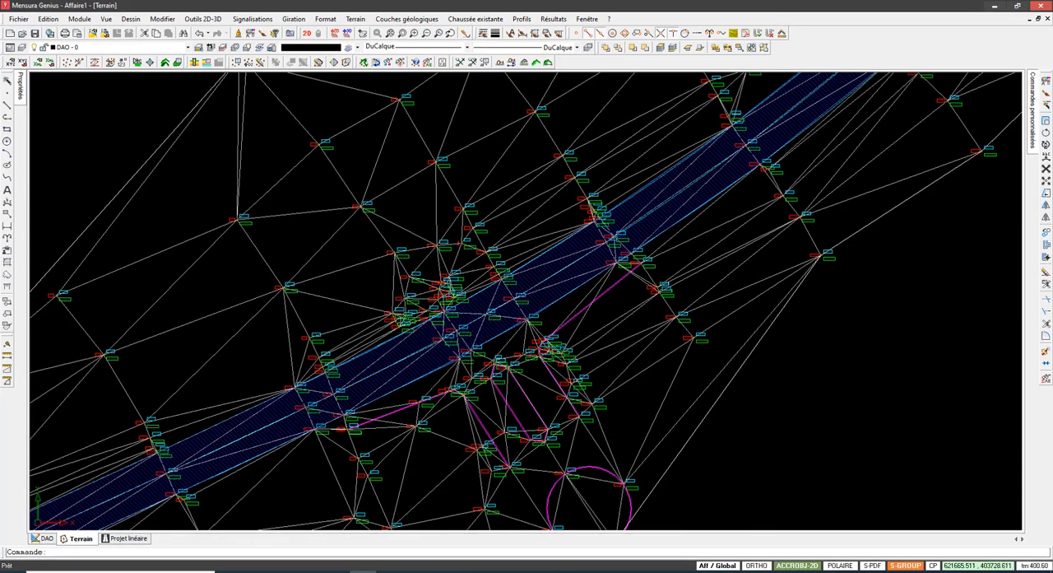
pyautogui.scroll(-5, 454, 277)
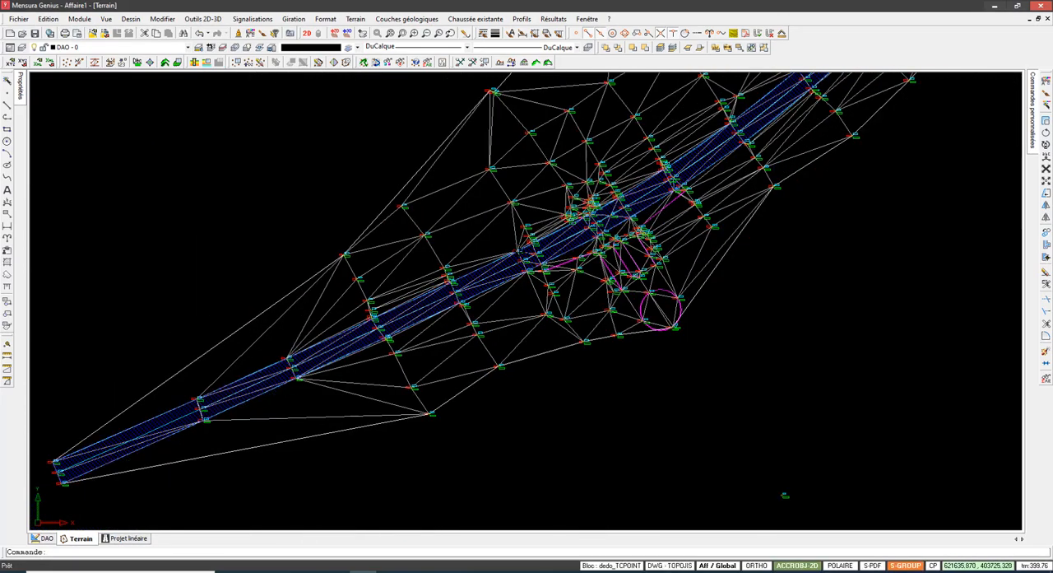
pyautogui.moveTo(518, 251); pyautogui.dragTo(540, 261, button='middle')
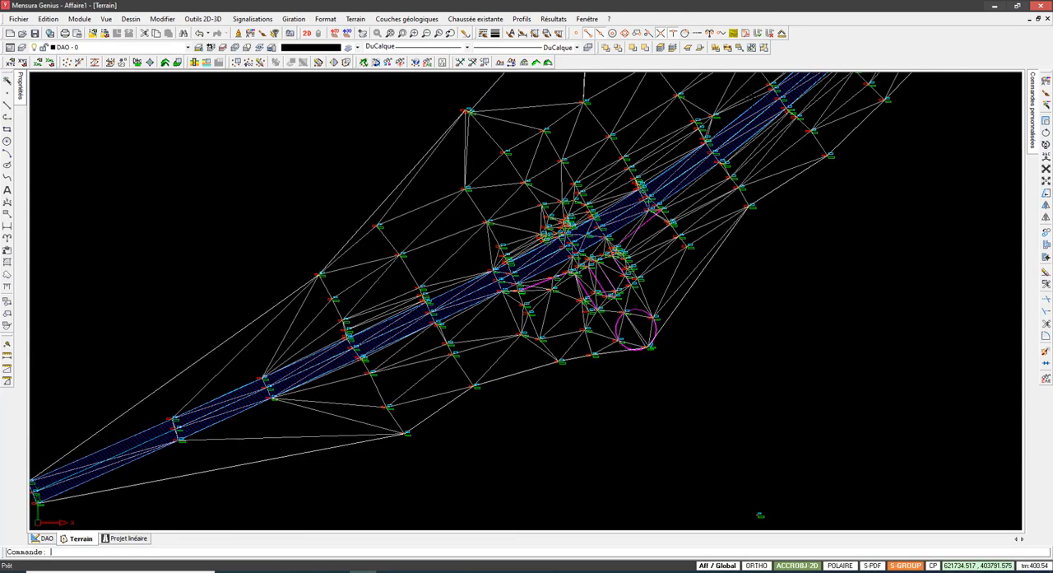
pyautogui.scroll(-1, 526, 262)
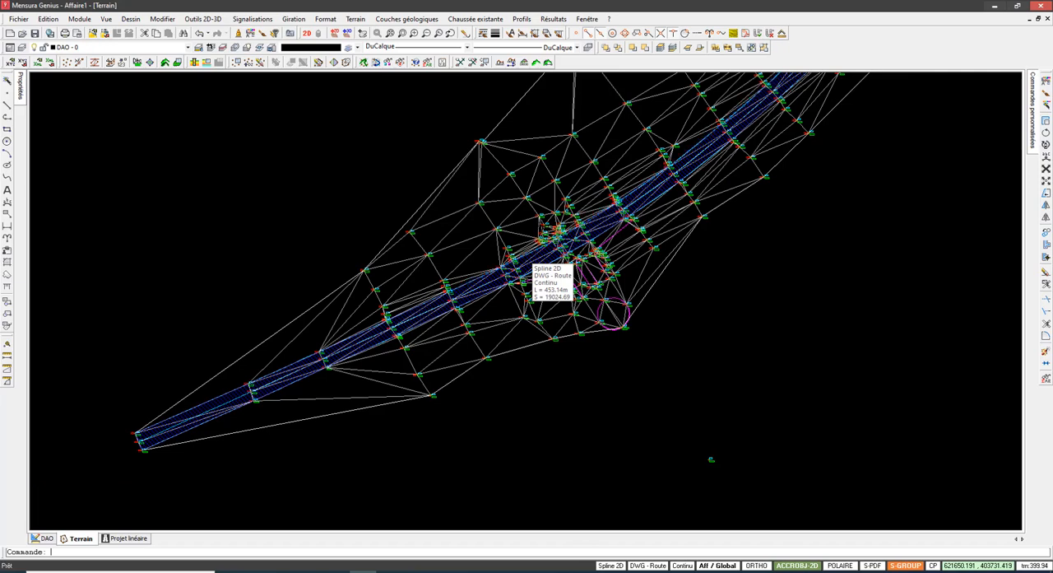
pyautogui.scroll(-1, 530, 263)
pyautogui.click(475, 18)
pyautogui.moveTo(474, 45)
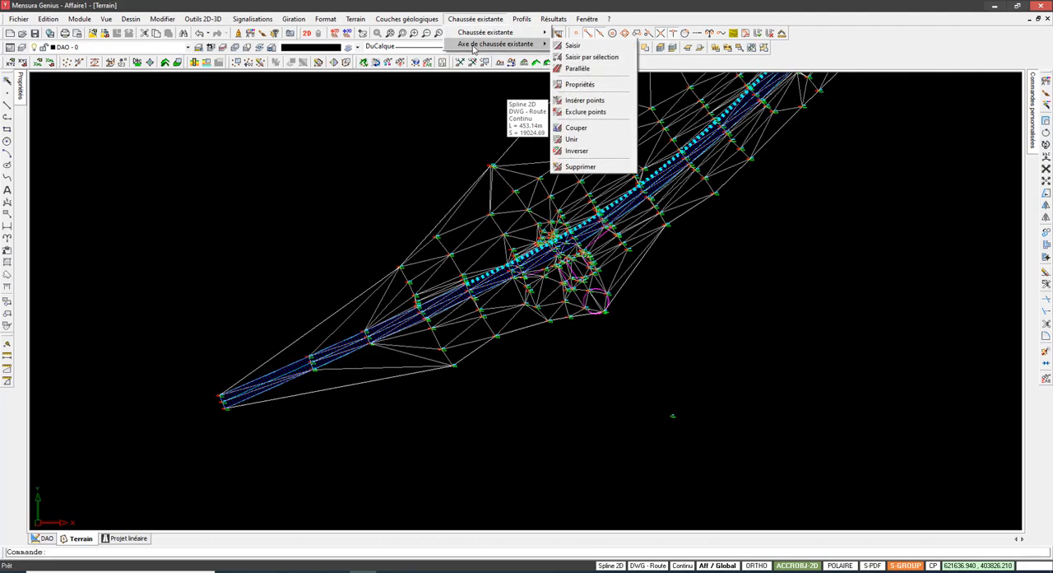
pyautogui.click(576, 45)
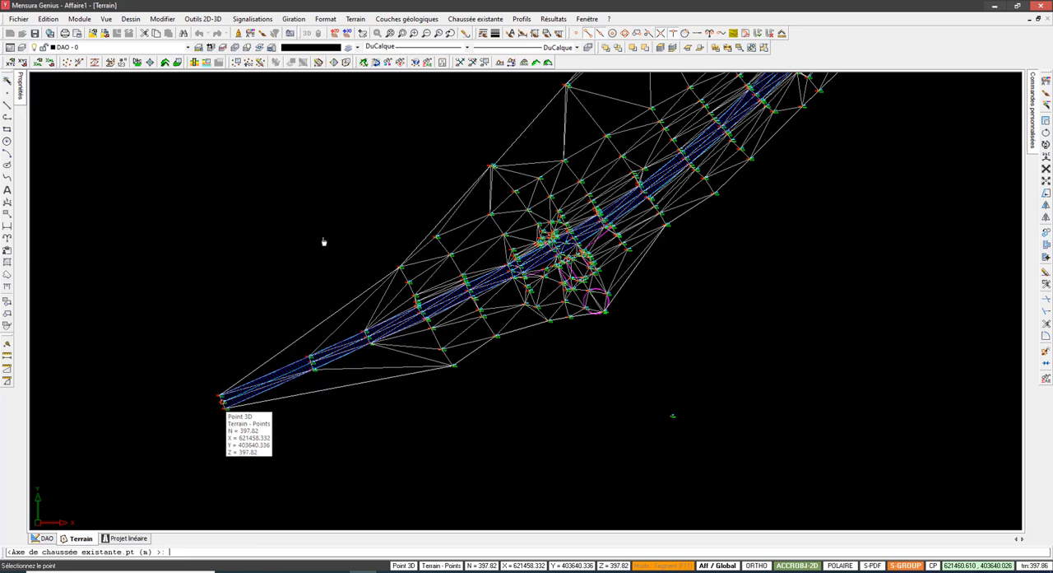
pyautogui.click(476, 18)
pyautogui.moveTo(478, 33)
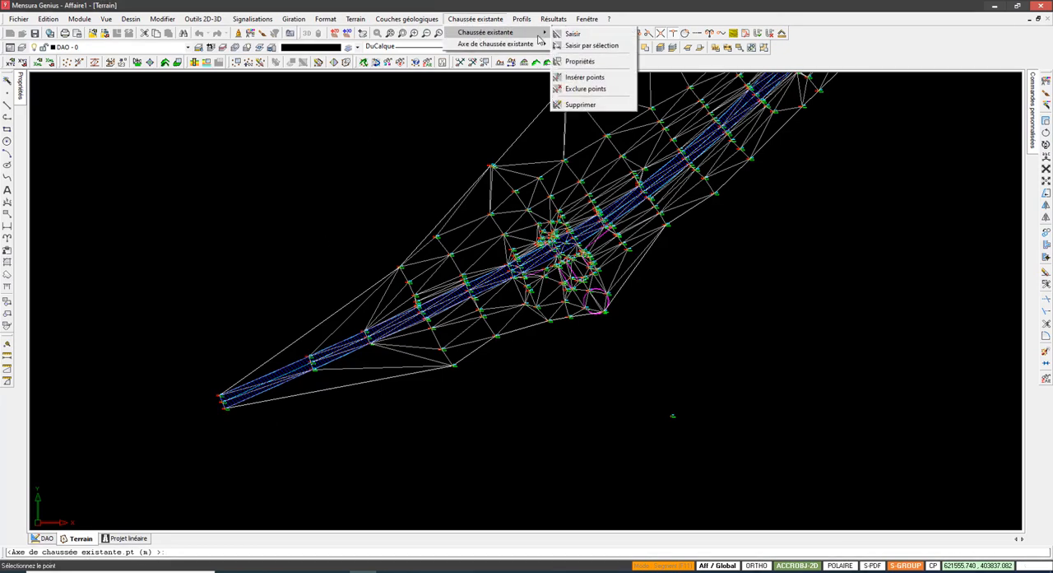
pyautogui.moveTo(508, 46)
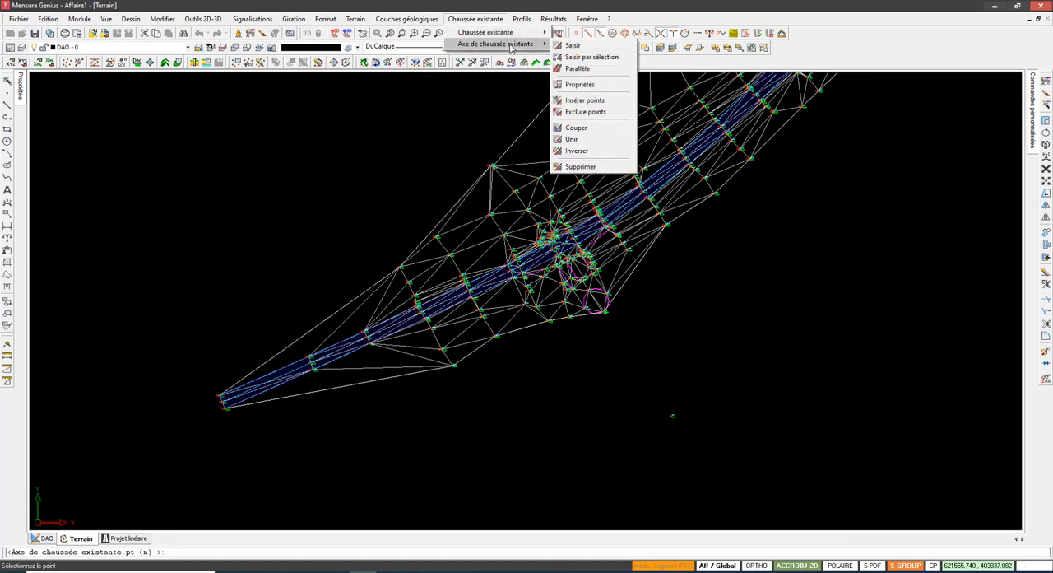
pyautogui.click(584, 54)
pyautogui.press('Escape')
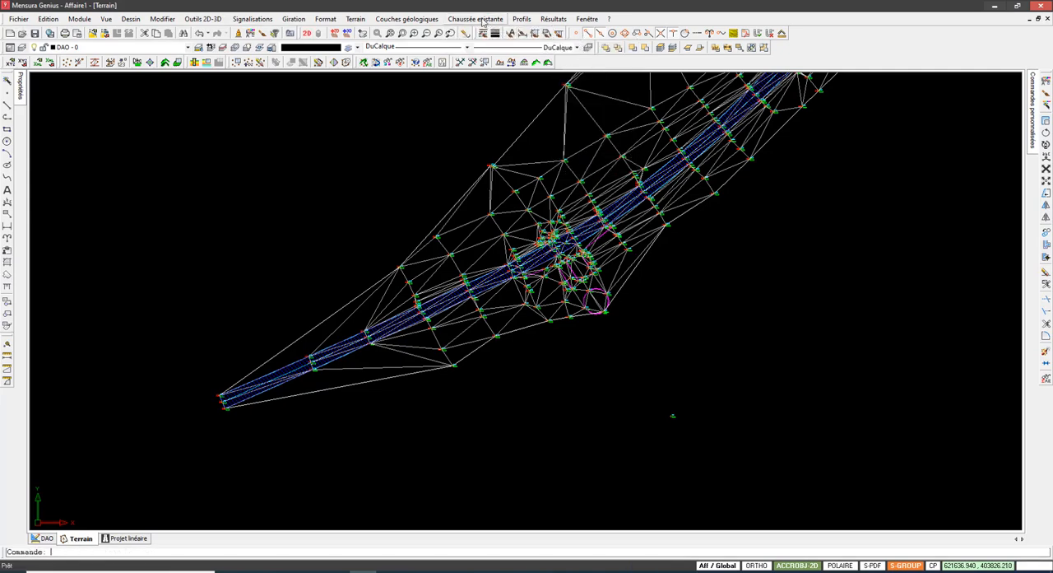
# Step: Try to create an existing carriageway axis at the southwestern end of the CE zone, and undo it
pyautogui.click(476, 18)
pyautogui.moveTo(510, 32)
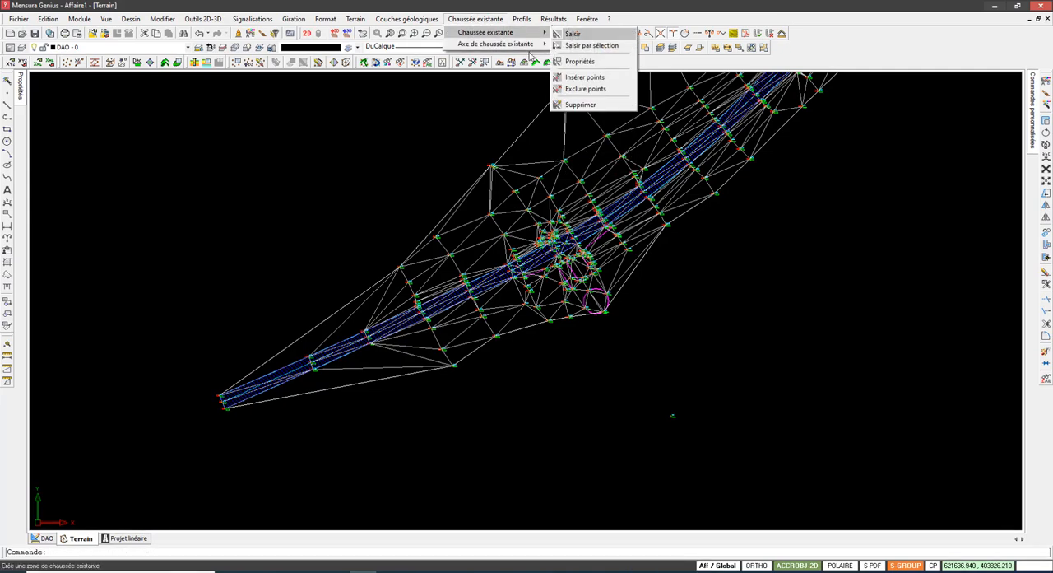
pyautogui.click(573, 46)
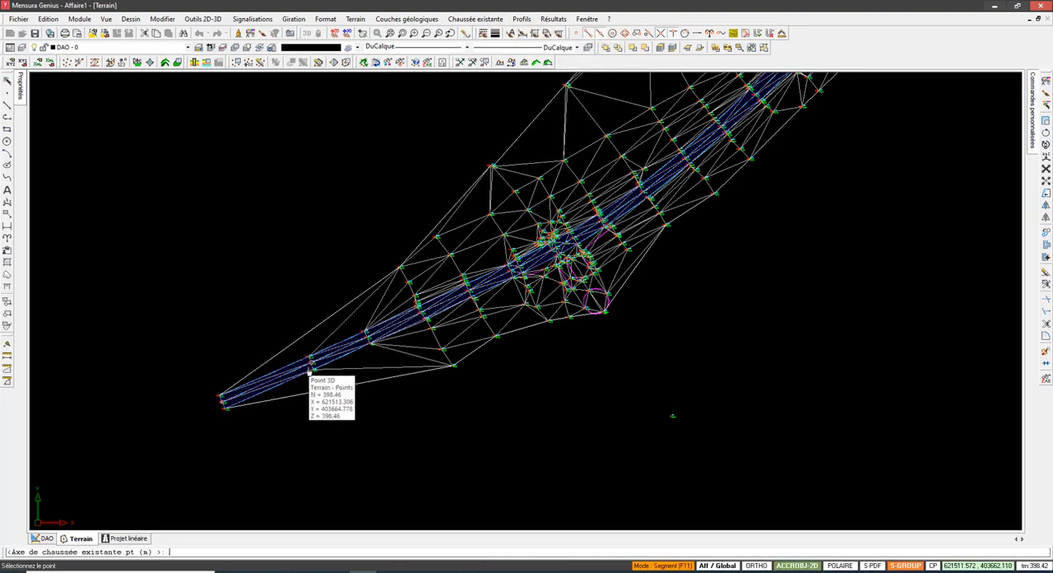
pyautogui.scroll(5, 310, 370)
pyautogui.scroll(-1, 517, 276)
pyautogui.click(267, 397)
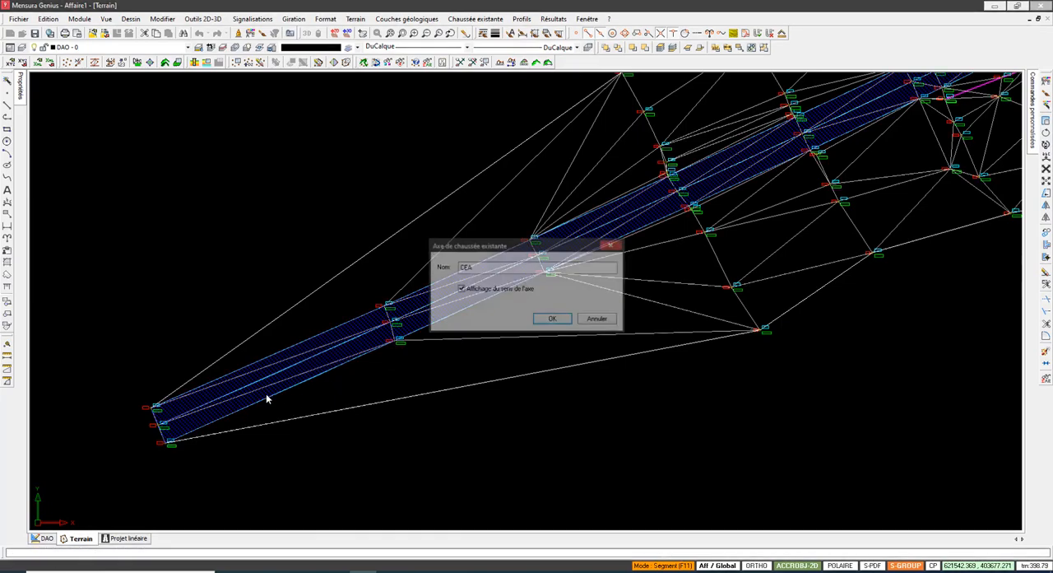
pyautogui.press('Return')
pyautogui.scroll(-4, 265, 389)
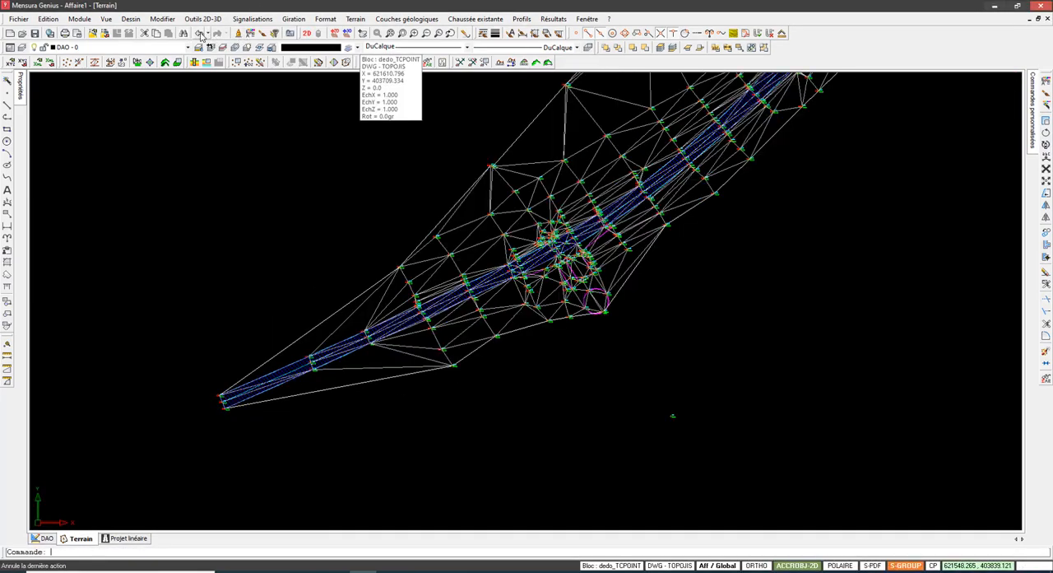
pyautogui.click(201, 36)
# Step: Start an existing carriageway axis at the central point of the CE zone's southwestern end and extend it through the next cross-sections' centre points
pyautogui.scroll(5, 229, 404)
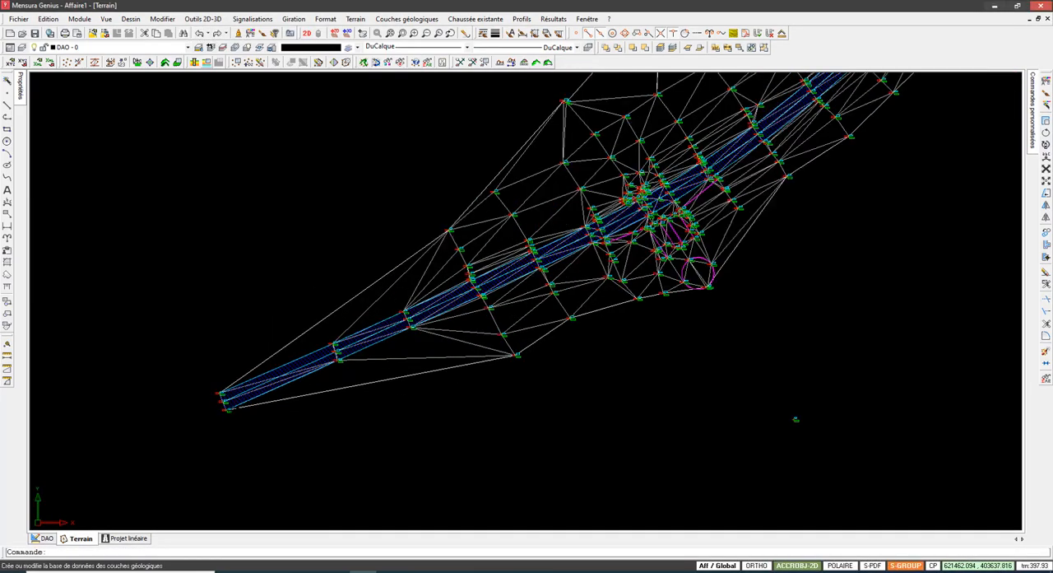
pyautogui.moveTo(236, 401); pyautogui.dragTo(329, 278, button='middle')
pyautogui.click(482, 21)
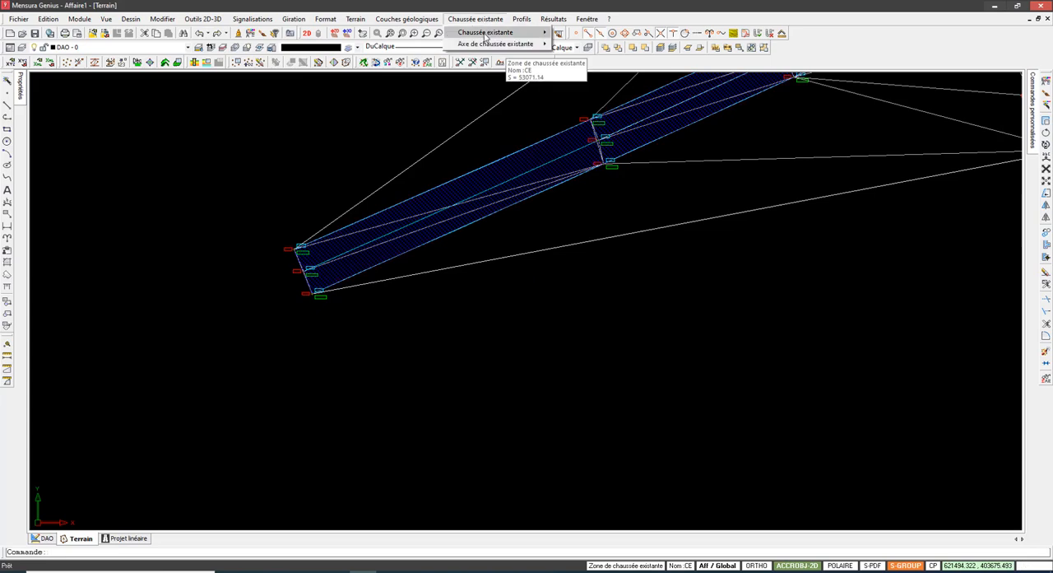
pyautogui.moveTo(519, 43)
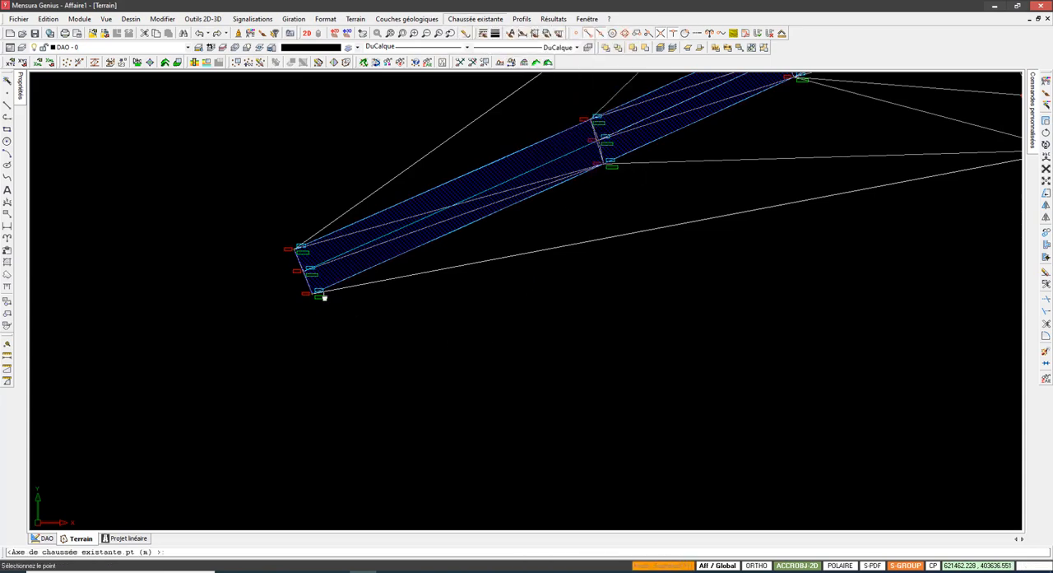
pyautogui.scroll(-1, 337, 289)
pyautogui.moveTo(350, 328); pyautogui.dragTo(303, 421, button='middle')
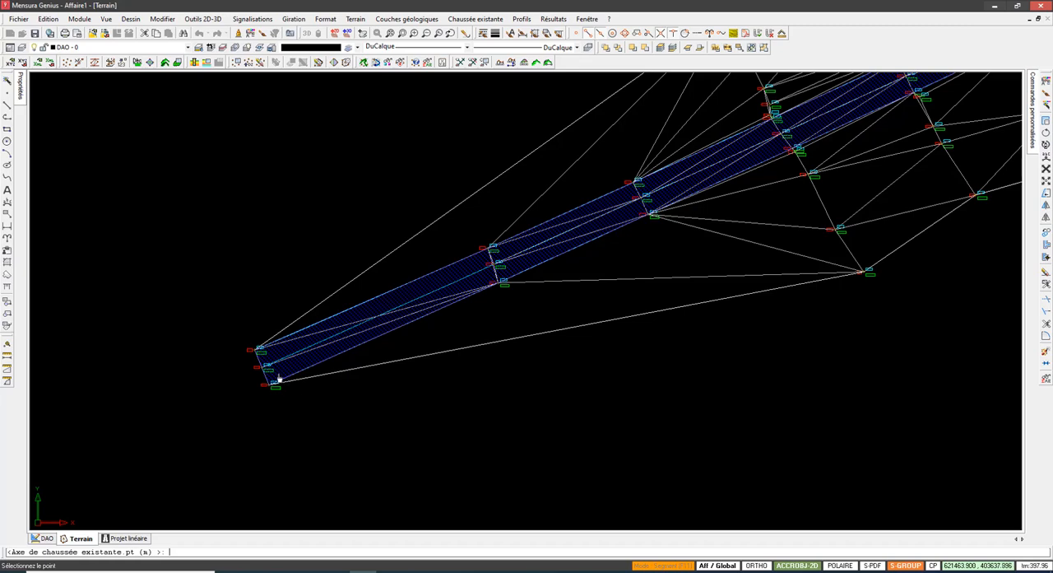
pyautogui.moveTo(263, 375)
pyautogui.click(262, 368)
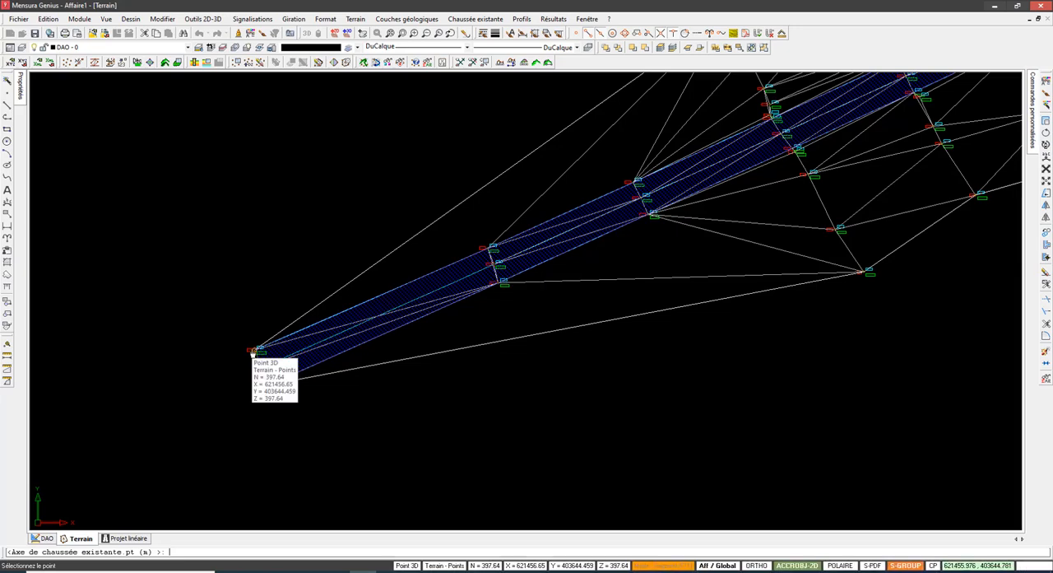
pyautogui.click(493, 267)
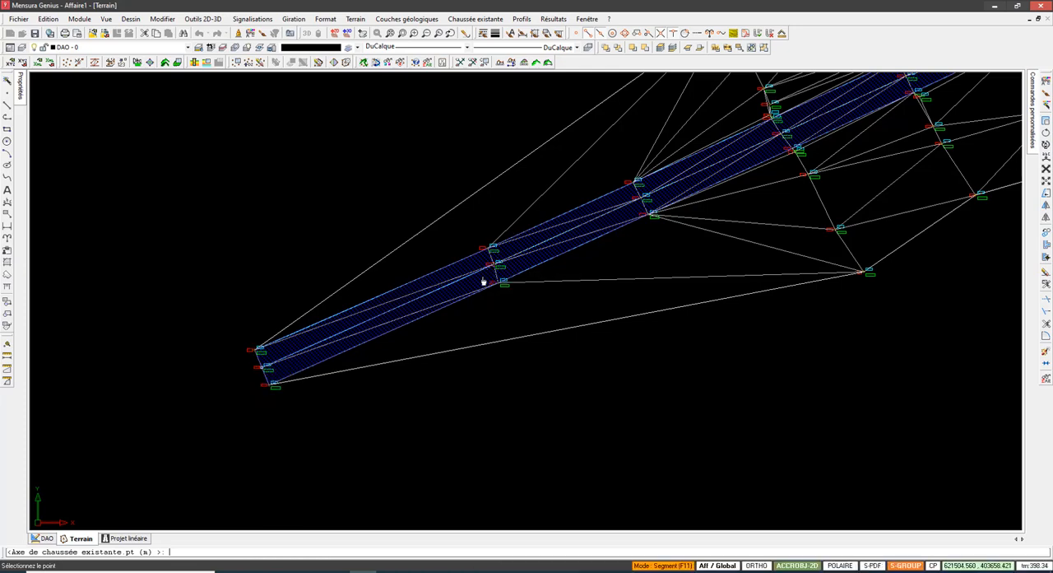
pyautogui.scroll(-3, 548, 271)
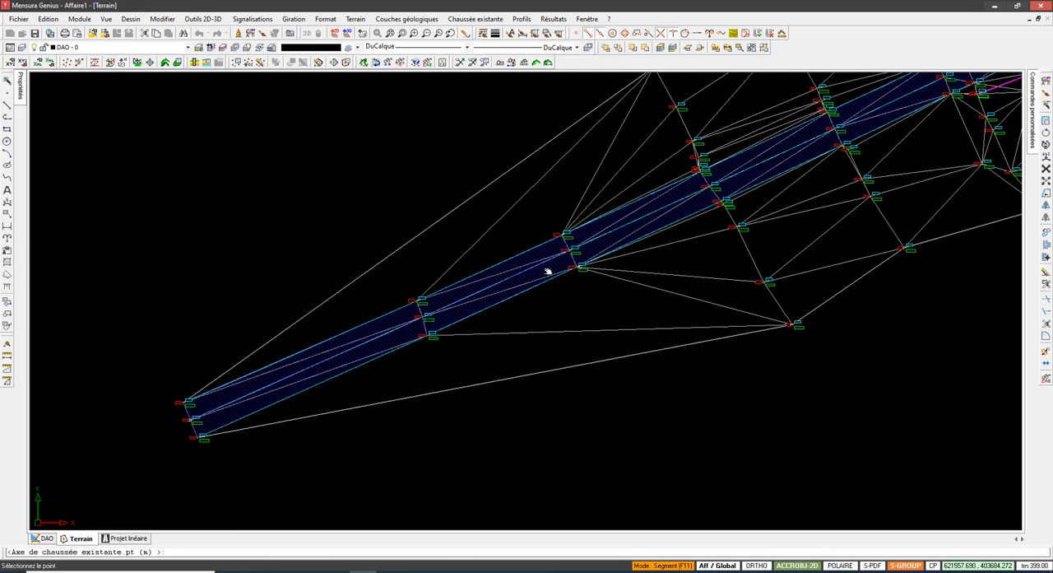
pyautogui.click(585, 265)
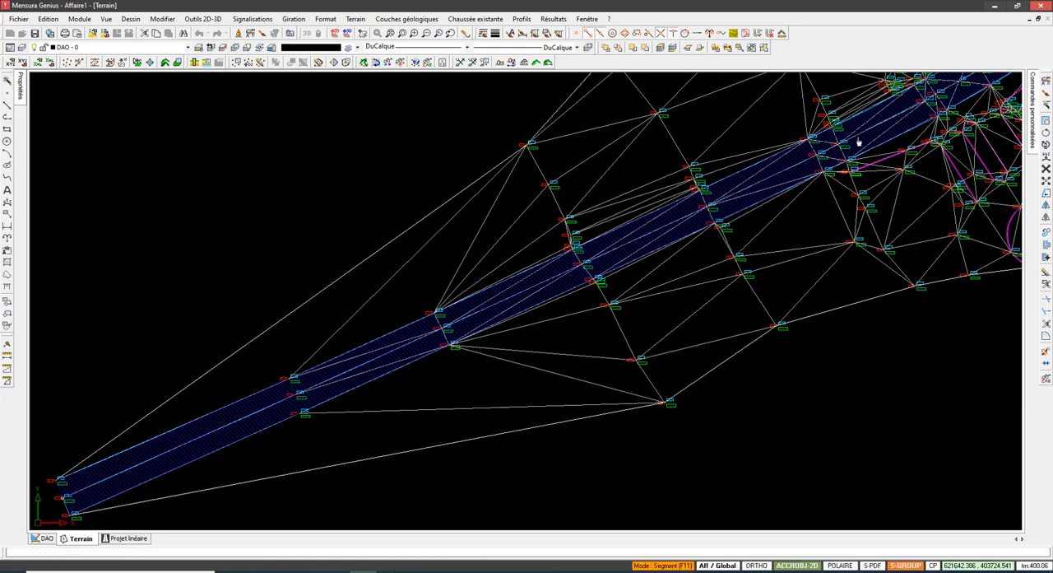
# Step: Continue the carriageway axis northeast through the cross-section centre points, past the junction with the small circle, up to the first traffic island
pyautogui.scroll(5, 677, 288)
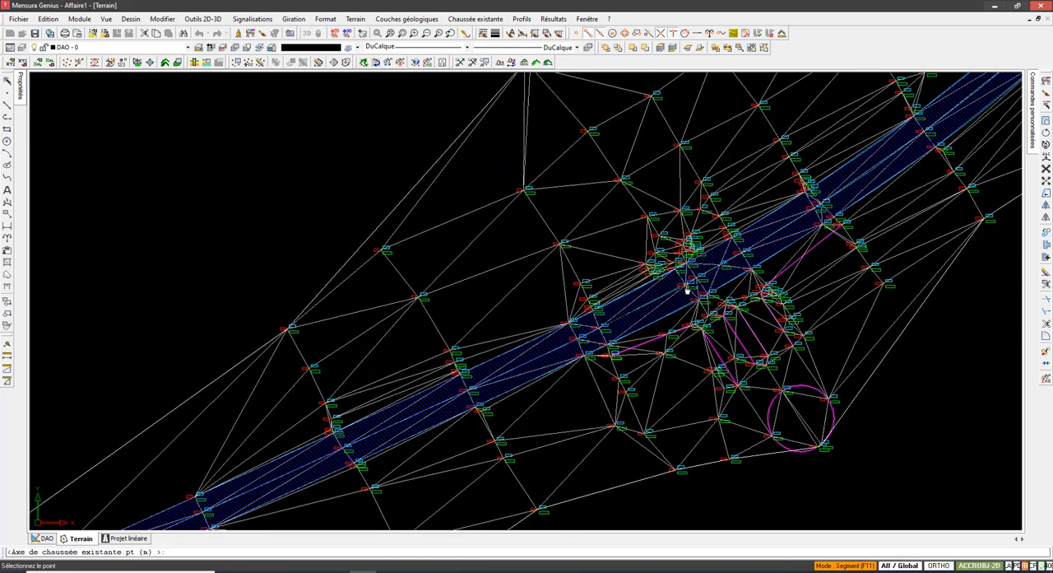
pyautogui.moveTo(739, 259)
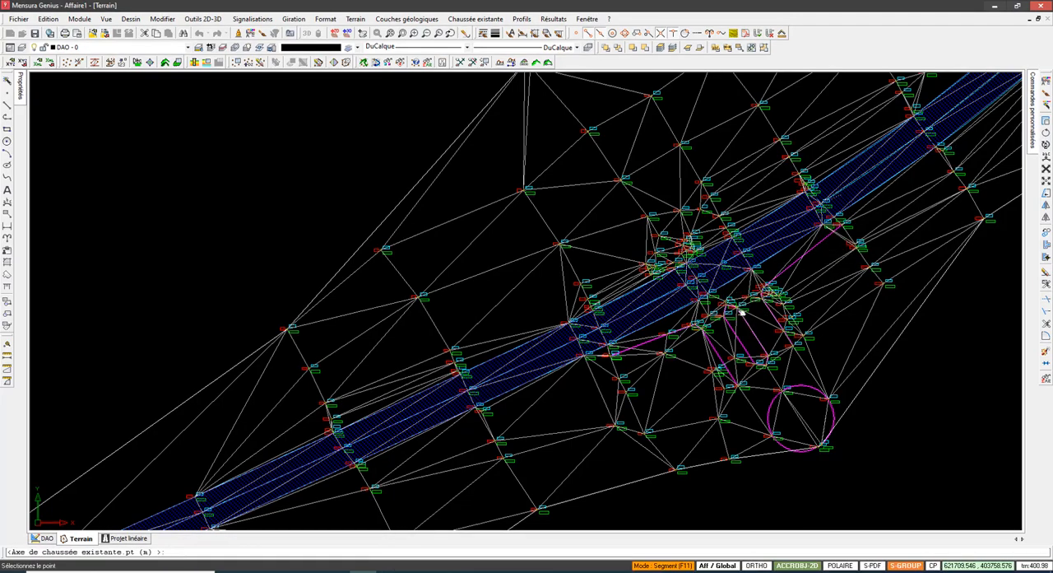
pyautogui.moveTo(741, 312); pyautogui.dragTo(734, 293, button='middle')
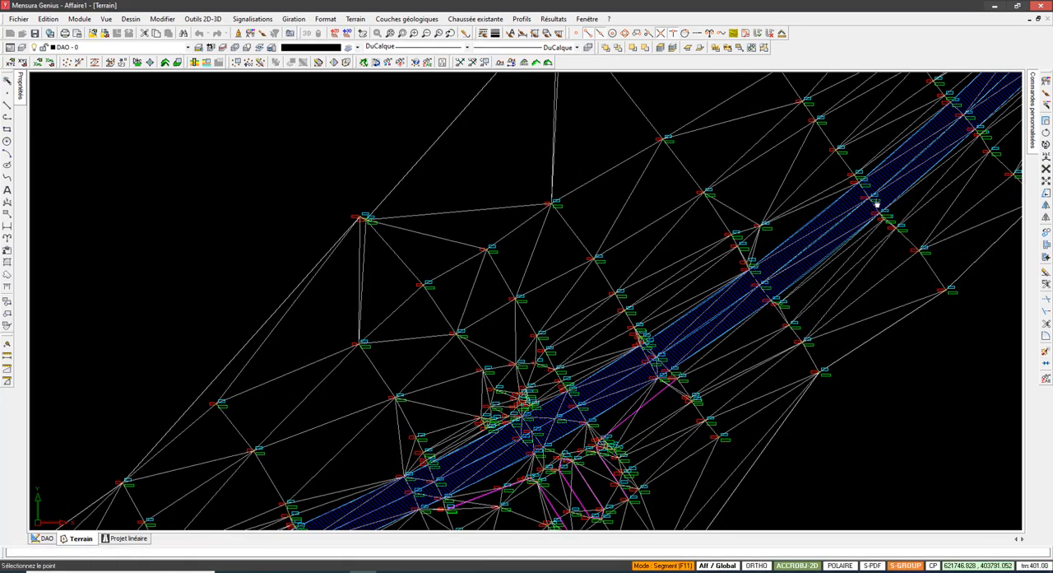
pyautogui.moveTo(832, 200)
pyautogui.mouseDown(button='middle')
pyautogui.moveTo(501, 400)
pyautogui.moveTo(389, 494)
pyautogui.mouseUp(button='middle')
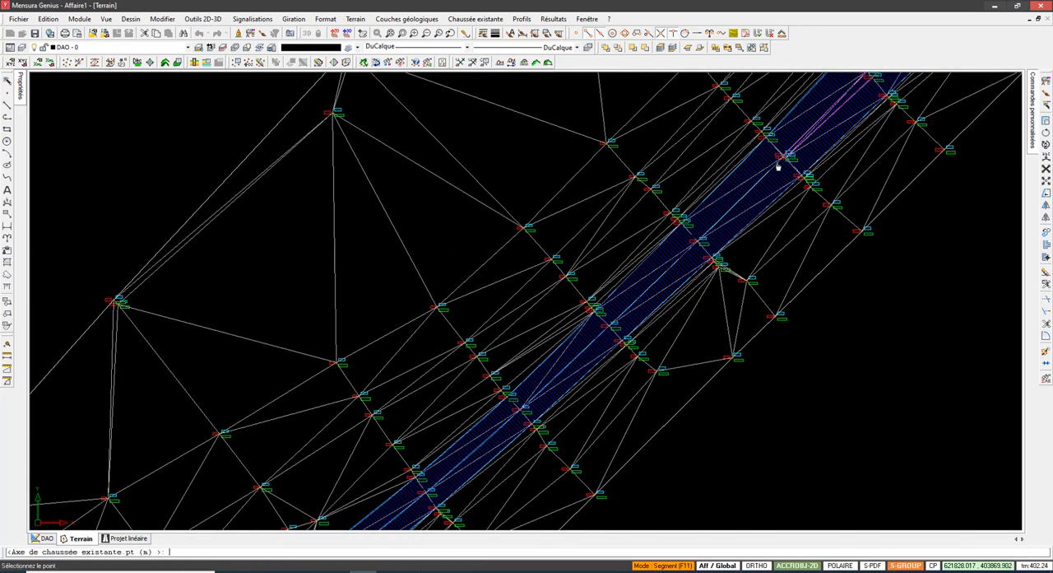
pyautogui.moveTo(785, 157); pyautogui.dragTo(605, 340, button='middle')
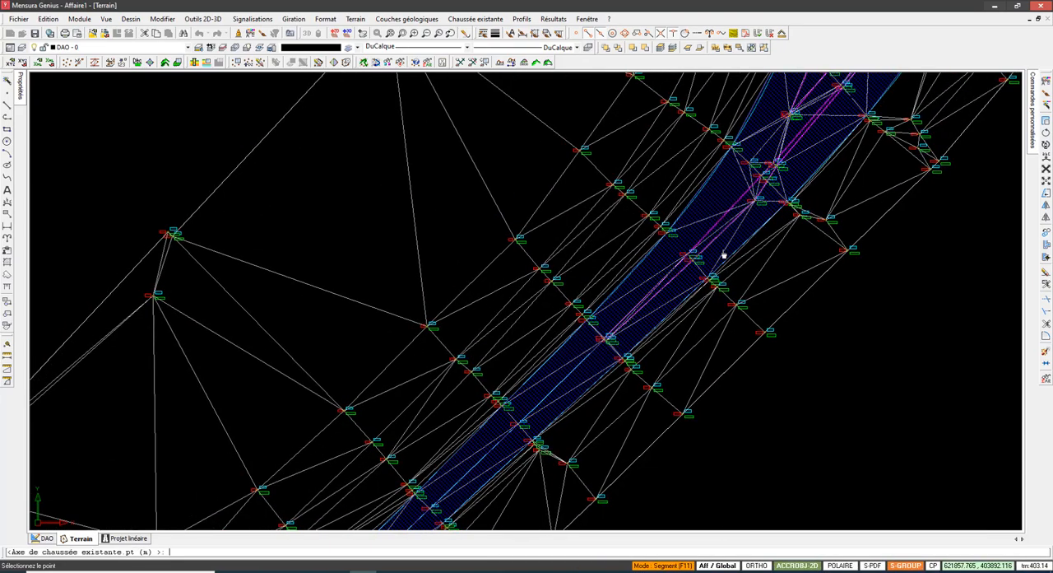
# Step: Examine the TRO points of the traffic islands, from 2391 and 2392 past 2402 to 2408 up to the fork, for routing the axis
pyautogui.scroll(3, 727, 251)
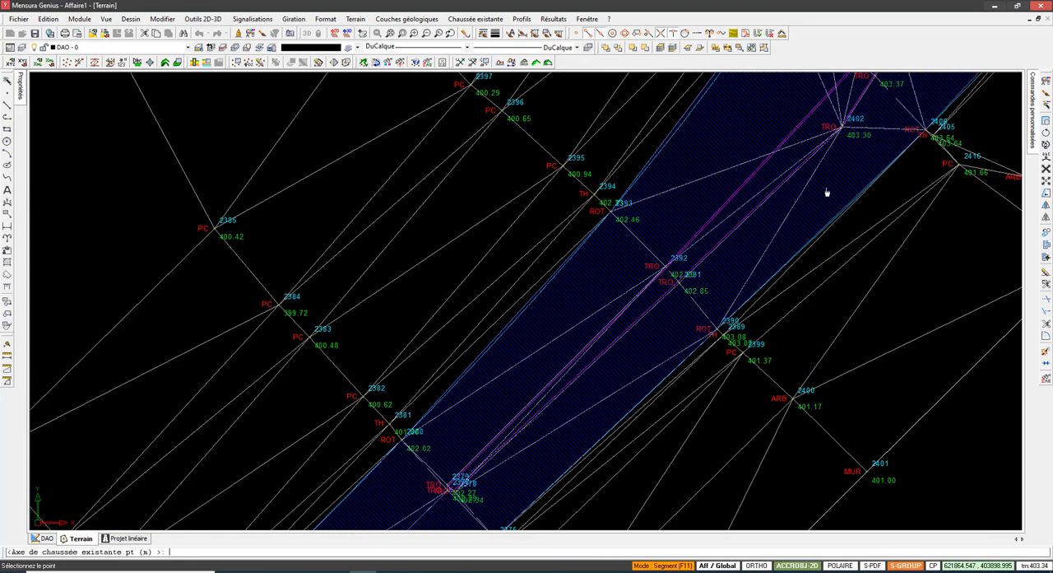
pyautogui.moveTo(691, 321); pyautogui.dragTo(572, 453, button='middle')
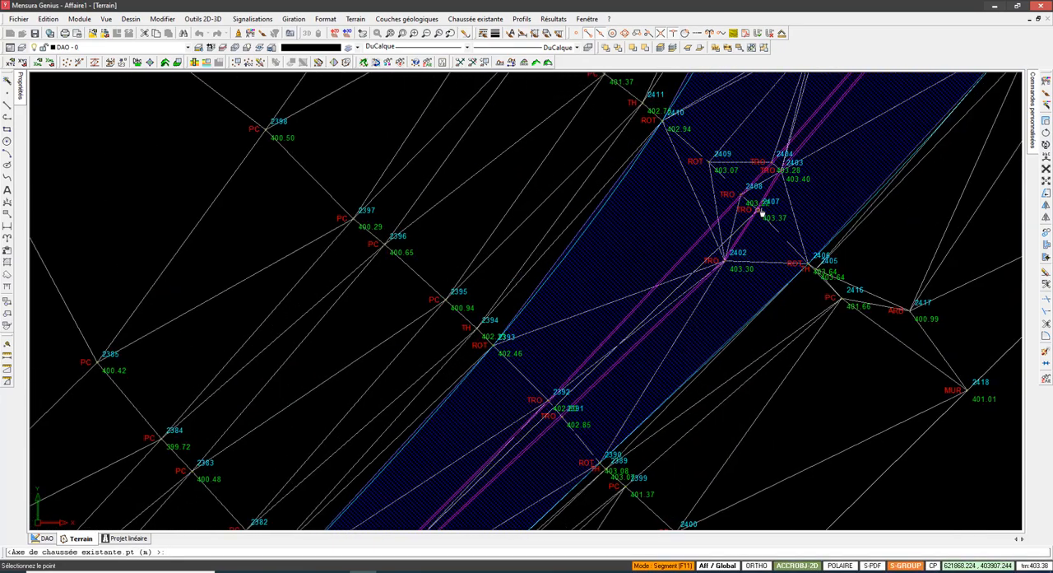
pyautogui.scroll(-1, 757, 213)
pyautogui.moveTo(762, 166); pyautogui.dragTo(739, 188, button='middle')
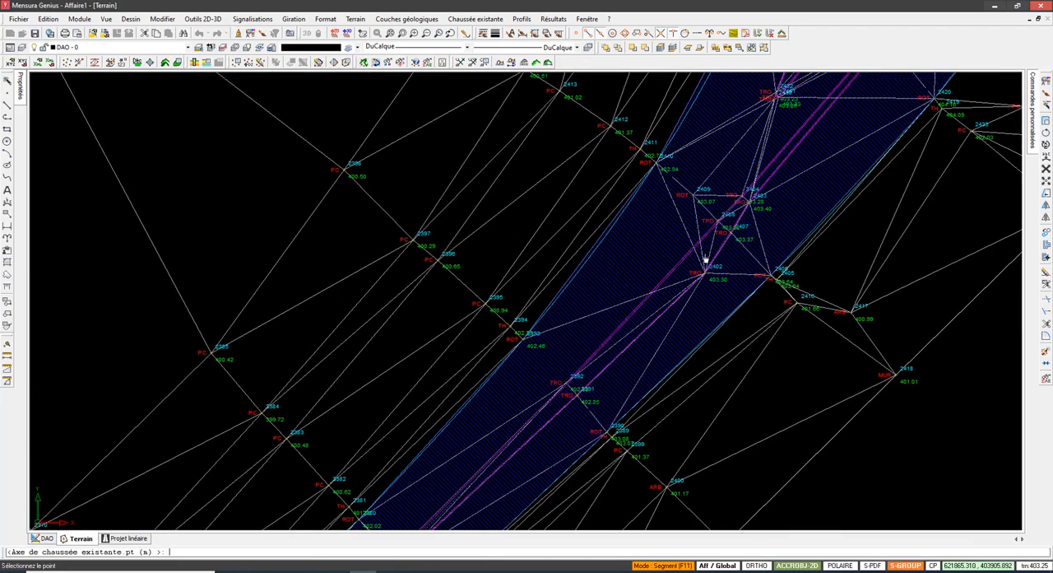
pyautogui.scroll(2, 730, 214)
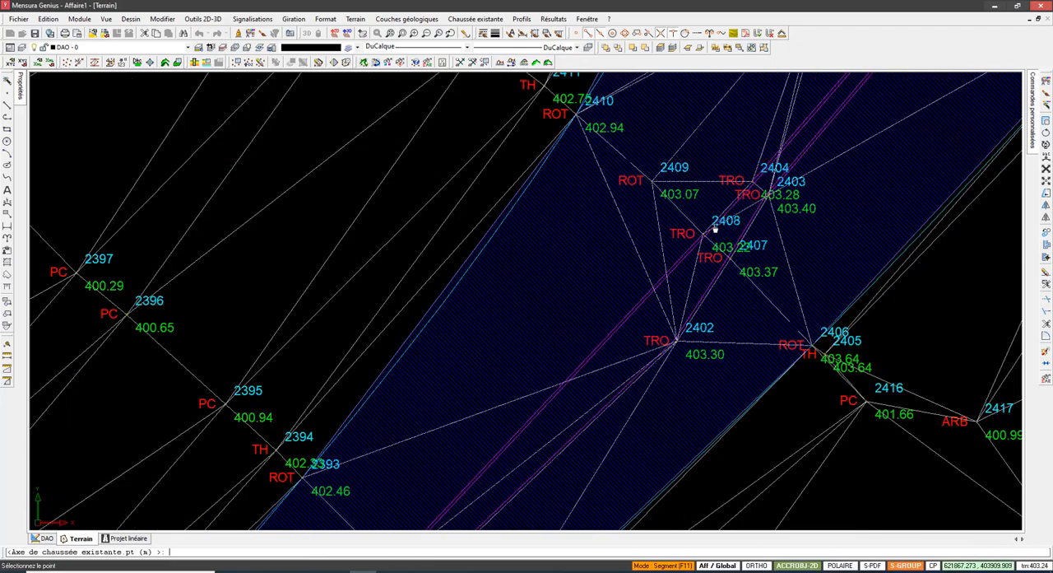
pyautogui.scroll(-3, 715, 230)
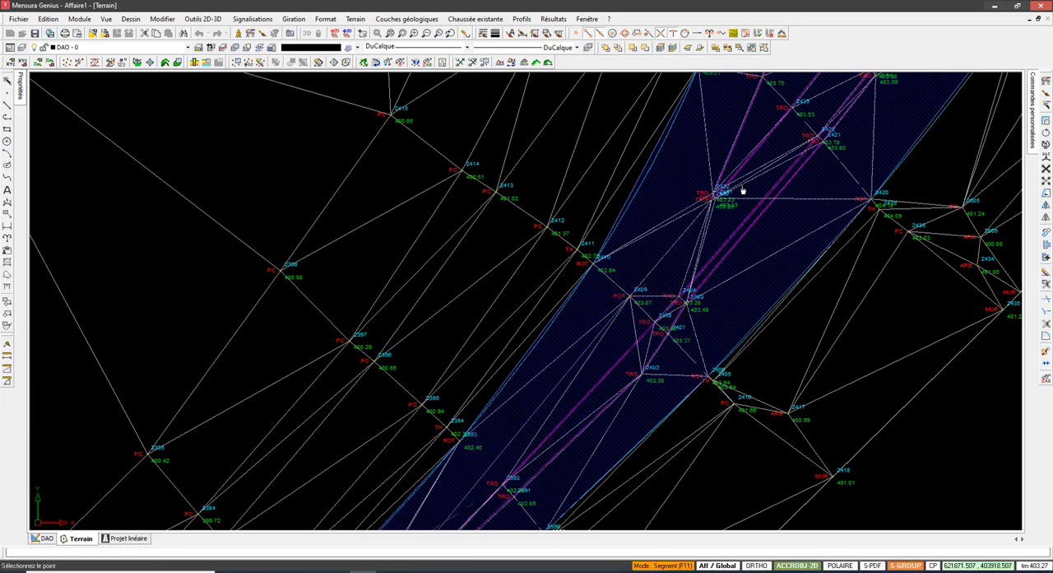
pyautogui.moveTo(740, 188); pyautogui.dragTo(588, 404, button='middle')
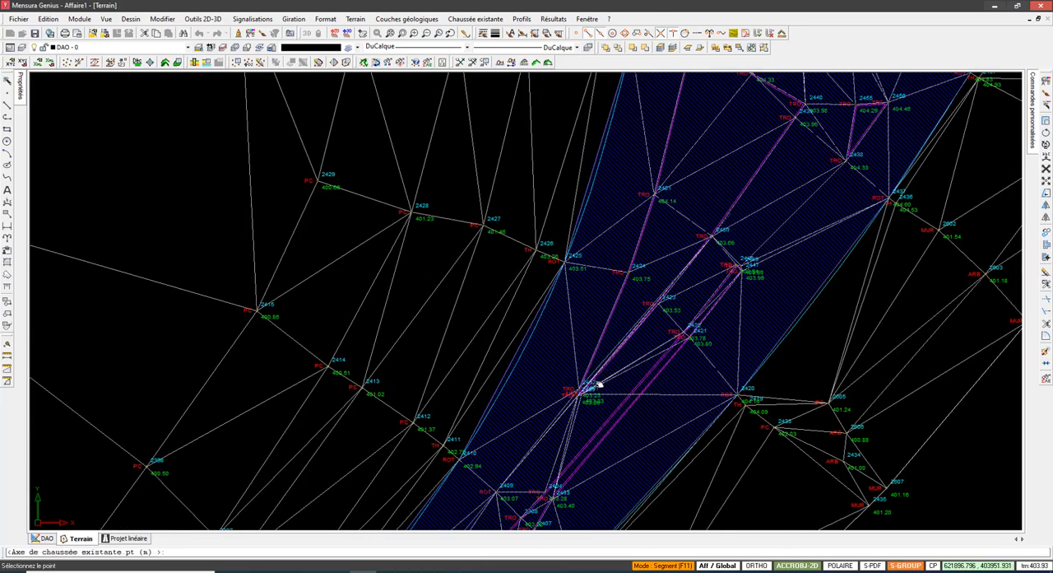
pyautogui.moveTo(814, 150)
pyautogui.mouseDown(button='middle')
pyautogui.moveTo(623, 390)
pyautogui.moveTo(571, 508)
pyautogui.mouseUp(button='middle')
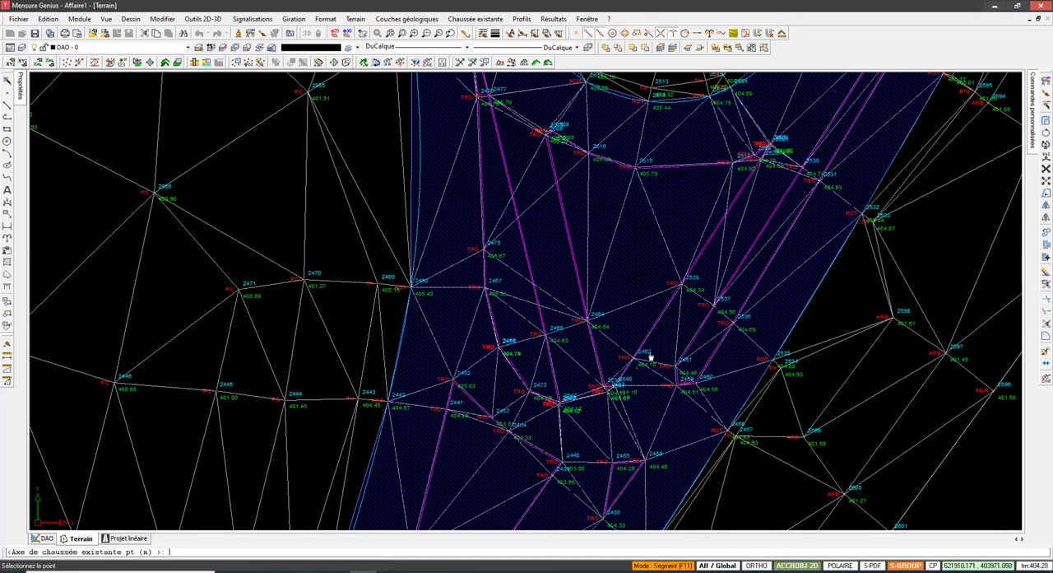
pyautogui.scroll(-3, 650, 355)
pyautogui.scroll(2, 631, 430)
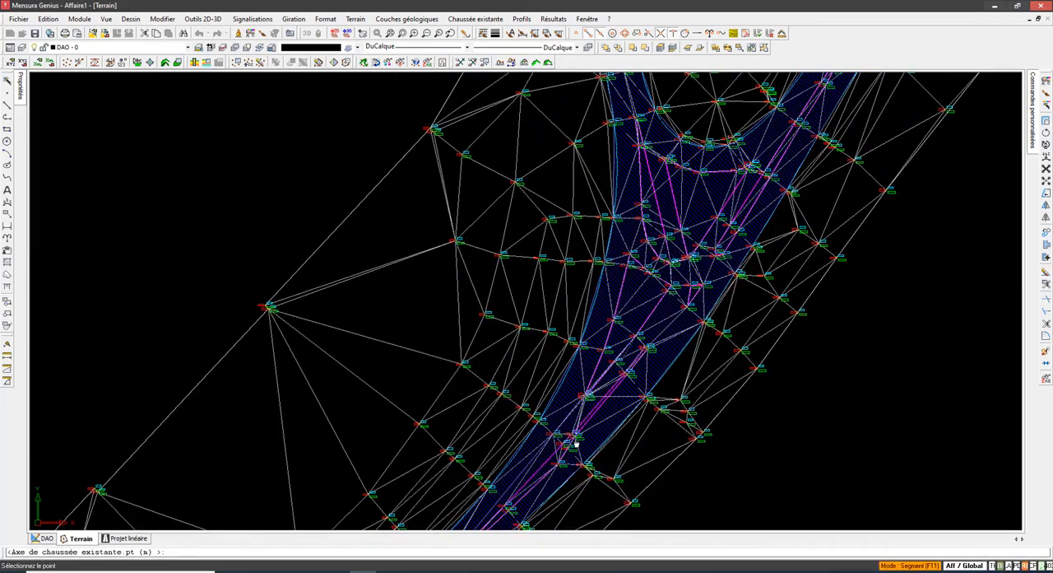
pyautogui.scroll(3, 567, 452)
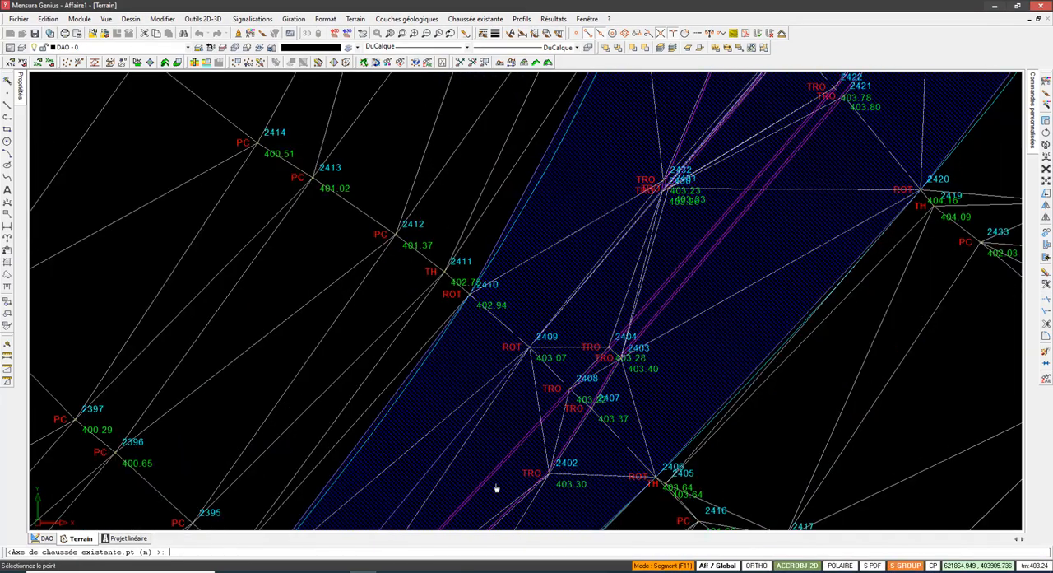
pyautogui.scroll(-2, 555, 421)
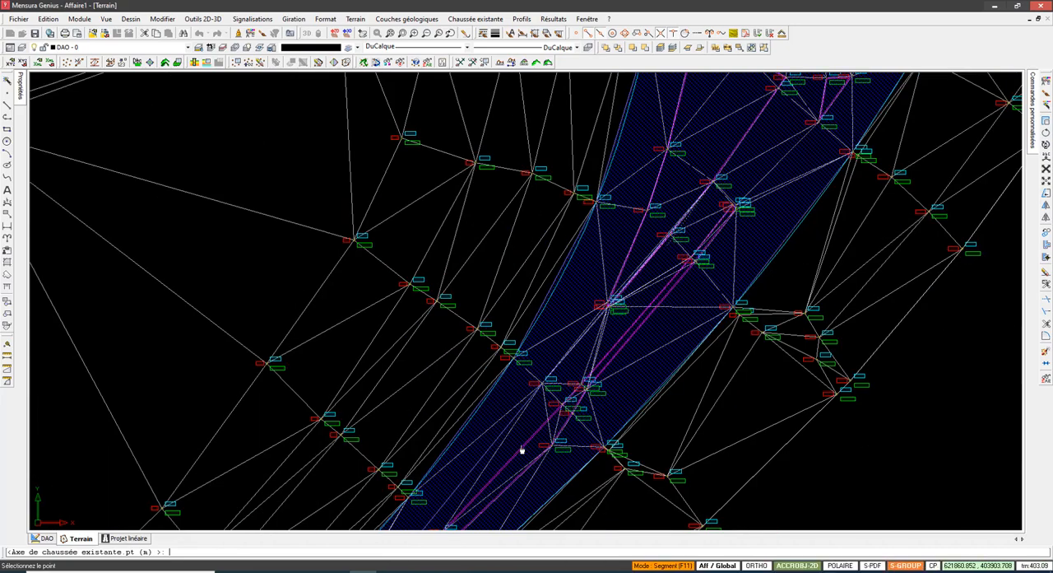
pyautogui.scroll(-1, 526, 445)
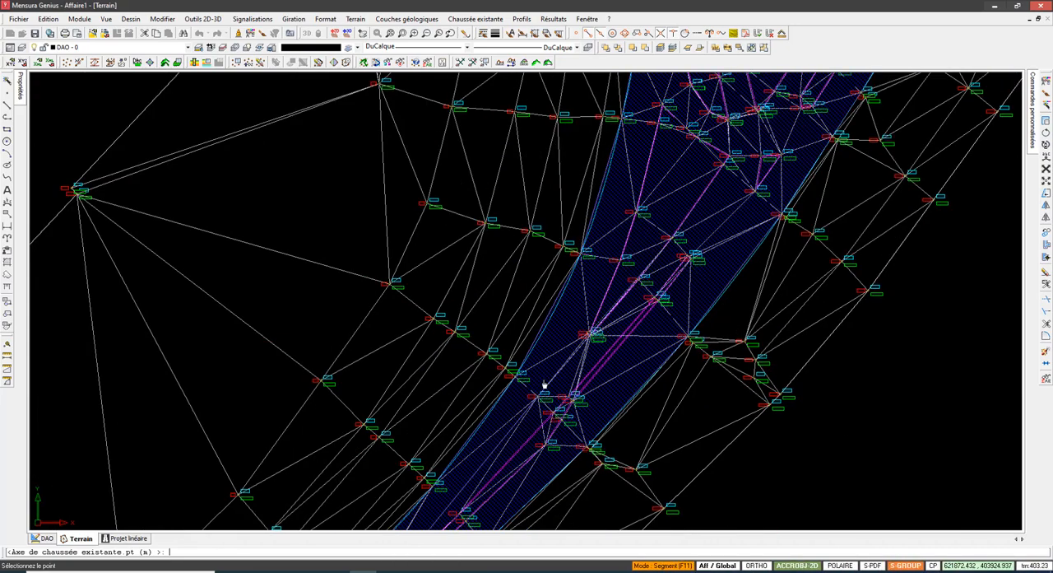
pyautogui.scroll(-2, 713, 196)
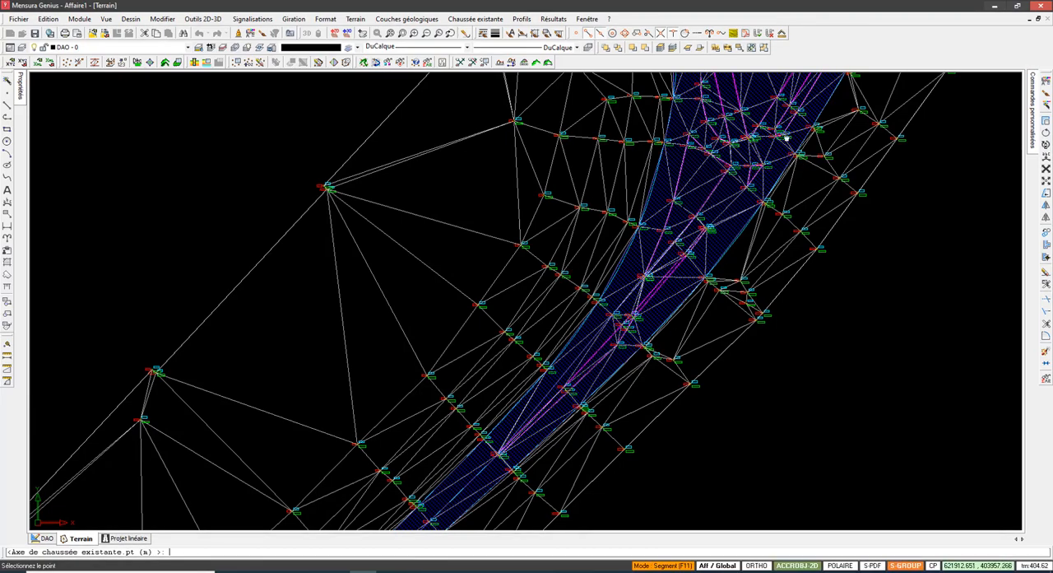
# Step: Route the carriageway axis past the traffic islands and along the fork's eastern branch to the centre points of the cross-sections beyond
pyautogui.moveTo(676, 251); pyautogui.dragTo(628, 316, button='middle')
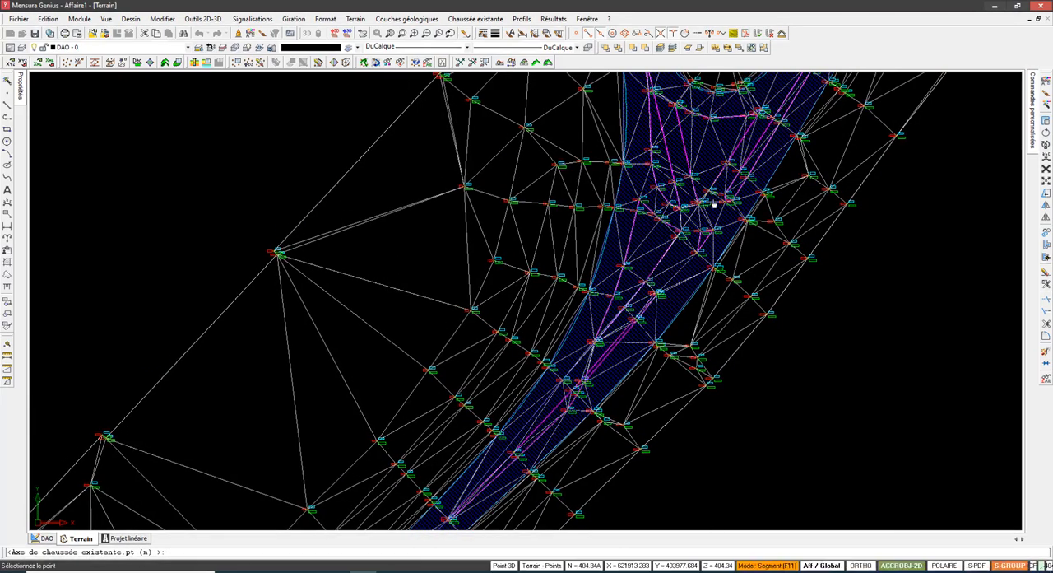
pyautogui.moveTo(767, 136); pyautogui.dragTo(667, 287, button='middle')
pyautogui.scroll(2, 654, 296)
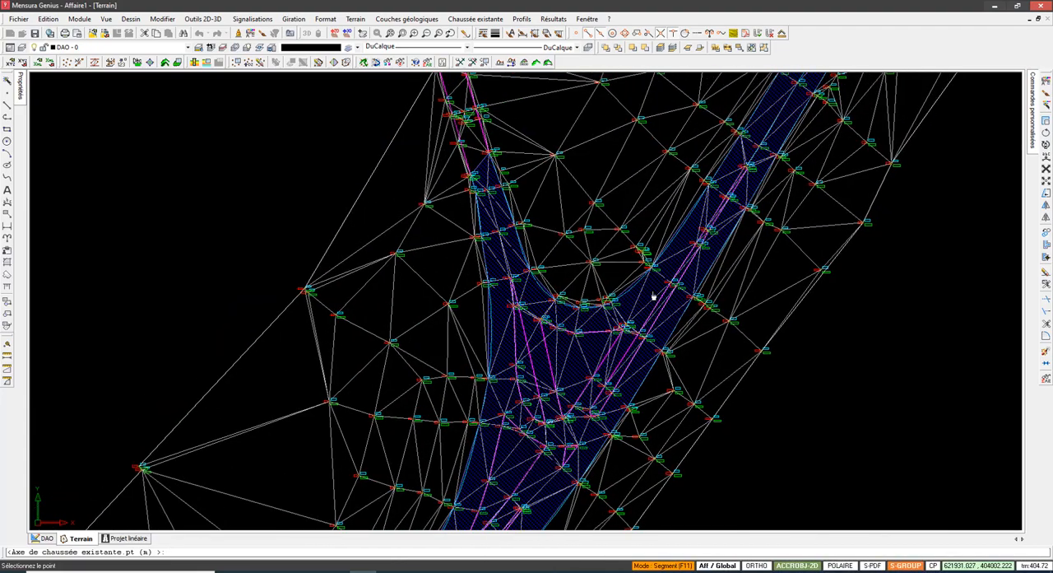
pyautogui.scroll(4, 630, 338)
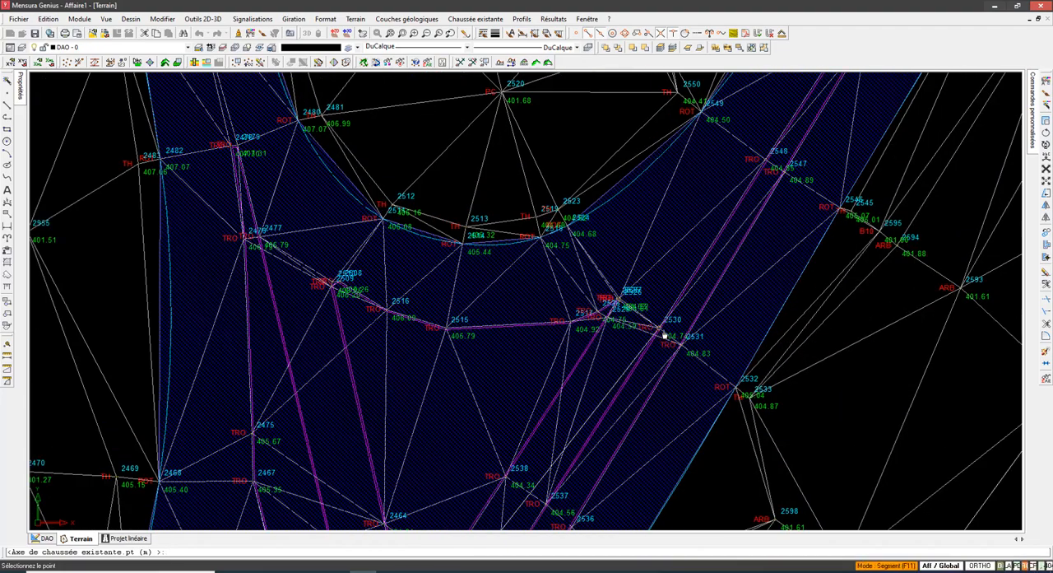
pyautogui.scroll(-4, 536, 430)
pyautogui.scroll(4, 678, 235)
pyautogui.scroll(-2, 678, 234)
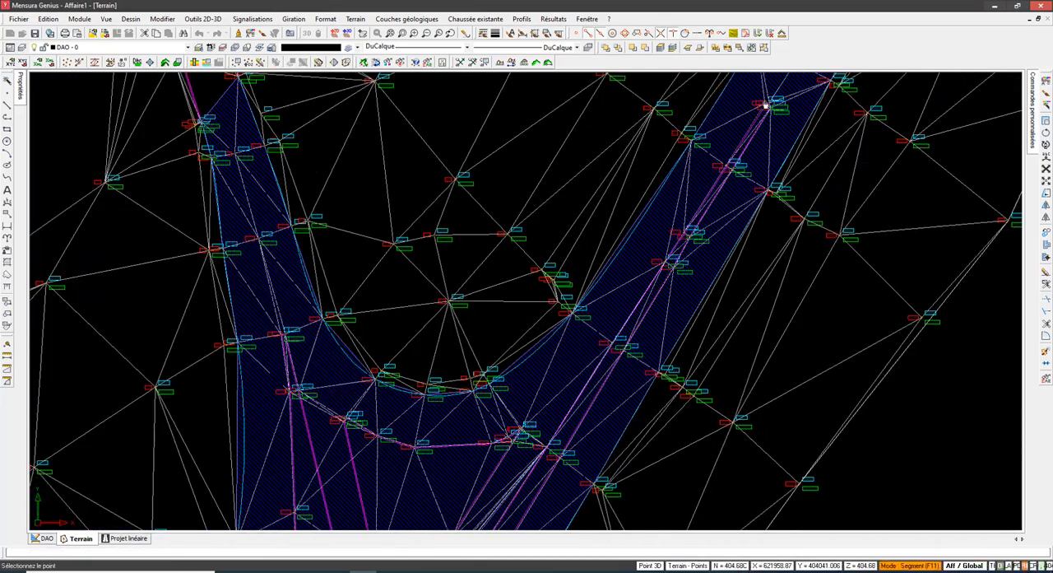
pyautogui.scroll(2, 713, 292)
pyautogui.click(744, 229)
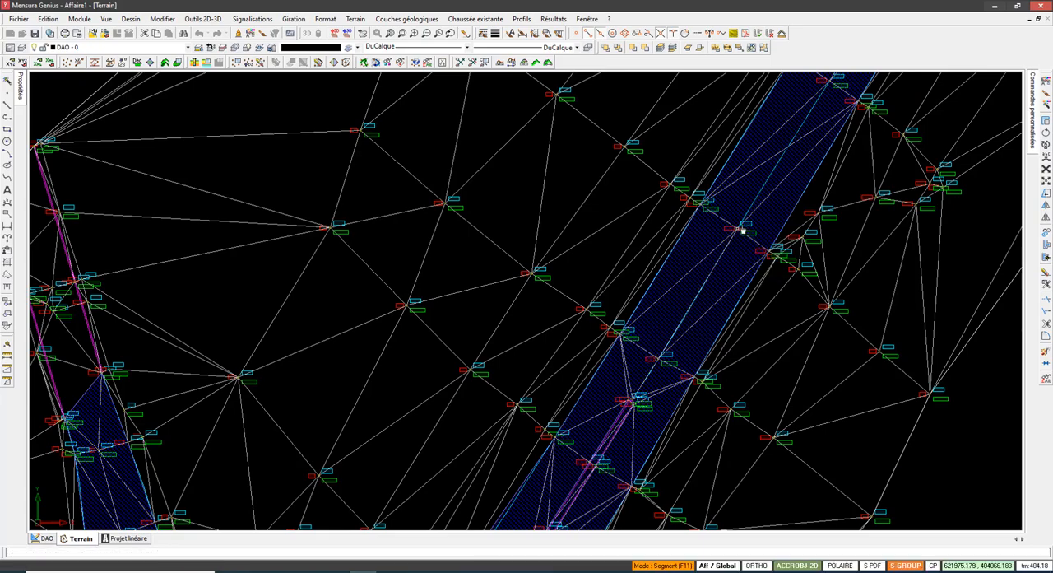
# Step: Extend the carriageway axis through the centre points of the successive cross-sections on the straight stretch northeast of the fork
pyautogui.moveTo(782, 158); pyautogui.dragTo(630, 494, button='middle')
pyautogui.click(679, 421)
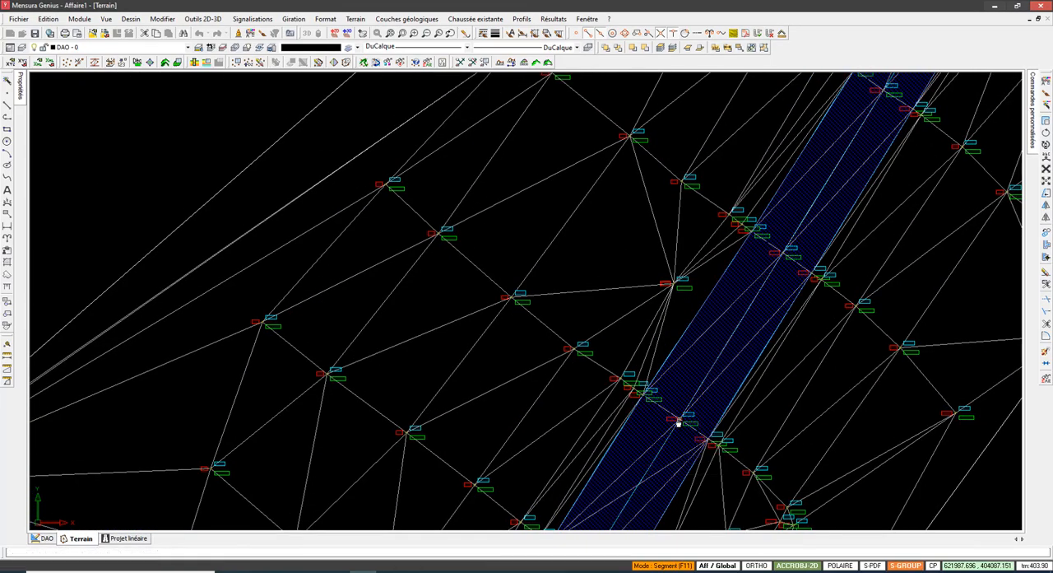
pyautogui.click(784, 255)
pyautogui.moveTo(796, 197); pyautogui.dragTo(582, 453, button='middle')
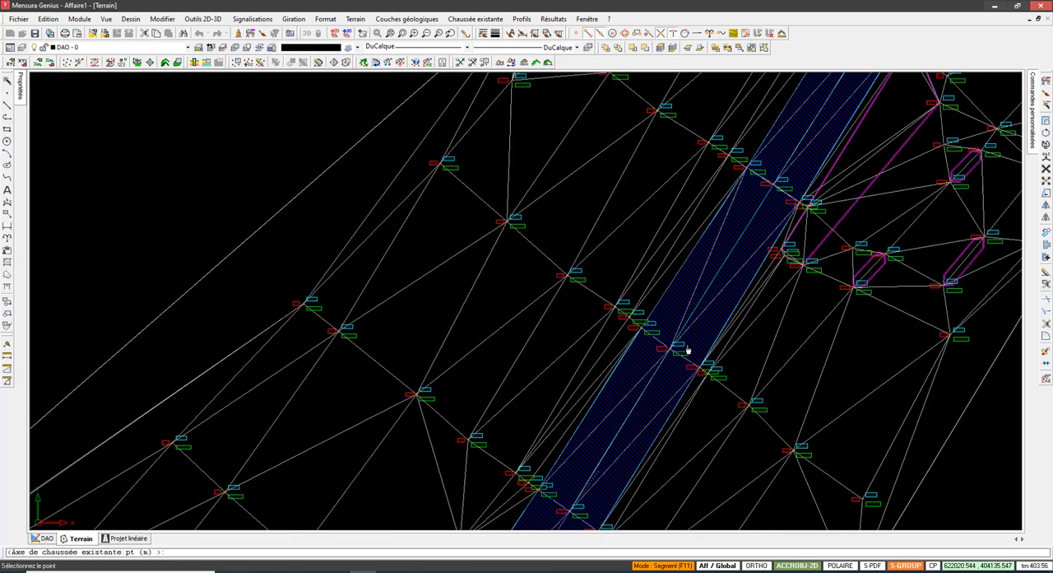
pyautogui.click(773, 187)
pyautogui.scroll(-3, 773, 185)
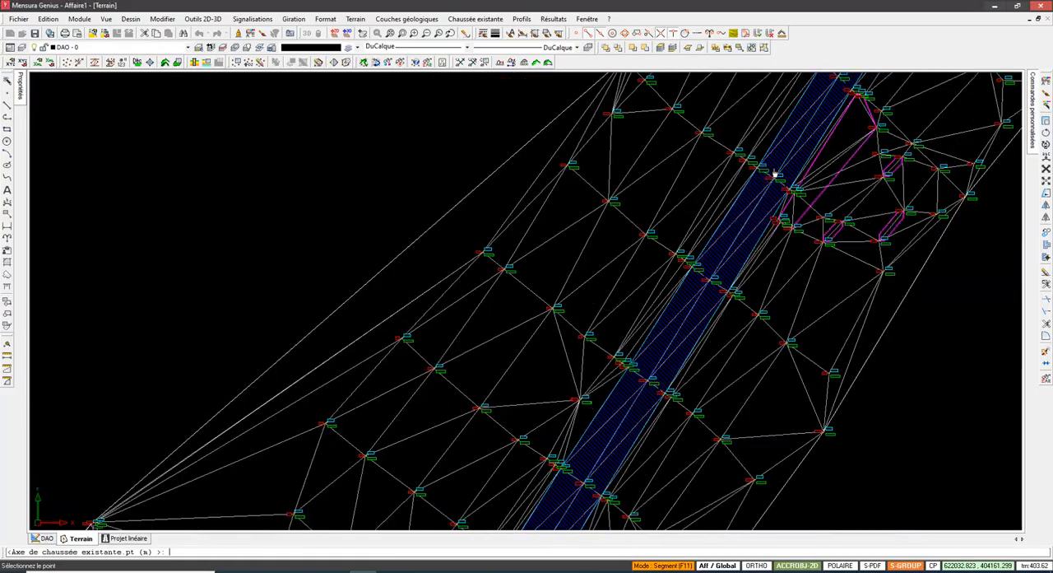
pyautogui.moveTo(774, 175); pyautogui.dragTo(514, 425, button='middle')
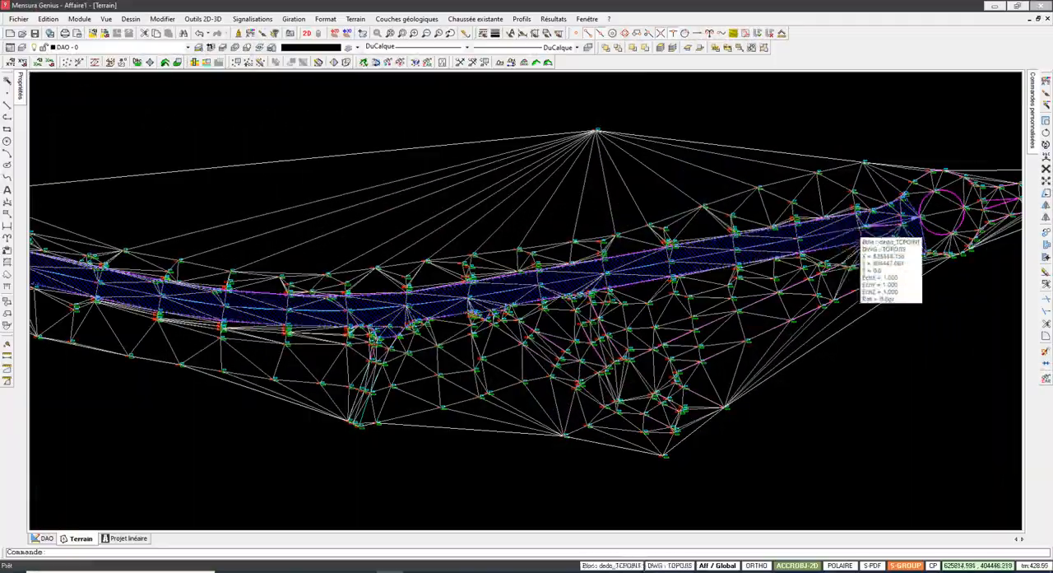
pyautogui.scroll(4, 856, 233)
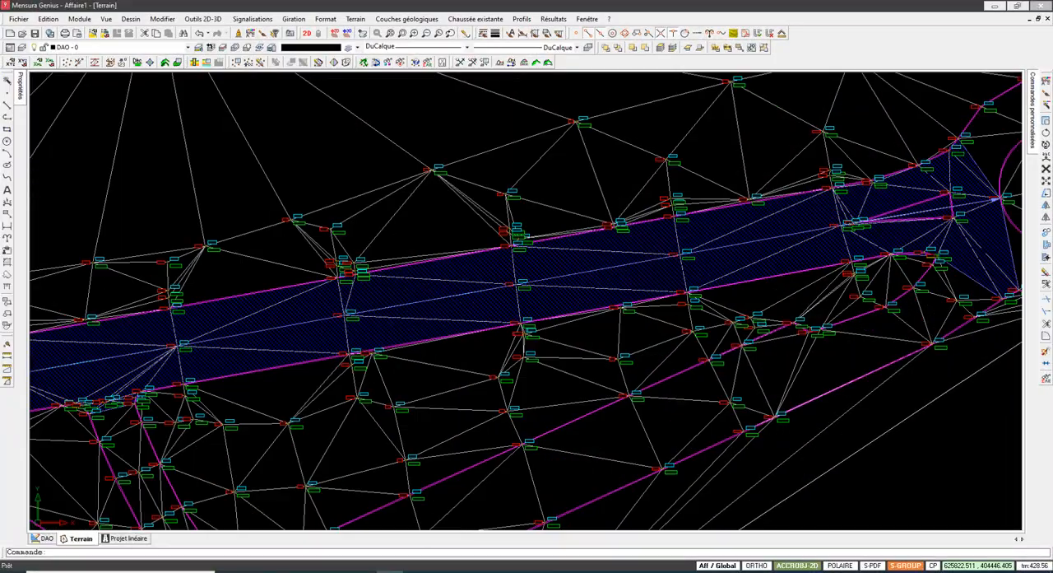
# Step: Cut a terrain section across the existing carriageway CE along the cross-section through survey points 731 to 741
pyautogui.moveTo(855, 233); pyautogui.dragTo(653, 296, button='middle')
pyautogui.scroll(-8, 860, 243)
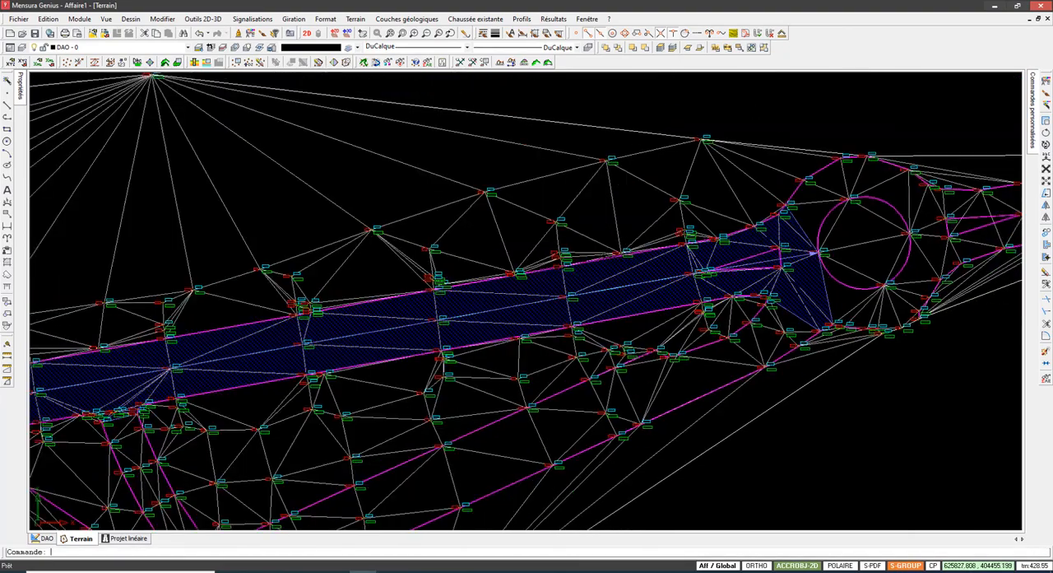
pyautogui.moveTo(527, 304); pyautogui.dragTo(996, 245, button='middle')
pyautogui.scroll(-5, 957, 243)
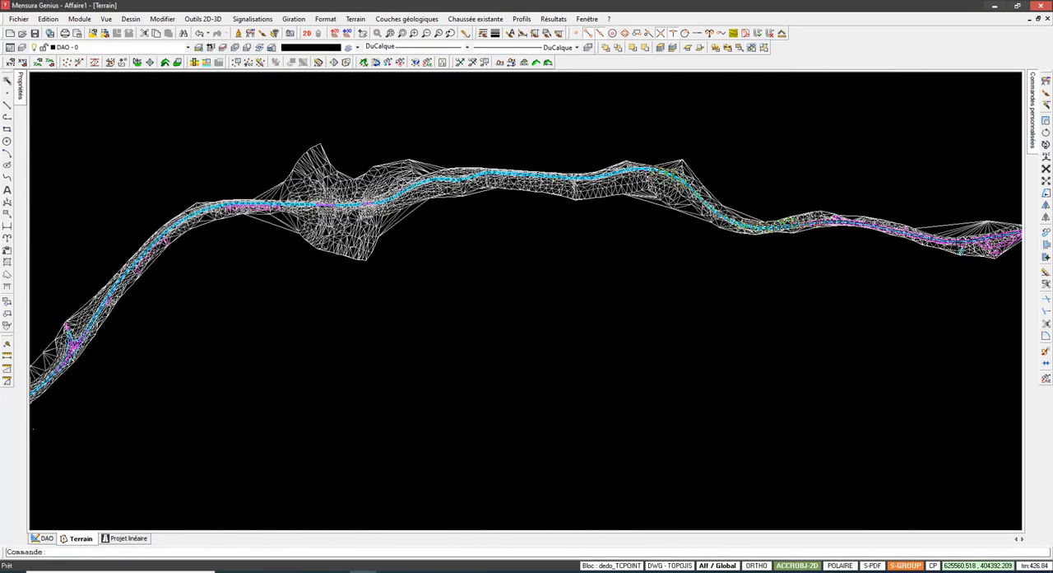
pyautogui.scroll(8, 568, 210)
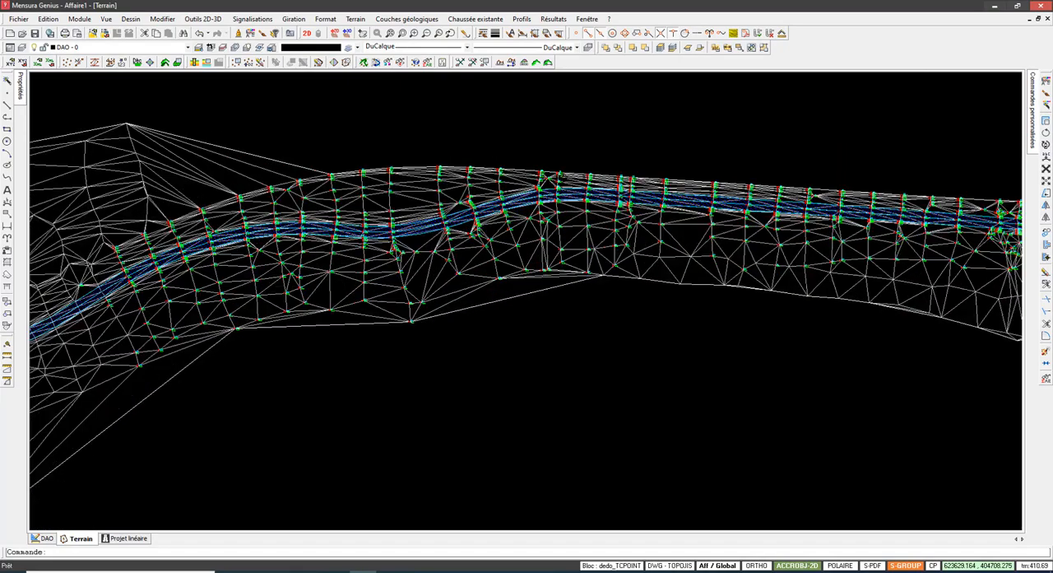
pyautogui.click(488, 18)
pyautogui.moveTo(488, 35)
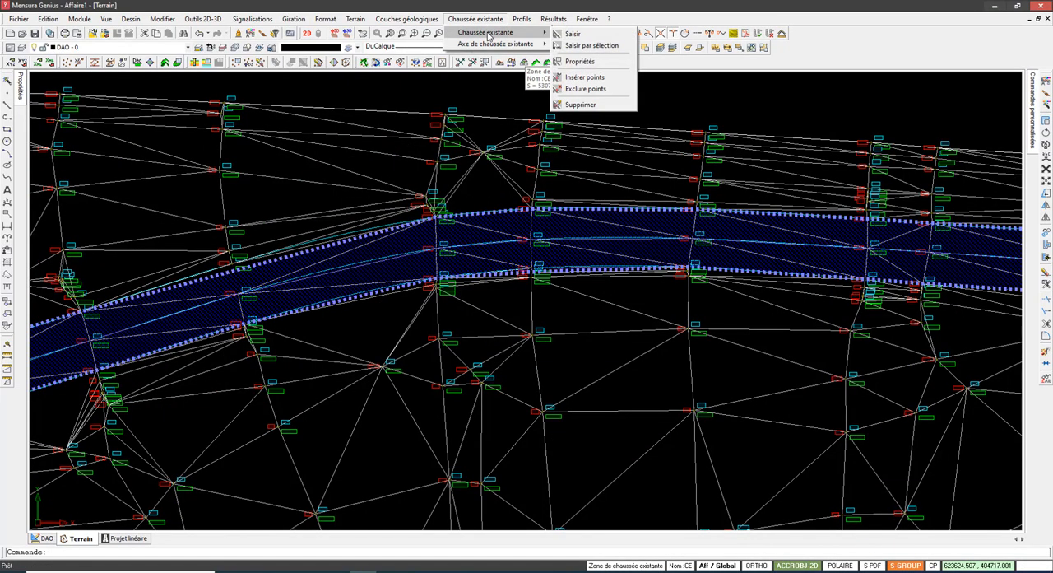
pyautogui.click(656, 6)
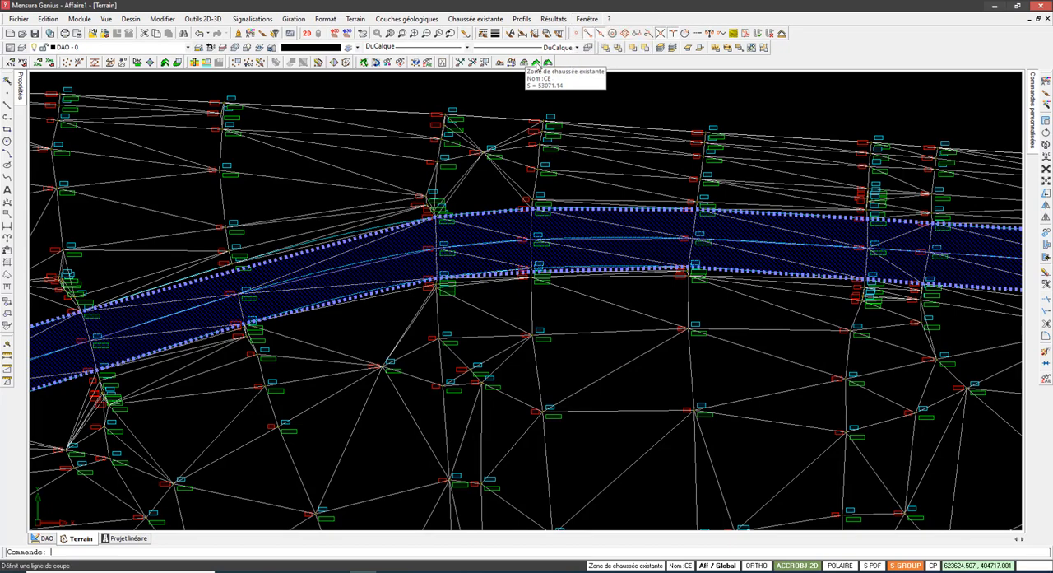
pyautogui.click(536, 63)
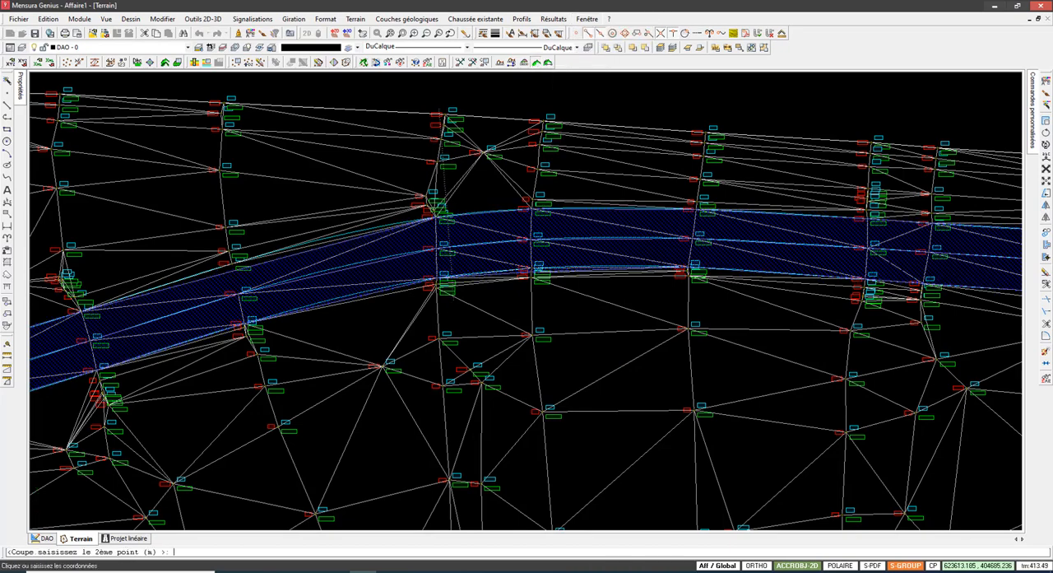
pyautogui.click(440, 109)
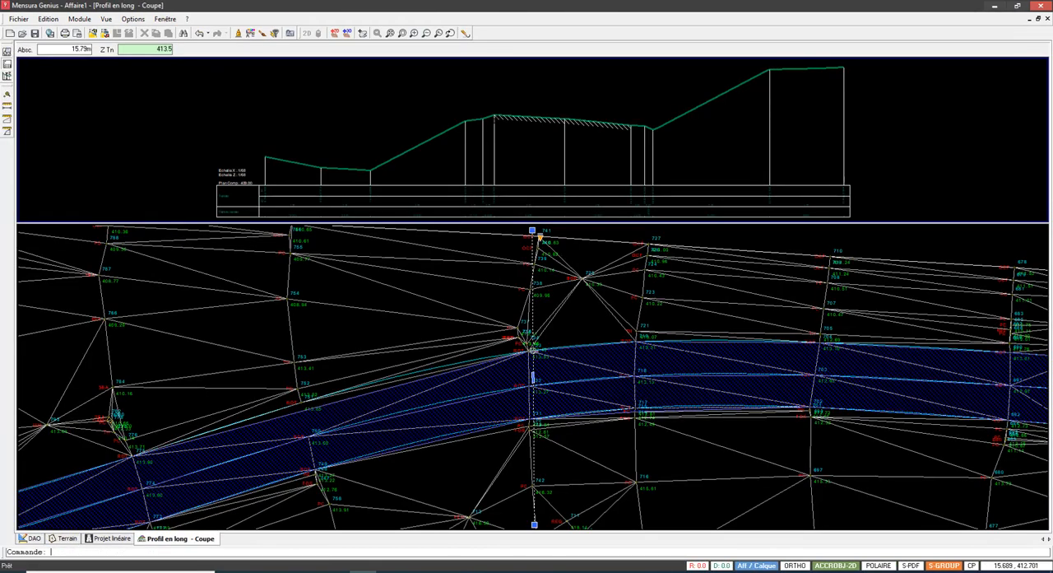
# Step: Examine the section's ground line over the hatched carriageway and compare its elevations with survey points 731 to 737 in plan
pyautogui.moveTo(535, 126); pyautogui.dragTo(519, 132, button='middle')
pyautogui.scroll(3, 544, 132)
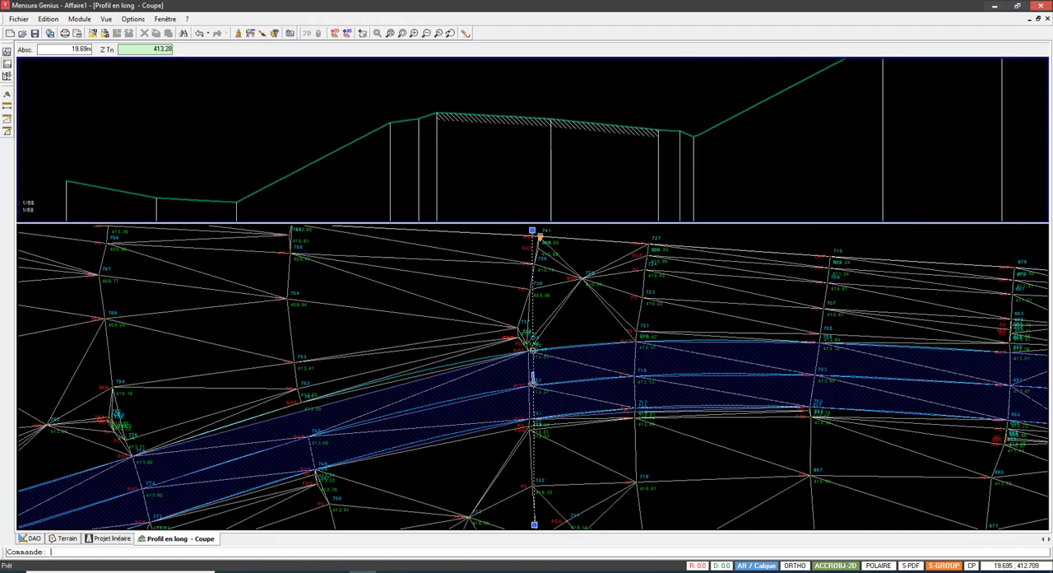
pyautogui.scroll(-2, 544, 131)
pyautogui.scroll(8, 529, 359)
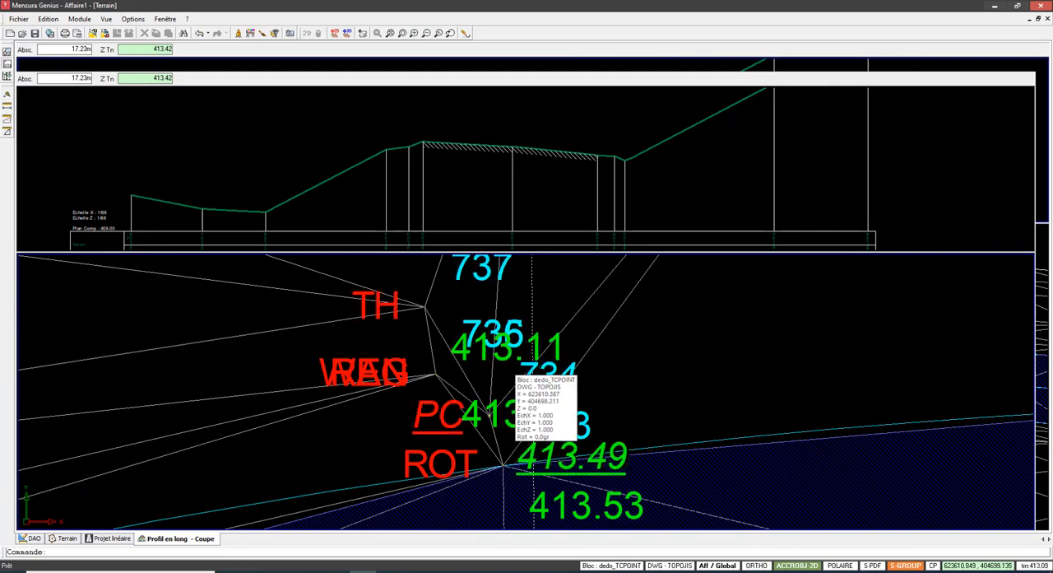
pyautogui.scroll(-3, 593, 477)
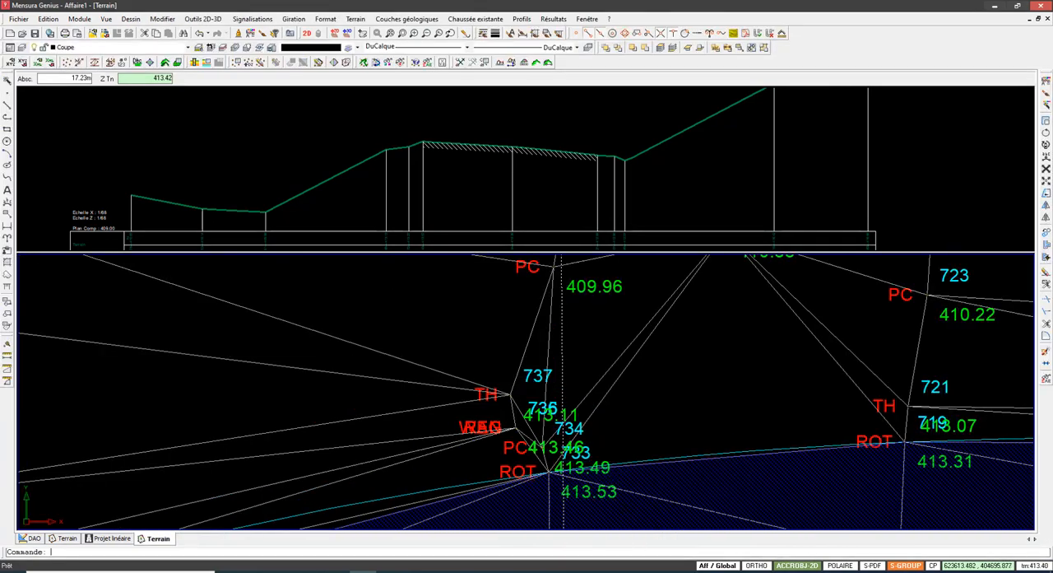
pyautogui.moveTo(602, 504); pyautogui.dragTo(592, 295, button='middle')
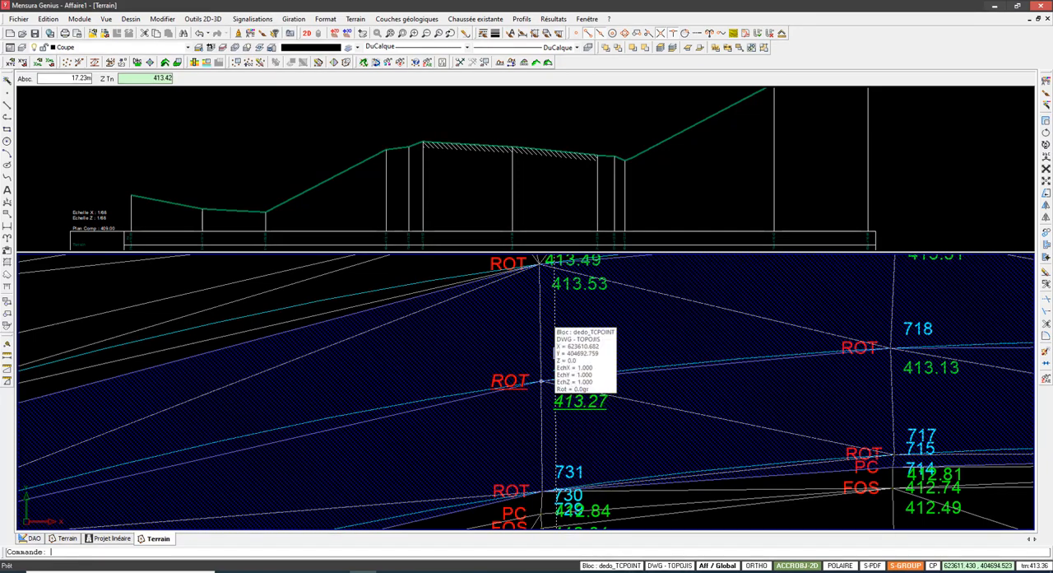
pyautogui.click(519, 197)
pyautogui.scroll(5, 517, 122)
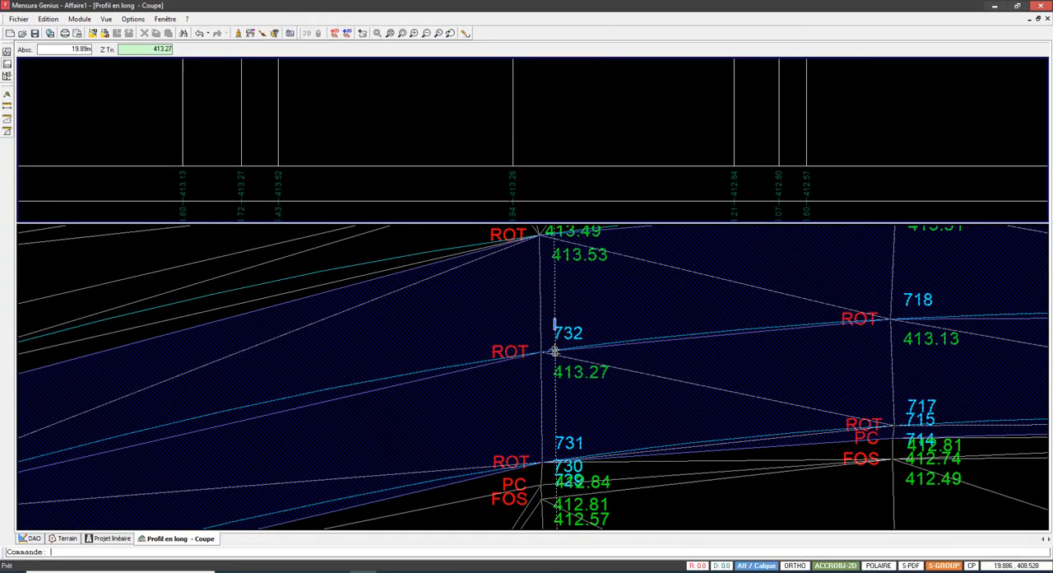
pyautogui.click(554, 353)
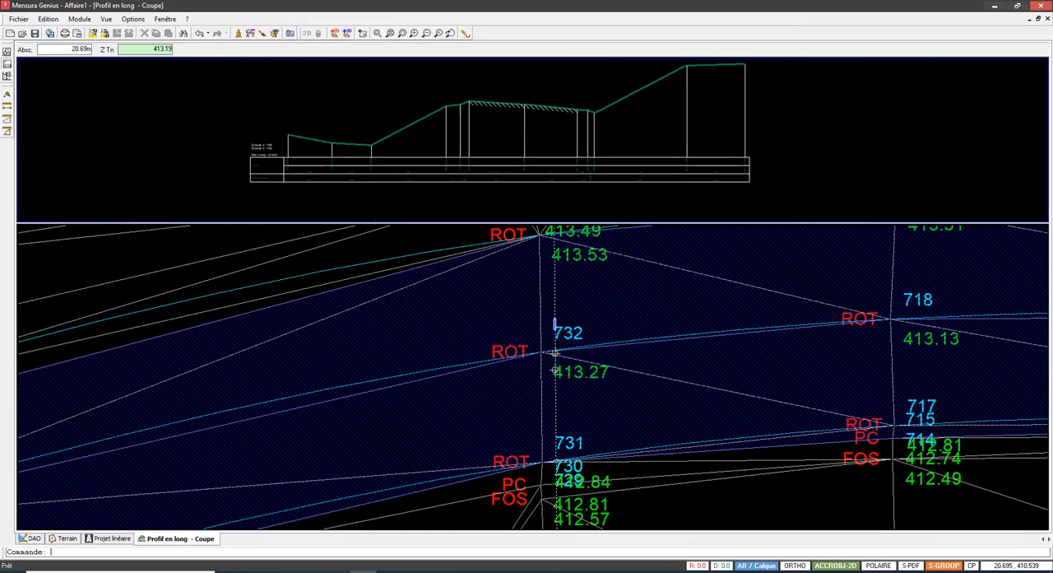
pyautogui.scroll(-5, 554, 325)
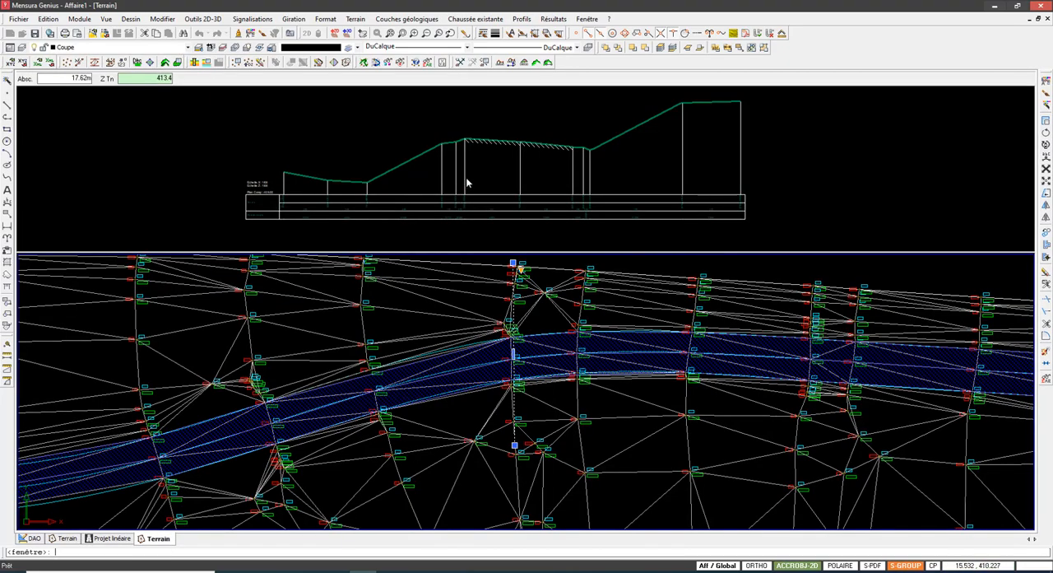
# Step: Inspect the triangulation along the carriageway's northern edge farther west, checking point S.26 against neighbouring points 1599 and 1602
pyautogui.click(465, 181)
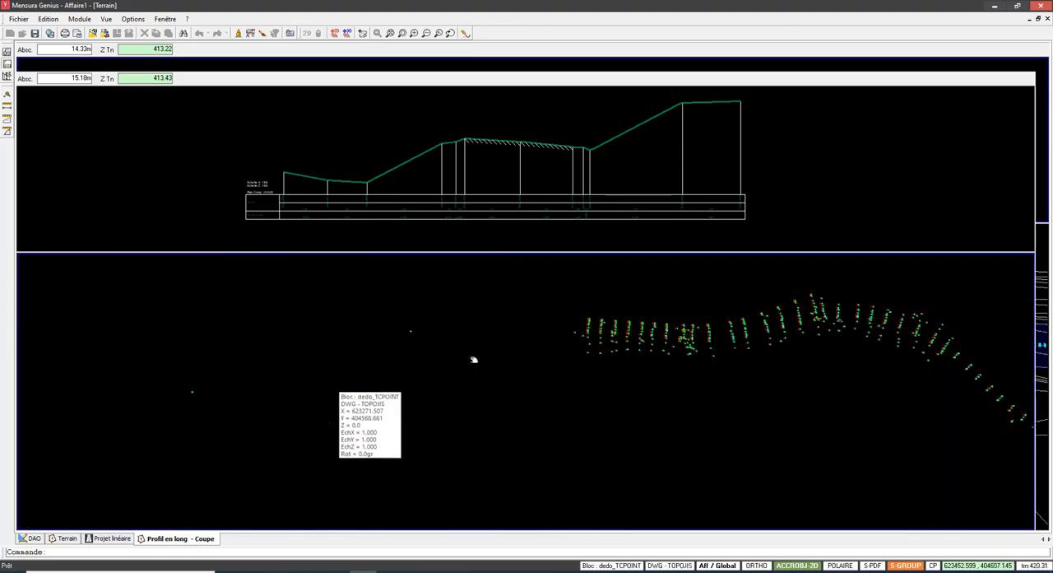
pyautogui.moveTo(288, 362); pyautogui.dragTo(481, 340, button='middle')
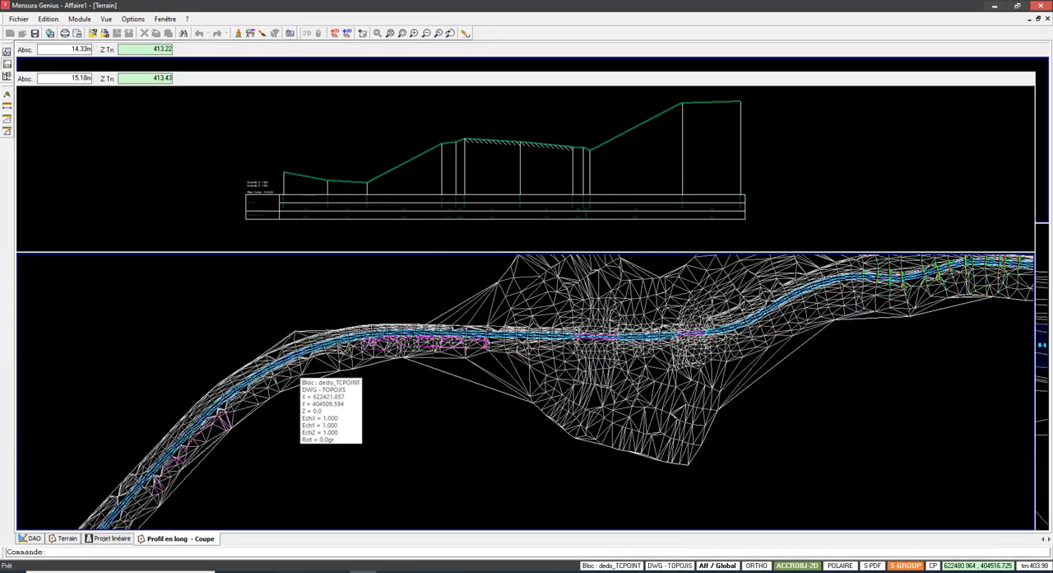
pyautogui.scroll(4, 354, 356)
pyautogui.scroll(1, 424, 322)
pyautogui.moveTo(400, 353); pyautogui.dragTo(668, 322, button='middle')
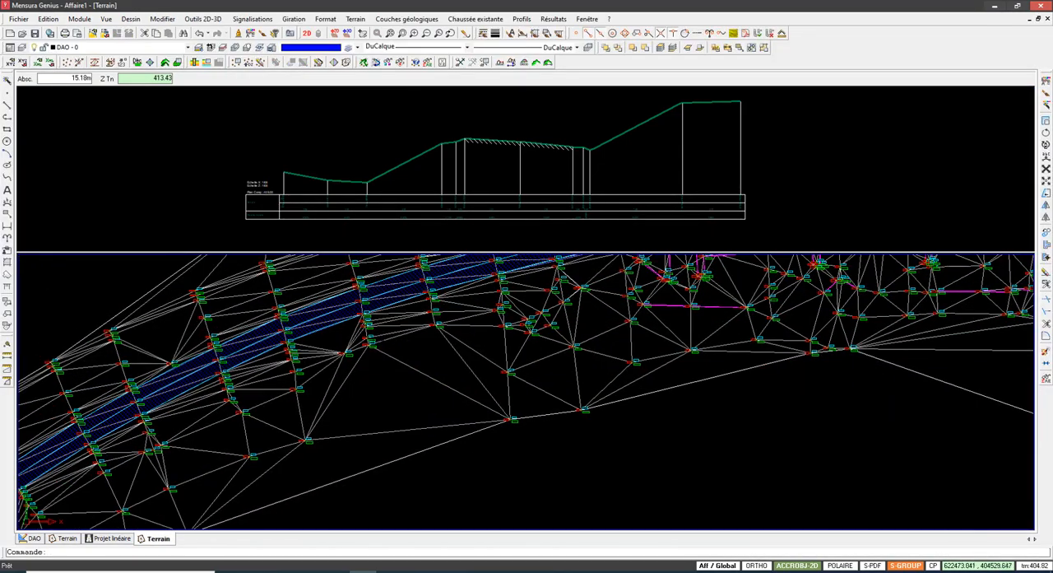
pyautogui.moveTo(546, 388); pyautogui.dragTo(313, 502, button='middle')
pyautogui.scroll(3, 562, 417)
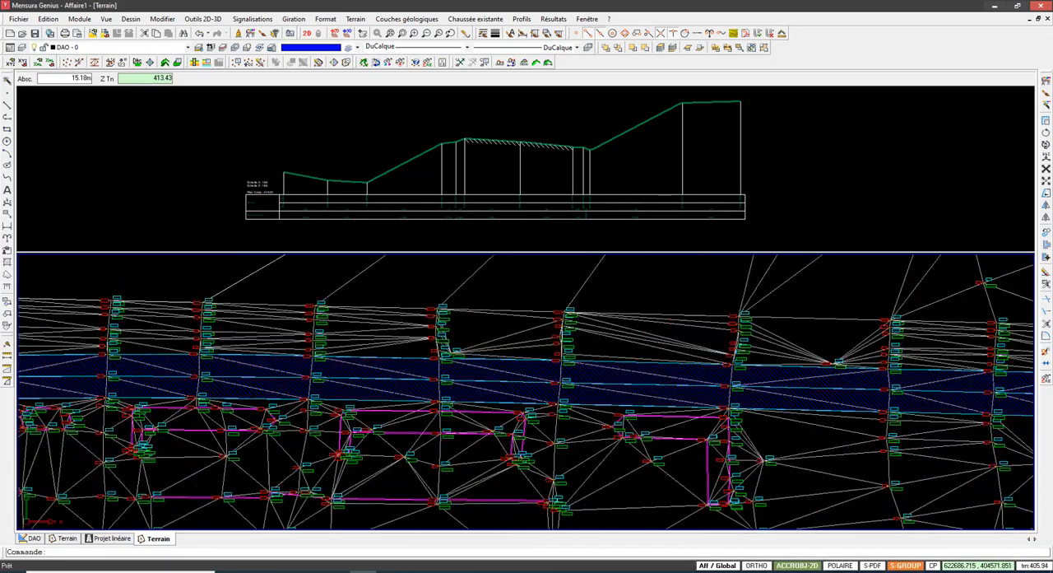
pyautogui.scroll(4, 448, 348)
pyautogui.scroll(-2, 521, 354)
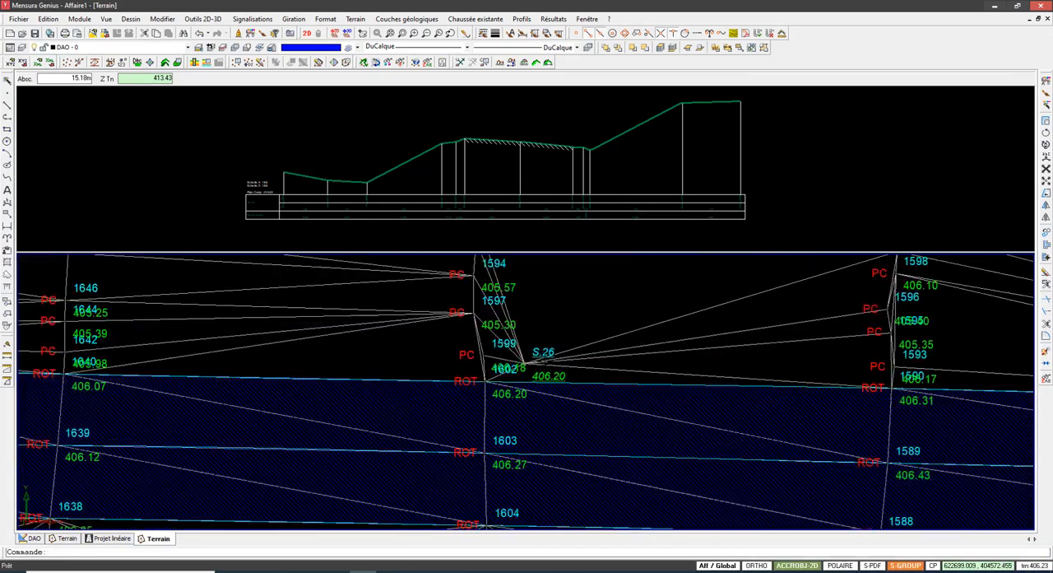
pyautogui.scroll(1, 527, 362)
pyautogui.scroll(2, 517, 360)
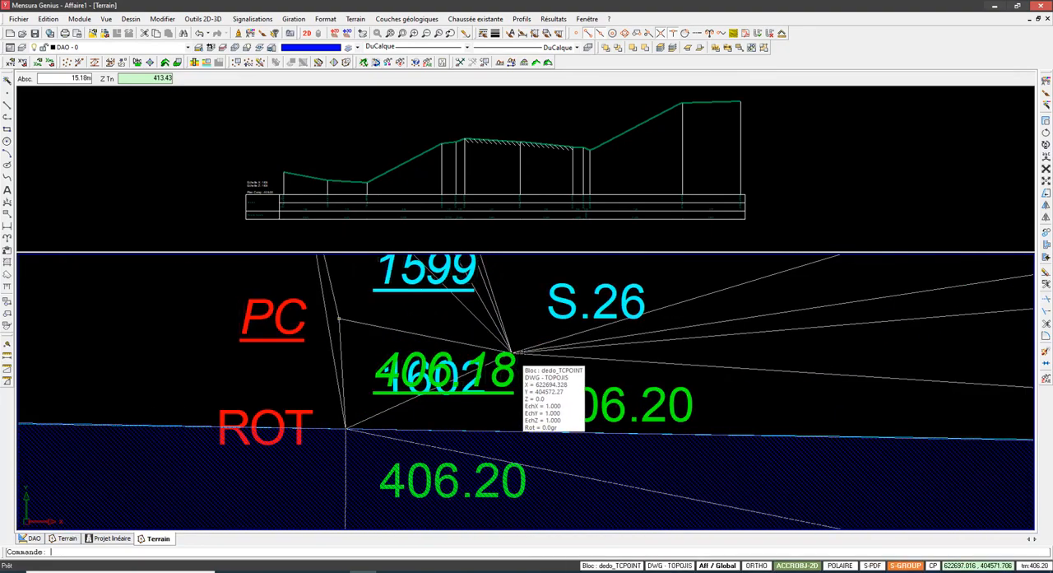
pyautogui.scroll(-3, 517, 356)
pyautogui.scroll(1, 520, 362)
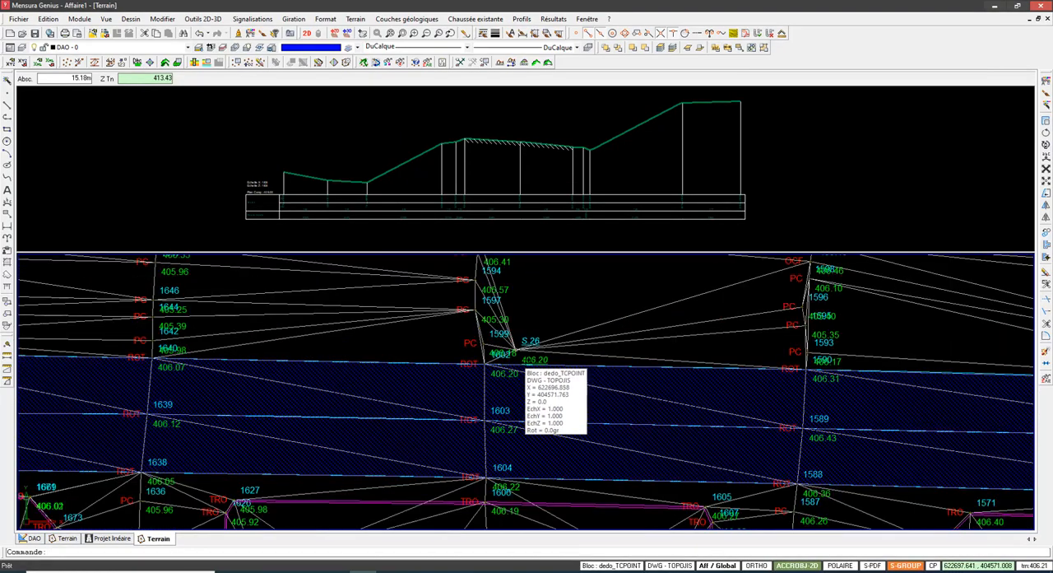
pyautogui.scroll(2, 511, 354)
pyautogui.scroll(-1, 510, 352)
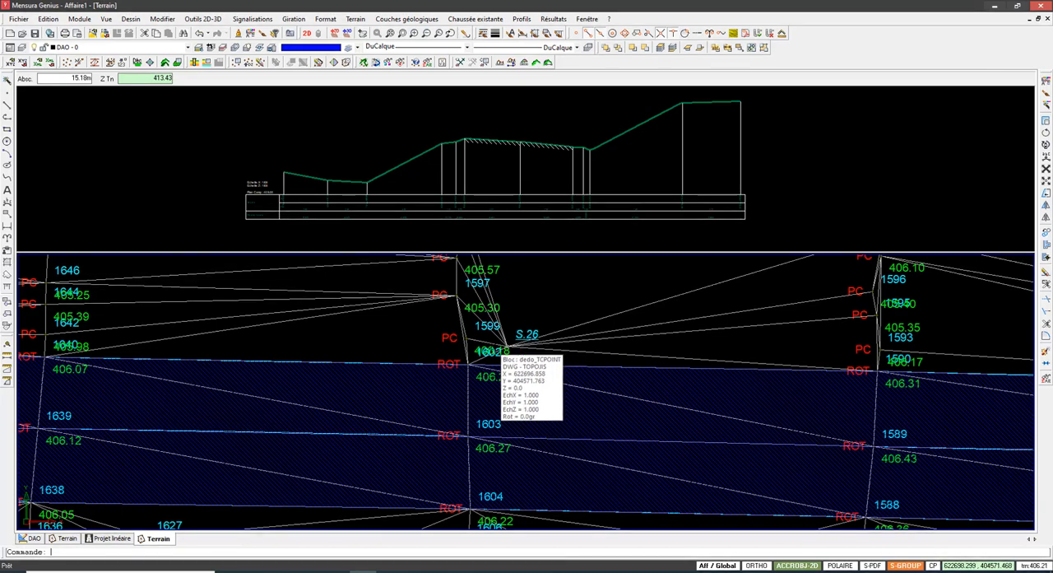
pyautogui.scroll(3, 499, 355)
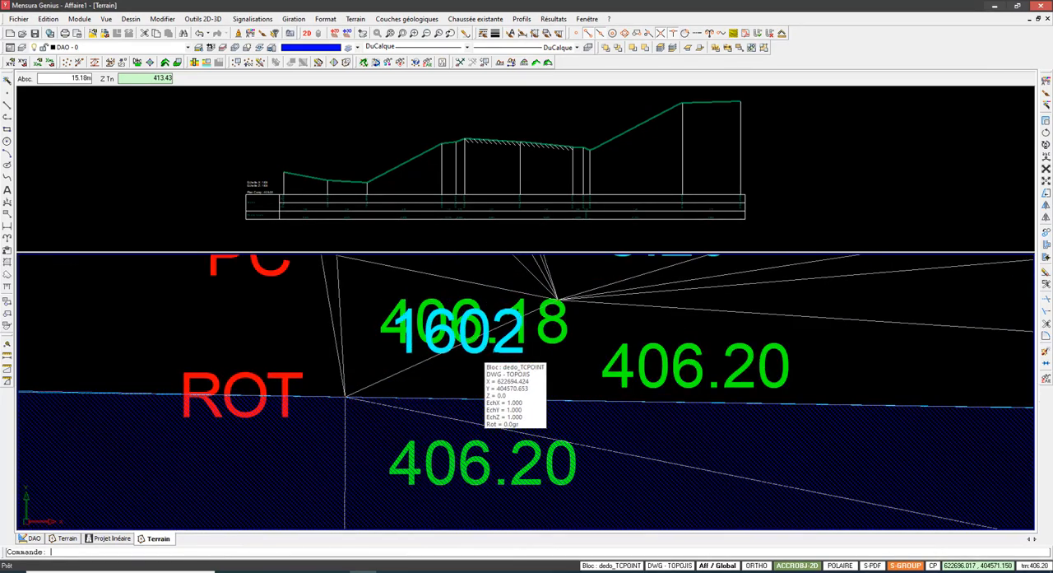
pyautogui.scroll(-3, 530, 419)
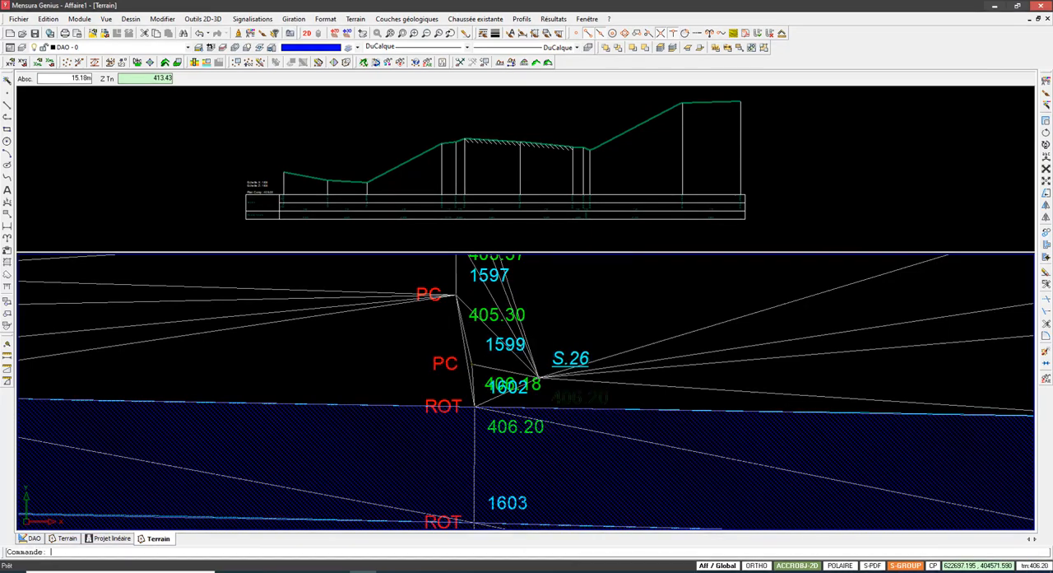
pyautogui.scroll(-3, 555, 400)
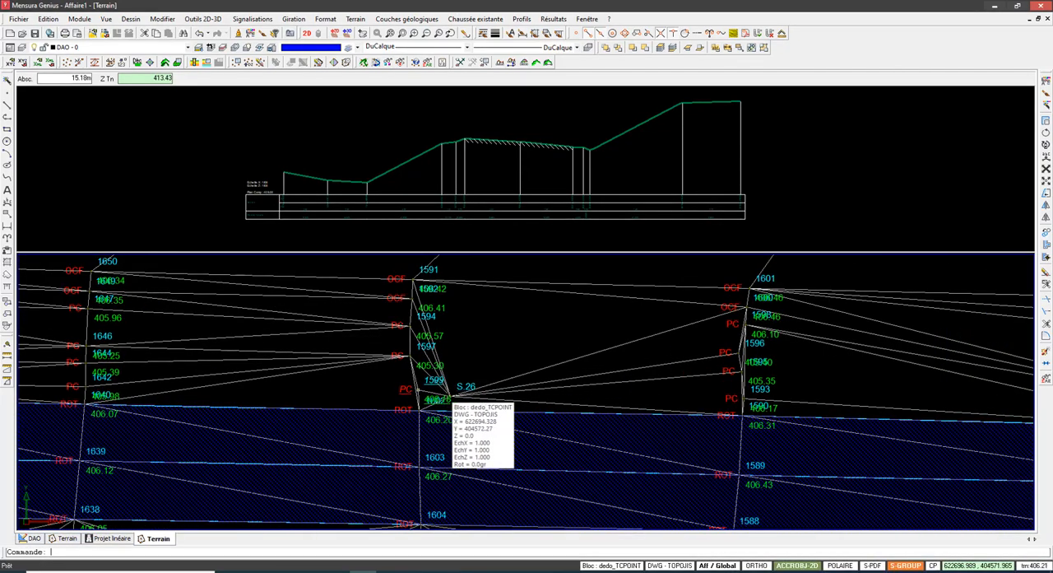
pyautogui.scroll(2, 449, 401)
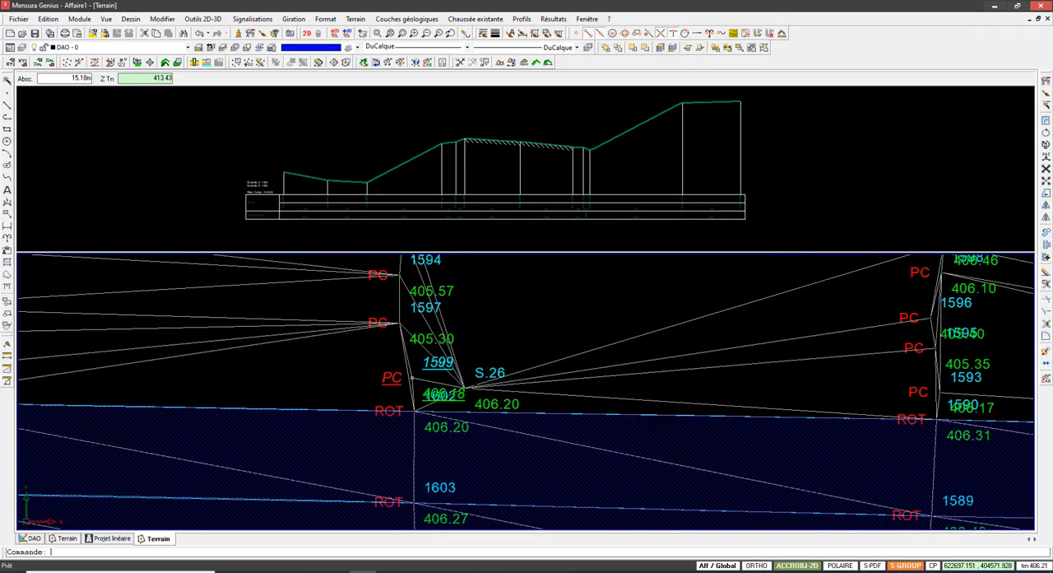
# Step: Examine point 1579 and the point overlapping it beside the northern carriageway edge, between the cross-sections at points 1564 and 1552
pyautogui.scroll(-4, 461, 385)
pyautogui.moveTo(965, 402); pyautogui.dragTo(663, 403, button='middle')
pyautogui.scroll(3, 663, 404)
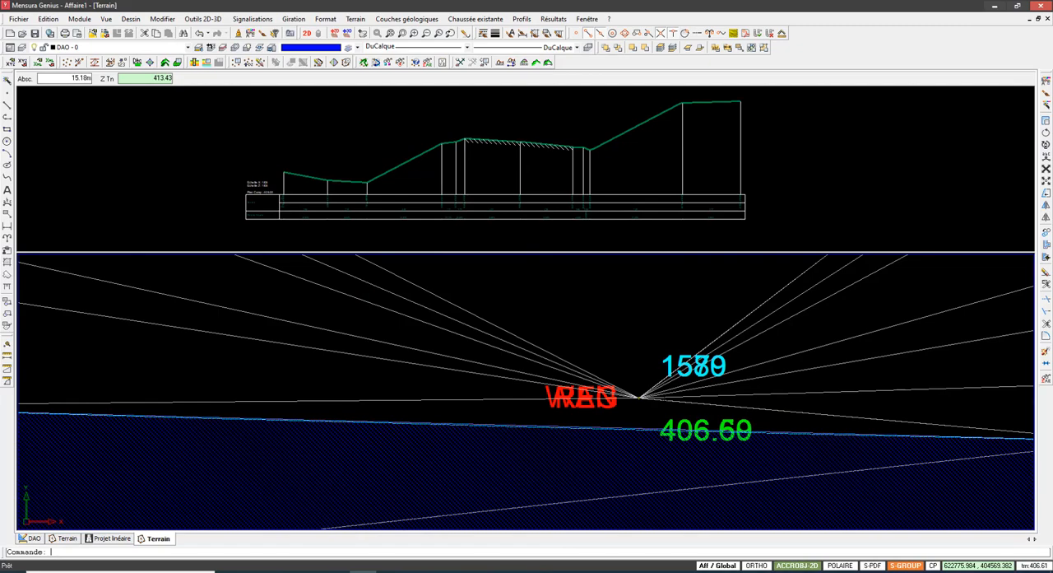
pyautogui.scroll(-3, 594, 390)
pyautogui.scroll(4, 594, 390)
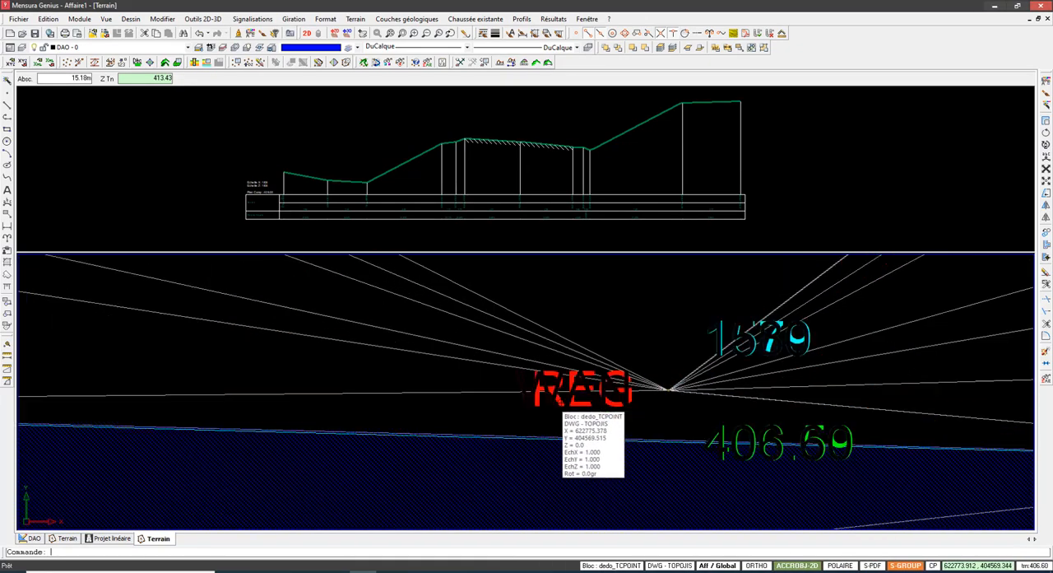
pyautogui.scroll(4, 569, 402)
pyautogui.click(564, 412)
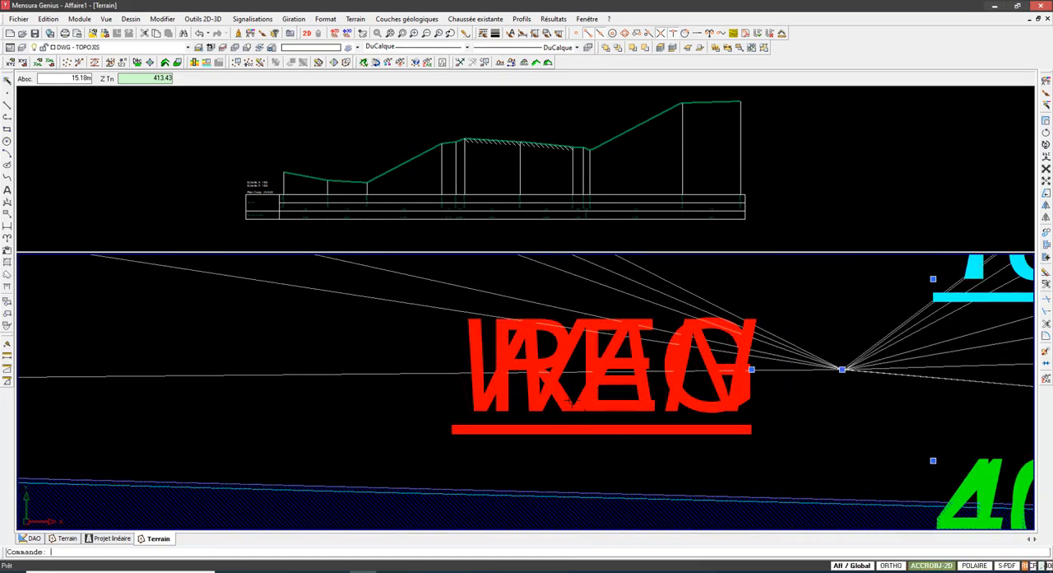
pyautogui.press('Escape')
pyautogui.scroll(-5, 576, 399)
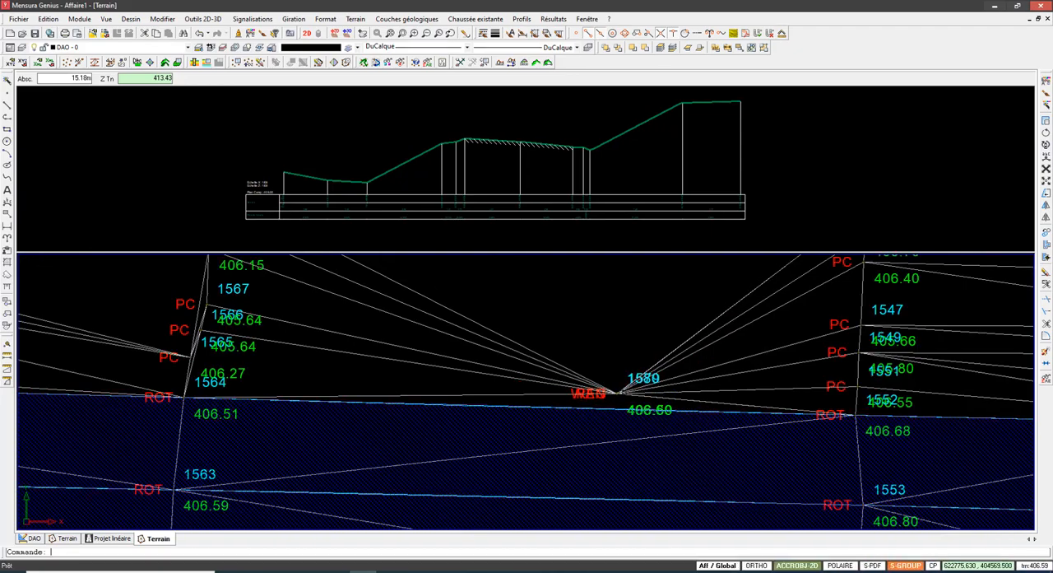
pyautogui.scroll(-4, 618, 394)
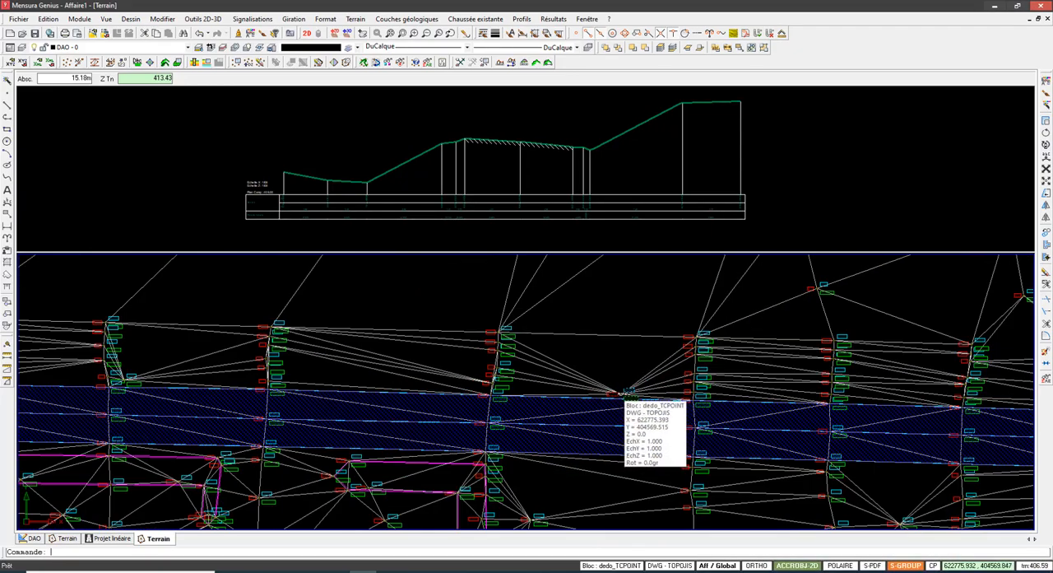
pyautogui.scroll(-6, 624, 394)
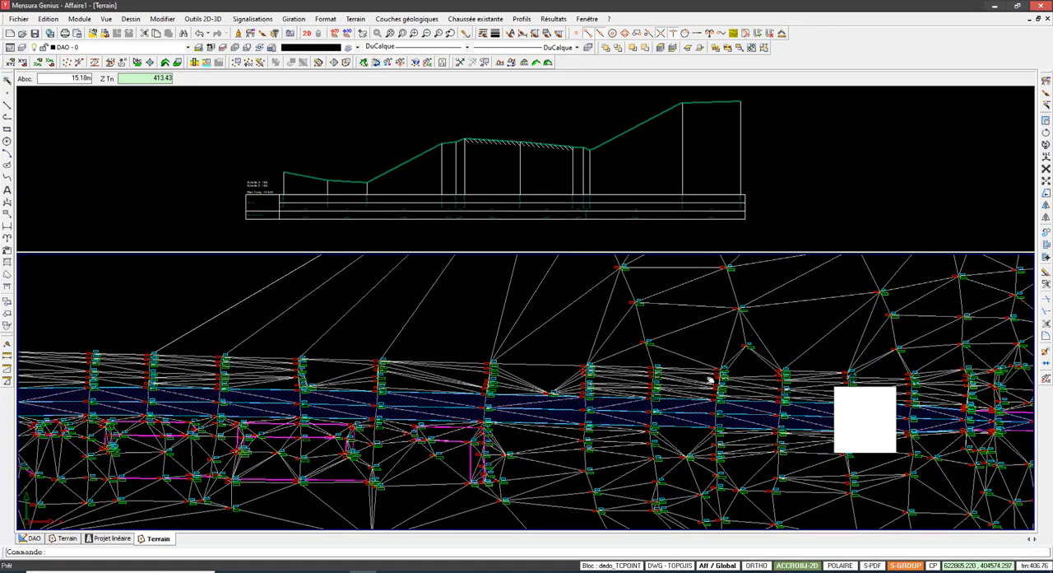
pyautogui.scroll(10, 473, 437)
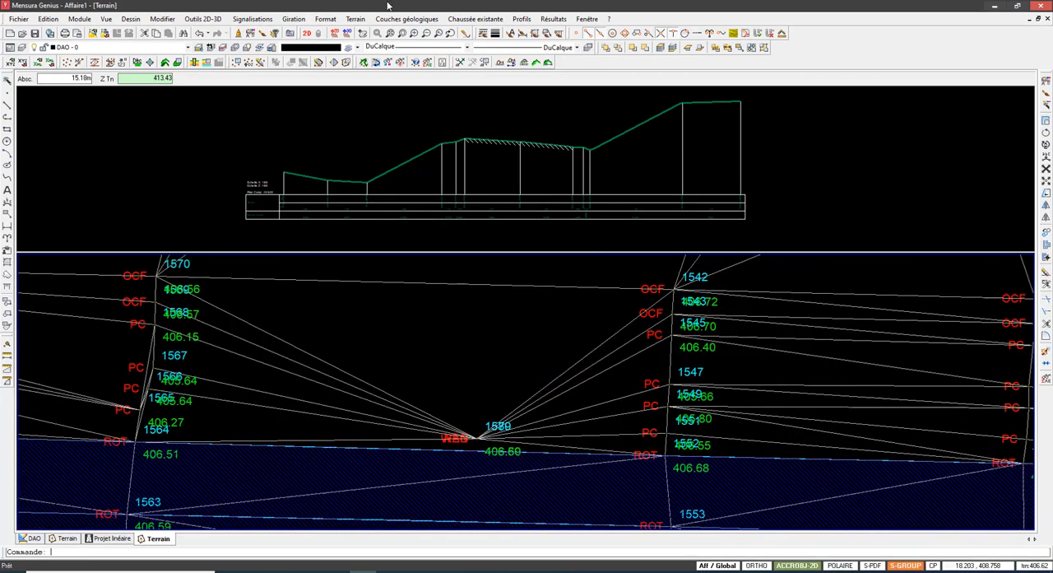
# Step: Delete the survey point overlapping 1579 beside the carriageway's northern edge, between points 1564 and 1552, and remodel the terrain
pyautogui.click(355, 18)
pyautogui.moveTo(362, 34)
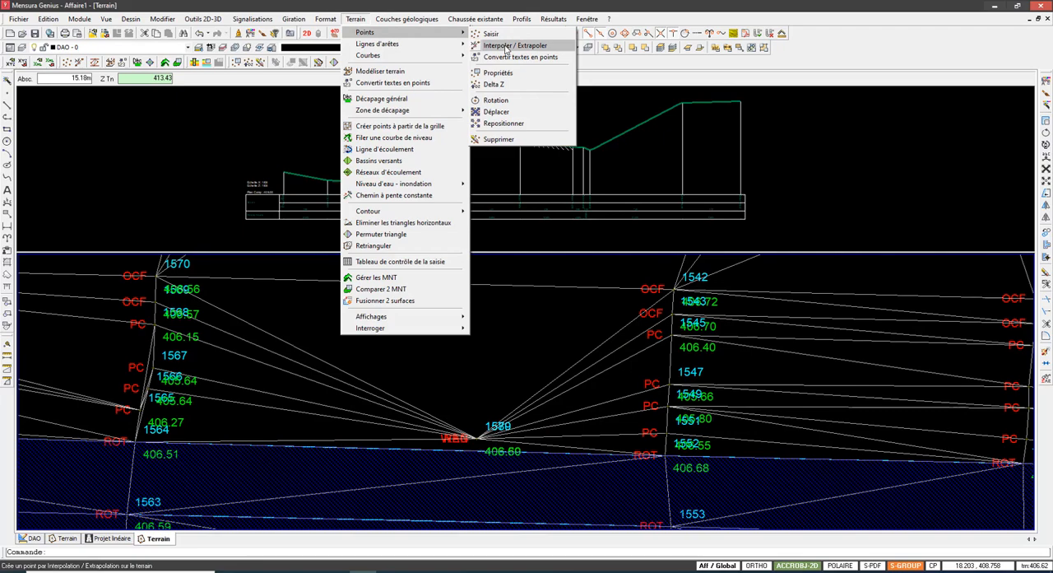
pyautogui.click(506, 140)
pyautogui.click(478, 438)
pyautogui.rightClick(486, 343)
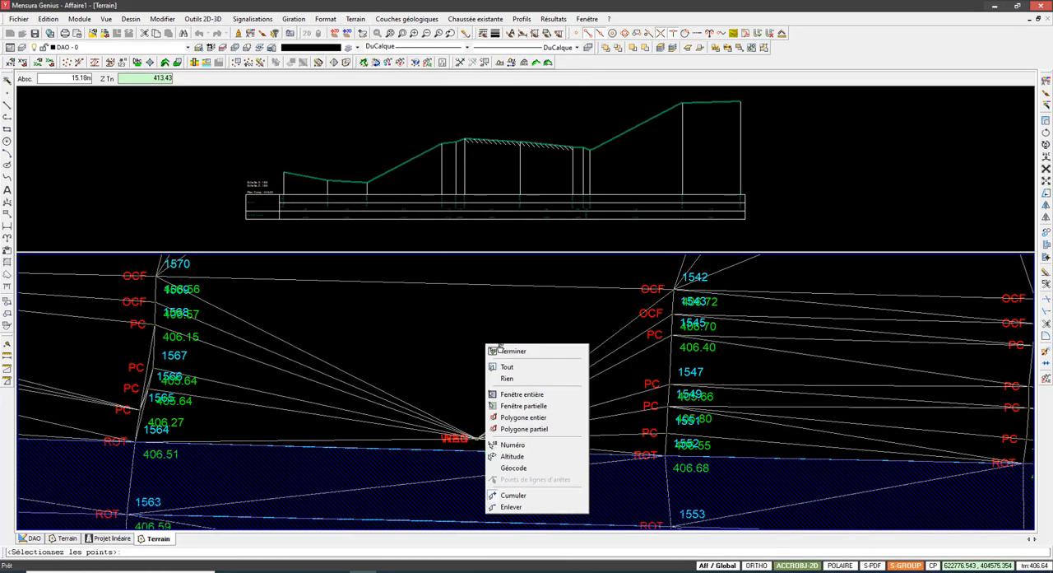
pyautogui.click(500, 350)
pyautogui.rightClick(497, 346)
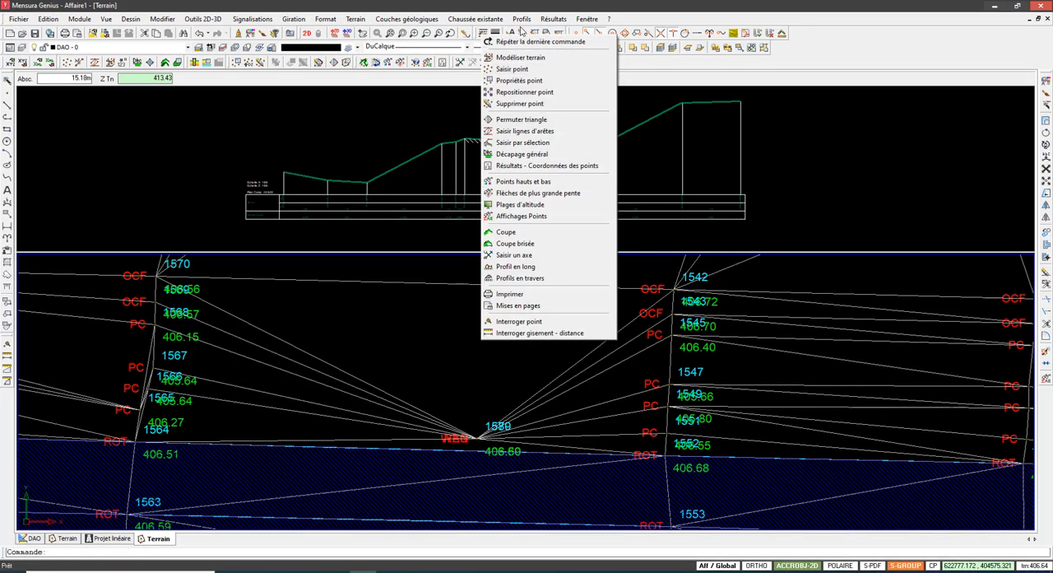
pyautogui.click(521, 57)
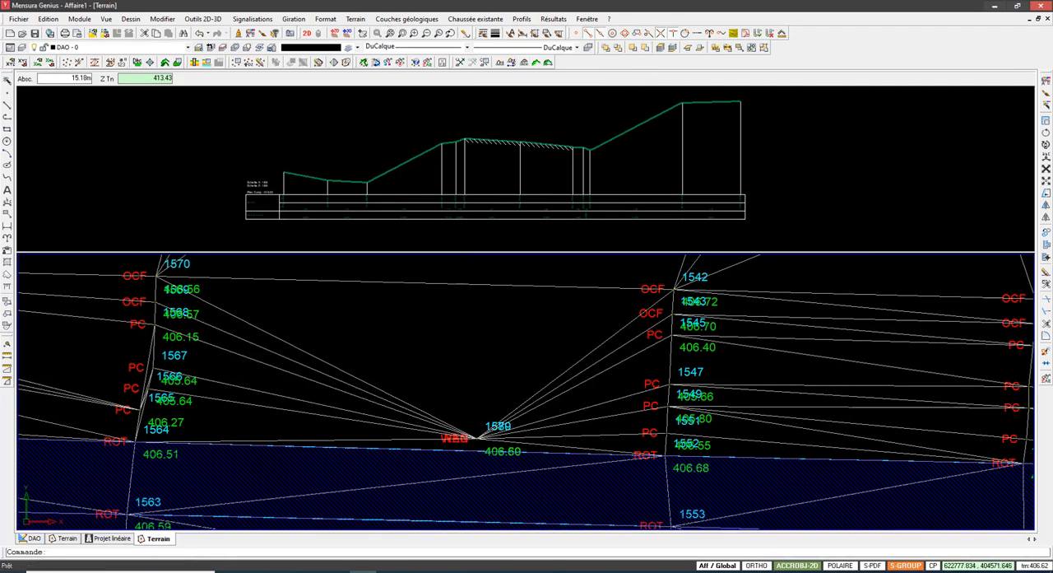
# Step: Inspect the overall triangulation and the terrain mesh along the carriageway's southwestern stretch in plan
pyautogui.scroll(-2, 494, 403)
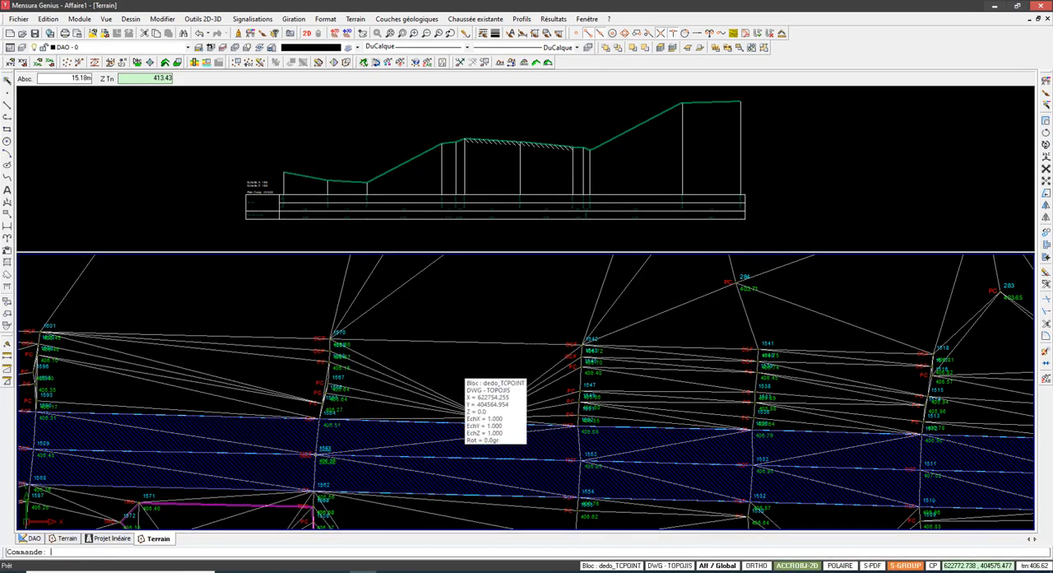
pyautogui.scroll(-5, 494, 416)
pyautogui.scroll(2, 504, 375)
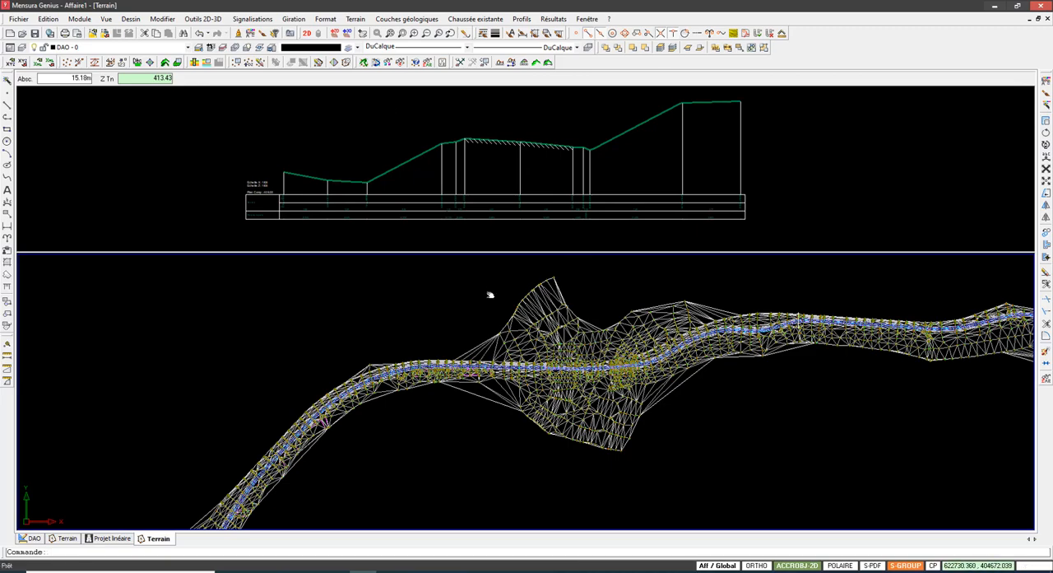
pyautogui.scroll(8, 490, 294)
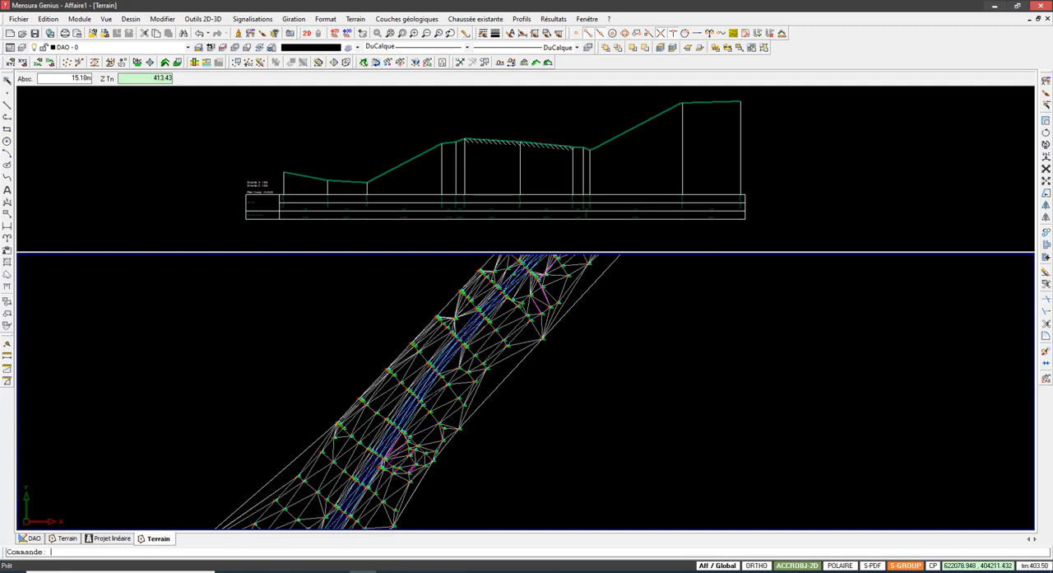
pyautogui.scroll(2, 451, 398)
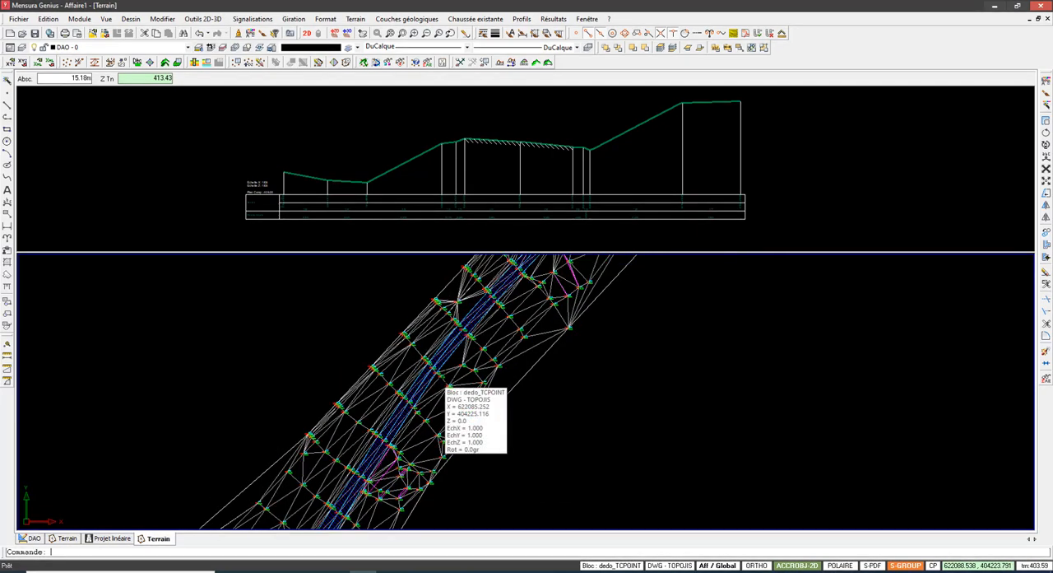
pyautogui.scroll(-2, 451, 399)
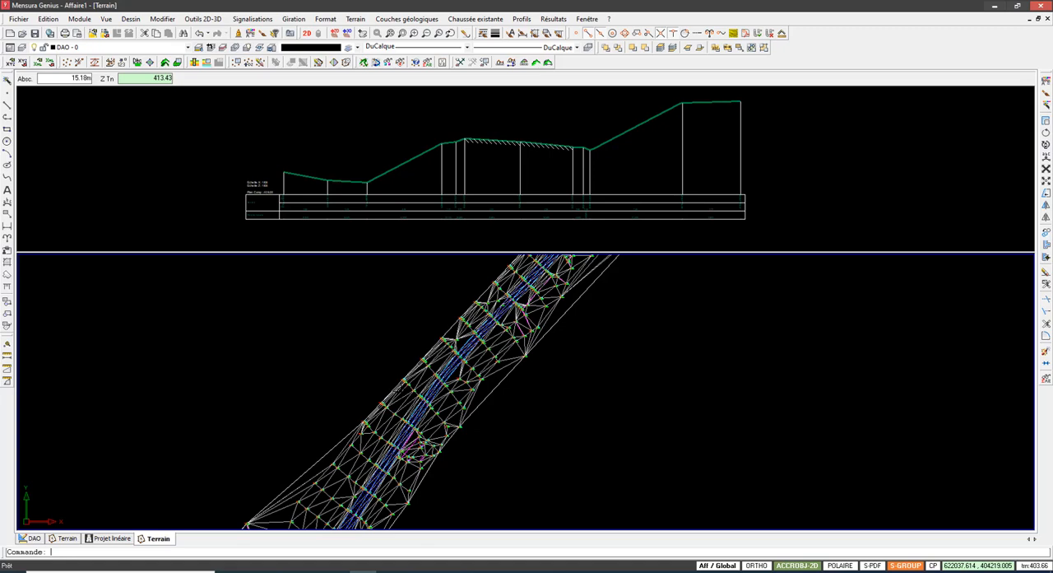
# Step: Switch to the terrain section view and examine the complete ground profile across the carriageway
pyautogui.click(403, 186)
pyautogui.scroll(-3, 403, 186)
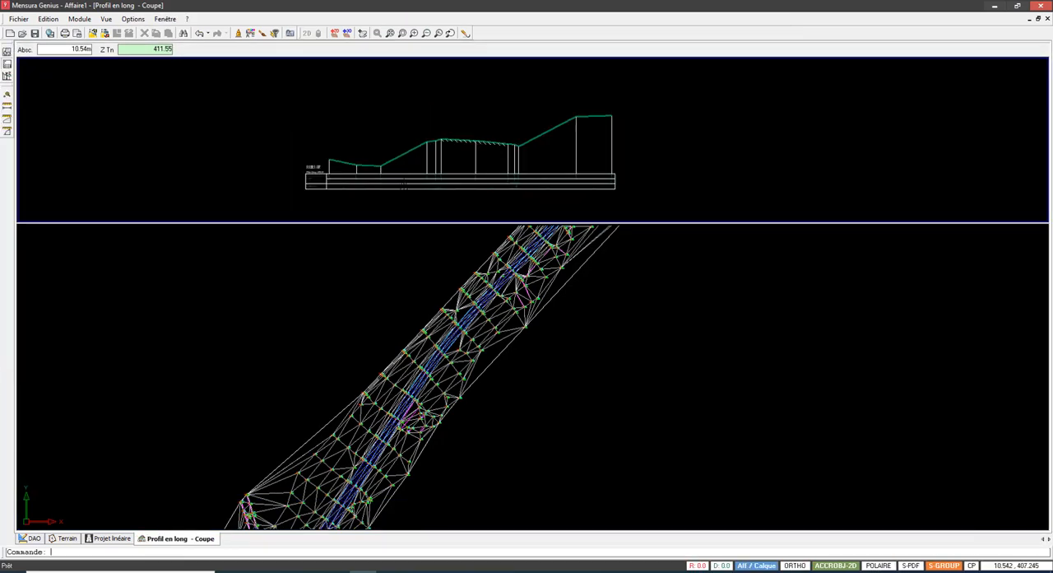
pyautogui.scroll(1, 403, 187)
pyautogui.scroll(-1, 404, 187)
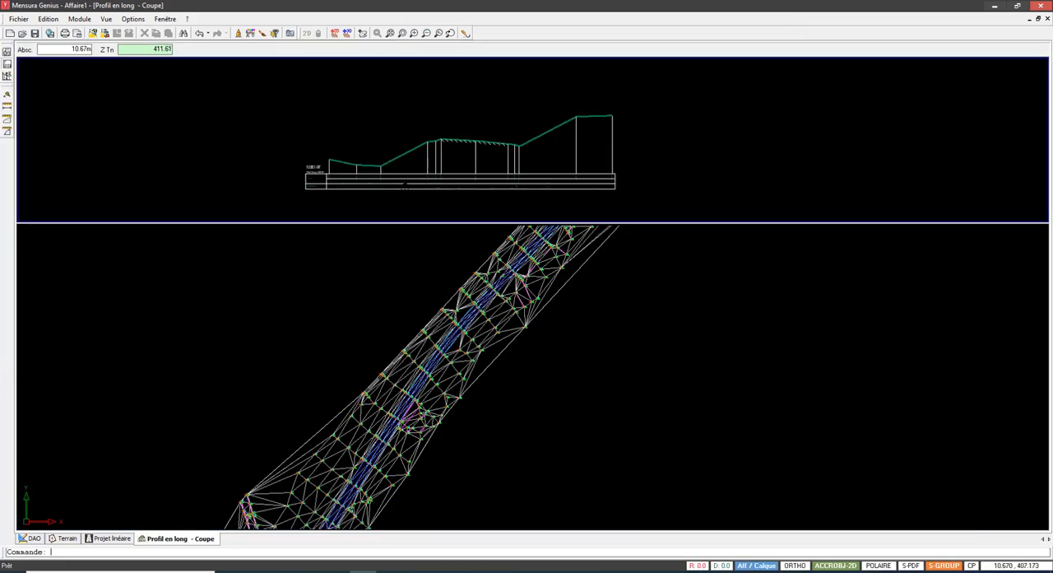